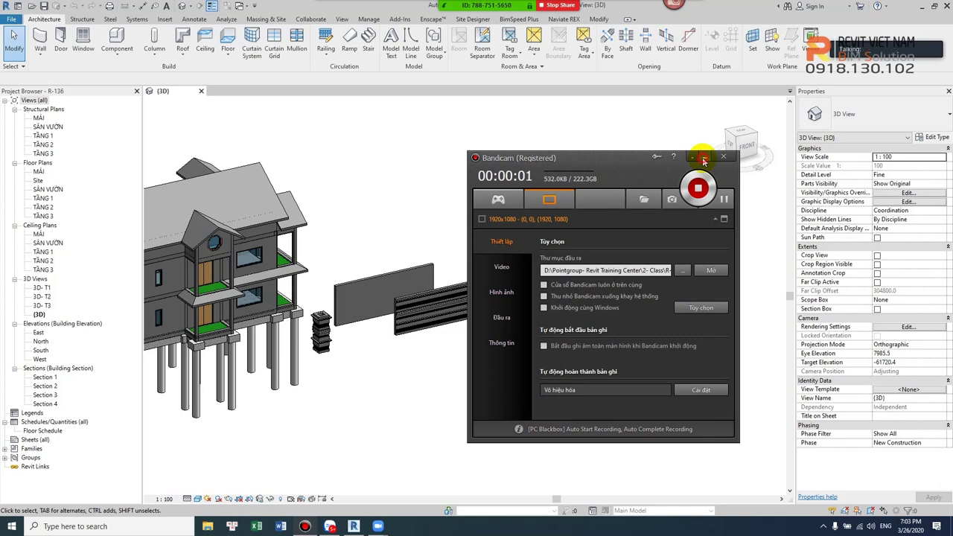
Orbit the 3D model to see the whole house.
left_click(703, 160)
scroll(507, 361, "up", 2)
scroll(477, 372, "up", 2)
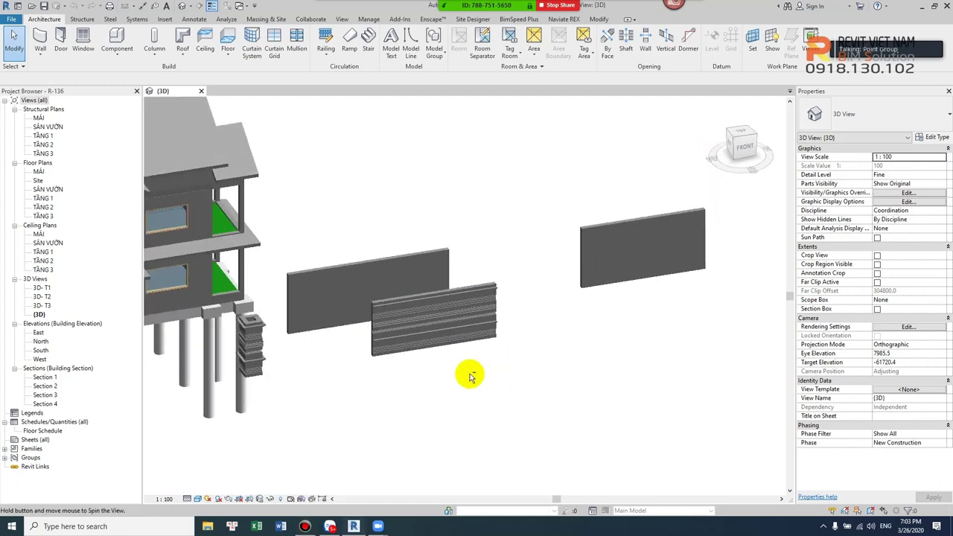
scroll(469, 376, "down", 3)
middle_click_drag(466, 378, 383, 315, "shift")
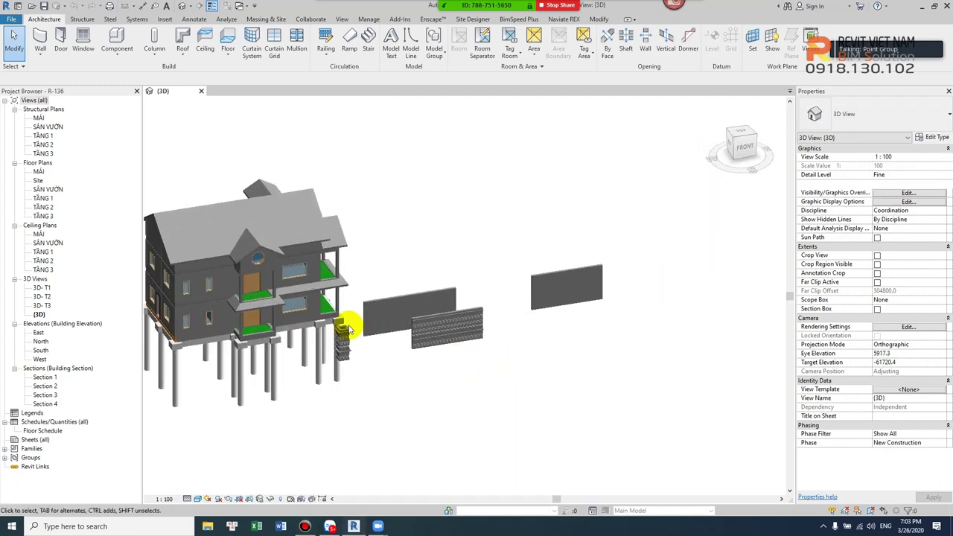
Open the TẦNG 1 structural and floor plans, then close all views except the floor plan.
double_click(43, 136)
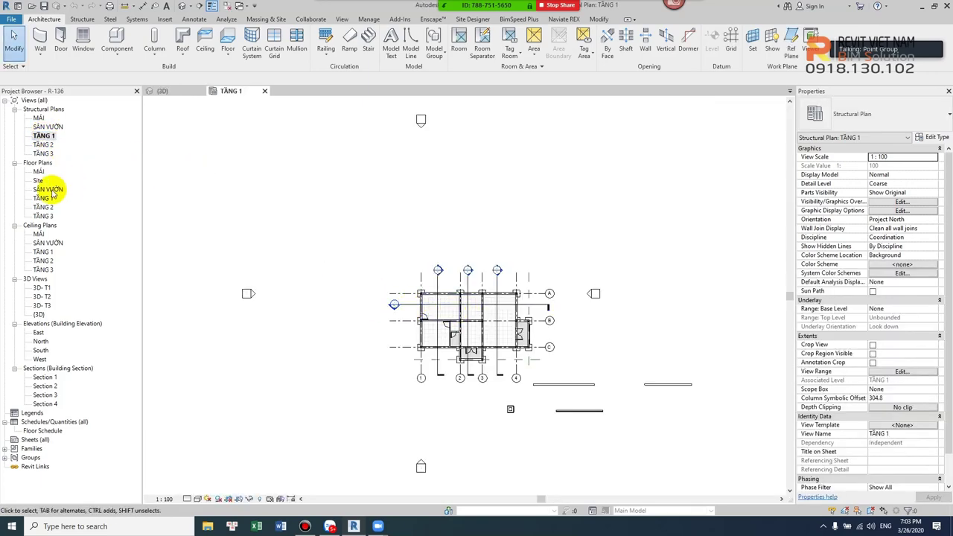
double_click(43, 199)
scroll(489, 320, "up", 3)
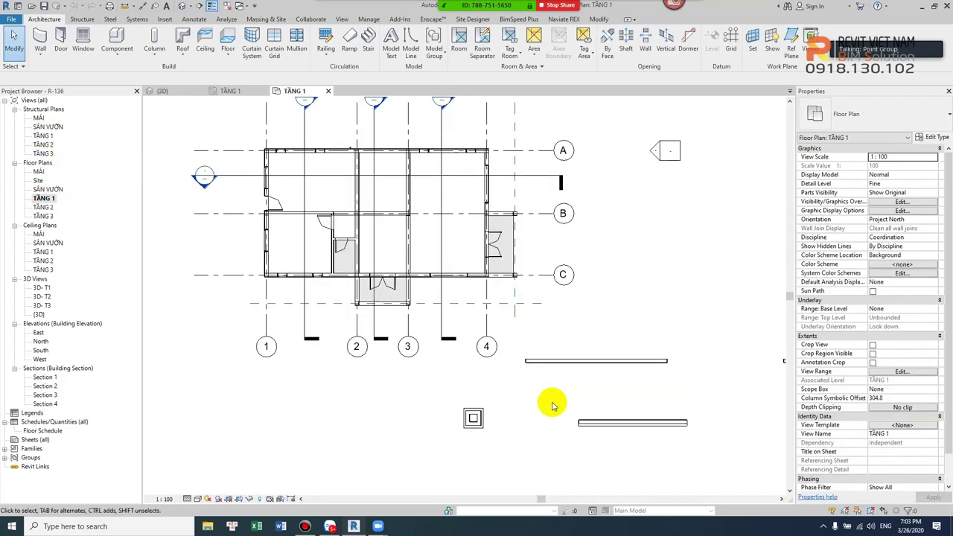
middle_click_drag(549, 400, 452, 345)
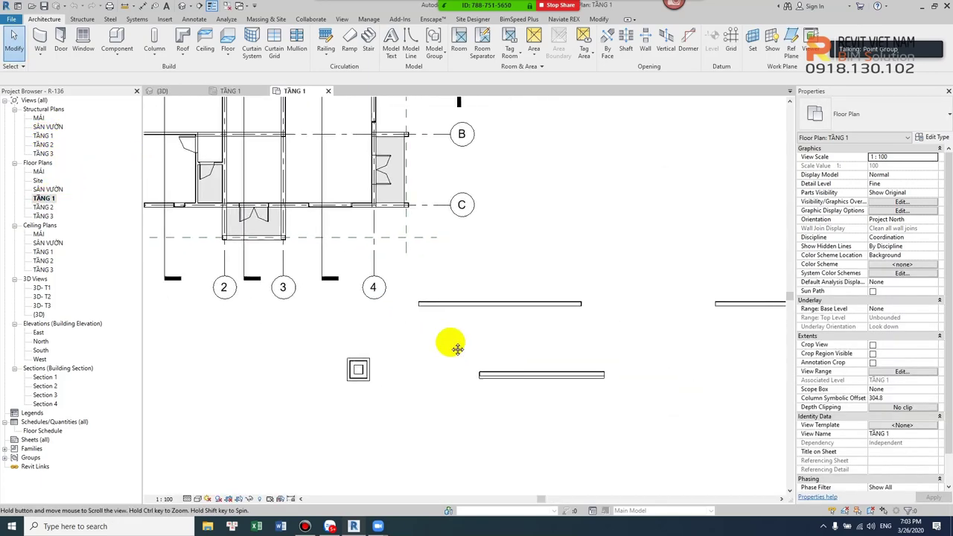
left_click(227, 8)
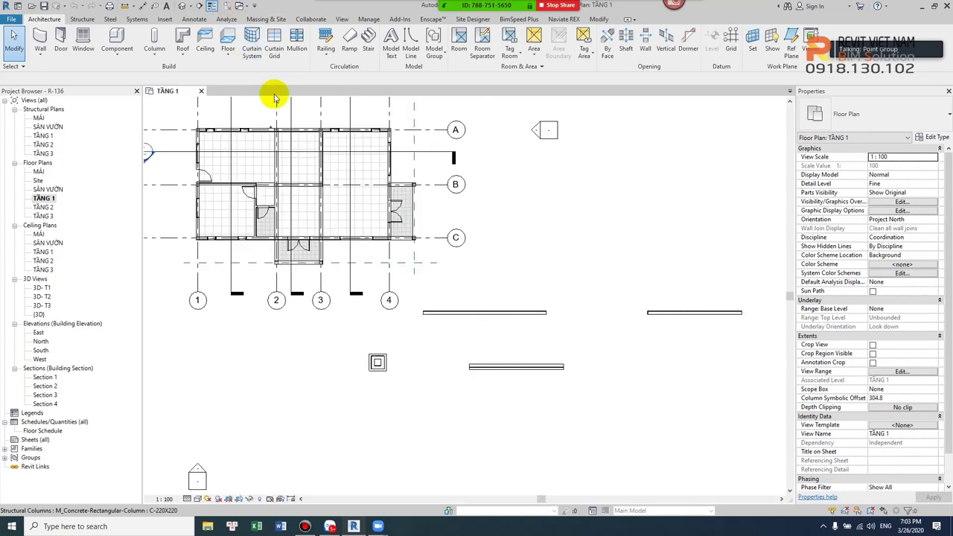
left_click(41, 56)
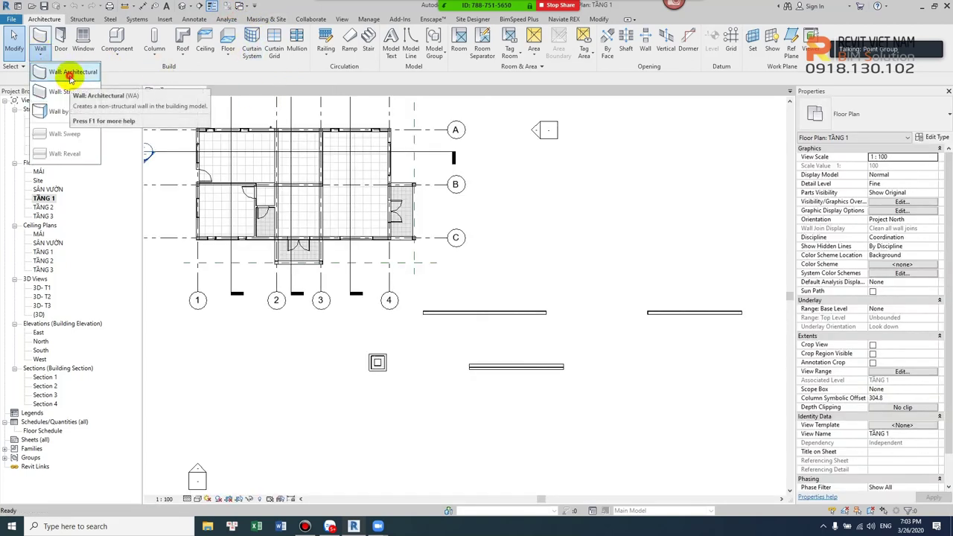
key("w")
key("a")
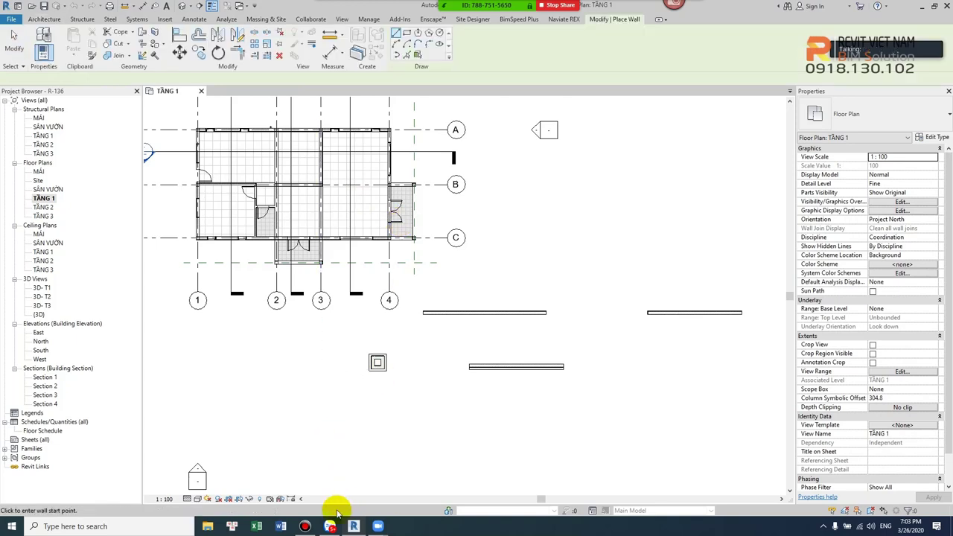
left_click(304, 525)
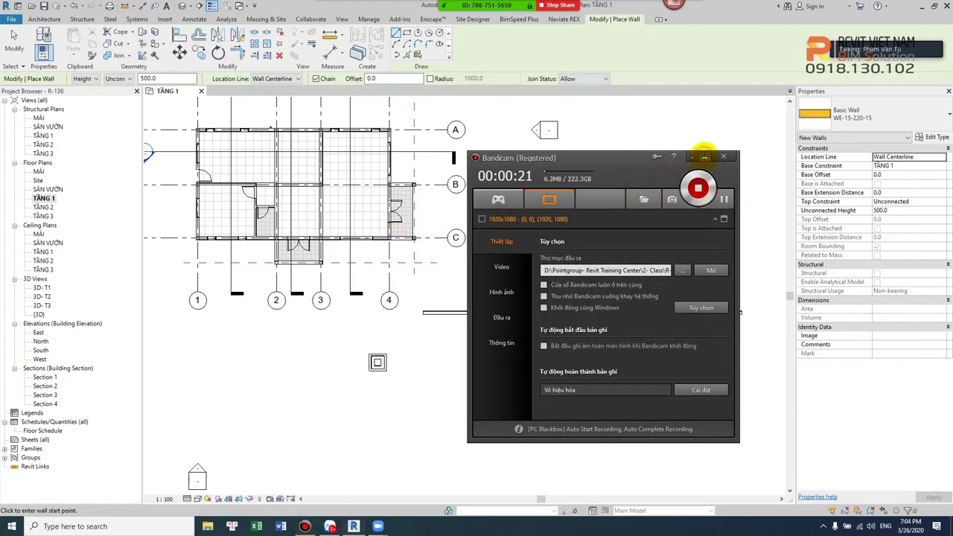
left_click(703, 156)
scroll(593, 368, "up", 2)
scroll(521, 347, "up", 1)
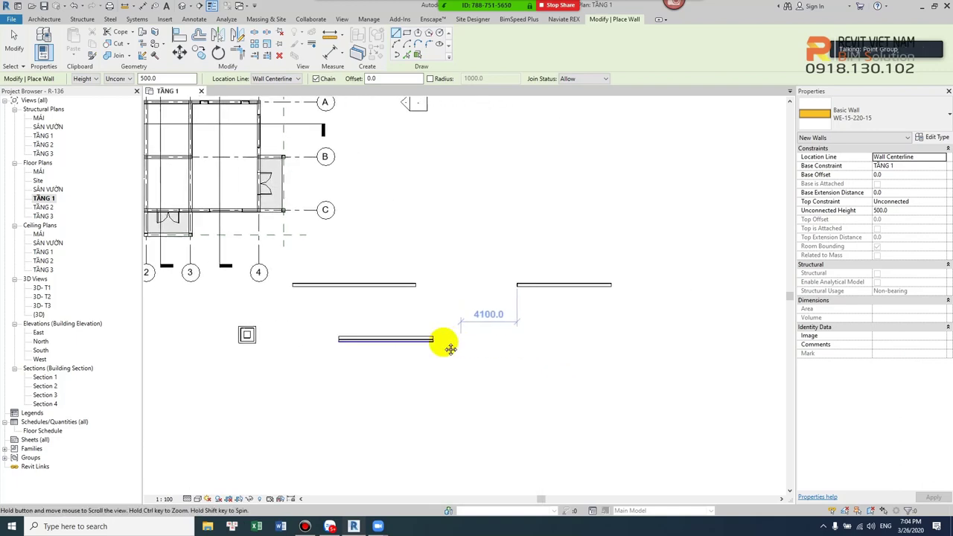
scroll(451, 347, "up", 1)
scroll(487, 313, "up", 1)
scroll(489, 343, "down", 4)
scroll(487, 313, "up", 3)
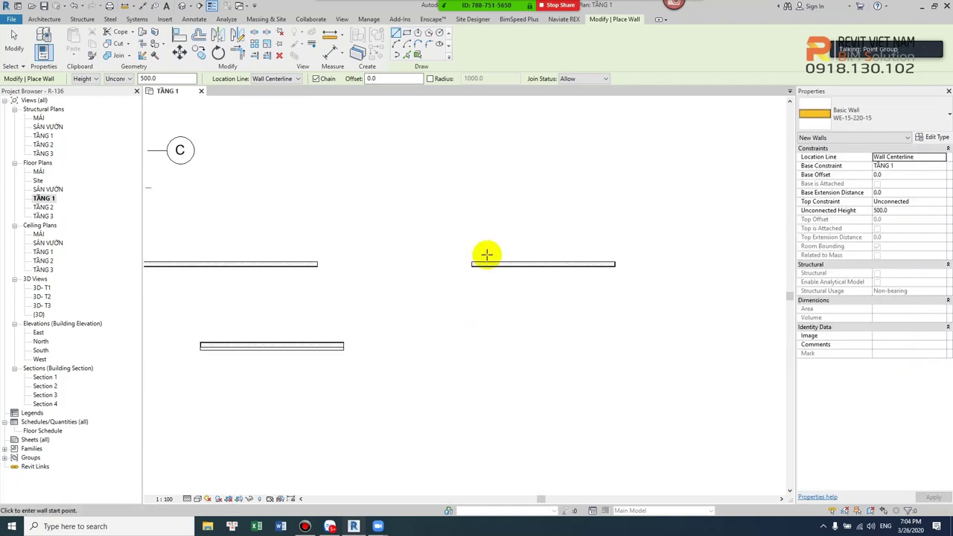
scroll(489, 256, "up", 3)
key("Escape")
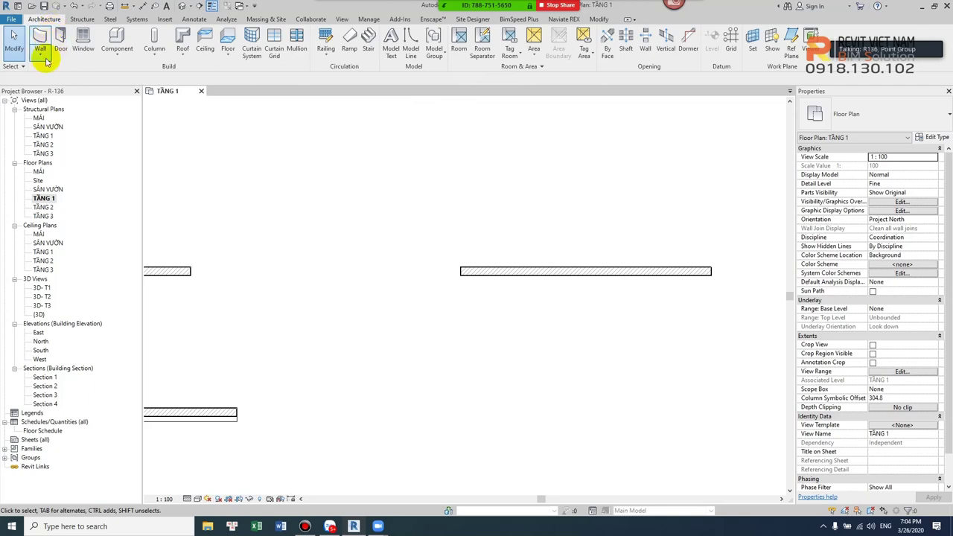
left_click(307, 527)
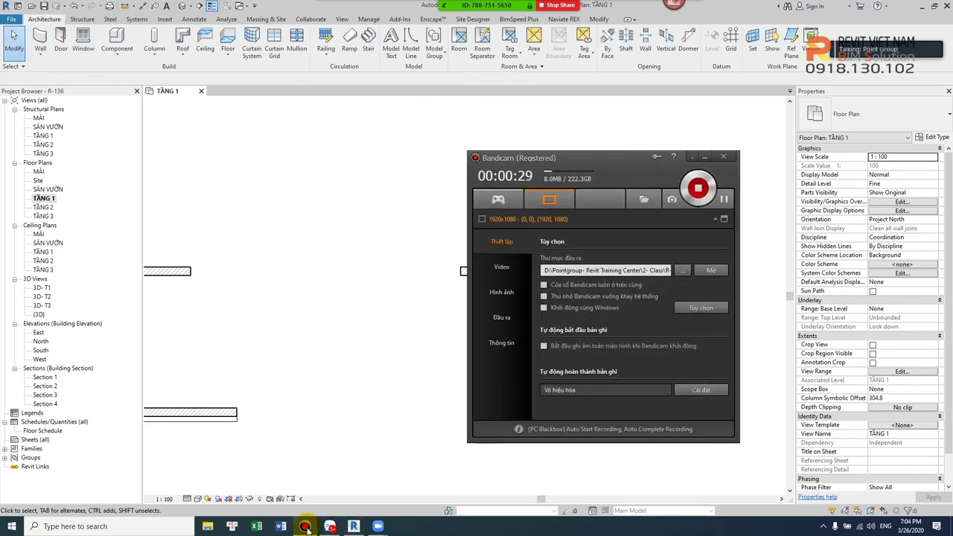
left_click(306, 527)
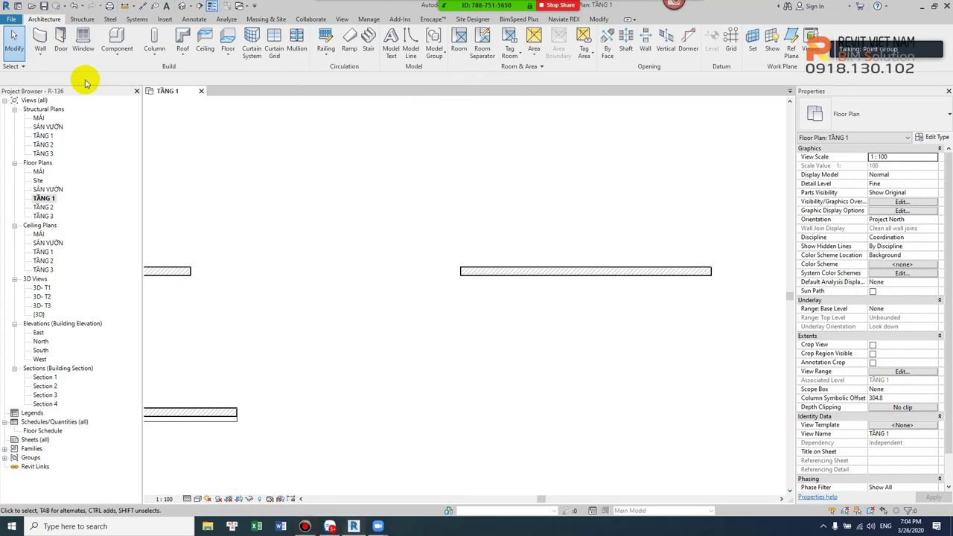
left_click(46, 54)
Draw a 6000 mm wall of the Curtain Wall type in the TẦNG 1 plan.
left_click(78, 78)
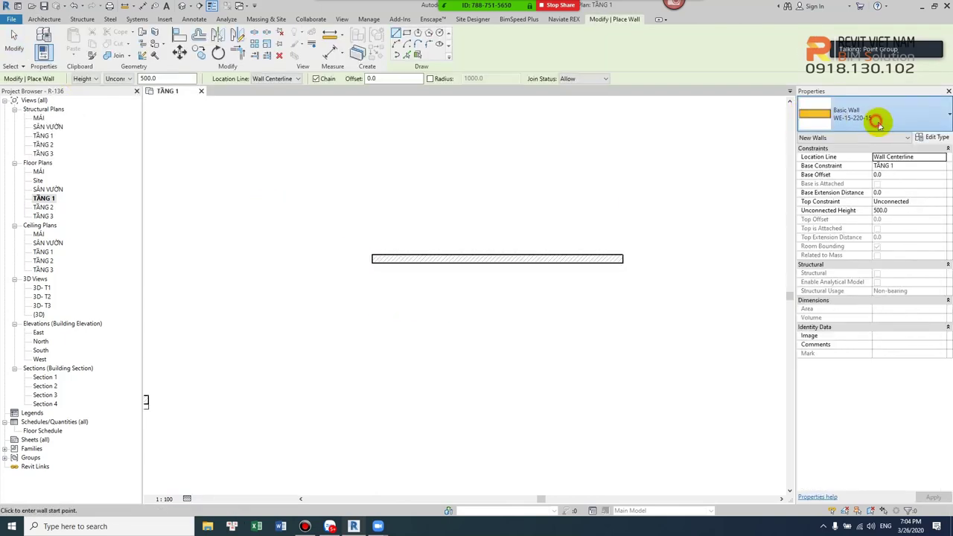
left_click(856, 115)
scroll(856, 216, "down", 3)
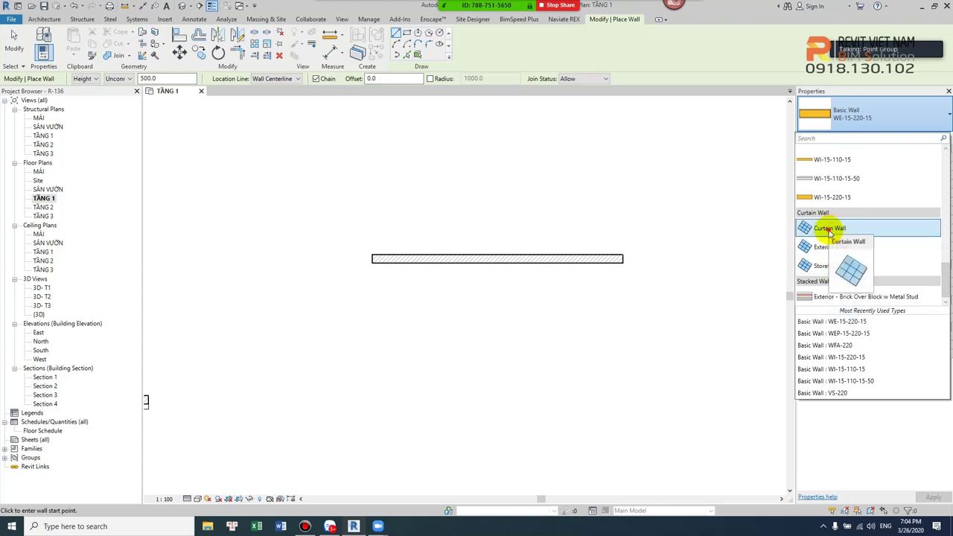
left_click(830, 234)
scroll(513, 296, "down", 3)
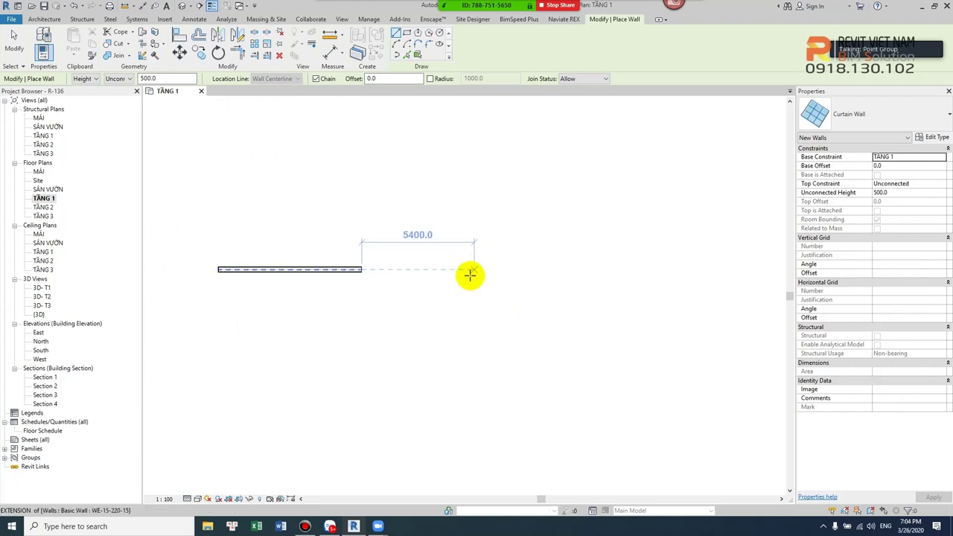
key("Escape")
scroll(470, 275, "up", 2)
left_click(304, 274)
type("6000")
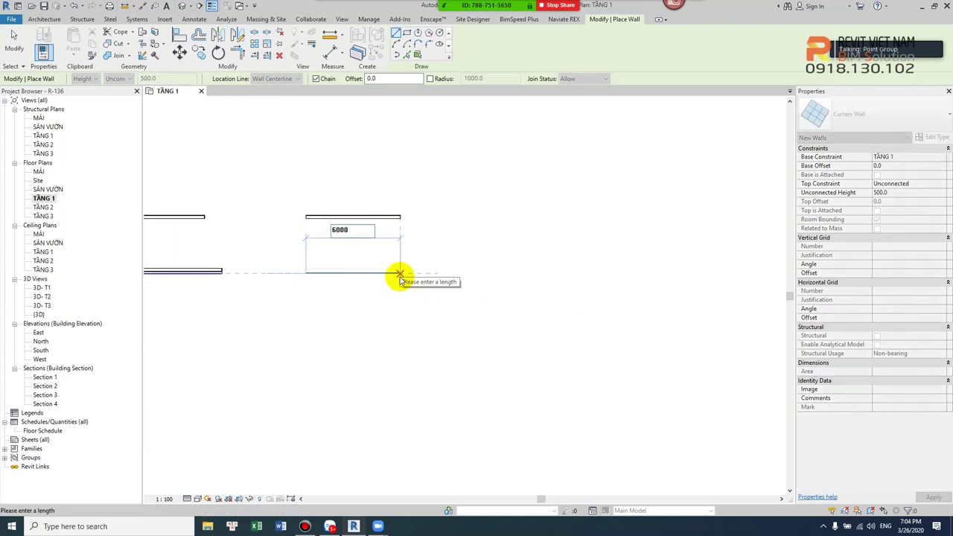
key("Return")
key("Escape")
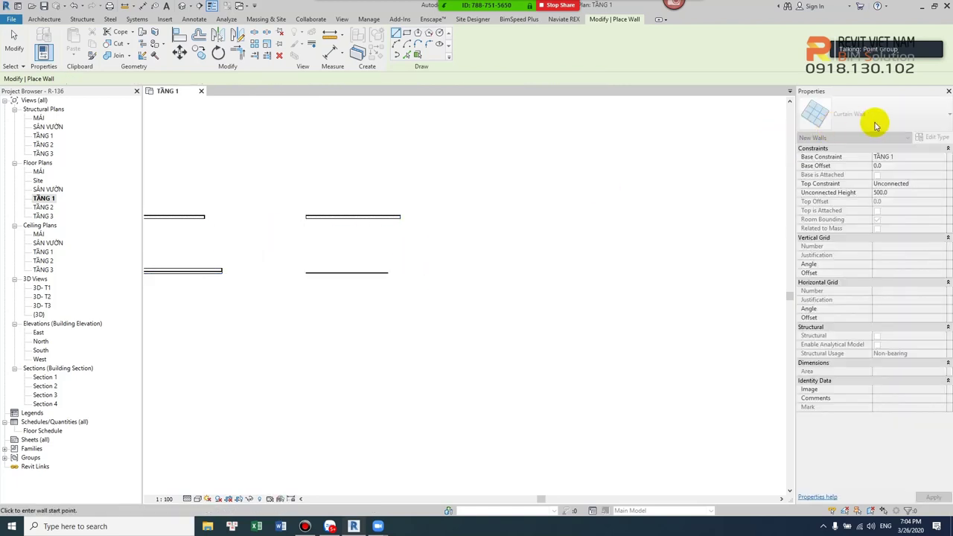
Draw a 6000 mm Exterior Glazing curtain wall next to it.
left_click(887, 120)
scroll(849, 223, "up", 3)
left_click(849, 246)
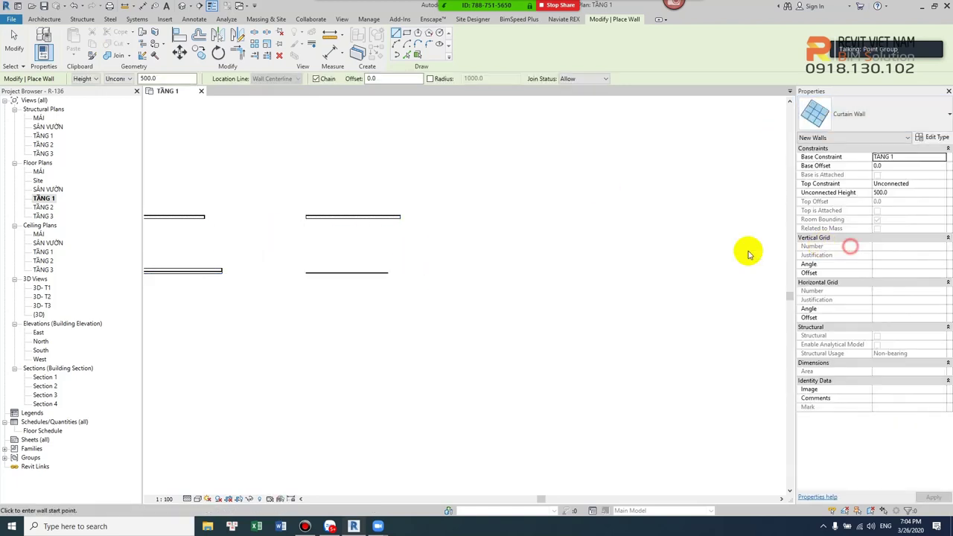
left_click(453, 274)
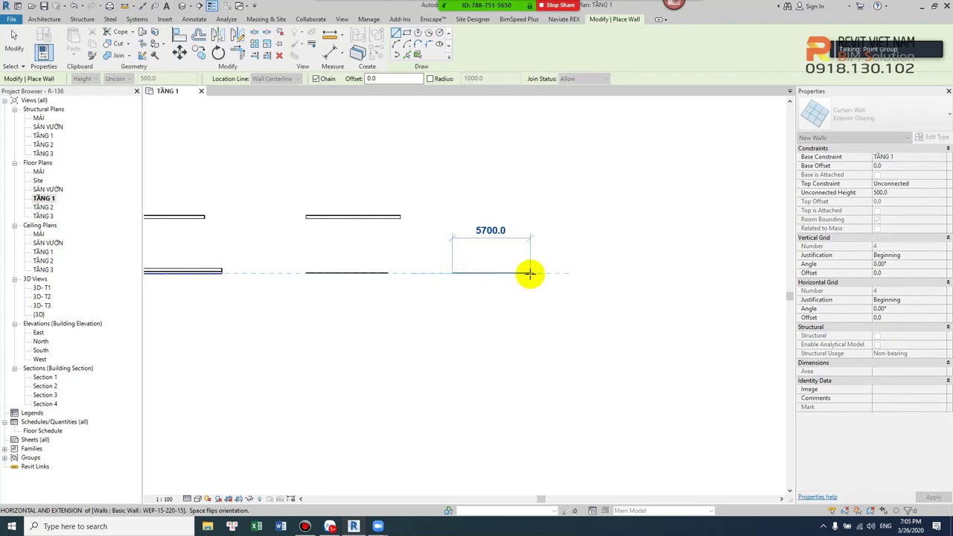
type("6000")
key("Return")
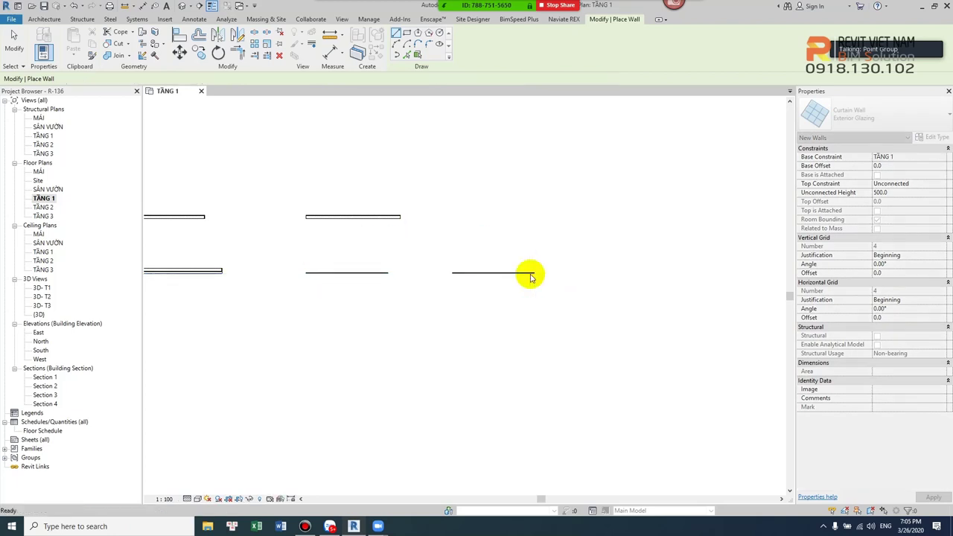
key("Escape")
Draw a 6000 mm Storefront curtain wall to complete the row.
left_click(908, 120)
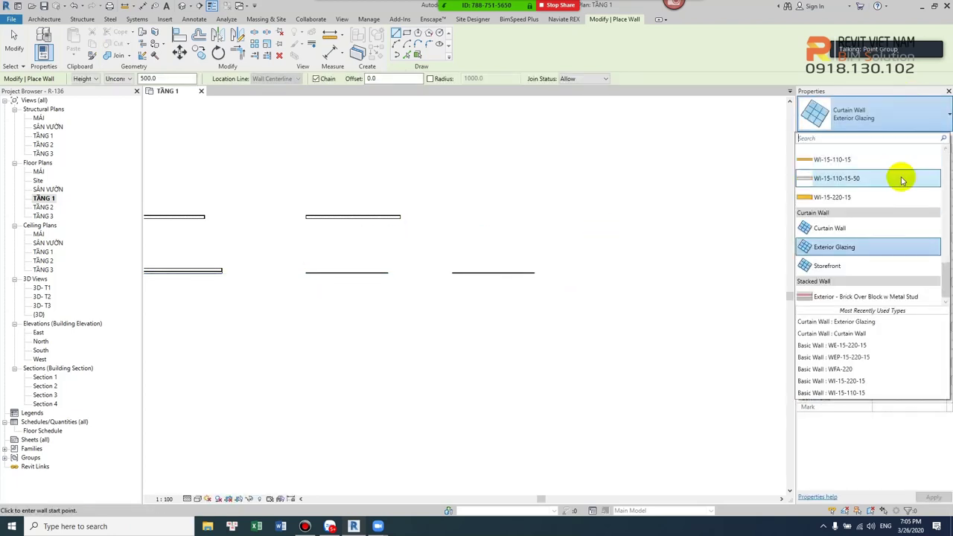
left_click(819, 266)
scroll(566, 272, "down", 2)
left_click(541, 274)
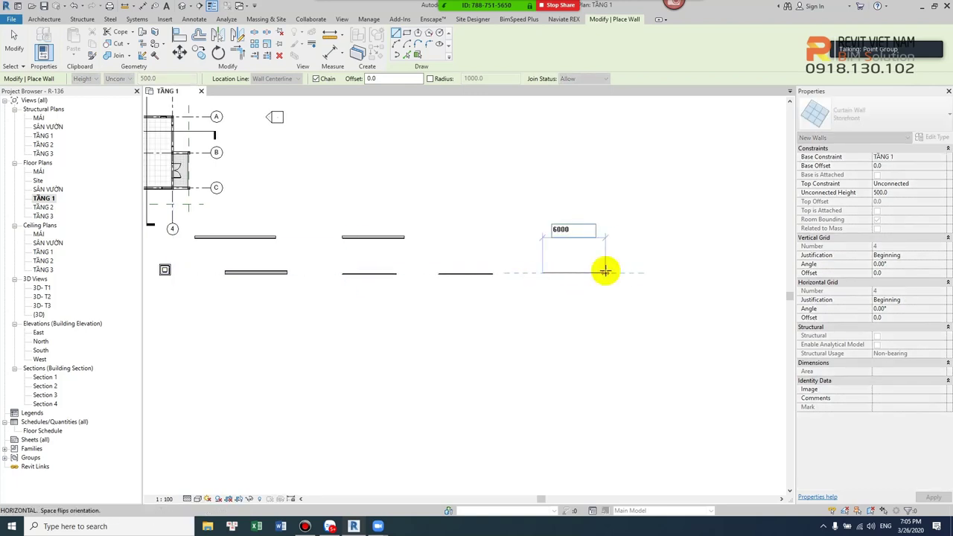
left_click(605, 271)
key("Escape")
key("Escape")
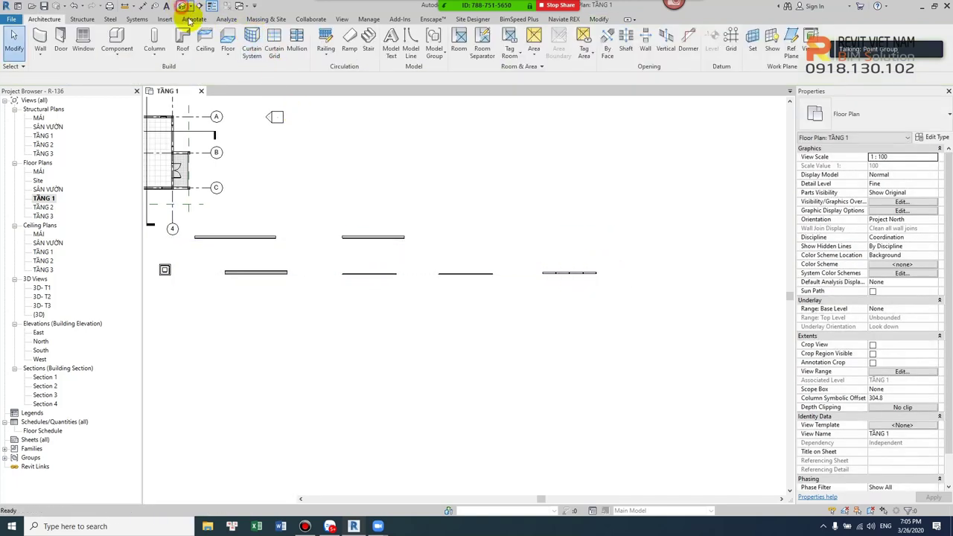
left_click(181, 7)
scroll(436, 266, "up", 4)
middle_click_drag(633, 345, 510, 335)
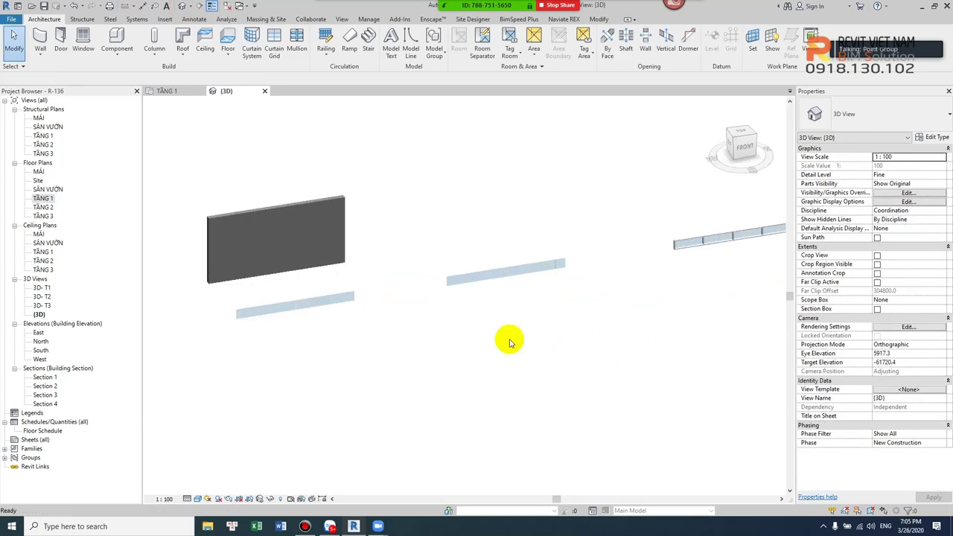
left_click(348, 295)
left_click(484, 269, "ctrl")
left_click(700, 234, "ctrl")
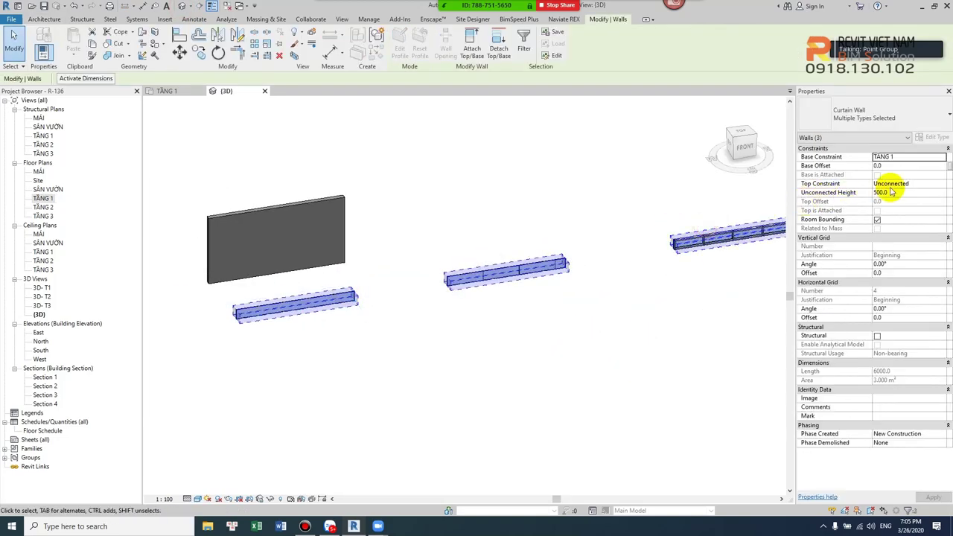
left_click(943, 184)
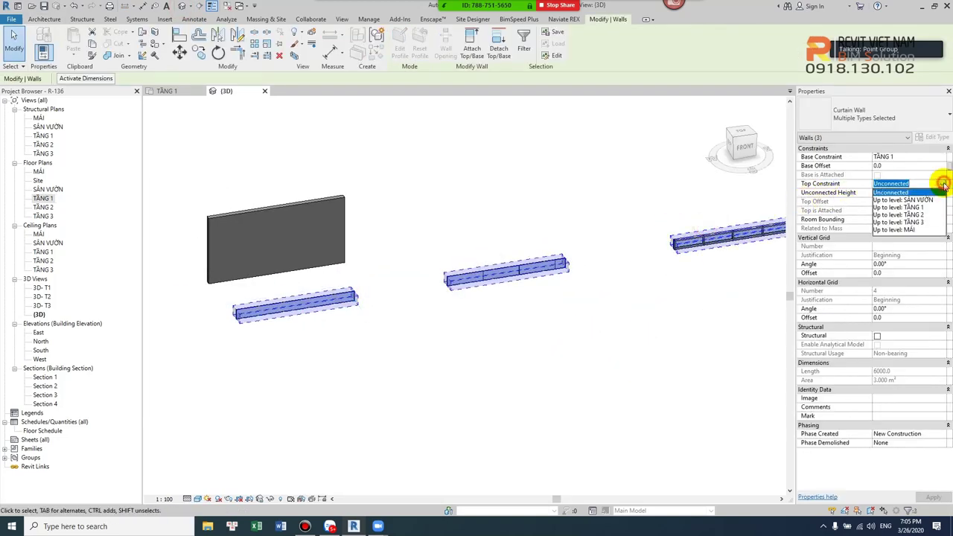
left_click(921, 221)
left_click(609, 324)
scroll(587, 330, "down", 2)
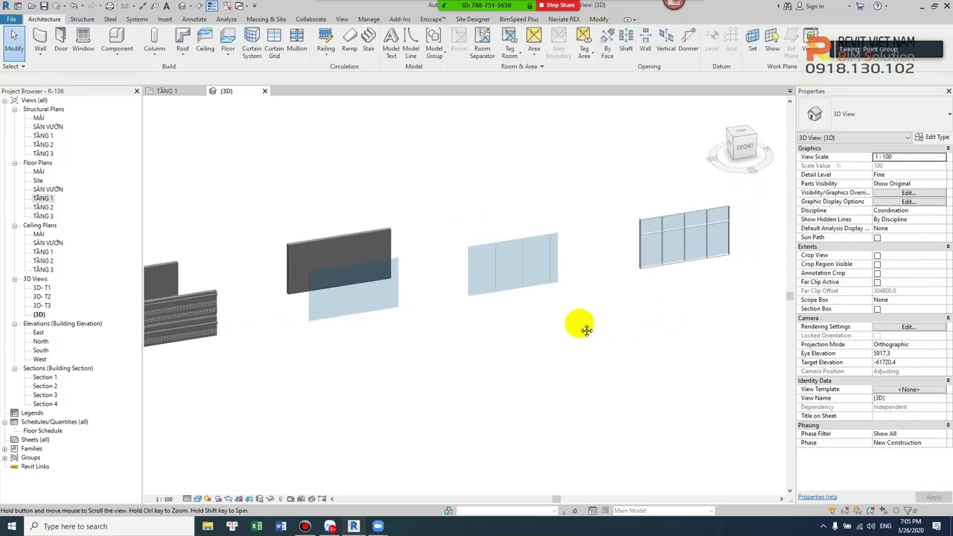
scroll(357, 273, "up", 3)
scroll(409, 329, "up", 2)
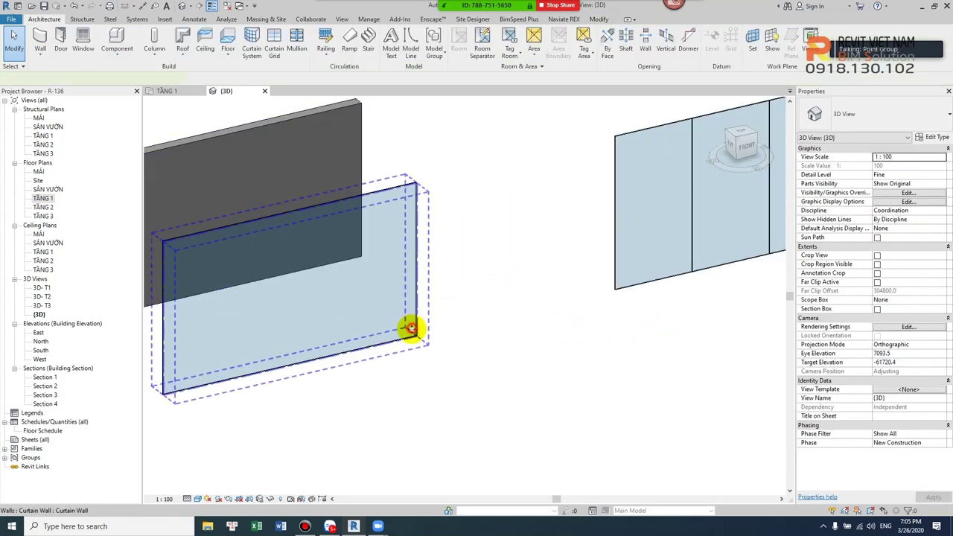
scroll(464, 362, "down", 1)
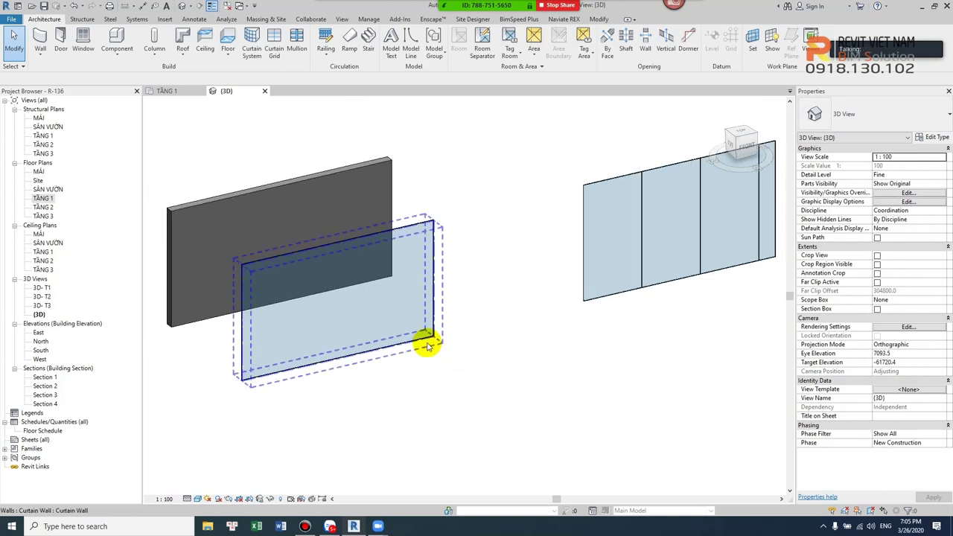
left_click(428, 345)
left_click(496, 361)
middle_click_drag(495, 362, 400, 377)
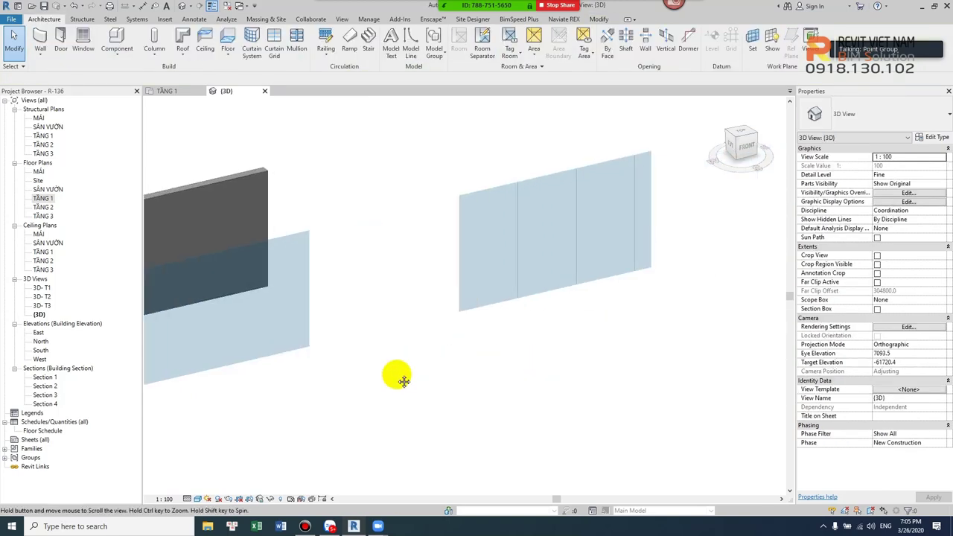
left_click(495, 313)
scroll(447, 320, "down", 2)
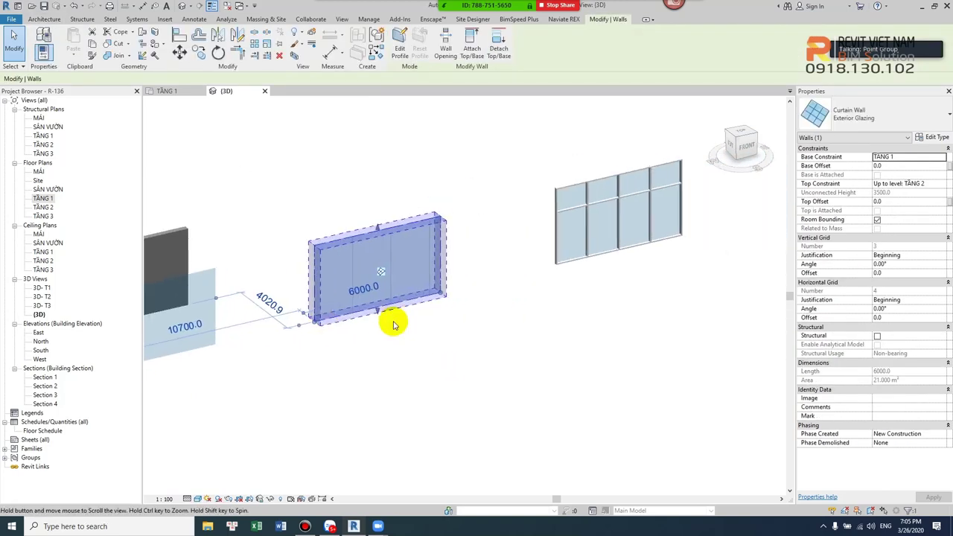
scroll(610, 241, "up", 5)
scroll(616, 245, "up", 2)
scroll(617, 246, "down", 1)
scroll(615, 264, "down", 1)
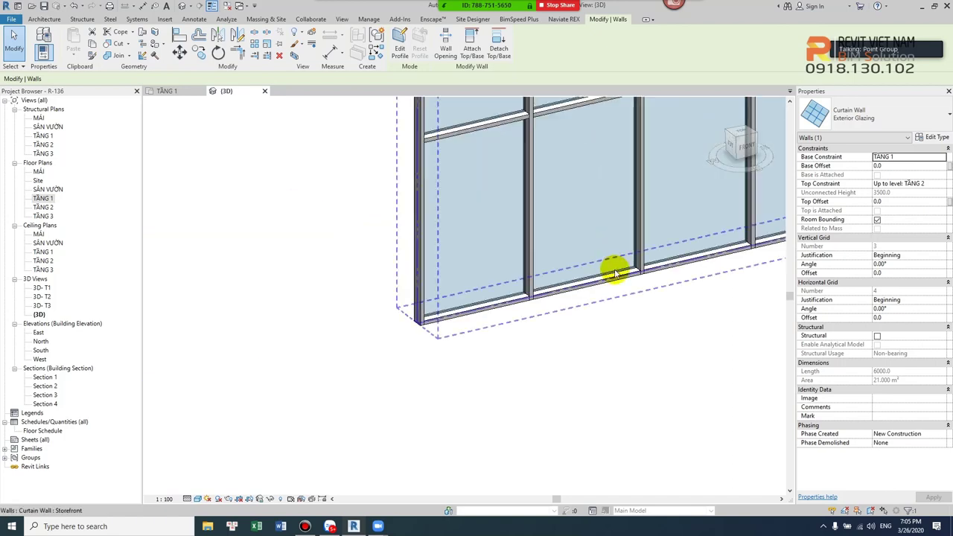
scroll(615, 271, "down", 1)
scroll(615, 272, "down", 1)
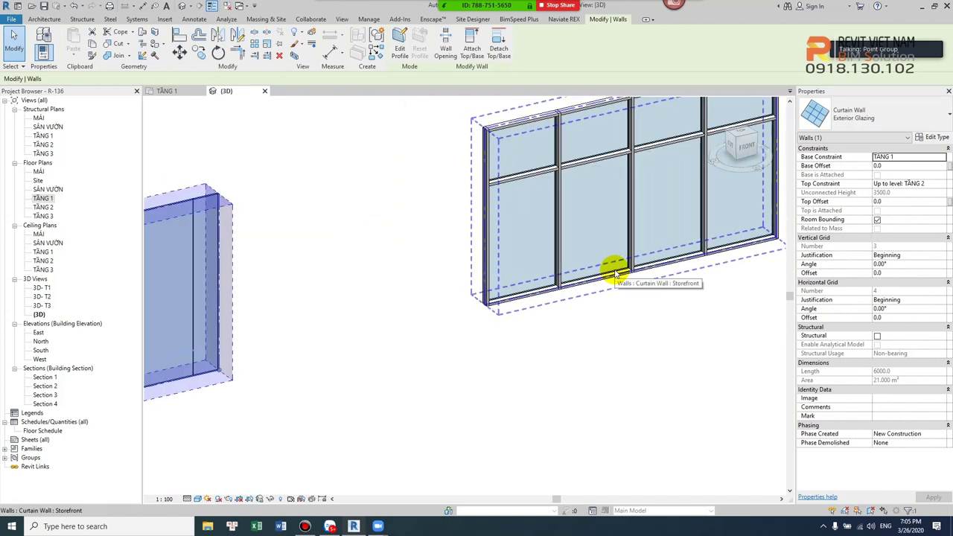
scroll(615, 273, "down", 2)
scroll(539, 293, "down", 2)
left_click(541, 329)
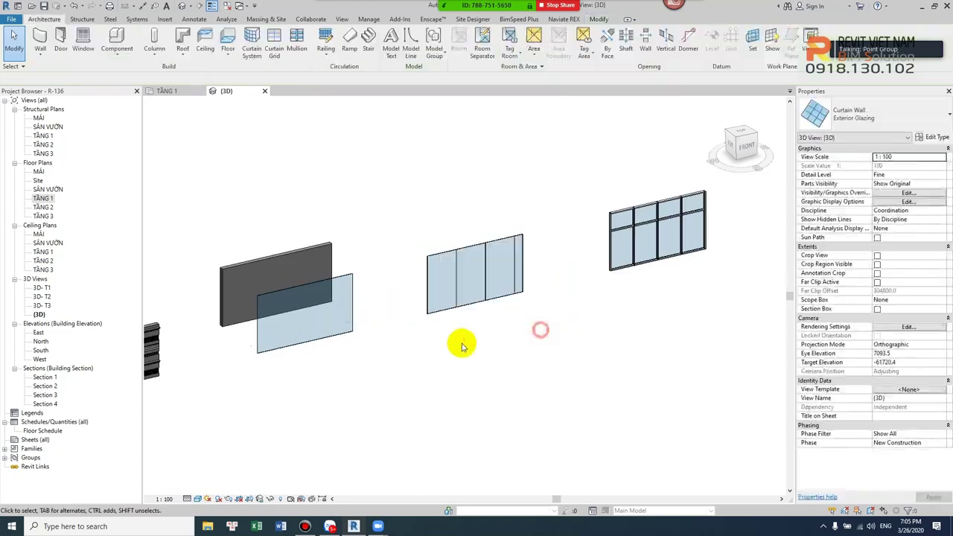
middle_click_drag(408, 345, 473, 324)
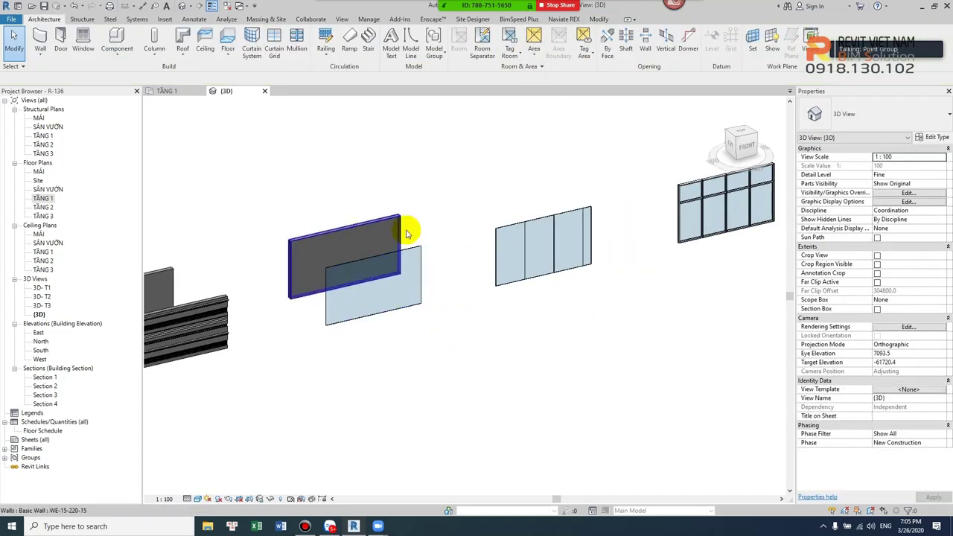
In the TẦNG 1 plan, use Create Similar to draw a 5200 mm curtain wall along the upper wall.
double_click(41, 197)
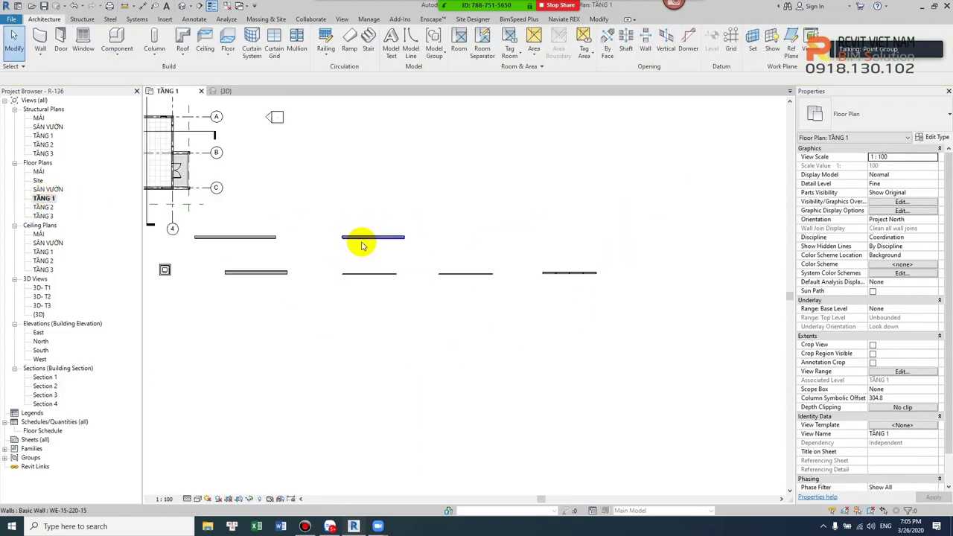
scroll(365, 248, "up", 5)
left_click(374, 389)
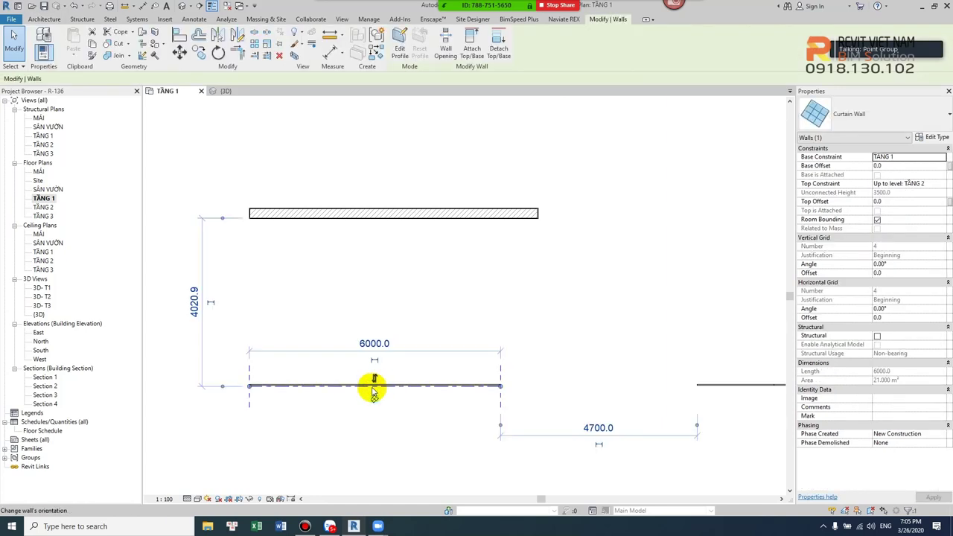
left_click(379, 51)
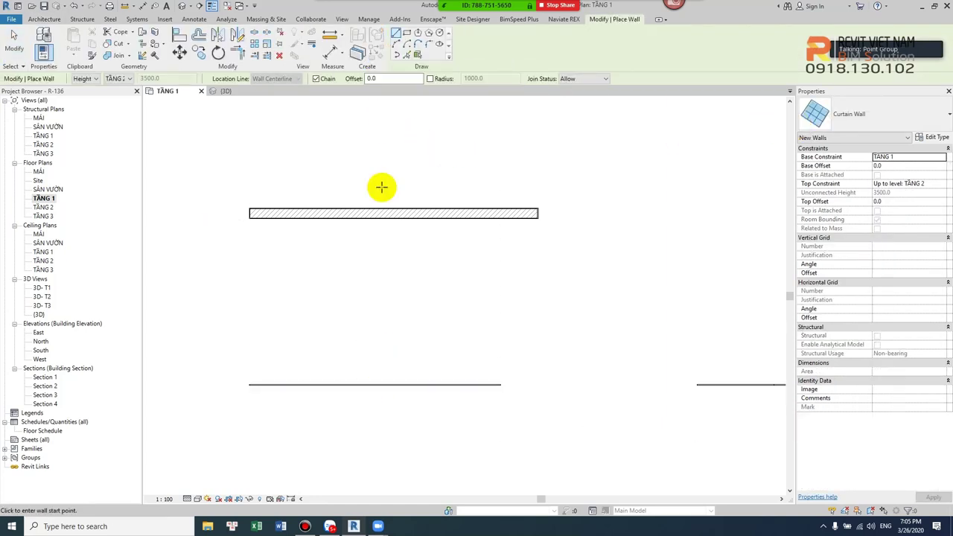
scroll(273, 215, "up", 2)
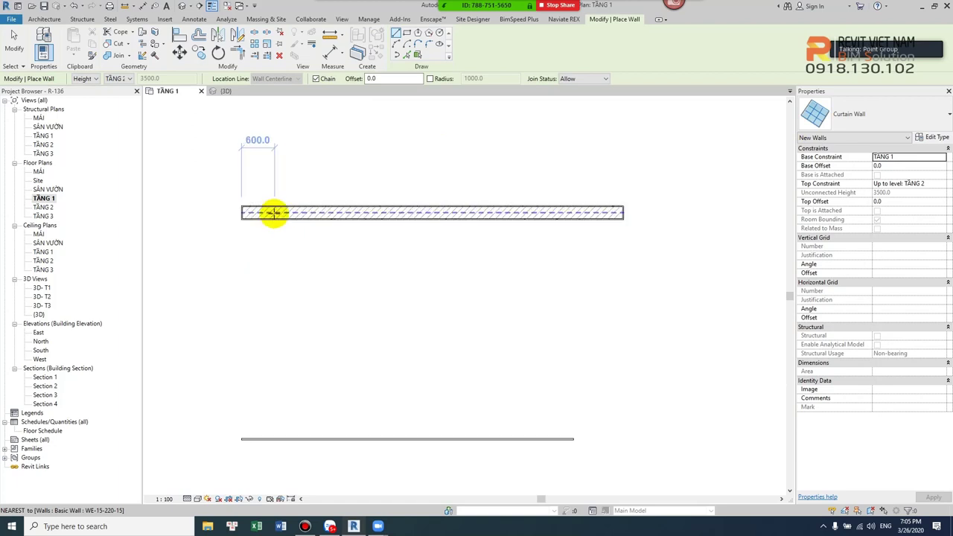
left_click(562, 213)
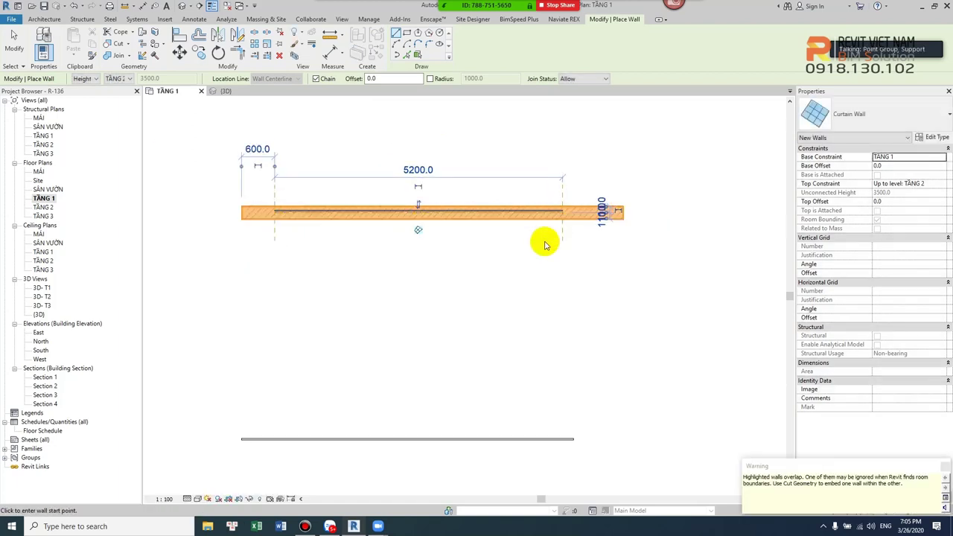
key("Escape")
key("Escape")
Extend the upper solid wall's end further to the right.
scroll(544, 245, "down", 2)
scroll(557, 255, "down", 3)
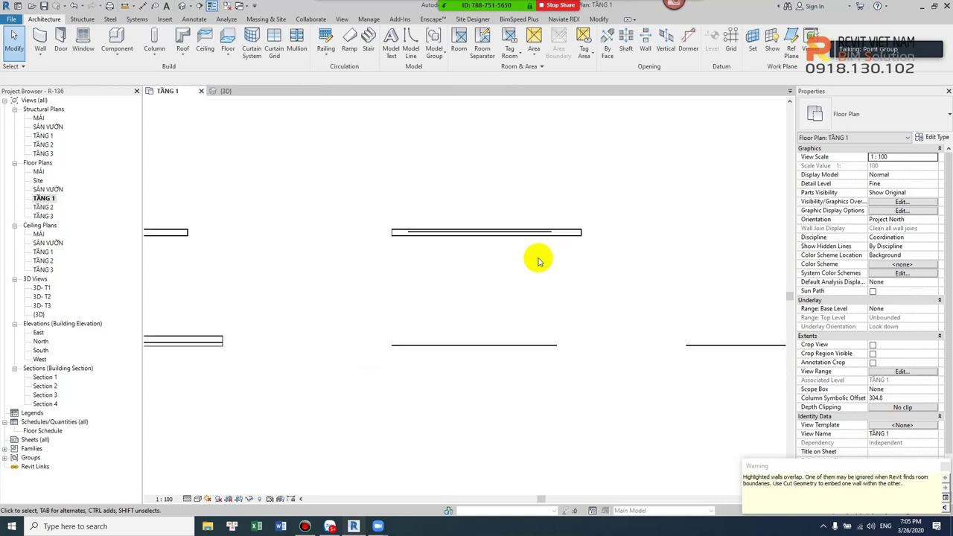
left_click(481, 233)
left_click_drag(489, 234, 578, 231)
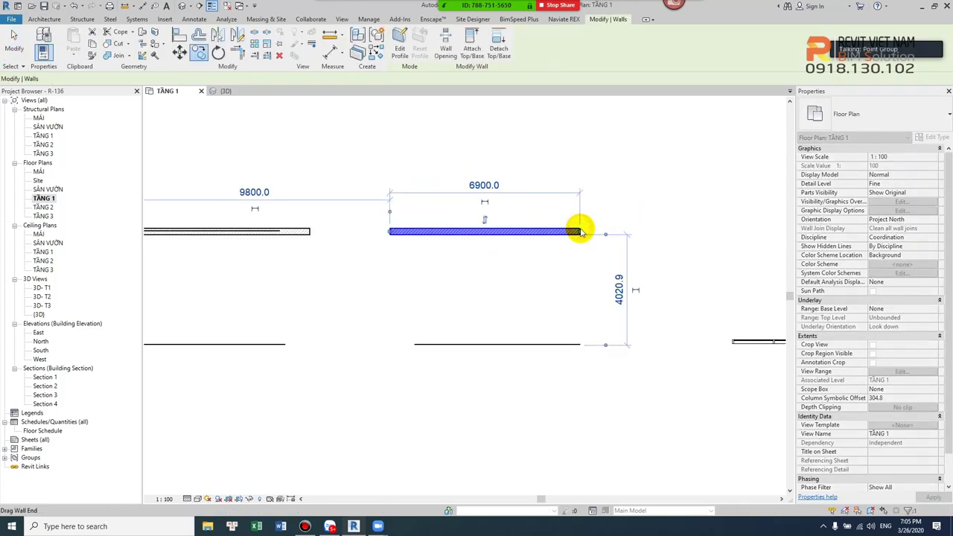
middle_click_drag(578, 230, 499, 226)
left_click_drag(500, 226, 664, 226)
key("Escape")
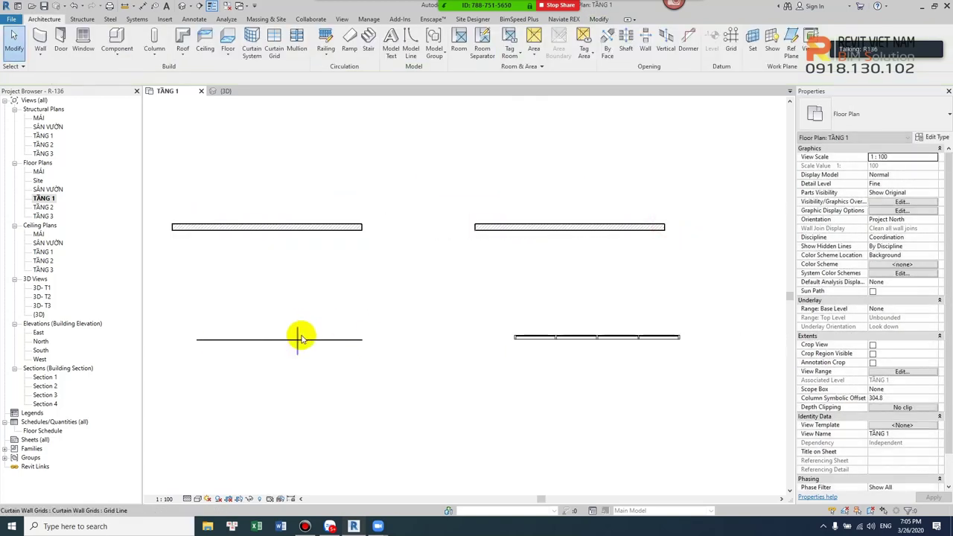
Create a 5200 mm Exterior Glazing curtain wall 900 mm along the wall with CS.
left_click(331, 344)
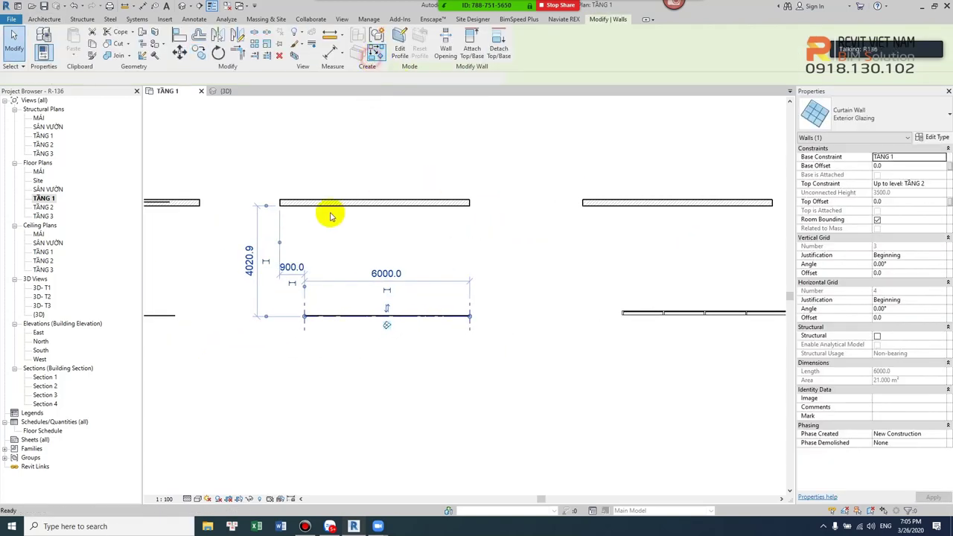
key("c")
key("s")
left_click(305, 202)
left_click(447, 202)
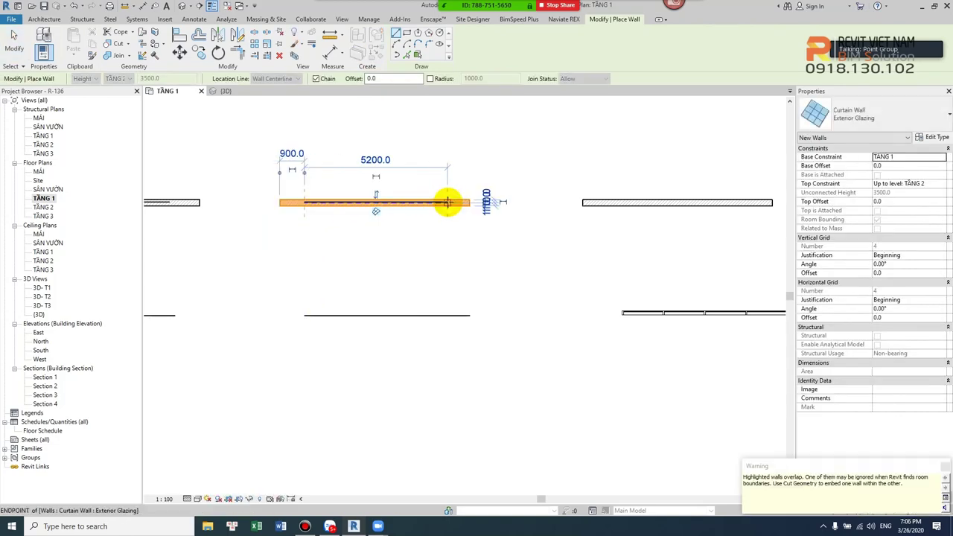
key("Escape")
Create a 4600 mm Storefront curtain wall on the upper-right wall with CS.
scroll(617, 261, "up", 1)
middle_click_drag(618, 261, 541, 272)
key("Escape")
key("Escape")
left_click(617, 319)
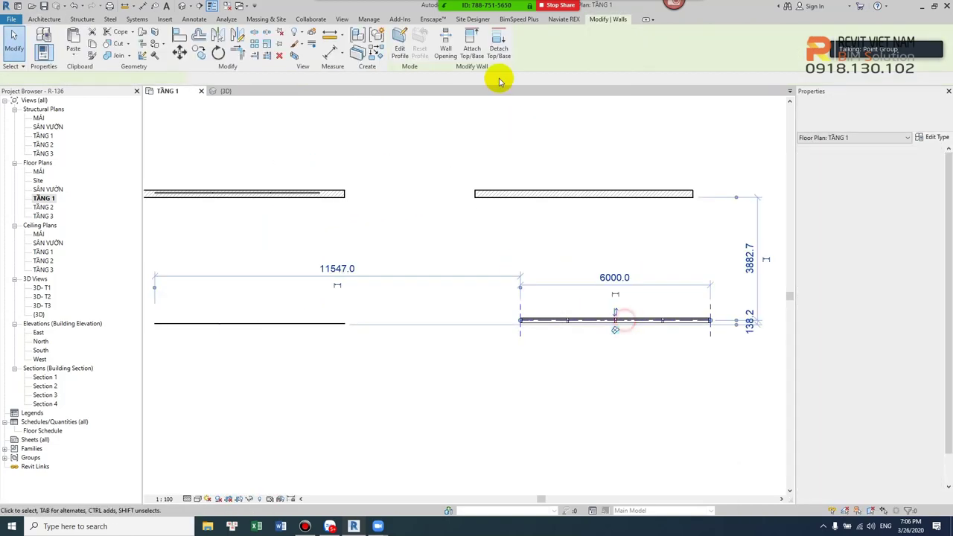
key("c")
key("s")
left_click(505, 193)
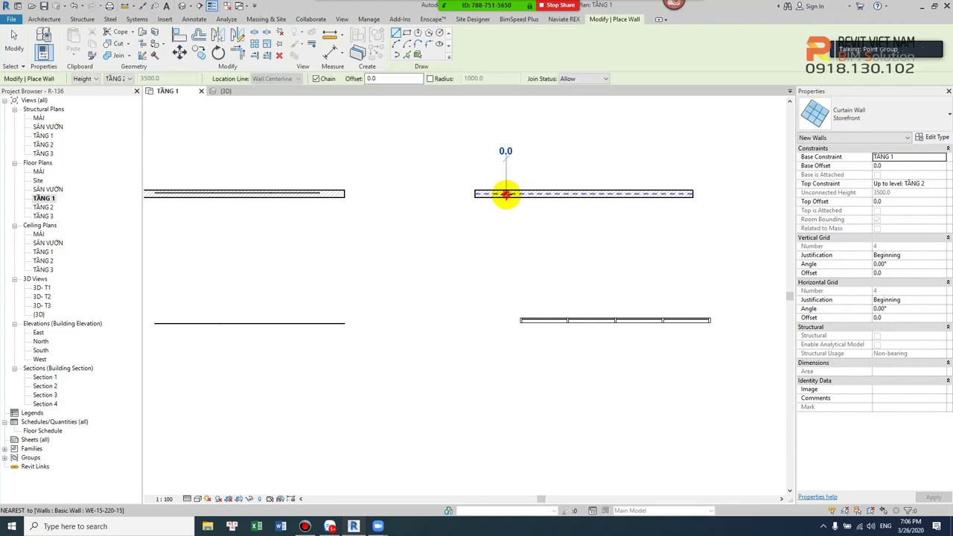
left_click(651, 194)
key("Escape")
key("Escape")
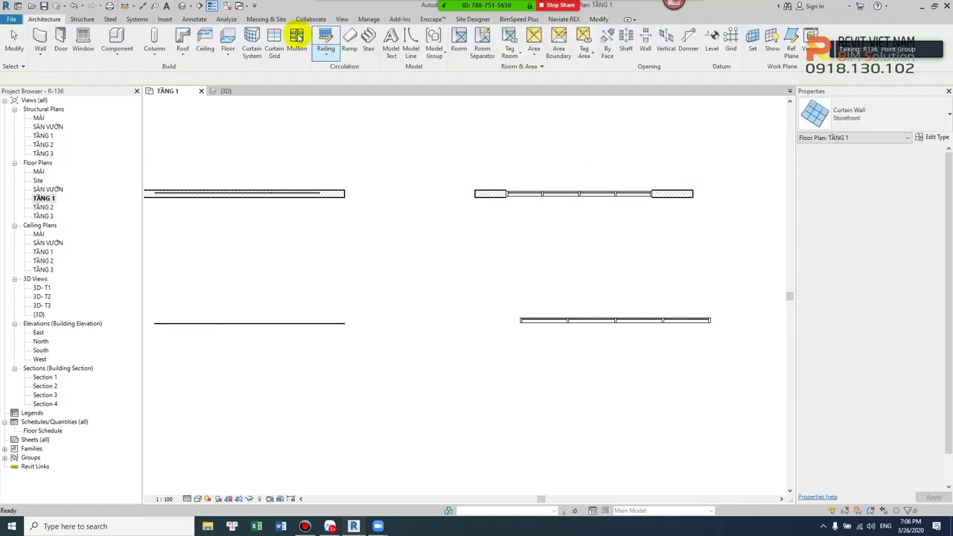
left_click(181, 7)
Drag the Storefront wall's top down and base up to offsets −477.2 and 817.2.
mouse_move(479, 187)
middle_mouse_down("shift")
mouse_move(571, 245)
mouse_move(602, 159)
mouse_move(604, 181)
middle_mouse_up("shift")
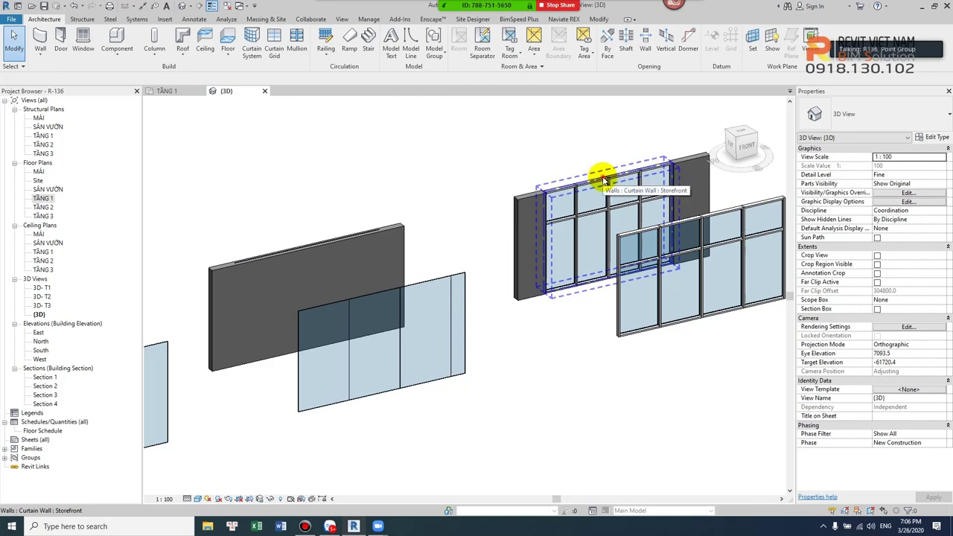
left_click(605, 181)
scroll(618, 186, "up", 3)
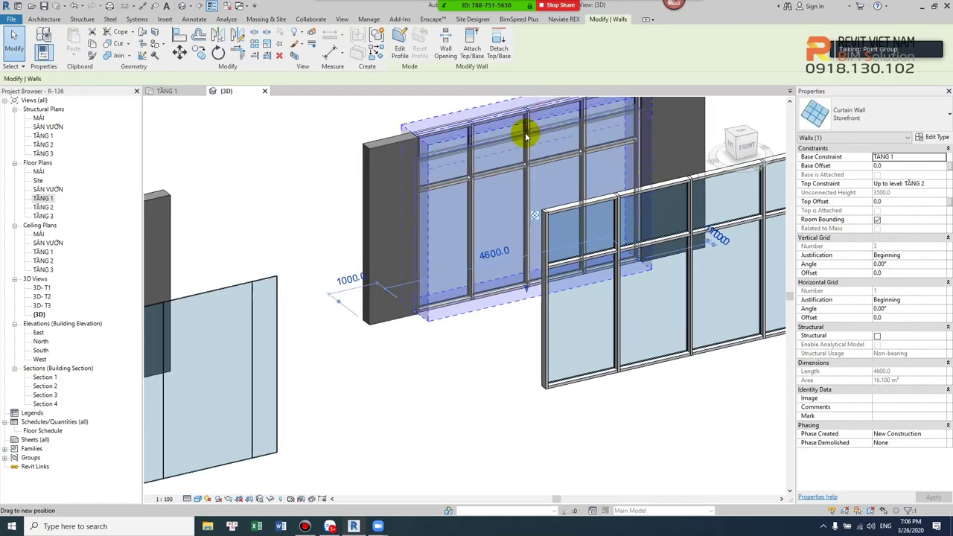
left_click_drag(525, 108, 532, 144)
scroll(484, 216, "down", 1)
left_click_drag(489, 248, 477, 201)
scroll(459, 294, "down", 2)
left_click(459, 294)
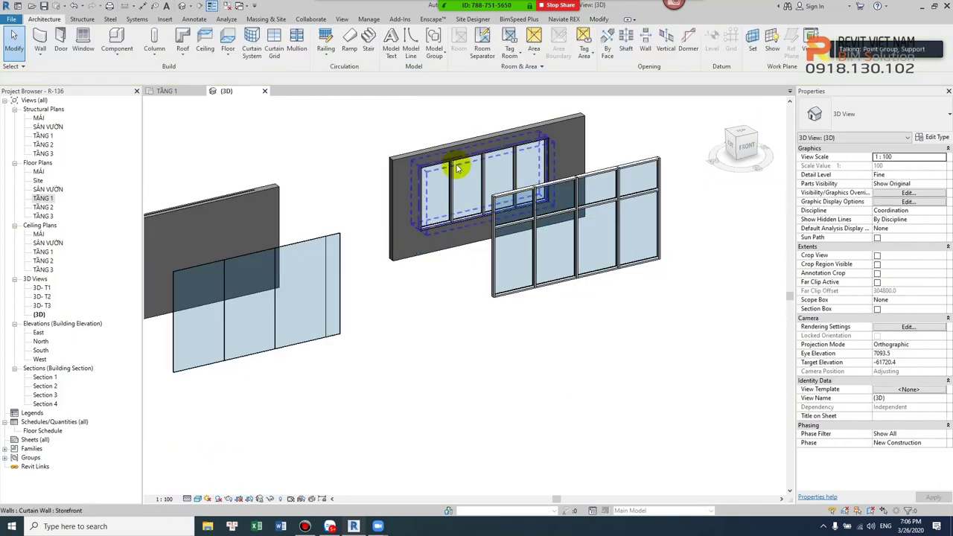
Orbit and pan to inspect the window-like opening, then reselect the Storefront wall.
left_click(457, 192)
mouse_move(467, 172)
middle_mouse_down("shift")
mouse_move(517, 145)
mouse_move(503, 258)
middle_mouse_up("shift")
scroll(513, 265, "down", 2)
left_click(394, 149)
scroll(394, 149, "up", 2)
scroll(323, 234, "up", 1)
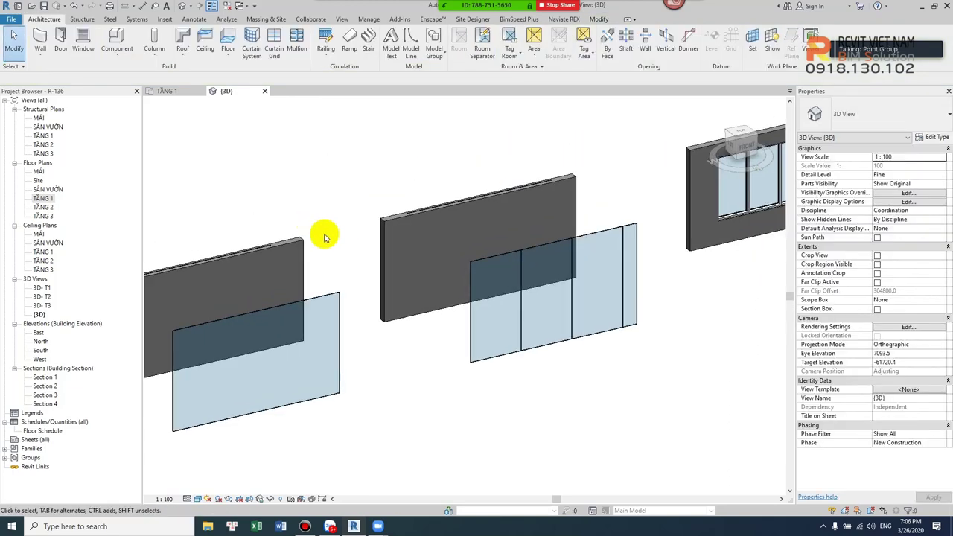
middle_click_drag(323, 233, 484, 213)
scroll(481, 208, "up", 1)
scroll(488, 223, "down", 2)
scroll(685, 178, "down", 1)
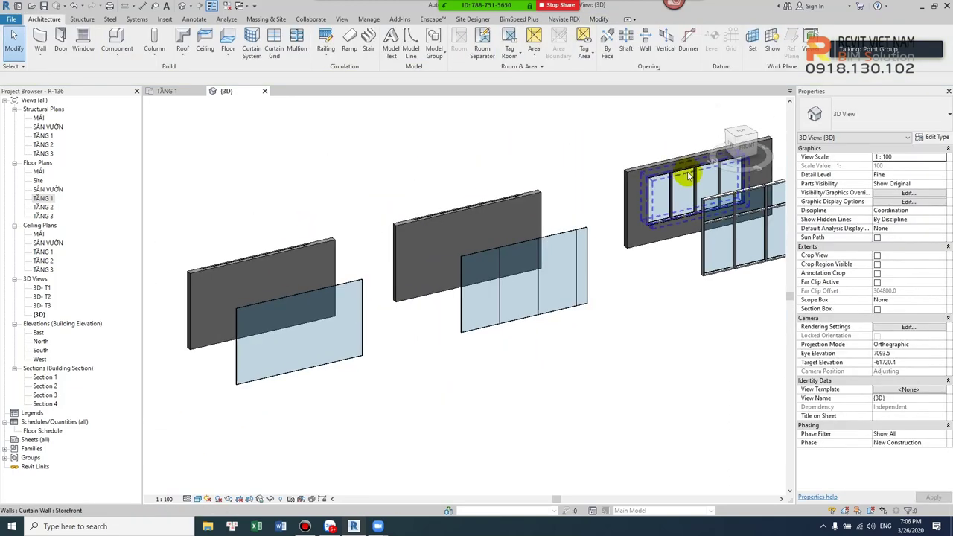
left_click(688, 179)
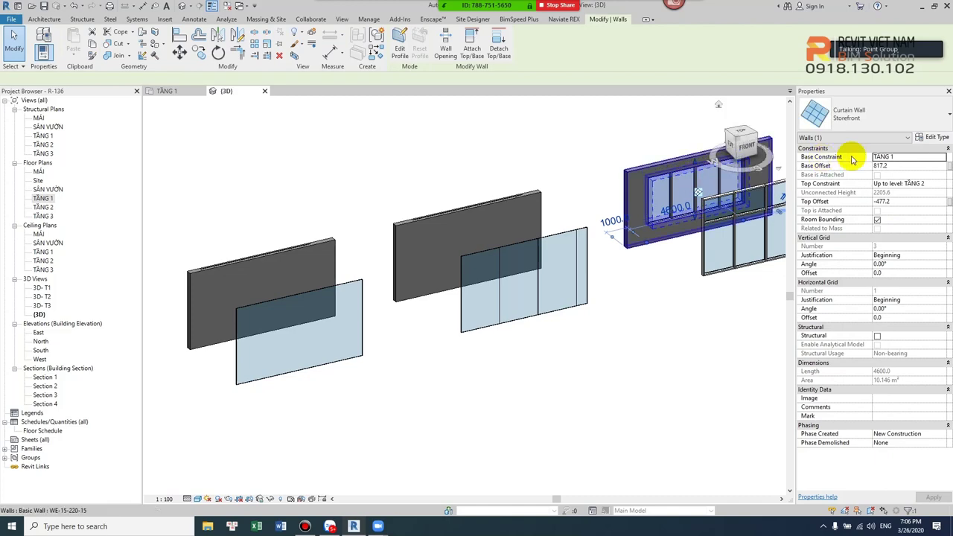
Confirm the Storefront and Curtain Wall type properties so the walls embed automatically.
left_click(935, 138)
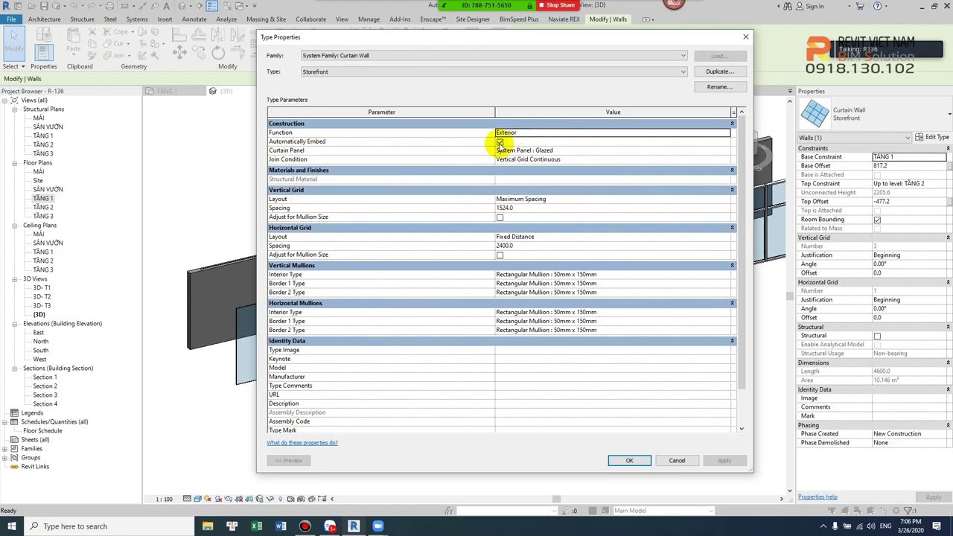
left_click(632, 463)
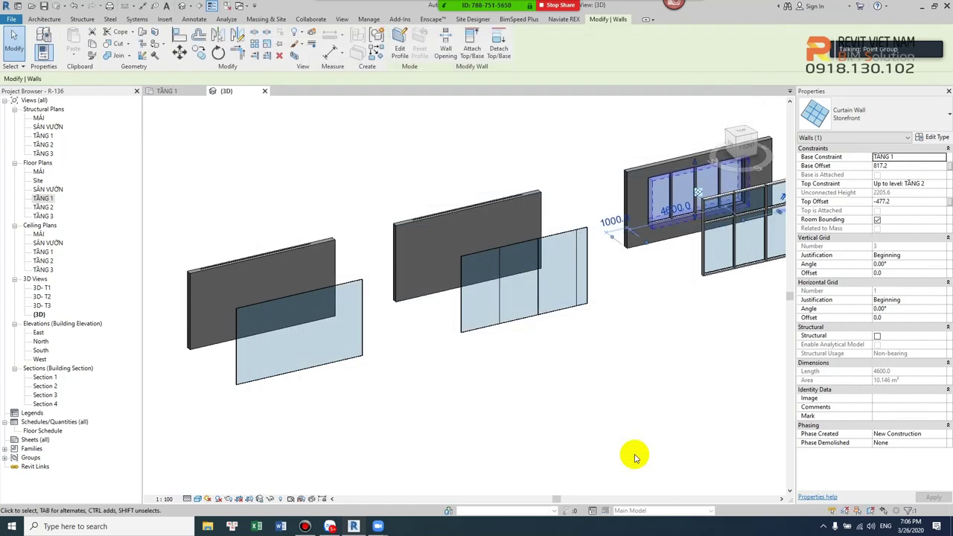
left_click(272, 242)
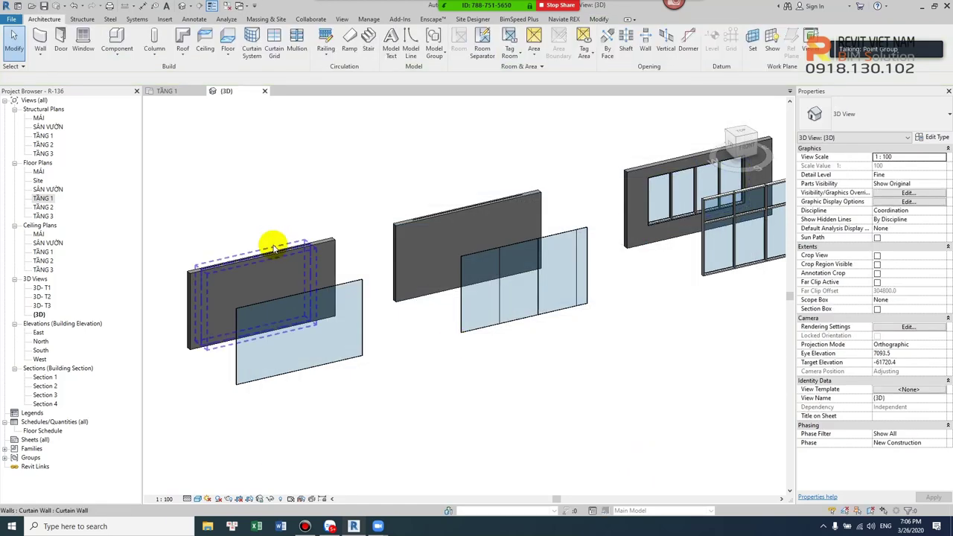
left_click(935, 137)
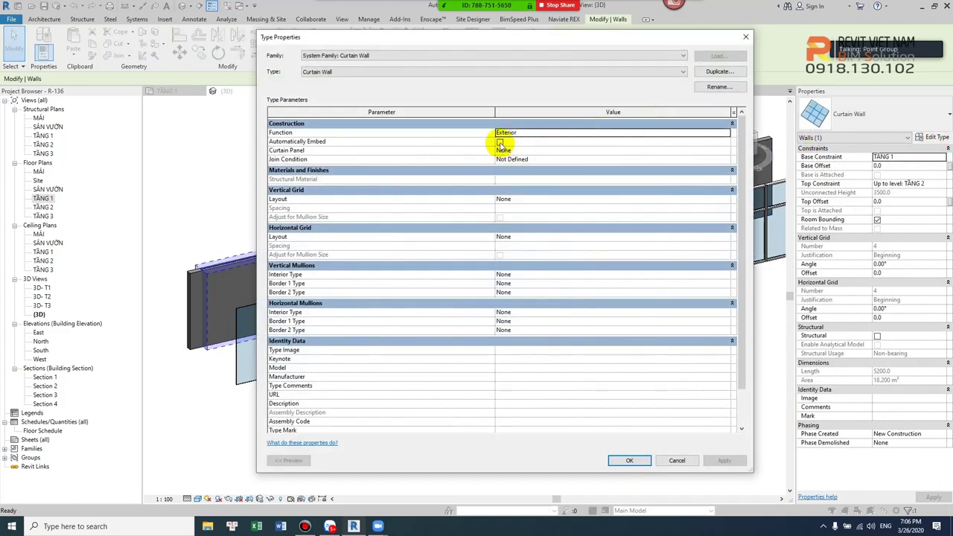
left_click(628, 463)
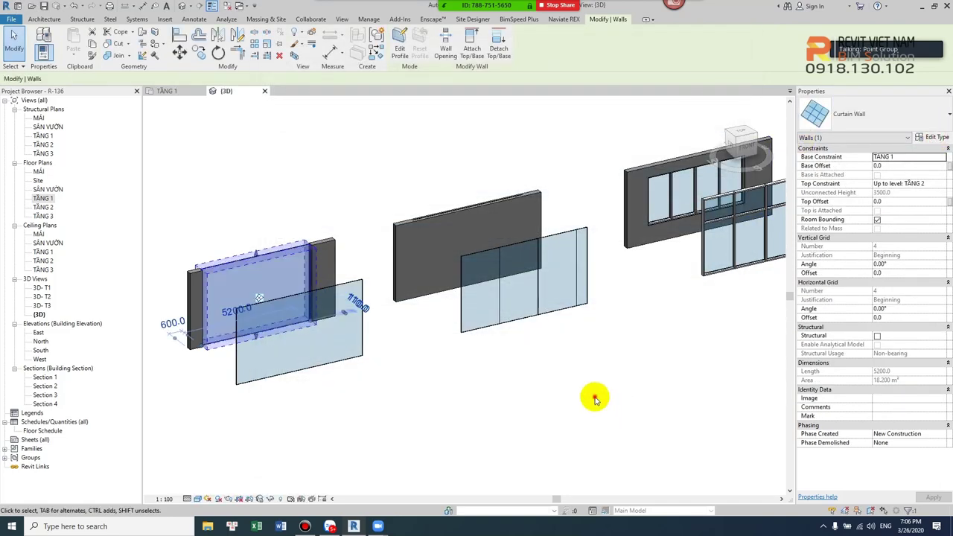
left_click(598, 396)
Confirm the Exterior Glazing type properties for the middle curtain wall.
left_click(471, 212)
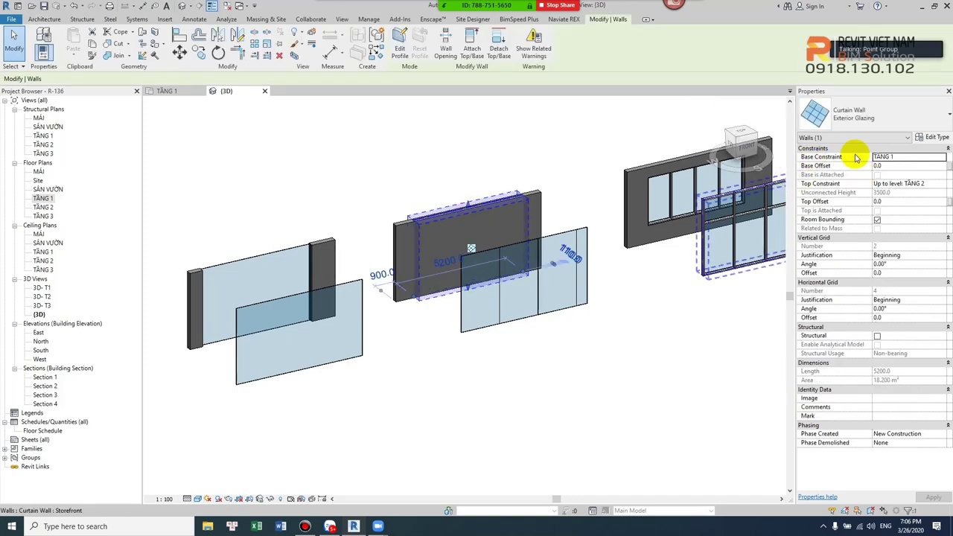
left_click(934, 138)
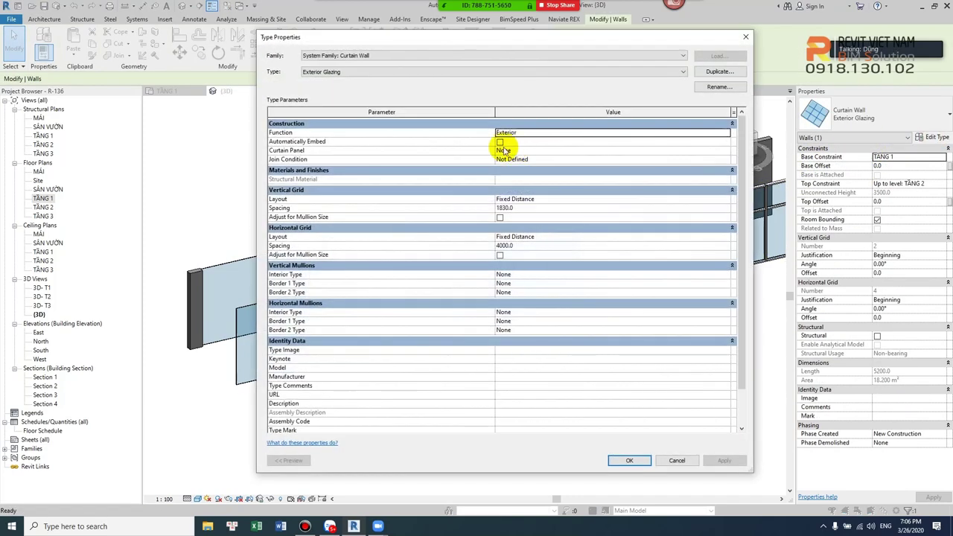
left_click(628, 459)
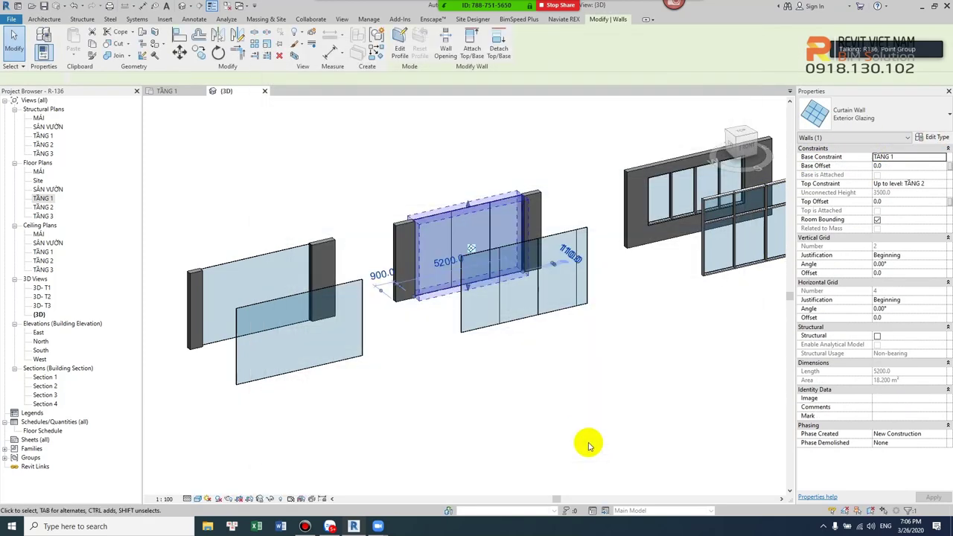
left_click(583, 433)
Pull the left curtain wall's top edge down and select the curtain wall in the opening.
scroll(583, 424, "down", 1)
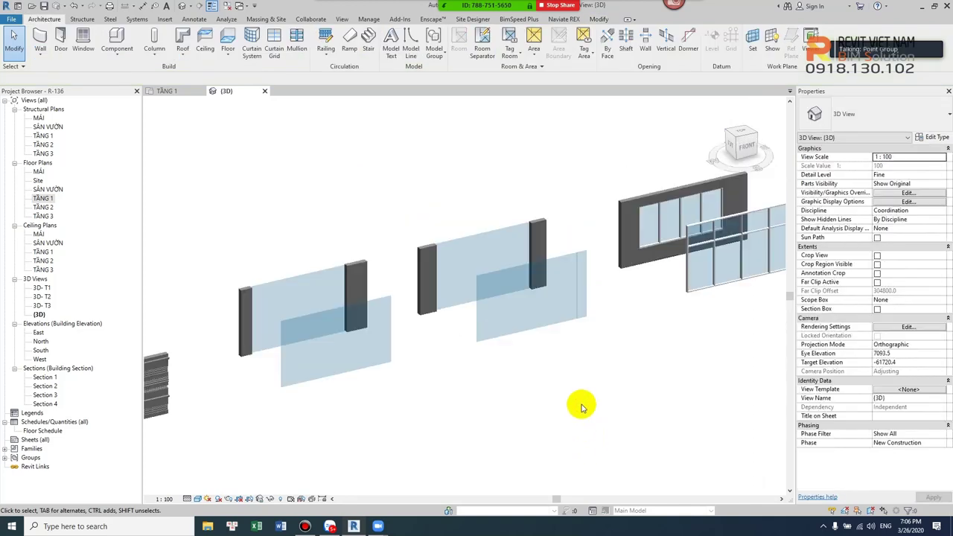
scroll(536, 319, "up", 1)
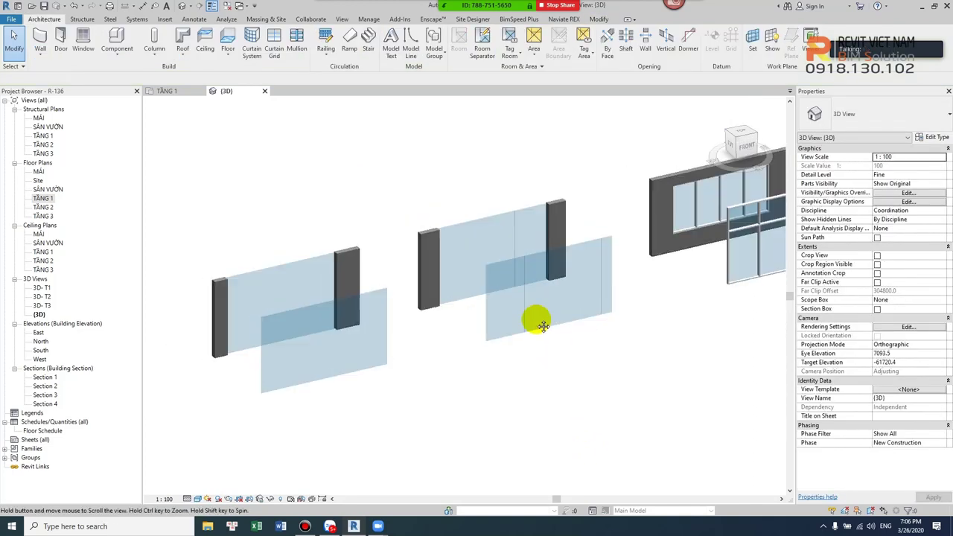
scroll(395, 266, "up", 3)
left_click(307, 223)
middle_click_drag(307, 223, 373, 219)
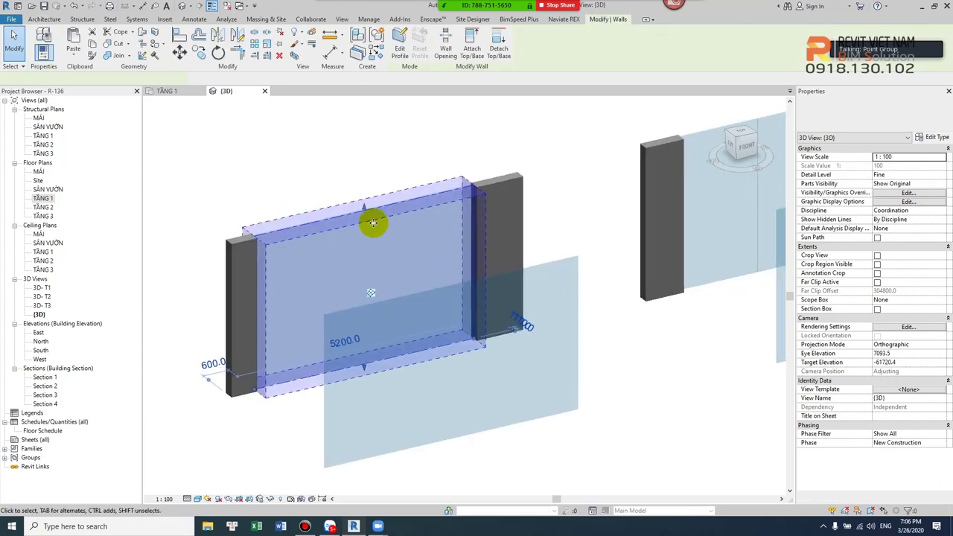
left_click_drag(362, 211, 367, 257)
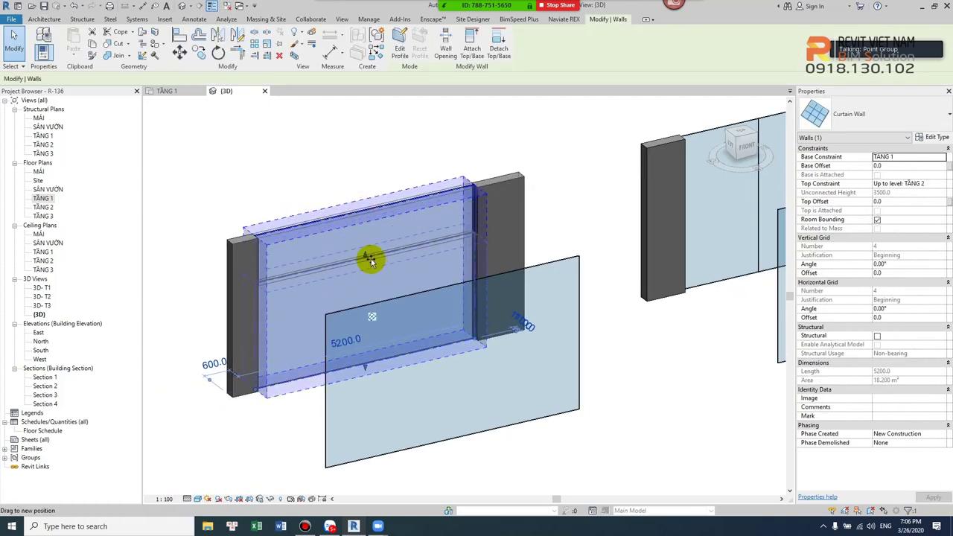
key("Escape")
scroll(428, 265, "up", 1)
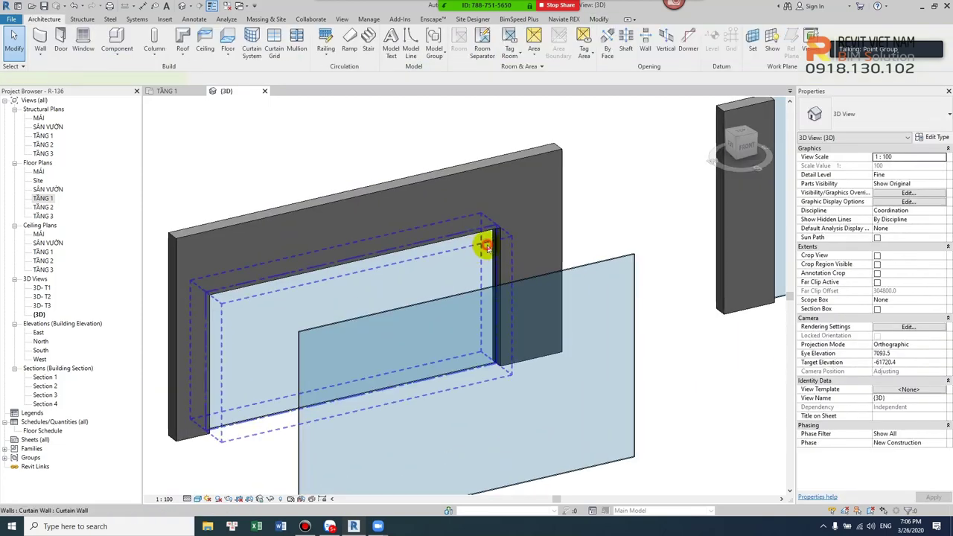
left_click(485, 247)
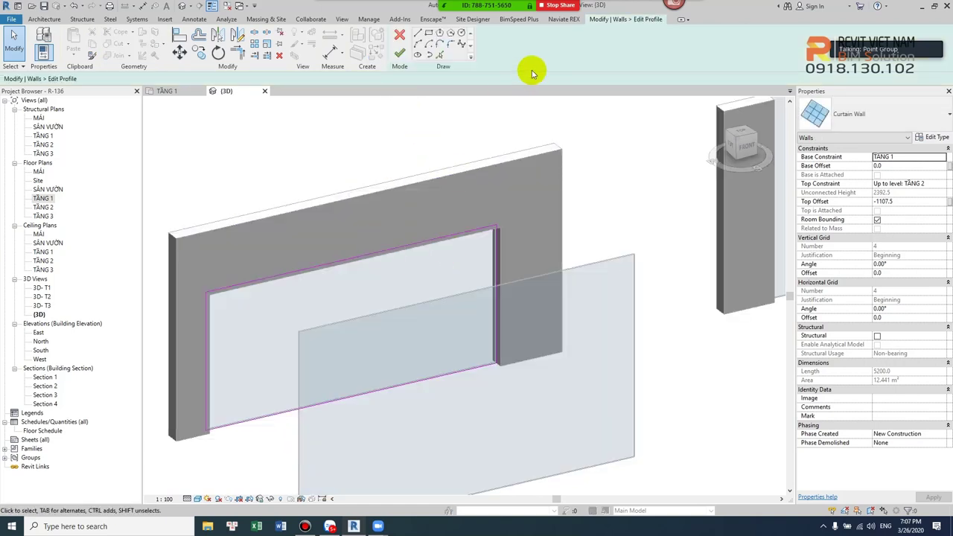
Round both top corners of the wall profile with fillet arcs to form an arched top.
left_click(451, 44)
left_click(209, 336)
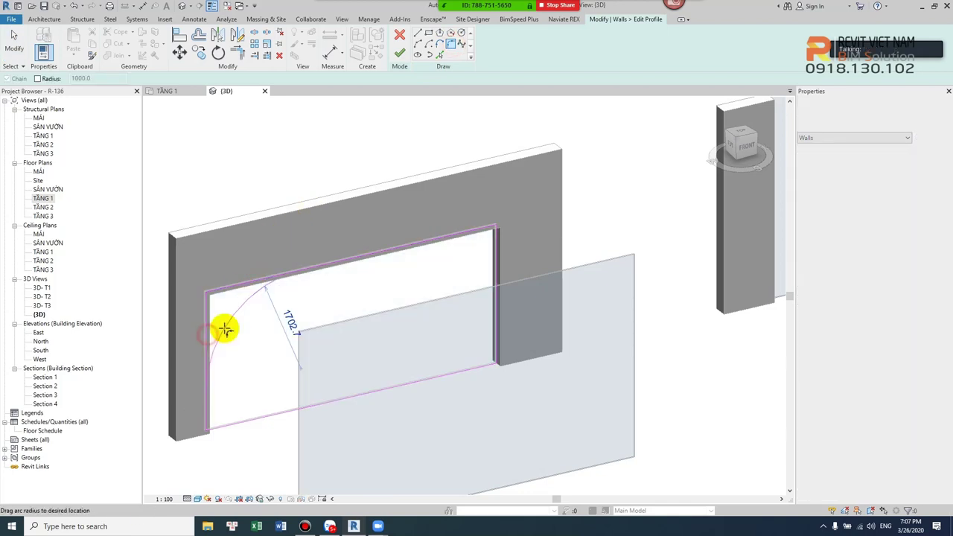
left_click(266, 320)
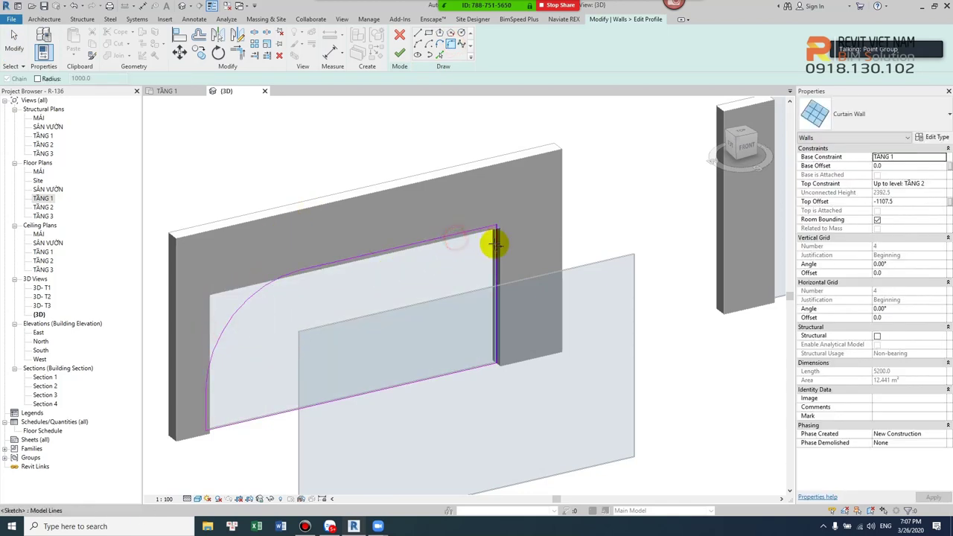
left_click(480, 250)
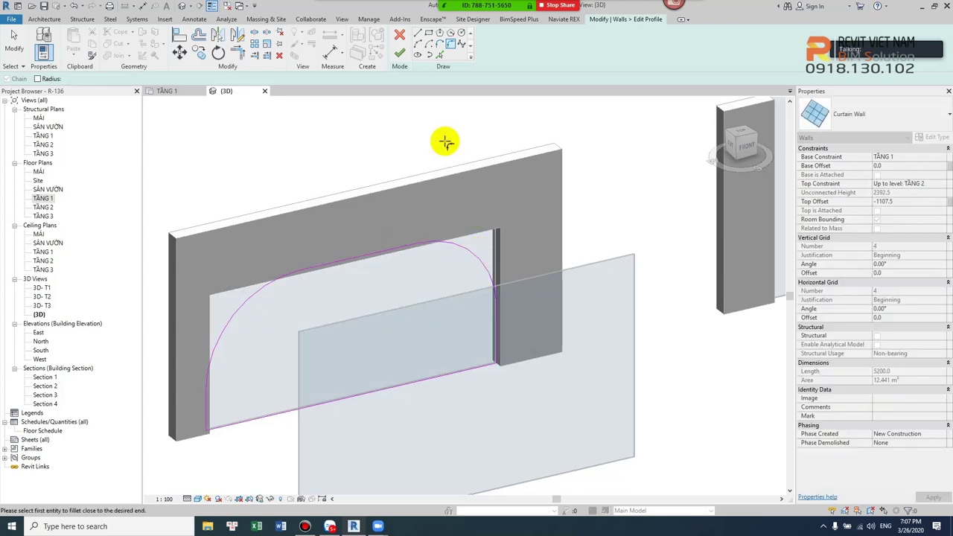
left_click(400, 56)
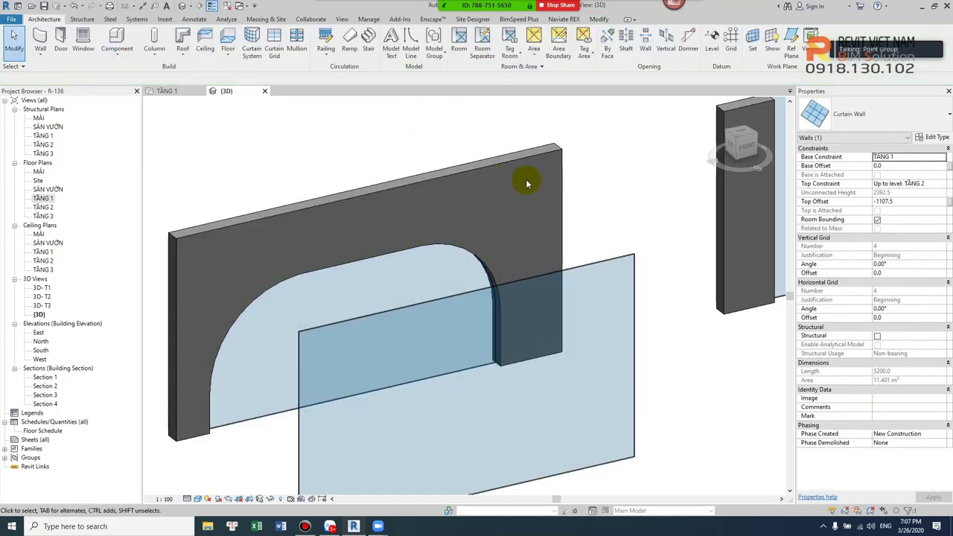
Draw a circular hole in the curtain wall's profile and finish the edit.
double_click(255, 408)
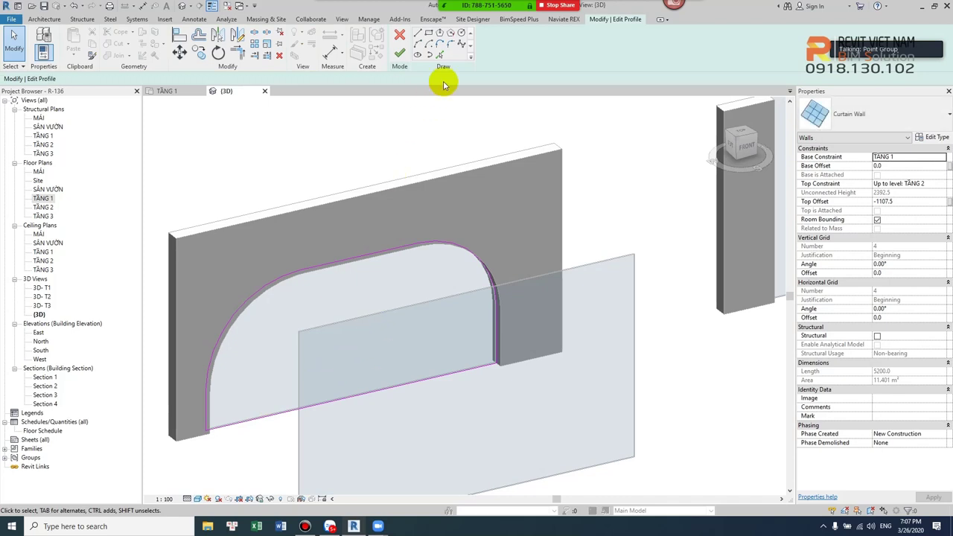
left_click(366, 330)
left_click(366, 296)
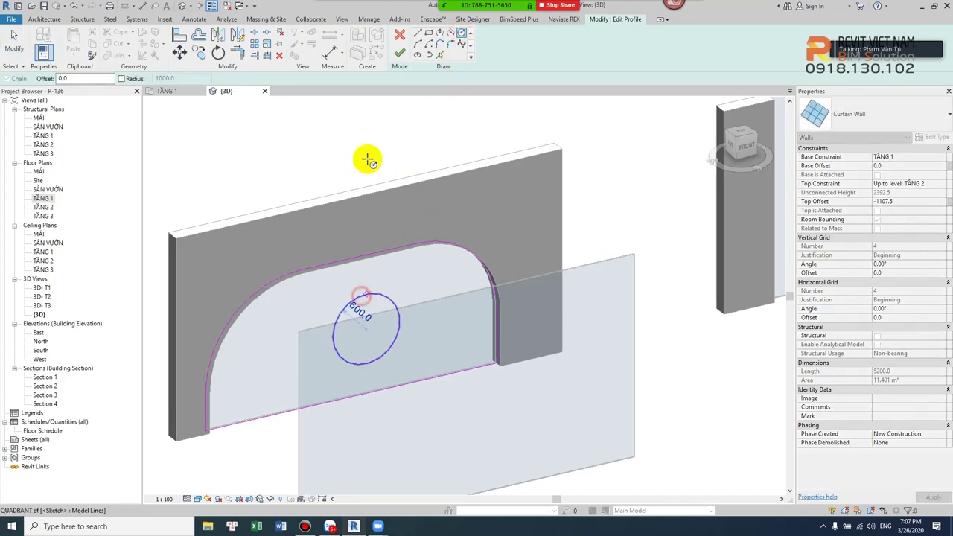
left_click(400, 54)
key("Escape")
scroll(390, 322, "up", 3)
scroll(390, 323, "down", 2)
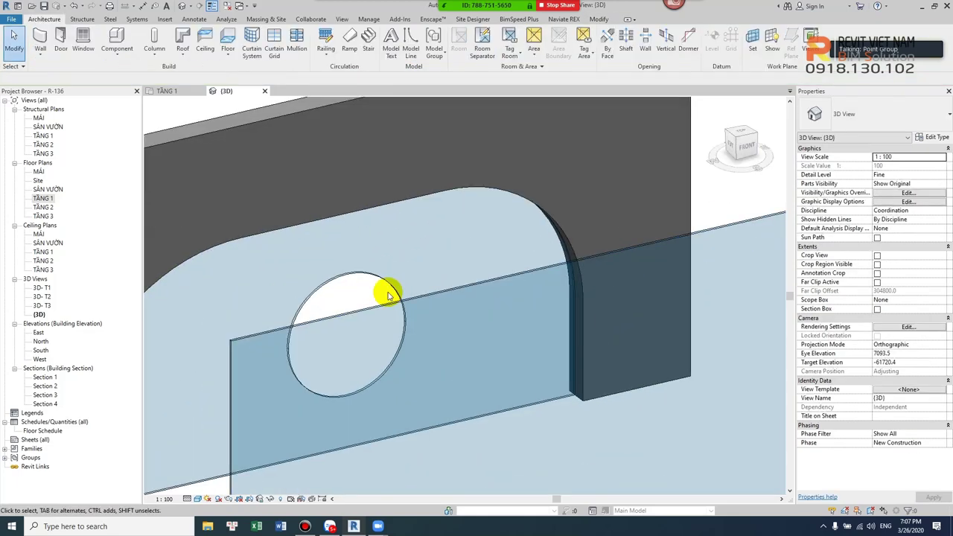
left_click(387, 284)
scroll(440, 294, "down", 2)
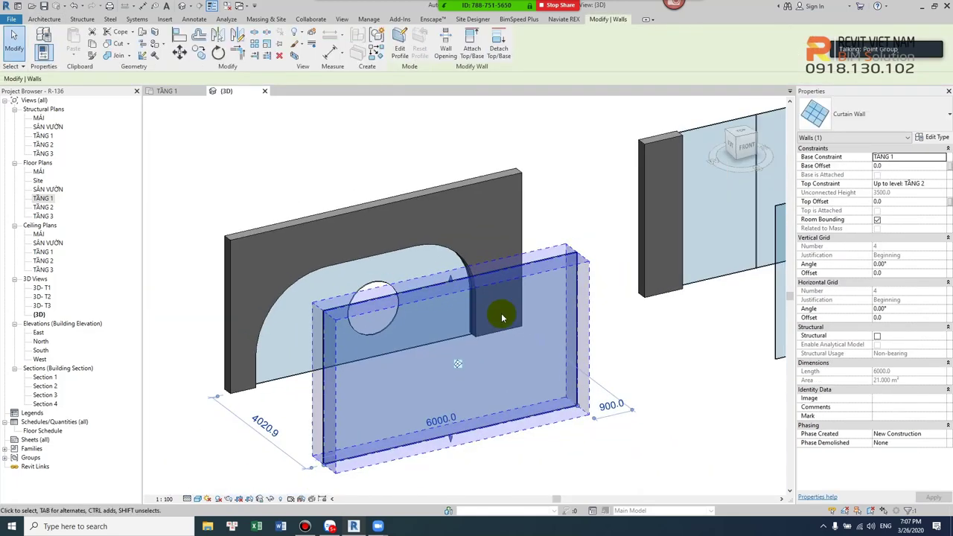
Reset the arched curtain wall's profile back to its original rectangle.
key("Escape")
left_click(385, 279)
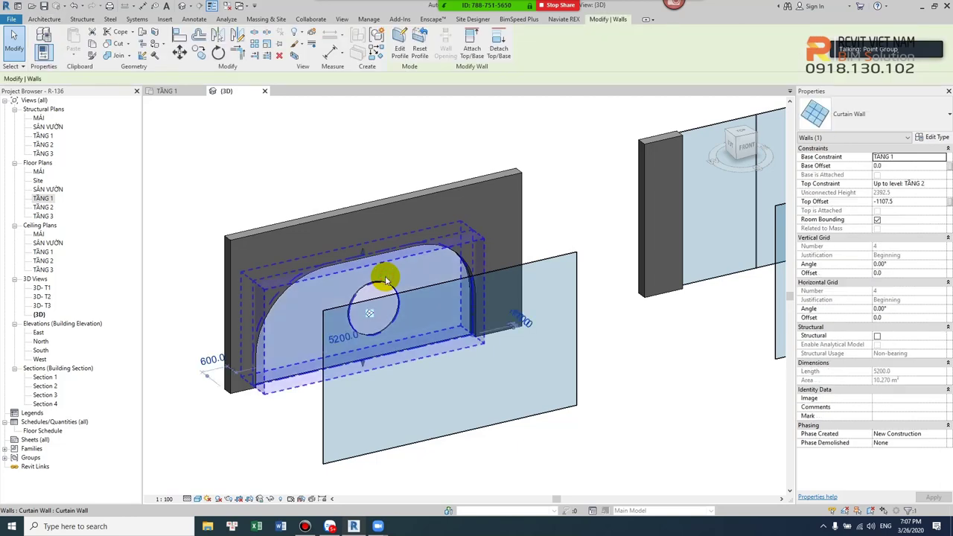
left_click(420, 38)
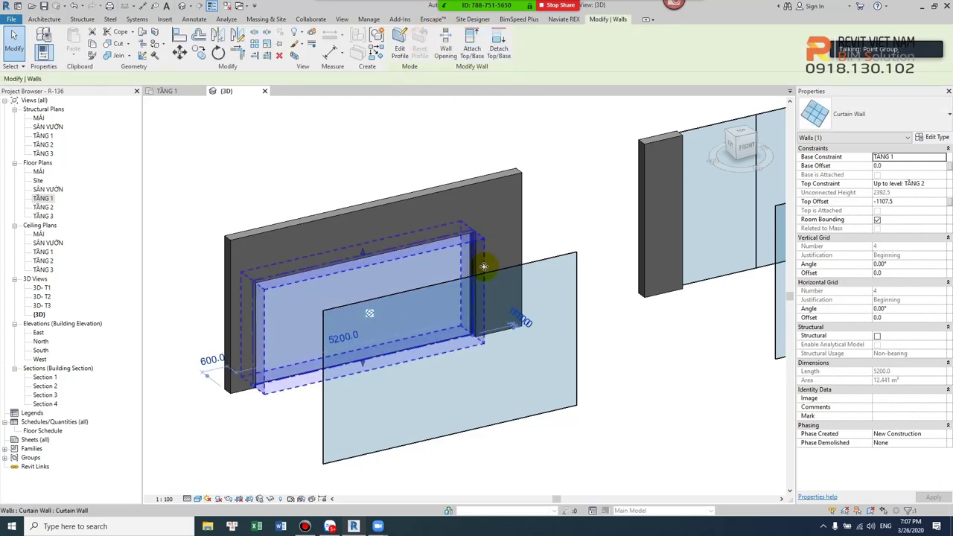
left_click(541, 222)
Select the rectangular curtain wall and orbit to view more walls.
left_click(372, 260)
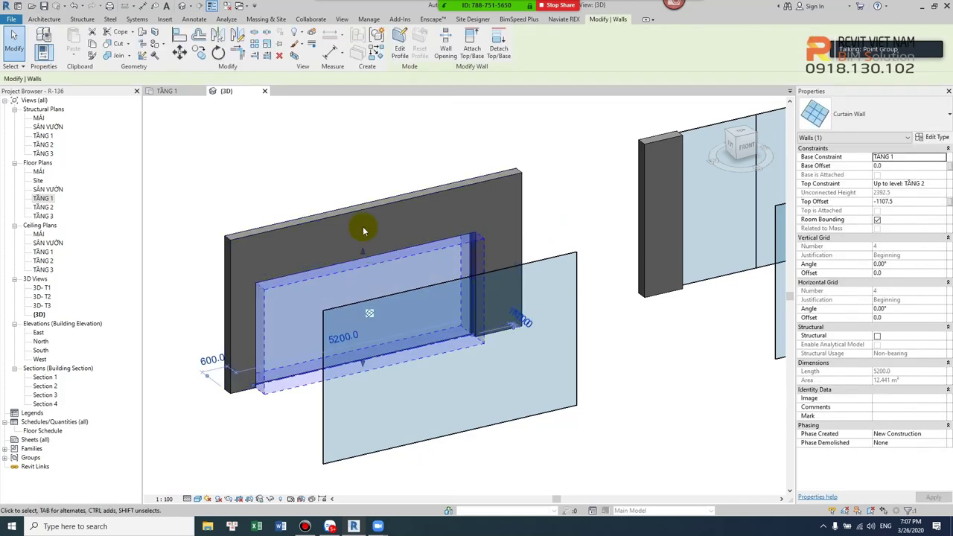
mouse_move(368, 231)
middle_mouse_down("shift")
mouse_move(372, 261)
mouse_move(527, 310)
mouse_move(568, 339)
middle_mouse_up("shift")
scroll(568, 339, "down", 3)
scroll(414, 353, "down", 2)
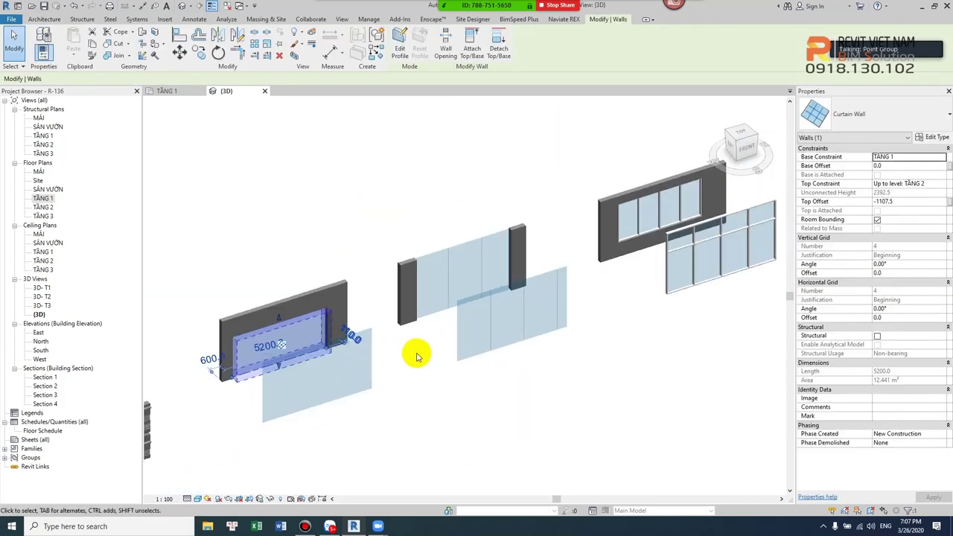
mouse_move(415, 353)
middle_mouse_down("shift")
mouse_move(453, 324)
mouse_move(434, 340)
middle_mouse_up("shift")
left_click(435, 340)
scroll(428, 346, "up", 2)
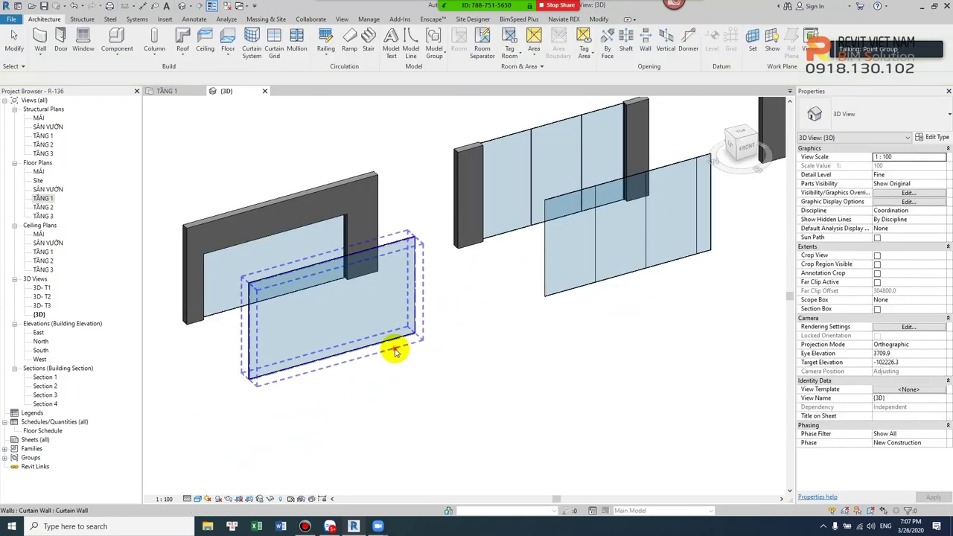
Check the front curtain panel's wall type, then select the front curtain walls.
left_click(392, 348)
left_click(930, 126)
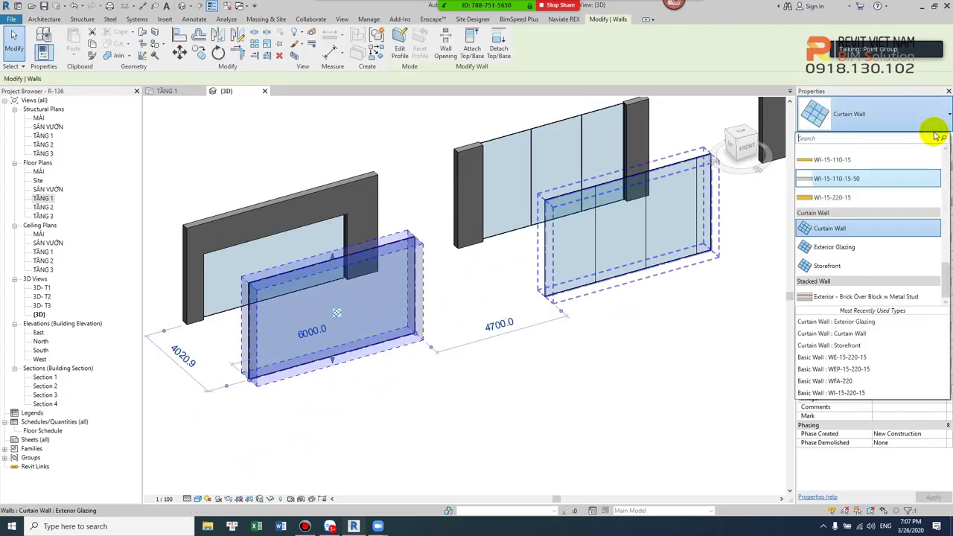
left_click(930, 126)
left_click(437, 351)
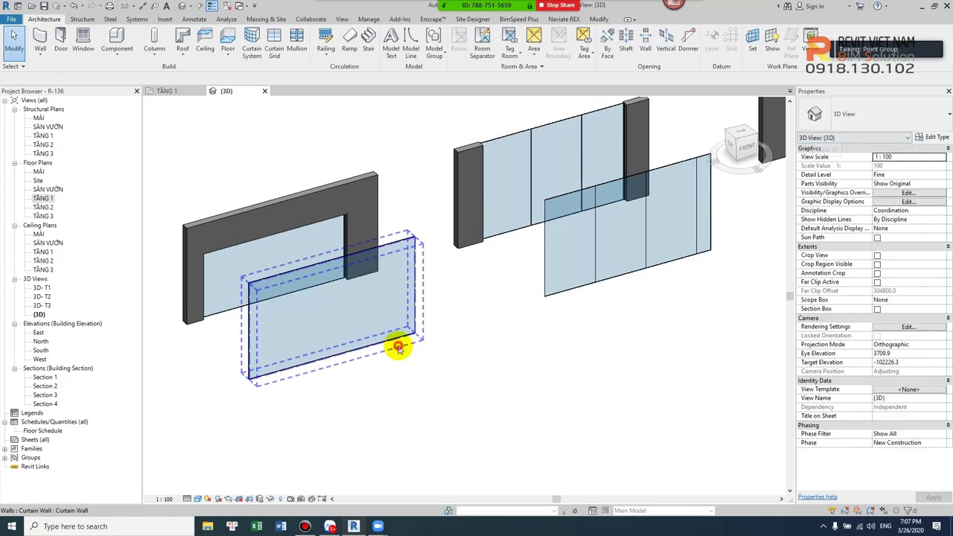
left_click(394, 347)
scroll(422, 370, "down", 2)
left_click(440, 330, "ctrl")
left_click(634, 271, "ctrl")
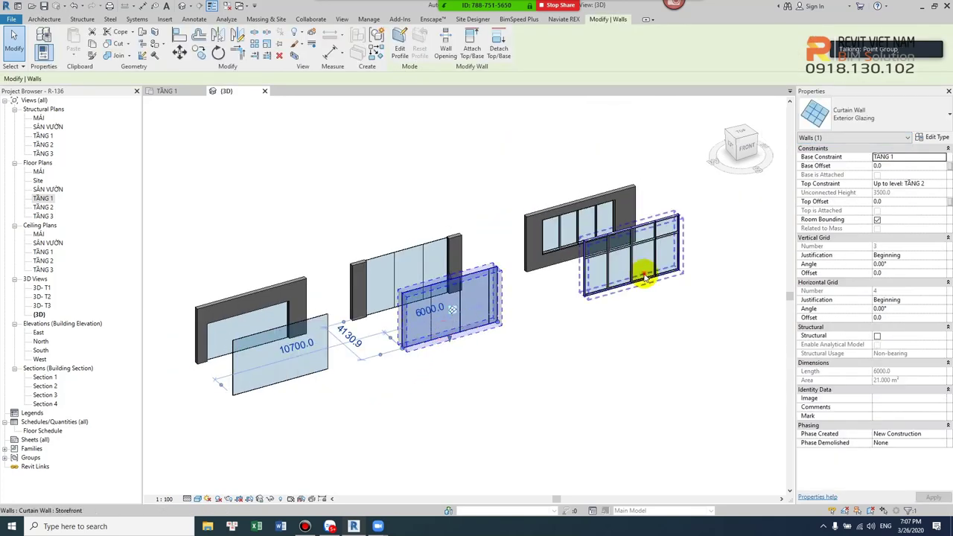
left_click(428, 371)
left_click(318, 377)
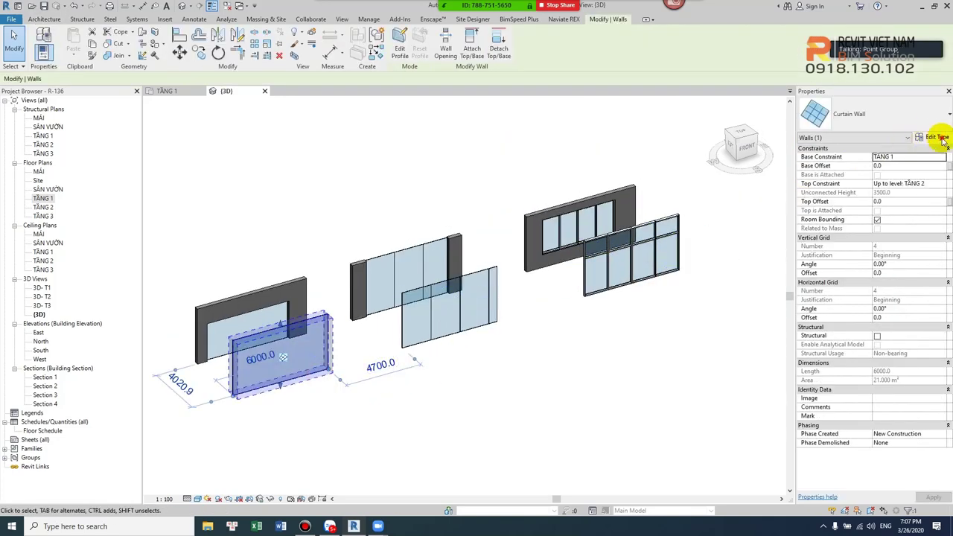
Duplicate the front curtain wall's type as CW-01 and apply it to the wall.
left_click(932, 137)
left_click(719, 71)
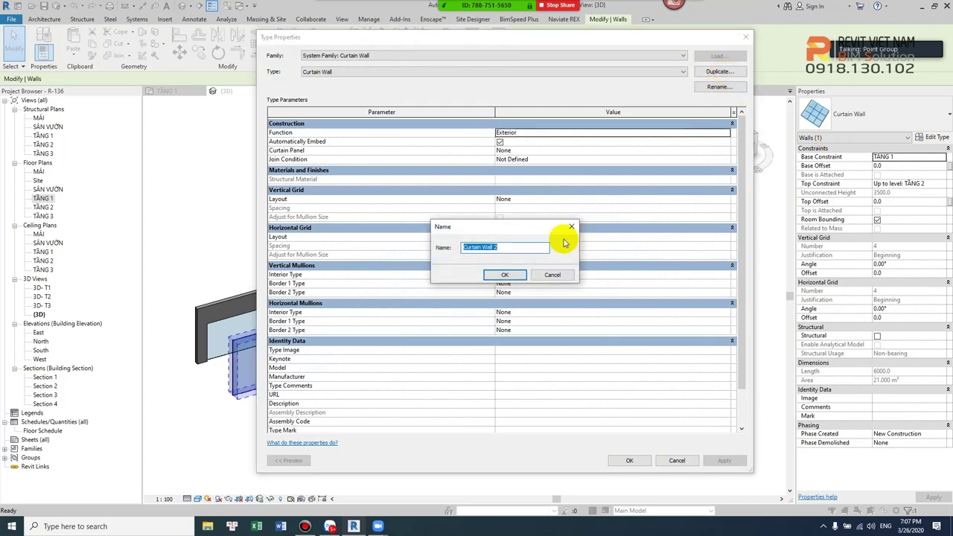
left_click_drag(505, 248, 444, 252)
type("CW-01")
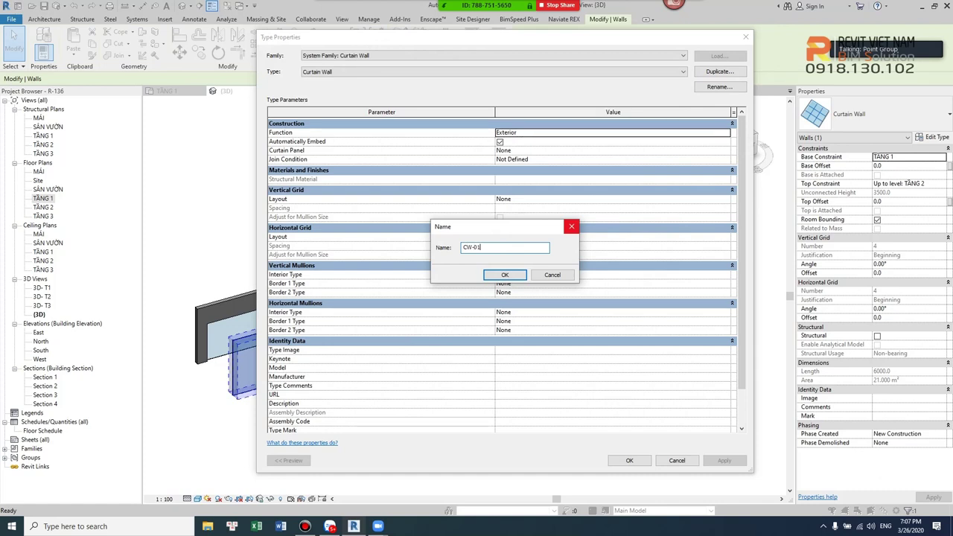
left_click(505, 275)
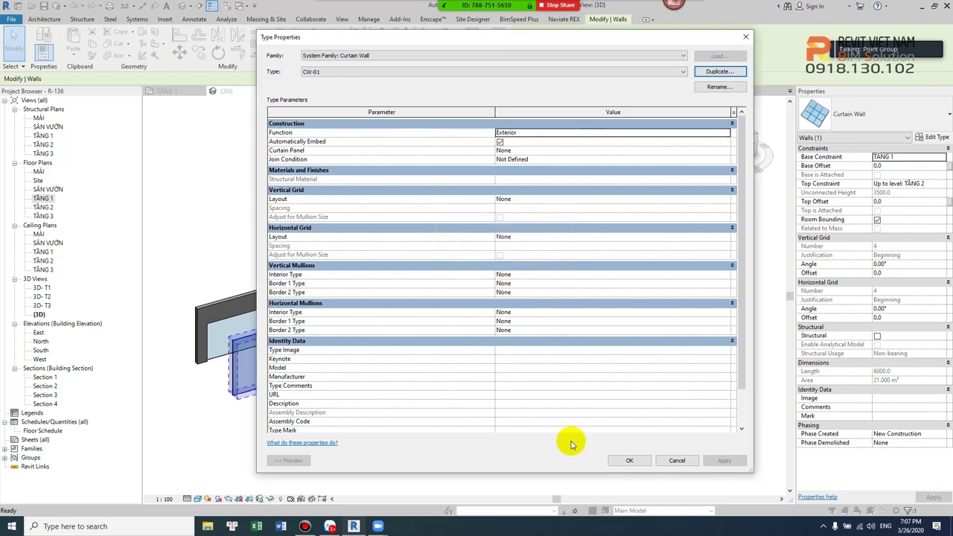
left_click(625, 460)
left_click(440, 422)
Select the front curtain wall and place the first four vertical grid lines.
scroll(260, 370, "up", 3)
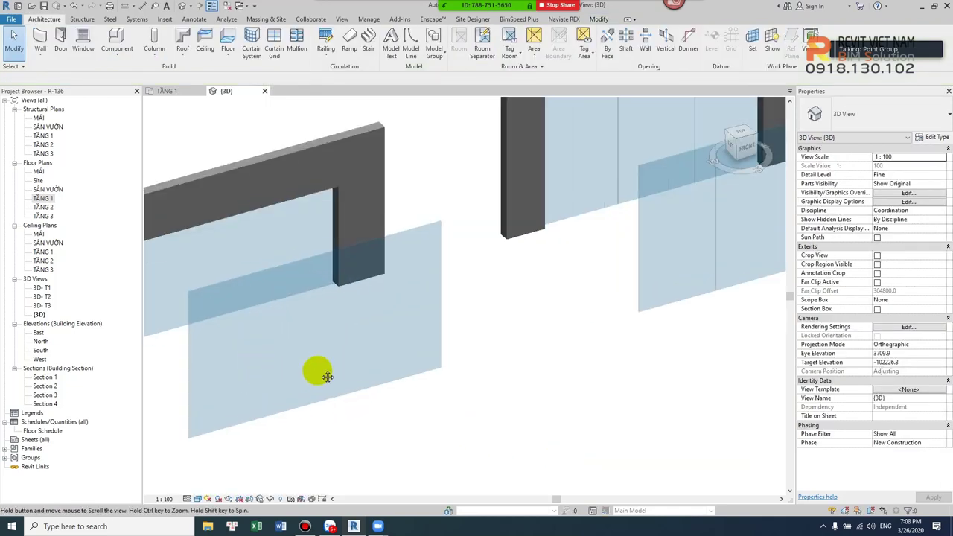
scroll(313, 373, "up", 2)
left_click(376, 390)
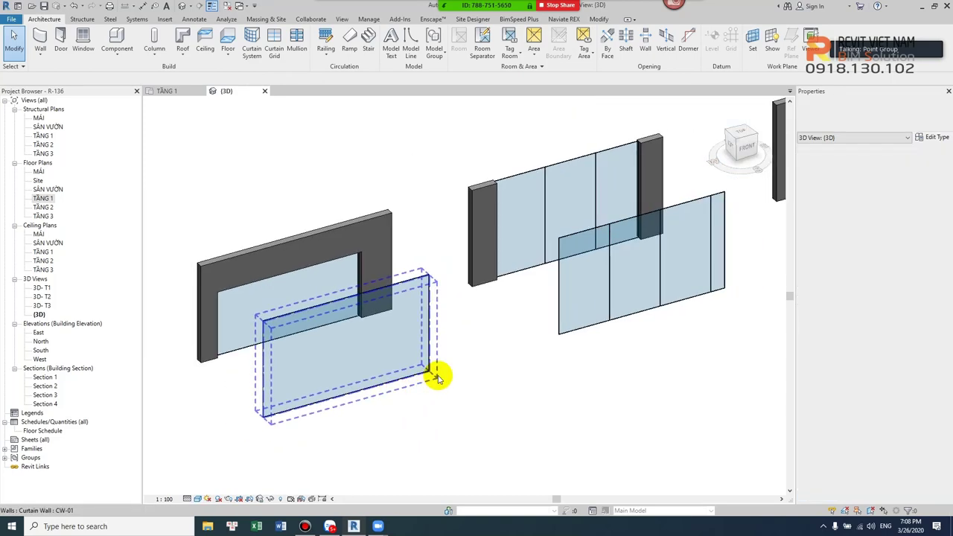
middle_click_drag(337, 393, 357, 388)
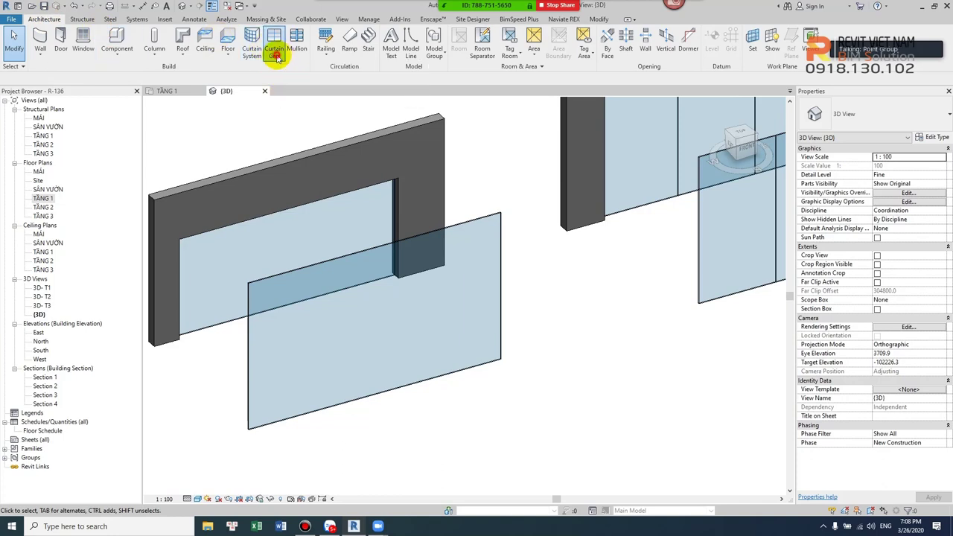
left_click(276, 49)
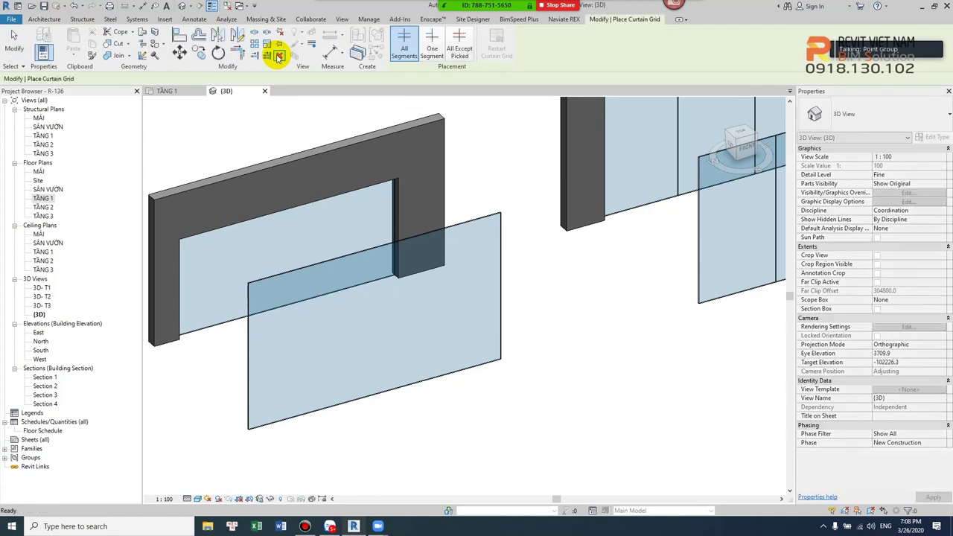
left_click(273, 421)
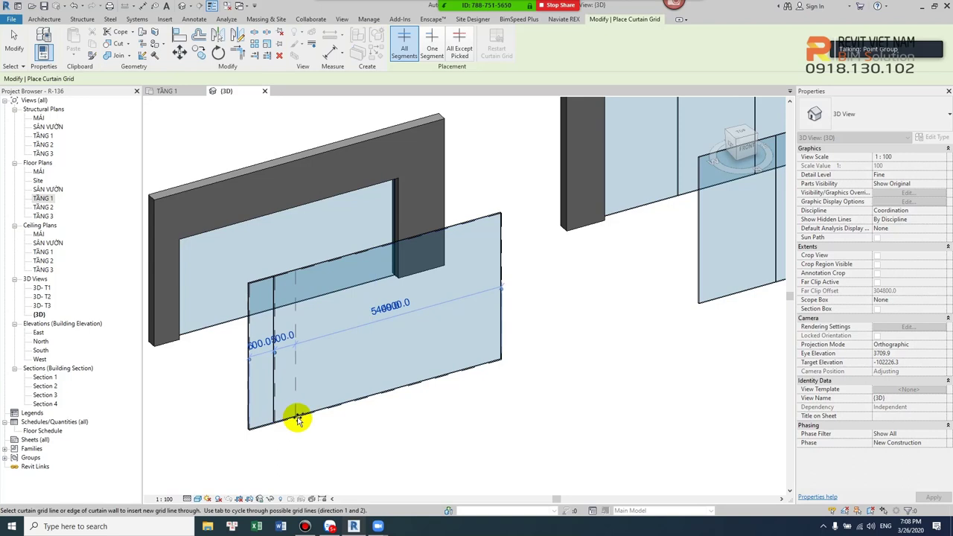
left_click(296, 417)
left_click(345, 395)
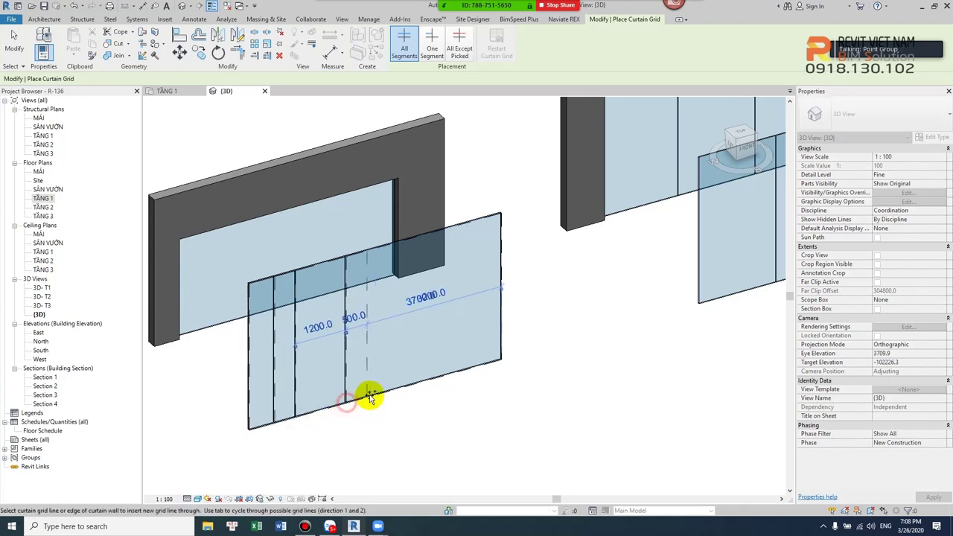
left_click(361, 400)
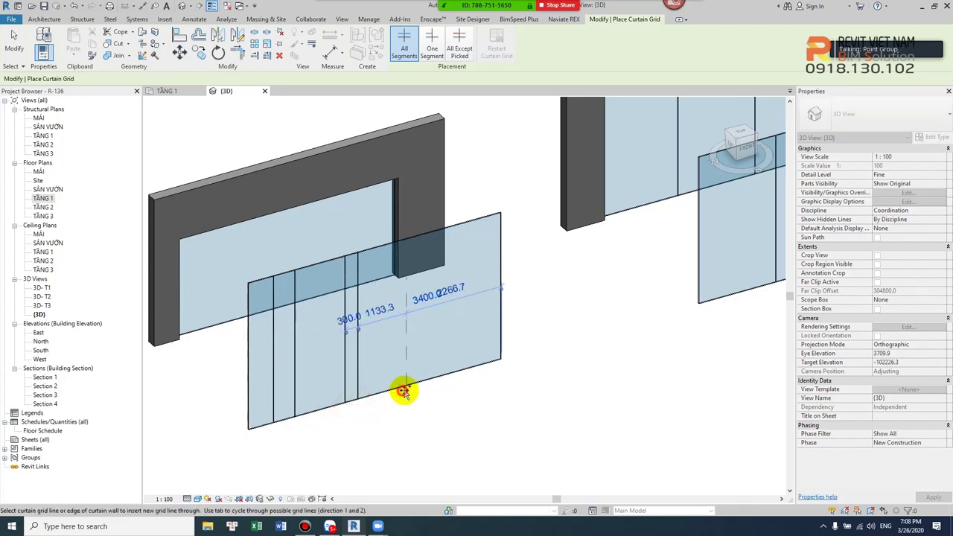
Add more vertical grid lines toward the right edge, plus two horizontal grid lines.
left_click(406, 391)
left_click(419, 383)
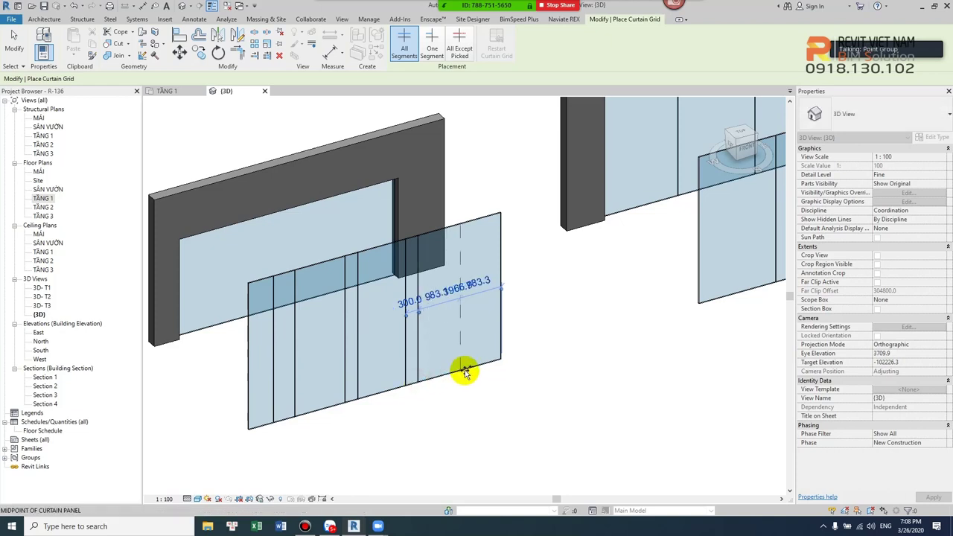
left_click(460, 371)
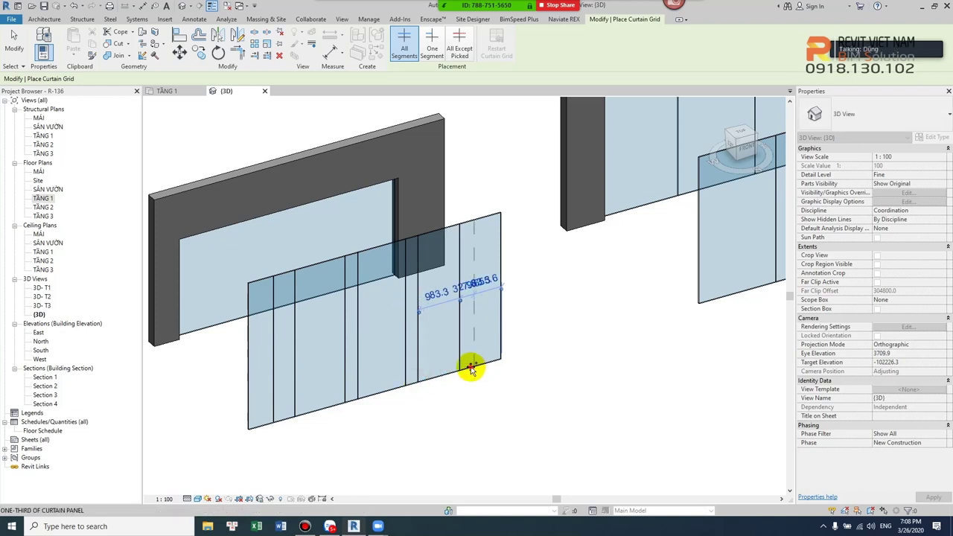
left_click(472, 364)
left_click(503, 319)
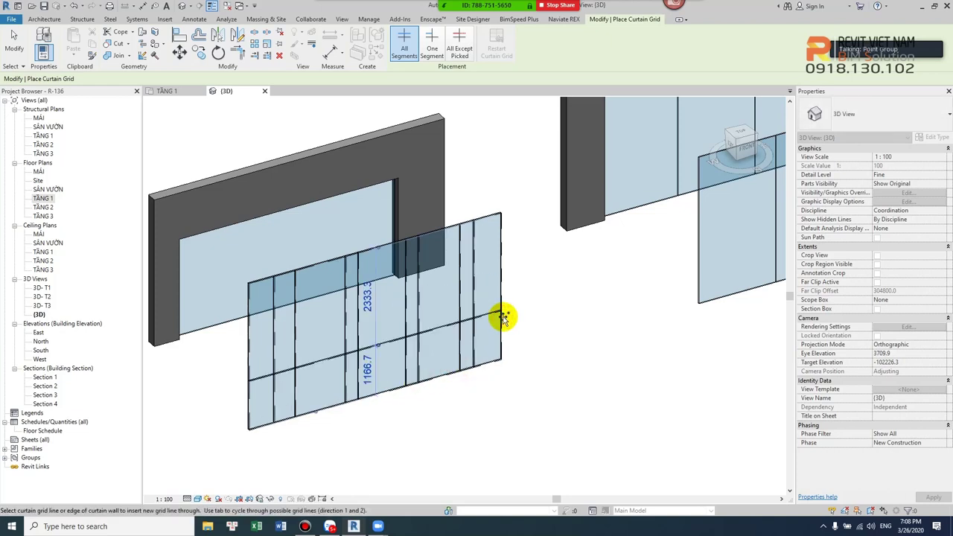
left_click(500, 298)
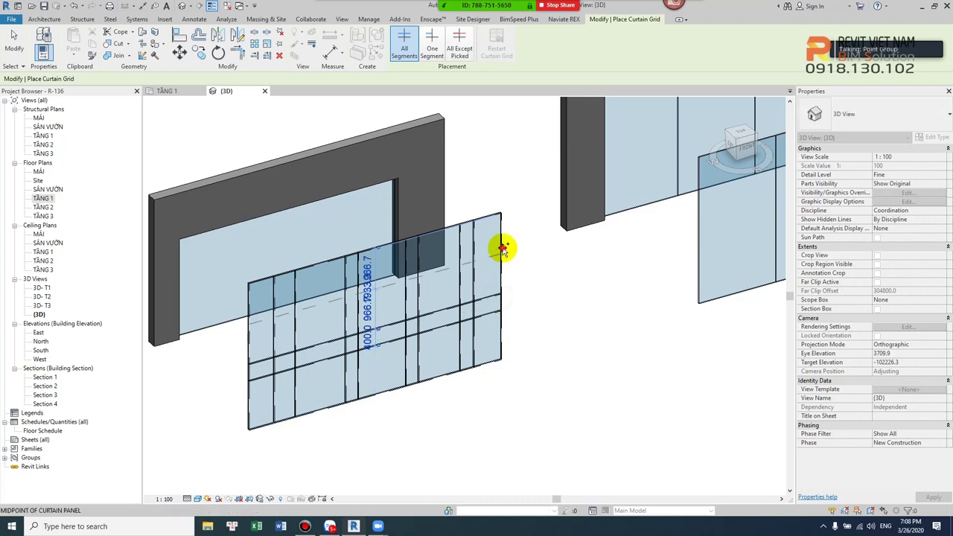
scroll(464, 298, "up", 5)
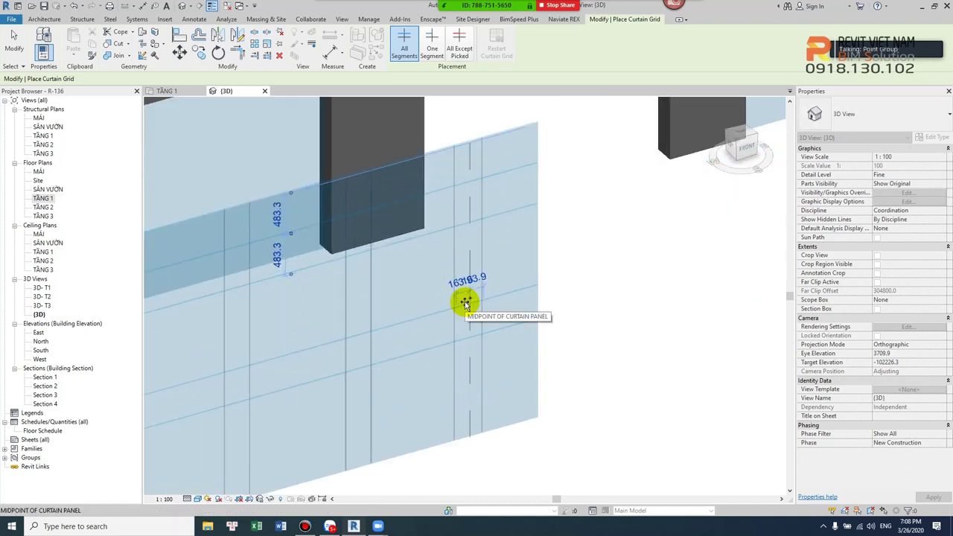
left_click(465, 301)
Add two One Segment horizontal grid segments within a single bay.
left_click(432, 47)
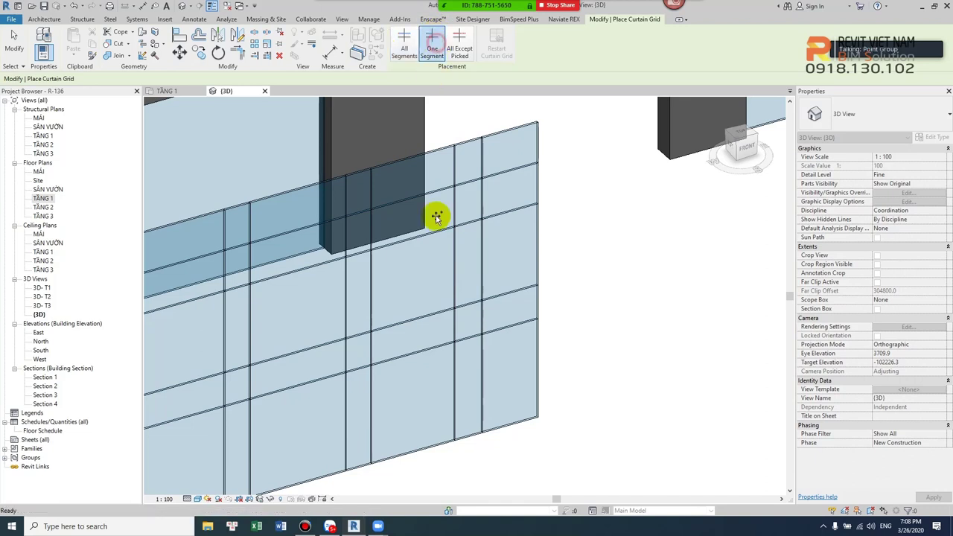
scroll(429, 290, "up", 2)
left_click(523, 276)
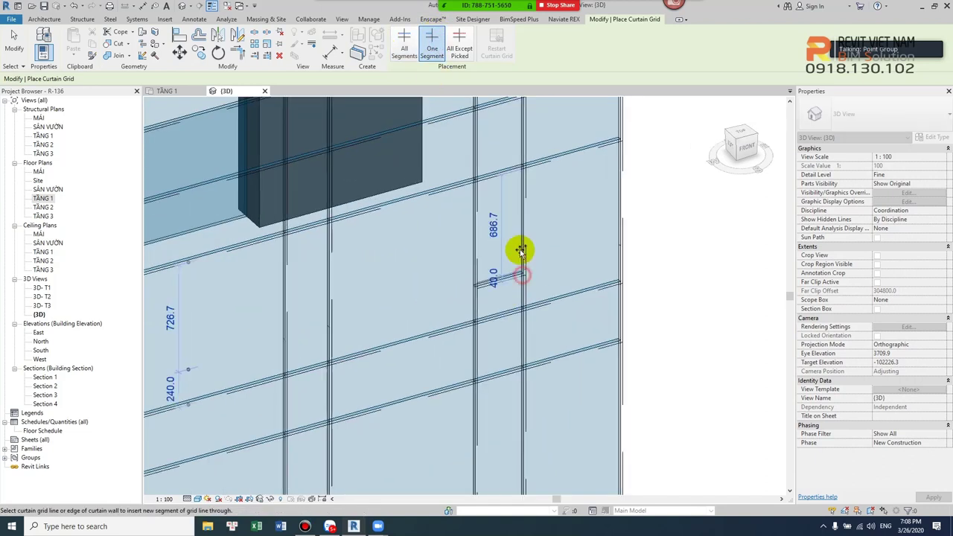
left_click(518, 223)
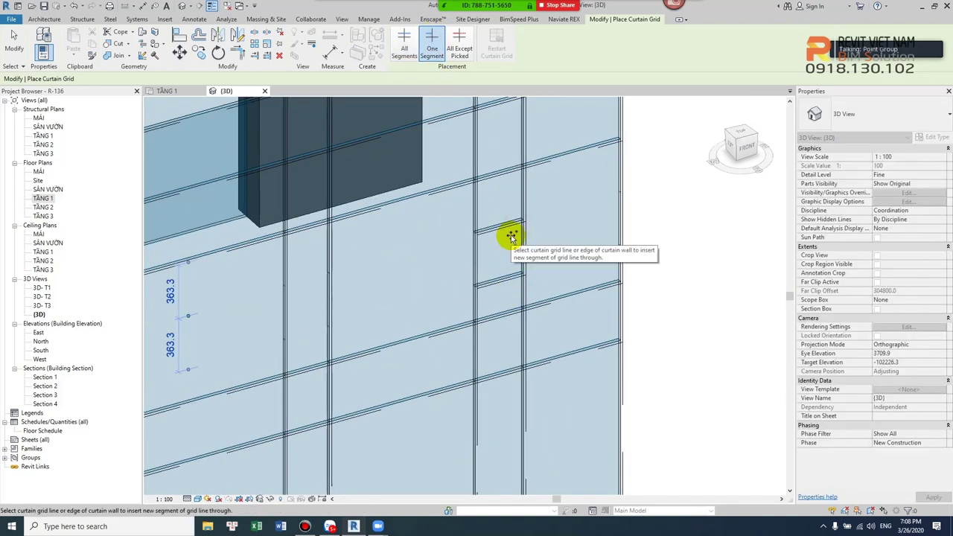
Place an All Except Picked horizontal grid line across the wall, skipping chosen segments.
left_click(465, 46)
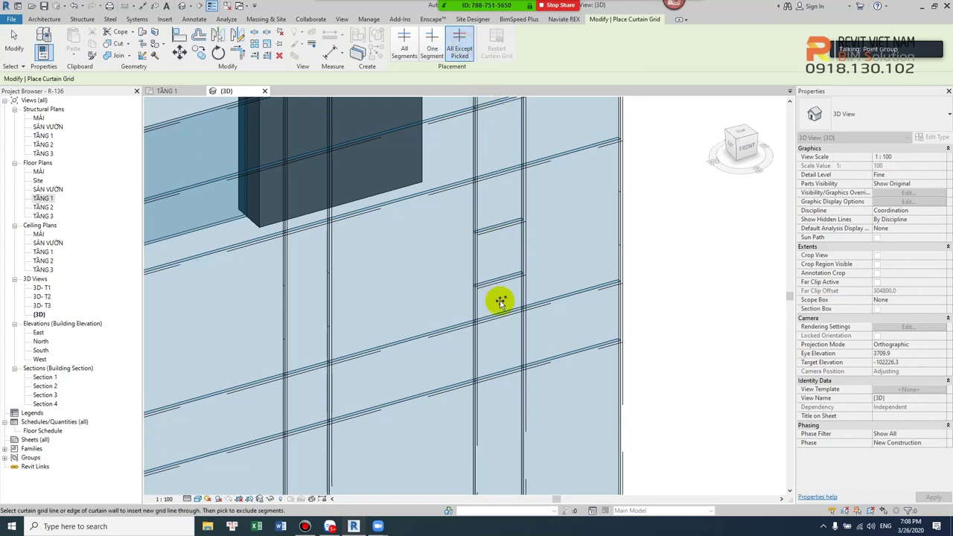
scroll(499, 301, "down", 4)
scroll(458, 317, "up", 2)
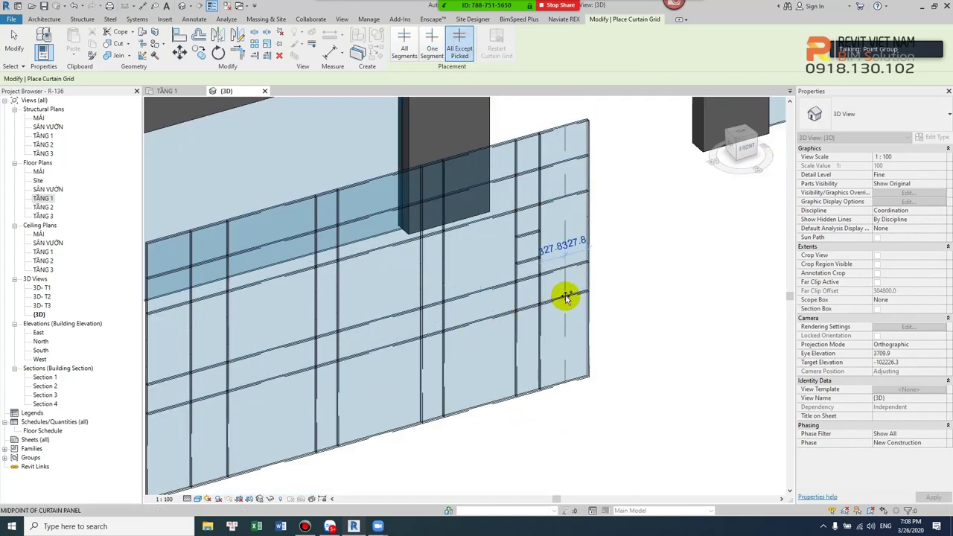
left_click(456, 41)
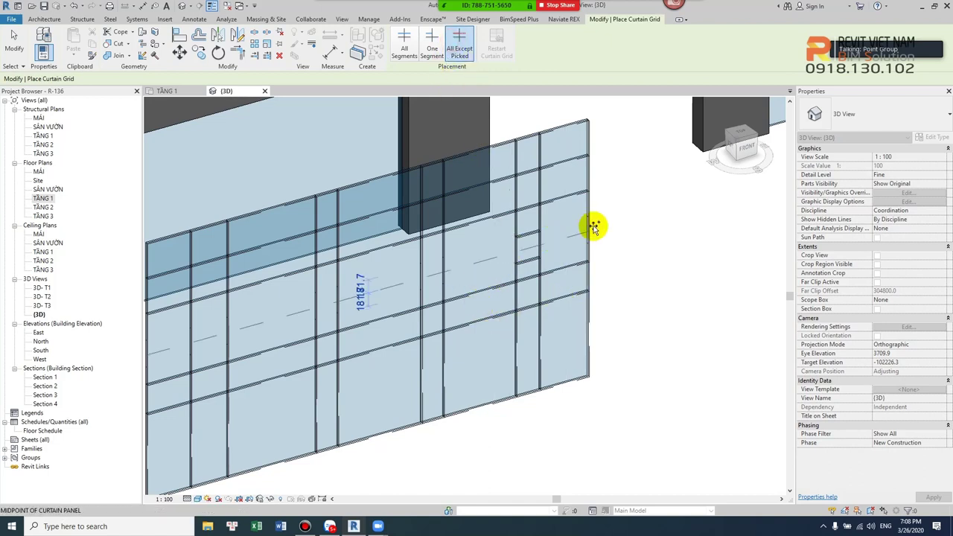
left_click(588, 321)
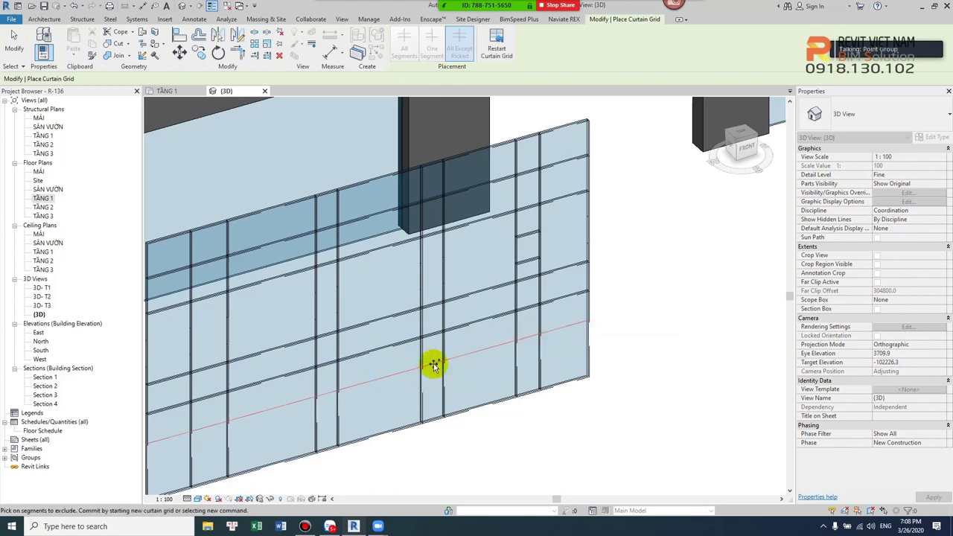
middle_click_drag(330, 394, 404, 335)
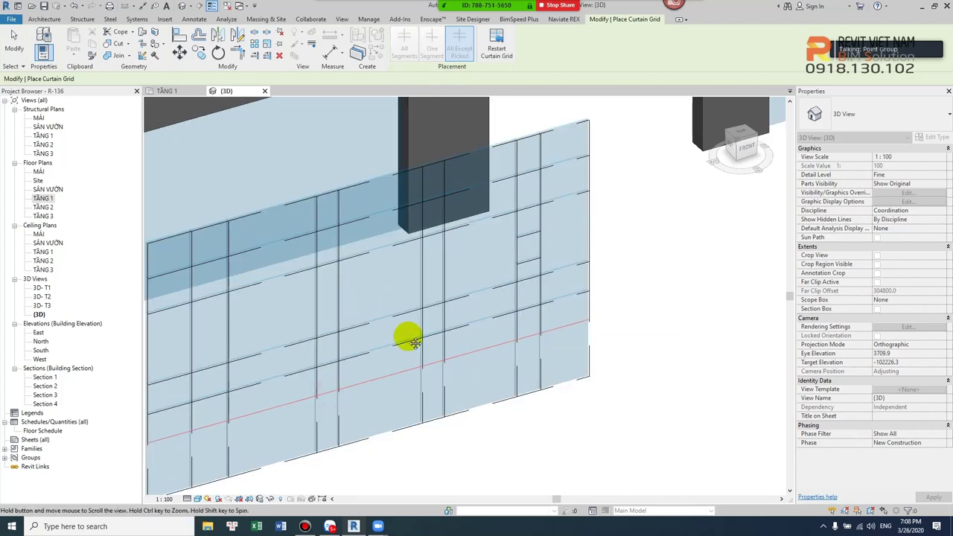
key("Escape")
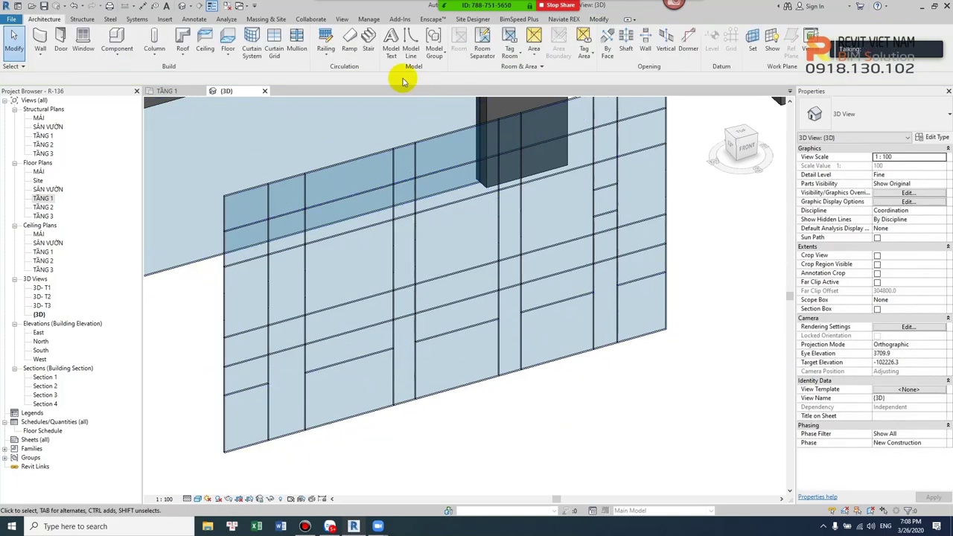
Place an All Except Picked horizontal grid line on the lower wall, excluding two segments.
left_click(274, 48)
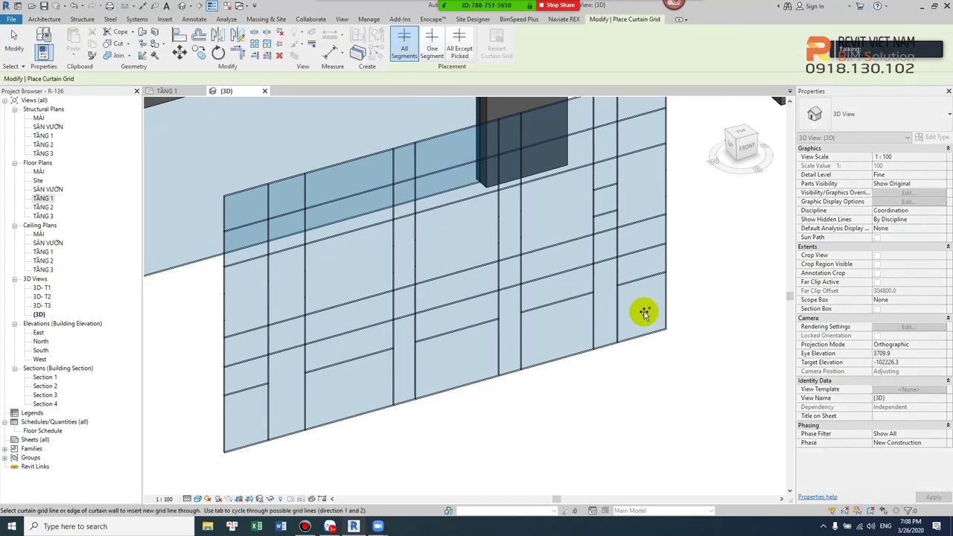
left_click(459, 46)
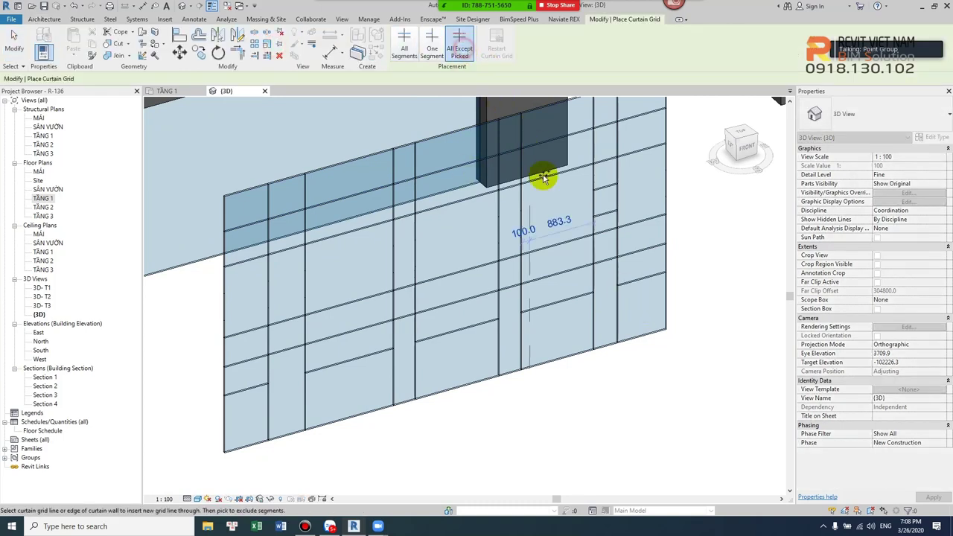
left_click(618, 311)
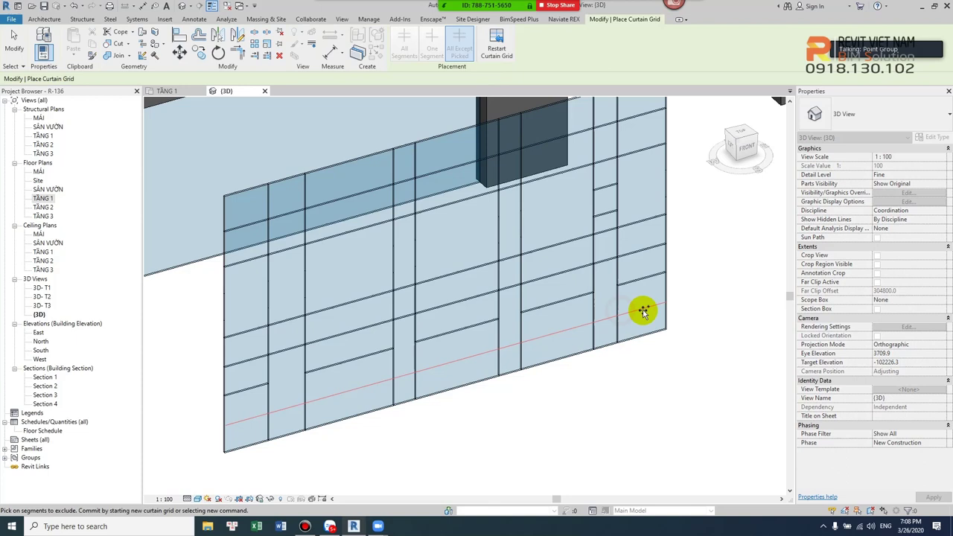
left_click(563, 334)
left_click(470, 361)
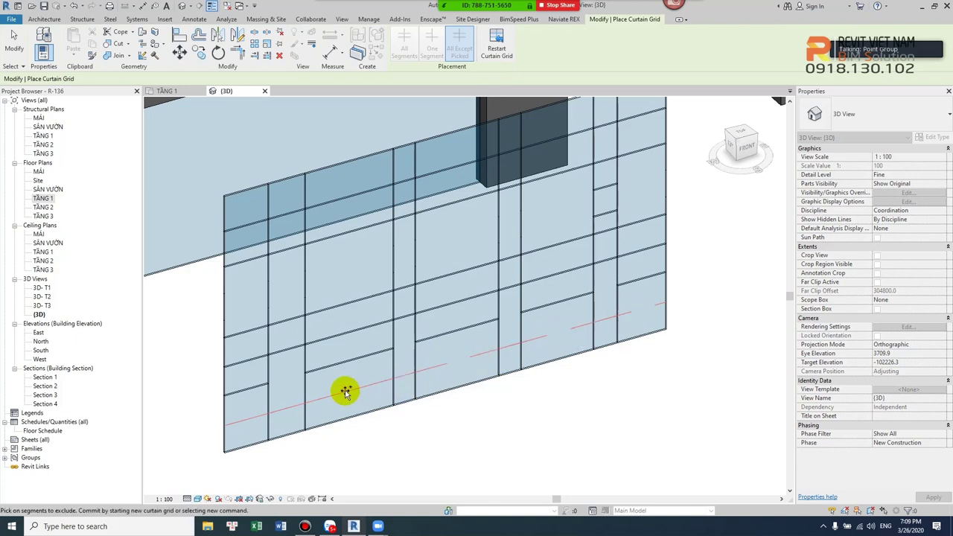
left_click(244, 423)
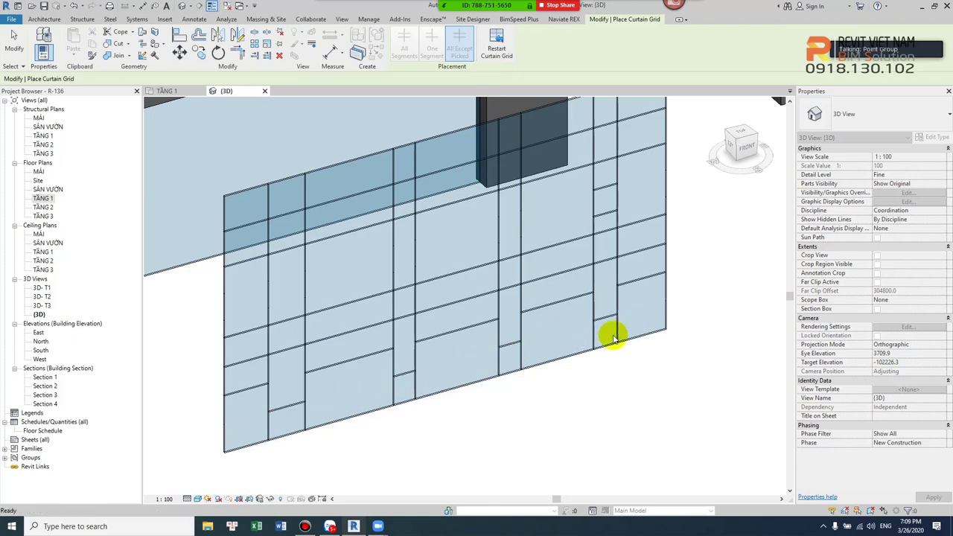
key("Escape")
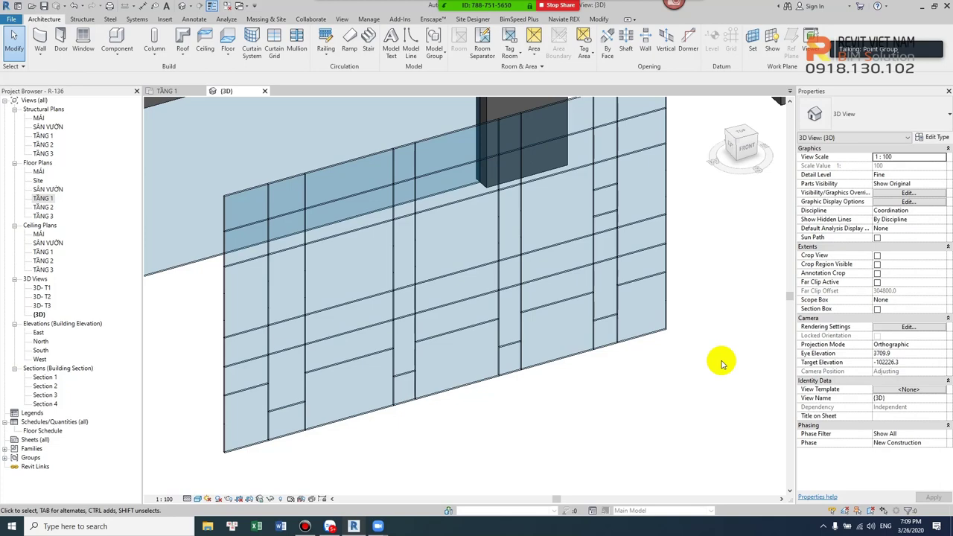
Move the new horizontal grid line up to 400.0 and toggle two of its segments.
left_click(608, 325)
scroll(558, 392, "up", 1)
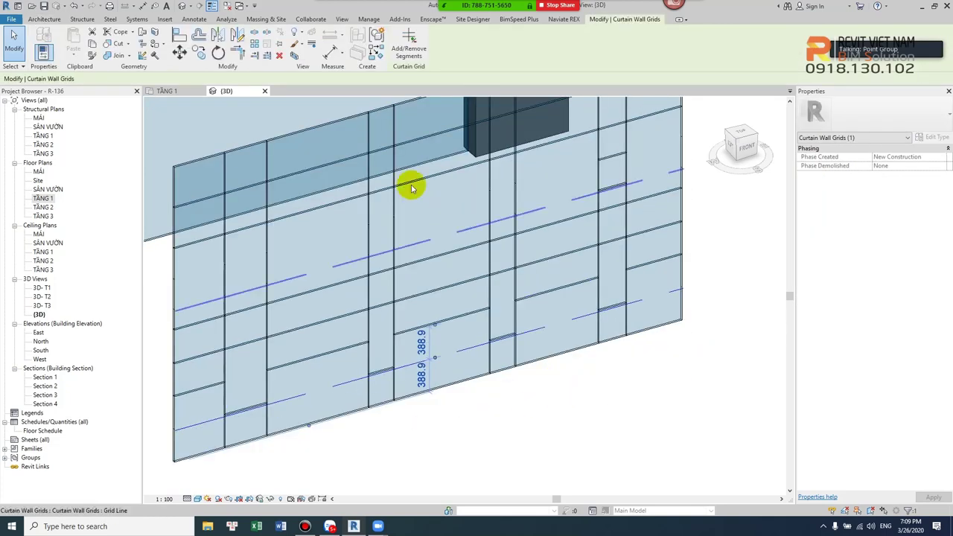
left_click_drag(501, 336, 490, 283)
left_click(517, 320)
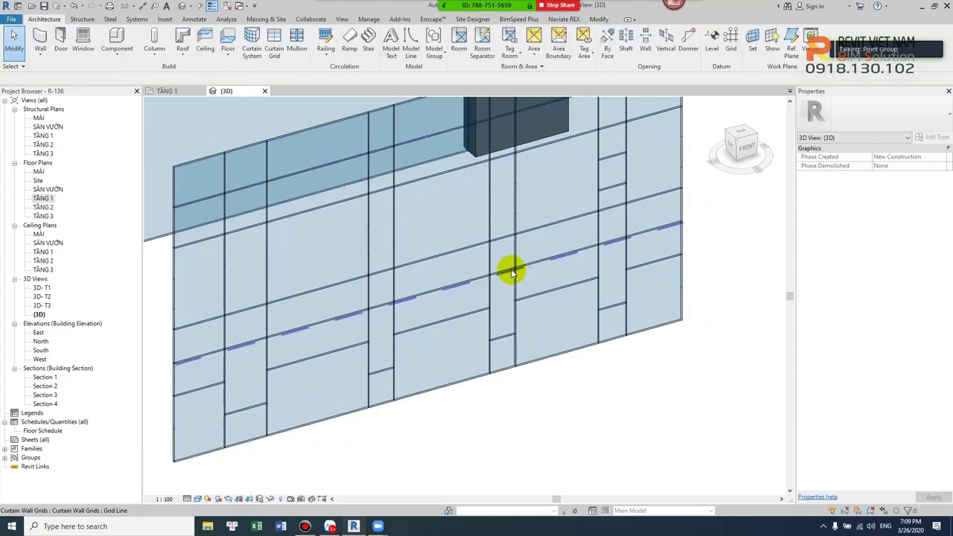
left_click(553, 266)
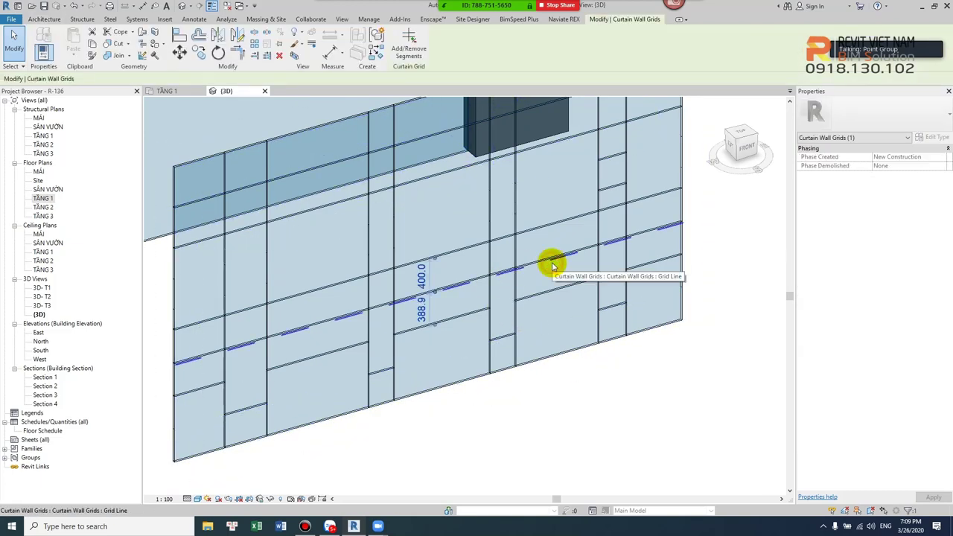
left_click(416, 56)
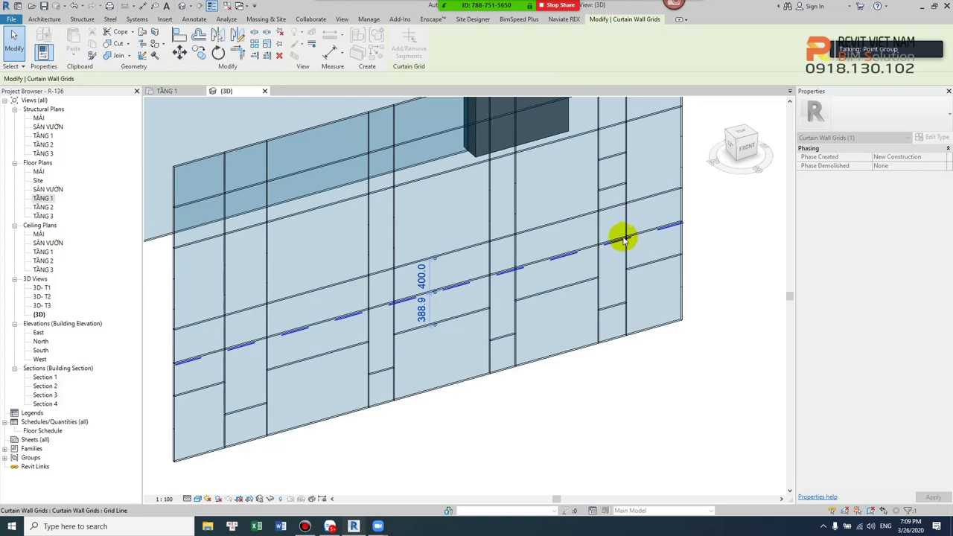
left_click(507, 271)
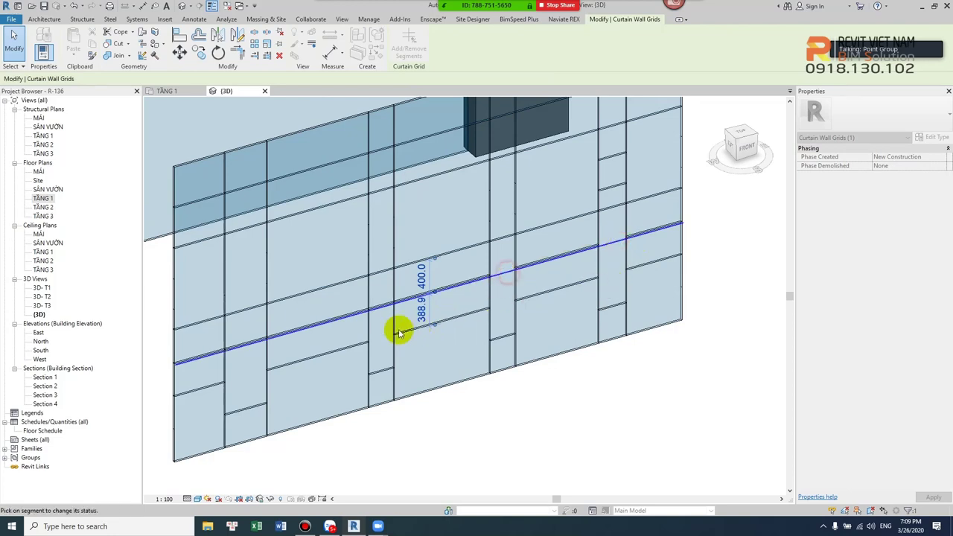
left_click(379, 307)
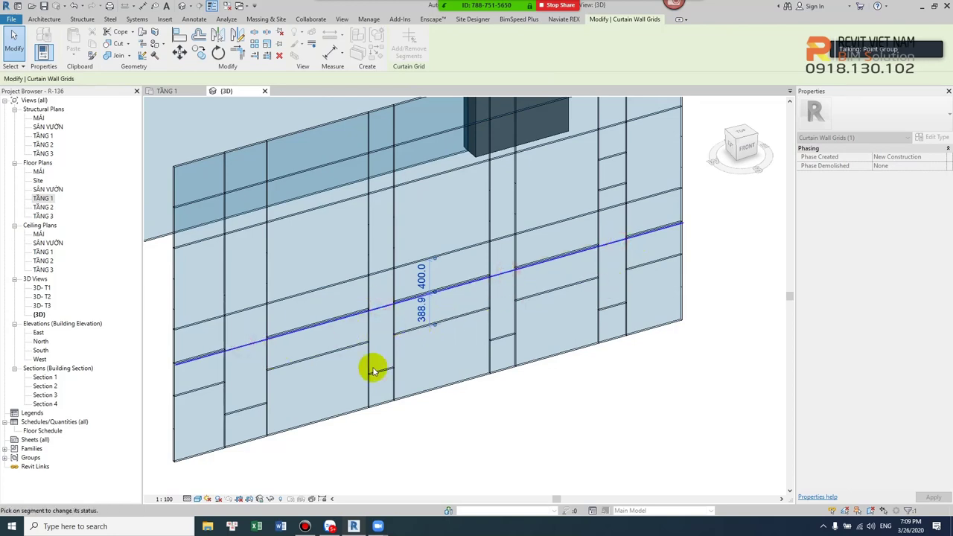
left_click(575, 368)
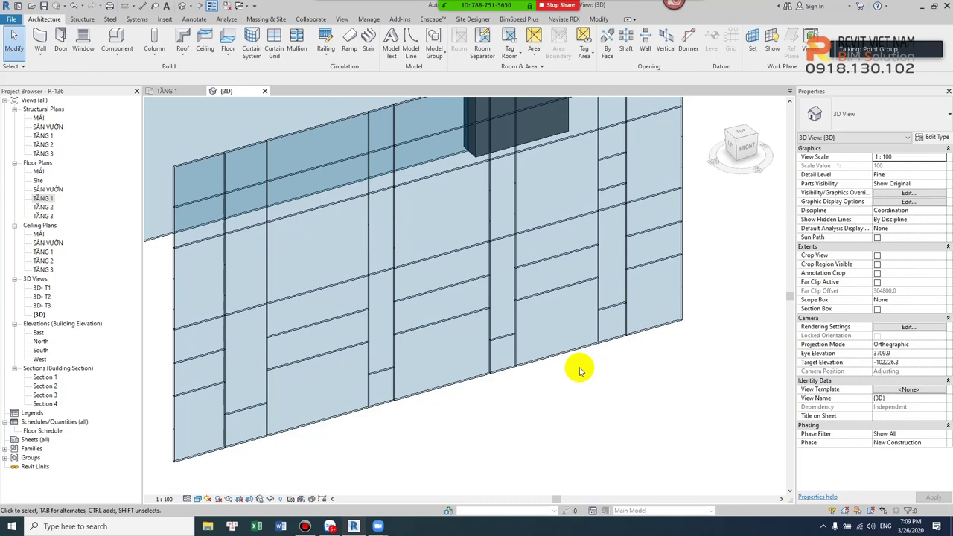
Remove segments from another horizontal grid line, then orbit to check the layout.
left_click(549, 221)
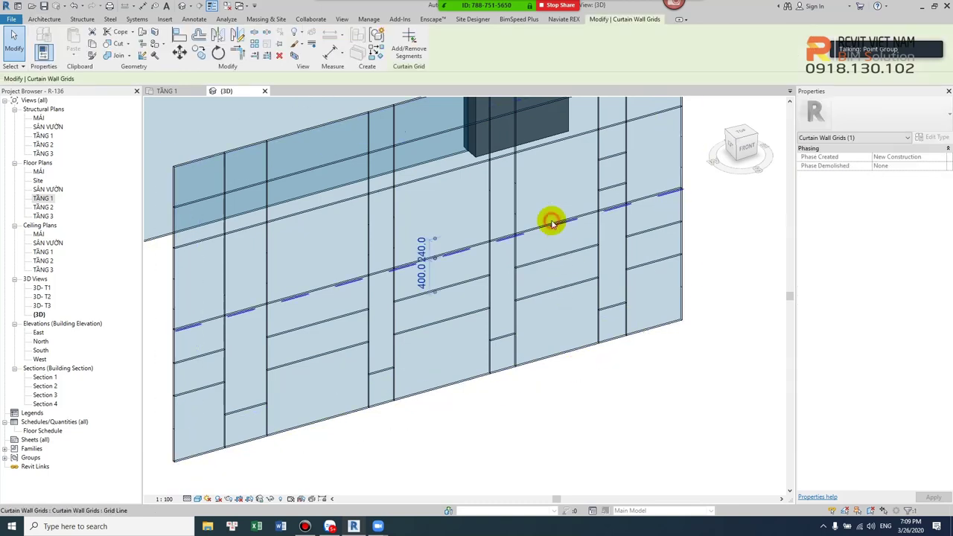
left_click(409, 47)
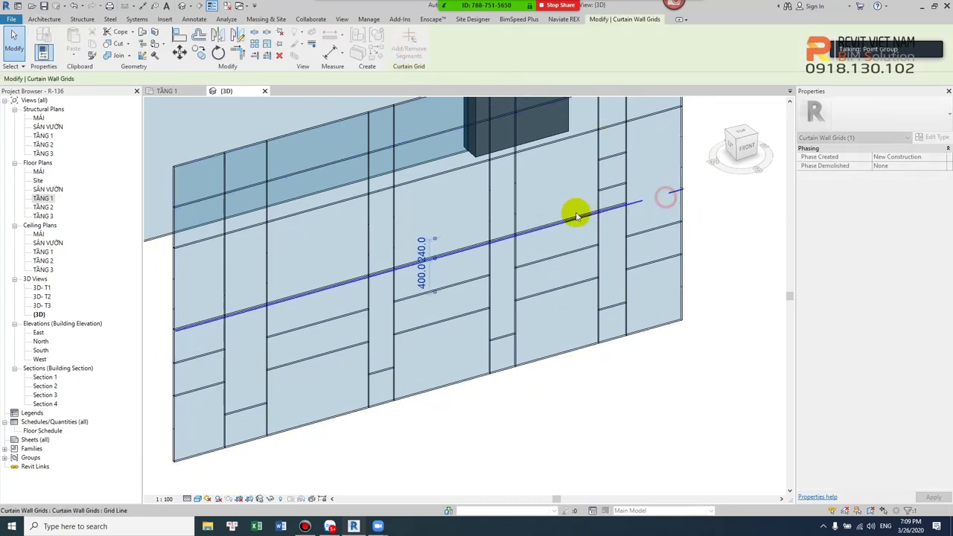
left_click(450, 257)
left_click(320, 290)
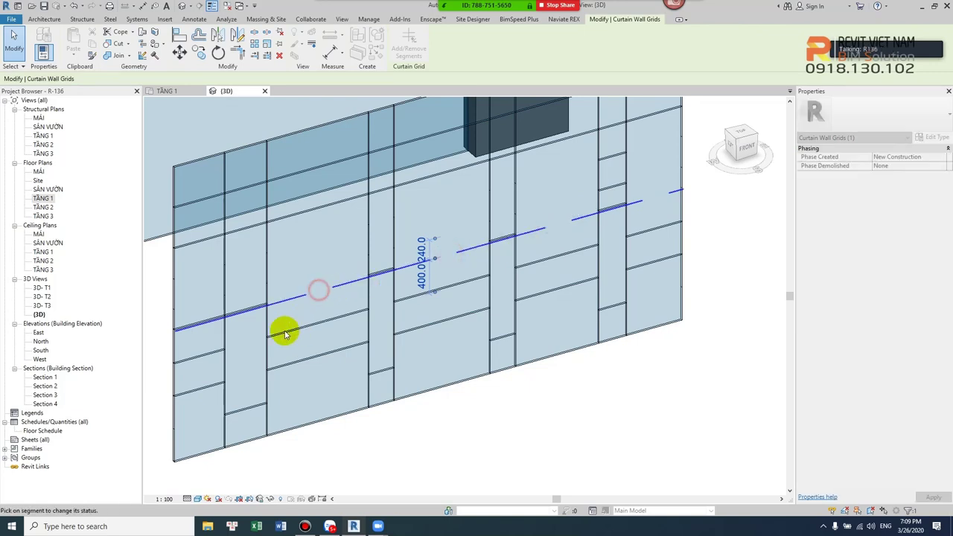
left_click(206, 323)
key("Escape")
key("Escape")
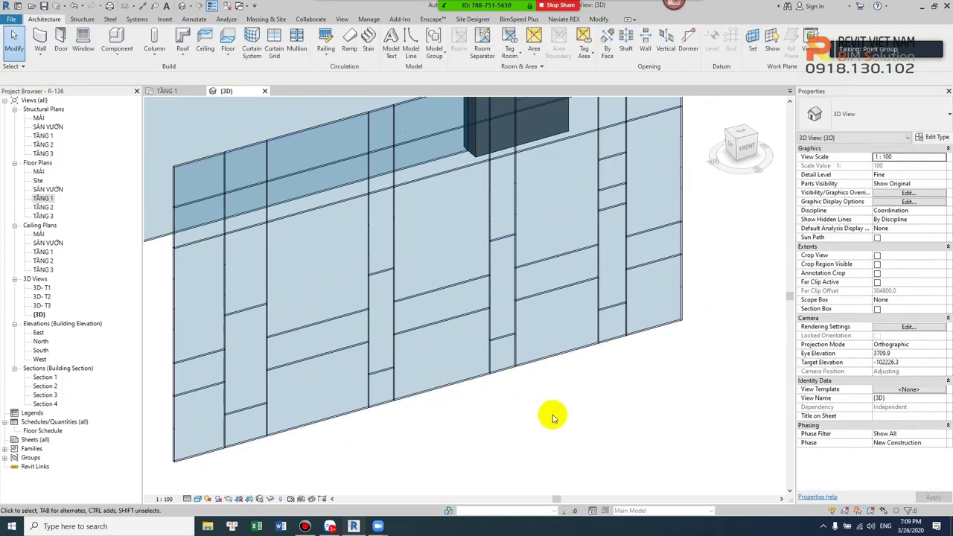
middle_click_drag(553, 418, 521, 425, "shift")
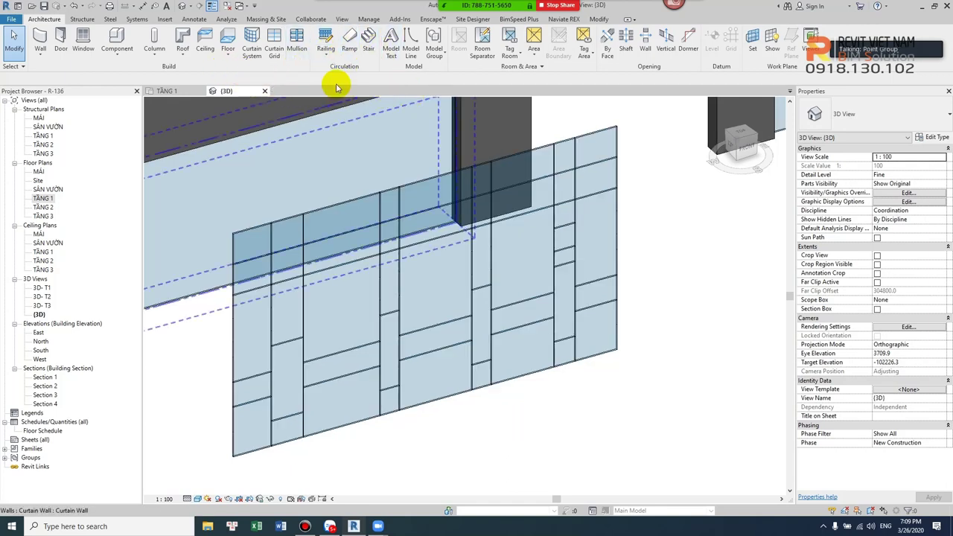
key("Escape")
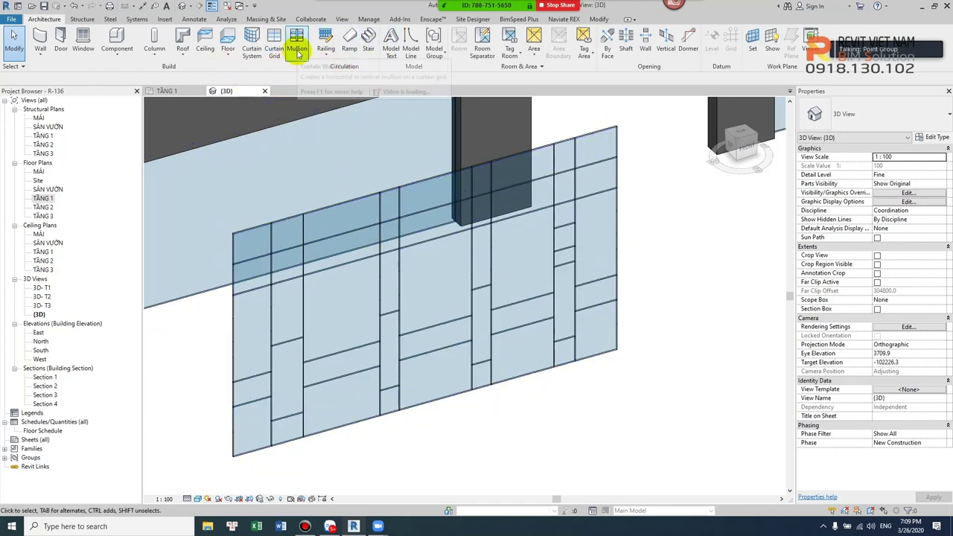
Duplicate Rectangular Mullion 50mm x 65mm as type 50x75 with thickness 75.
left_click(298, 51)
left_click(877, 110)
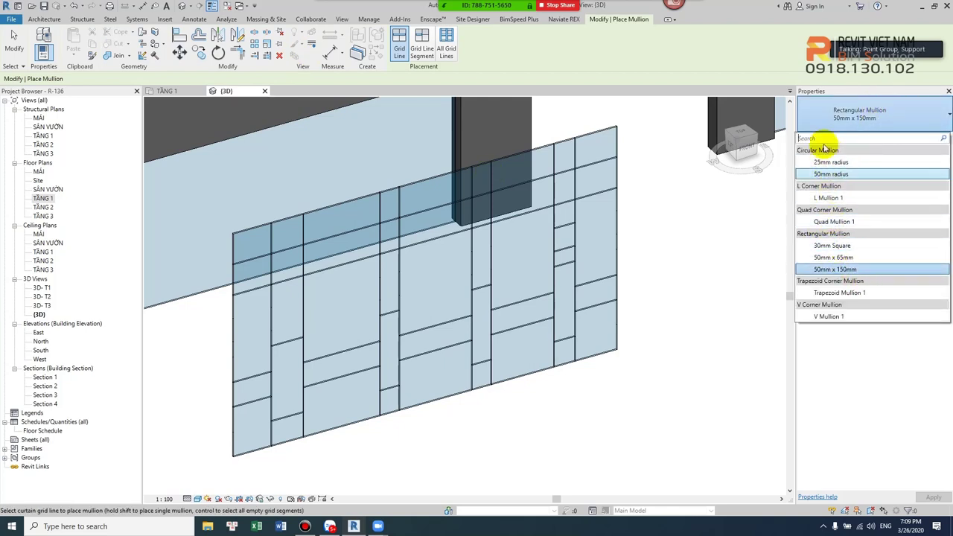
left_click(843, 258)
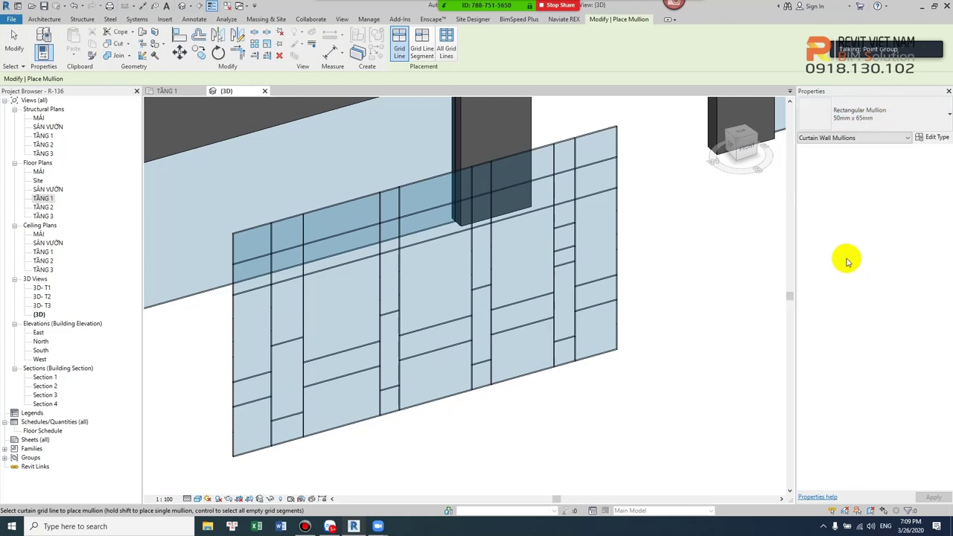
left_click(932, 137)
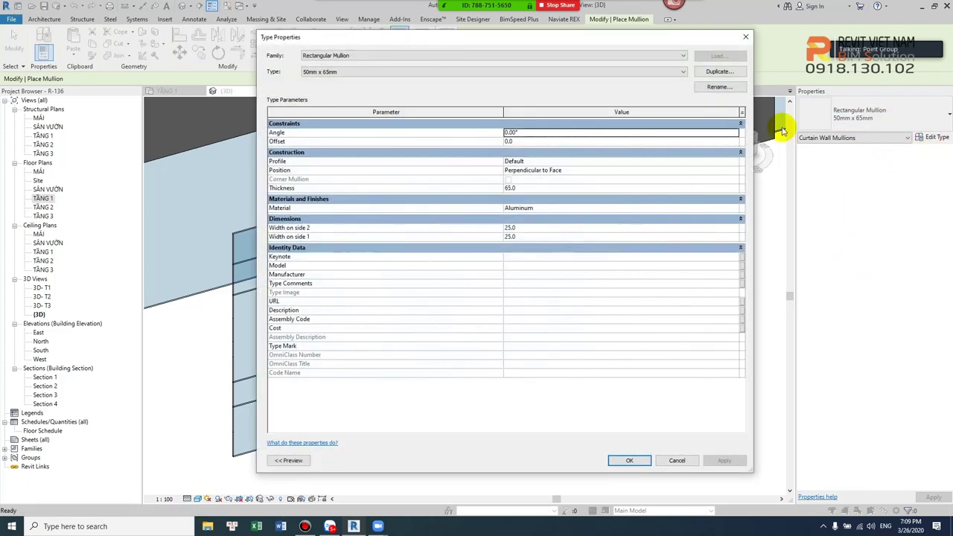
left_click(719, 72)
type("50mm x 75")
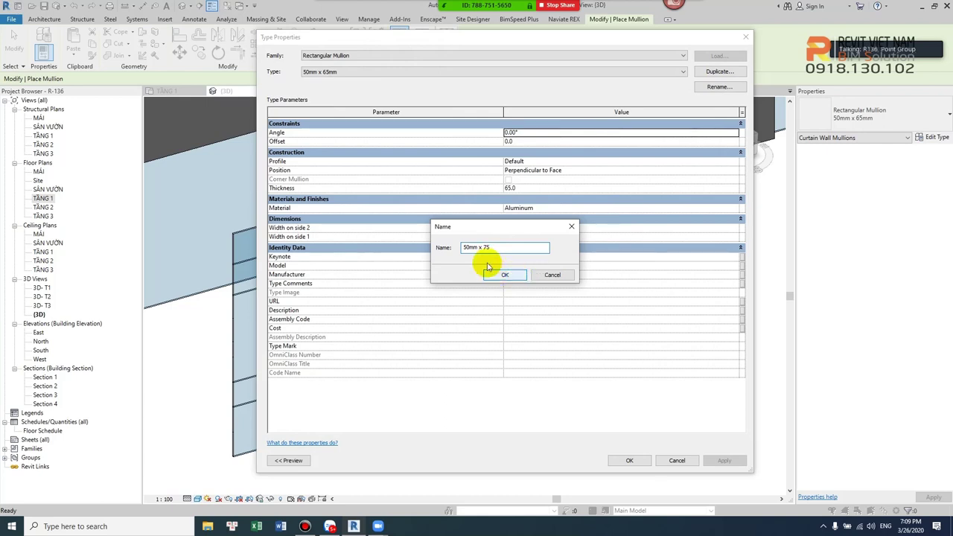
left_click_drag(501, 246, 403, 253)
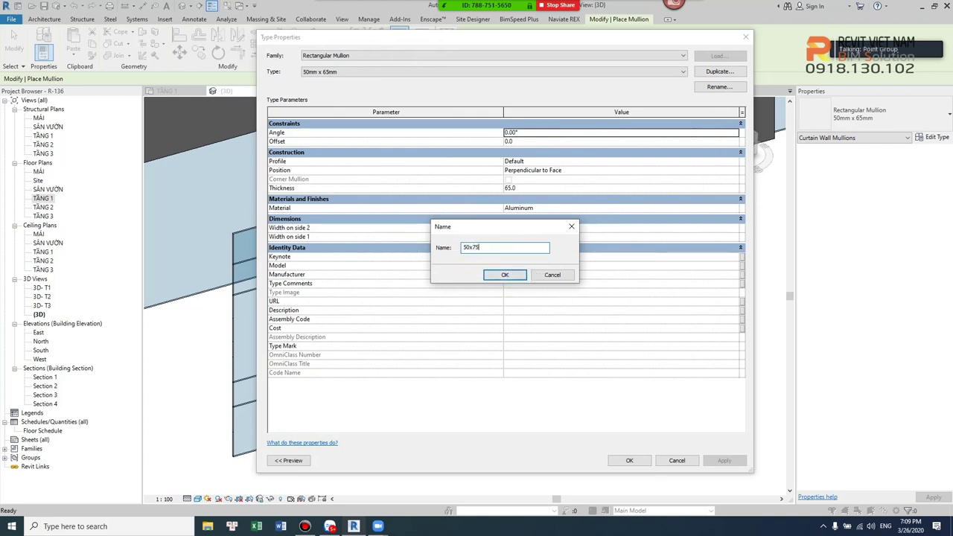
left_click(504, 274)
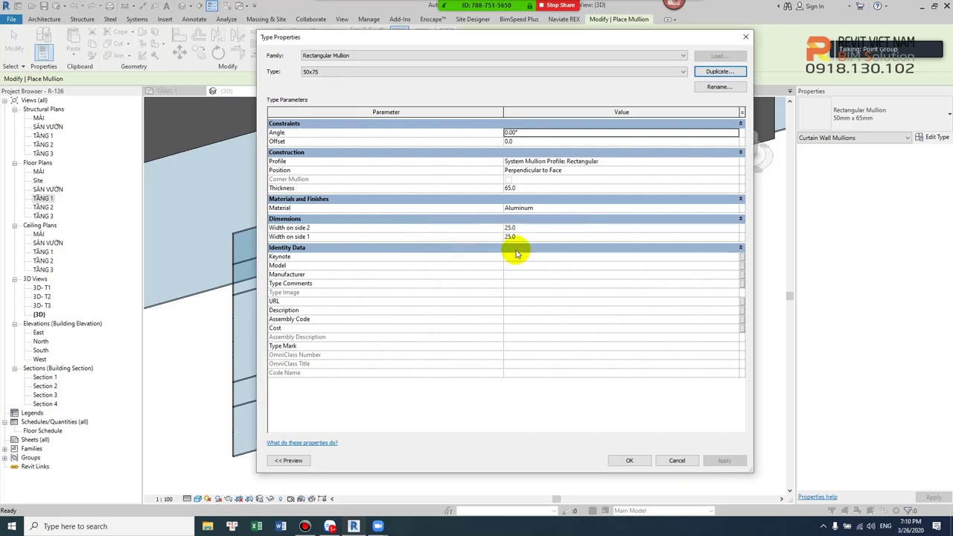
left_click(523, 188)
type("75")
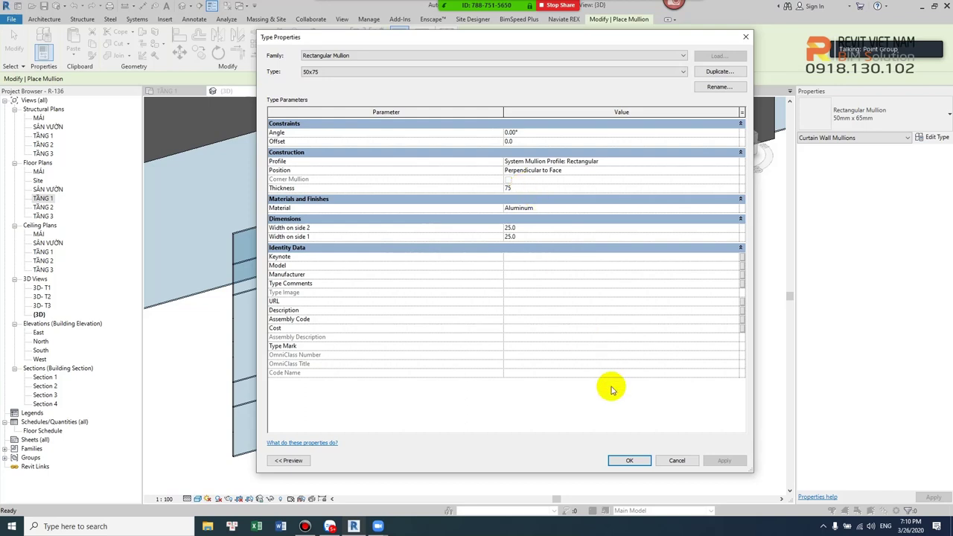
left_click(638, 457)
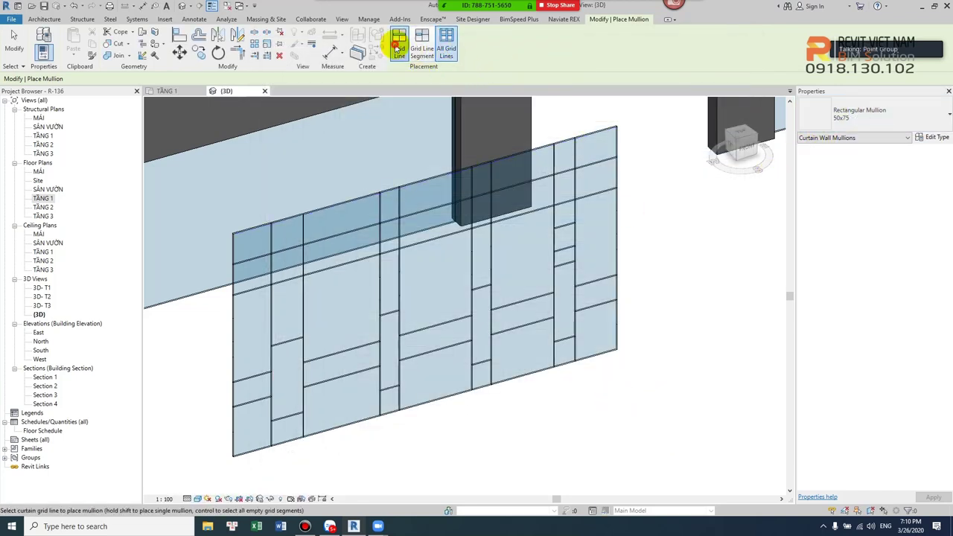
Place 50x75 mullions along four full vertical grid lines.
left_click(274, 318)
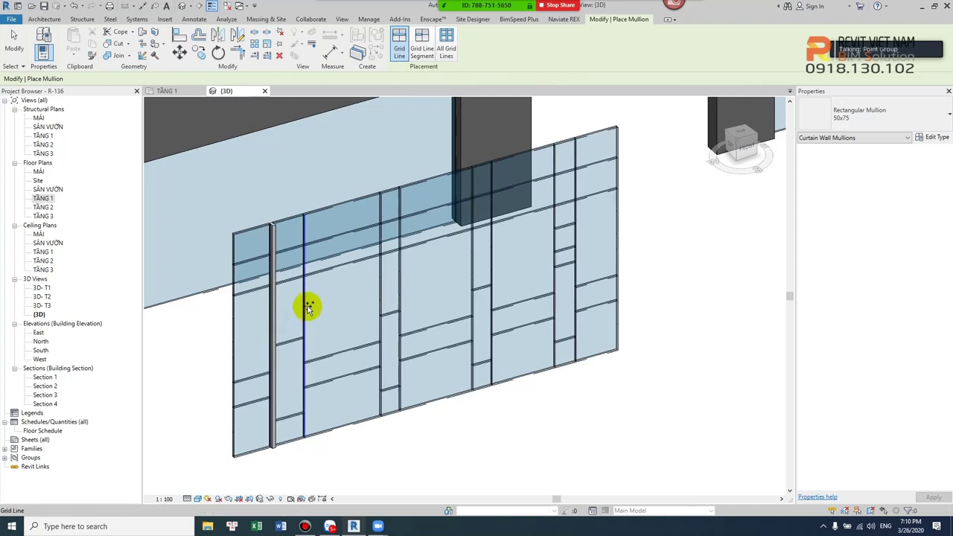
left_click(307, 304)
left_click(378, 290)
left_click(400, 278)
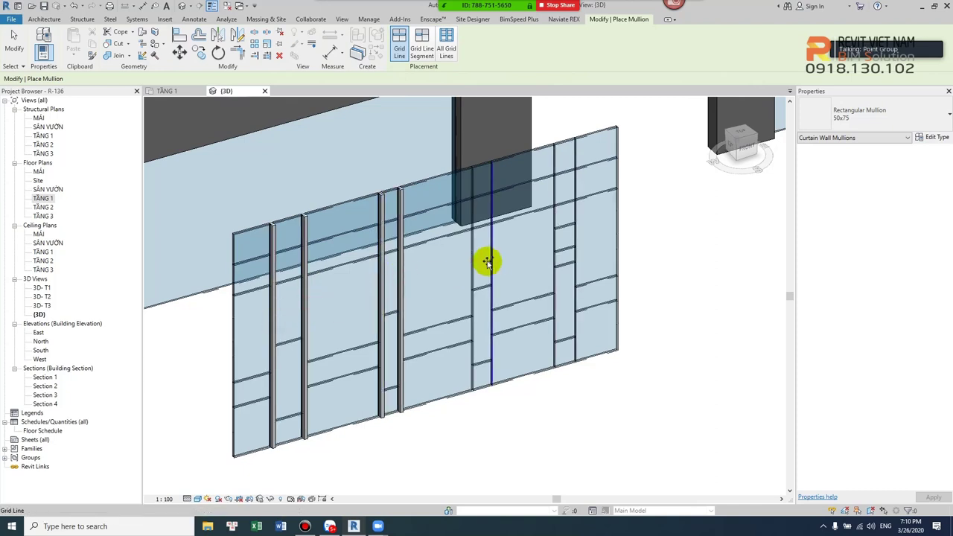
Add mullions on individual vertical and horizontal grid segments.
left_click(426, 55)
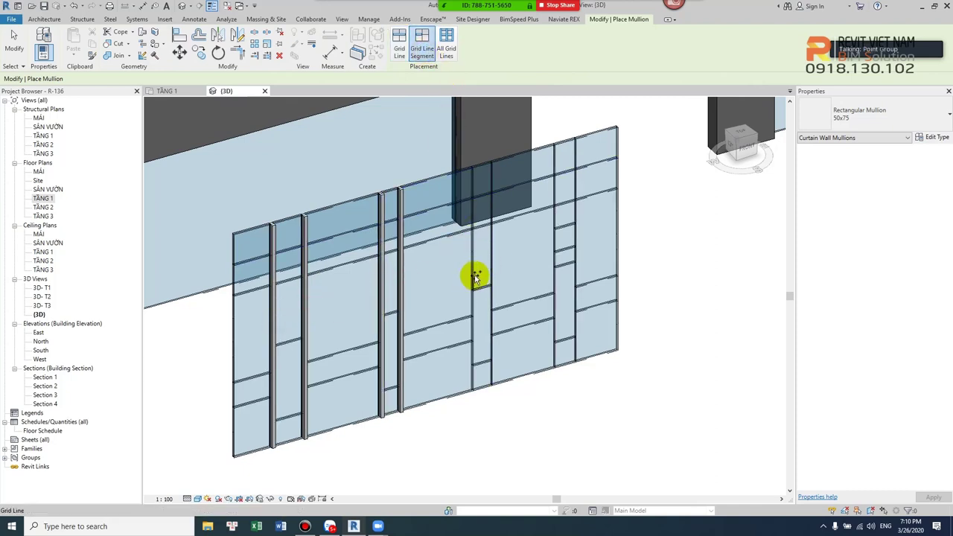
left_click(474, 277)
left_click(493, 257)
left_click(494, 210)
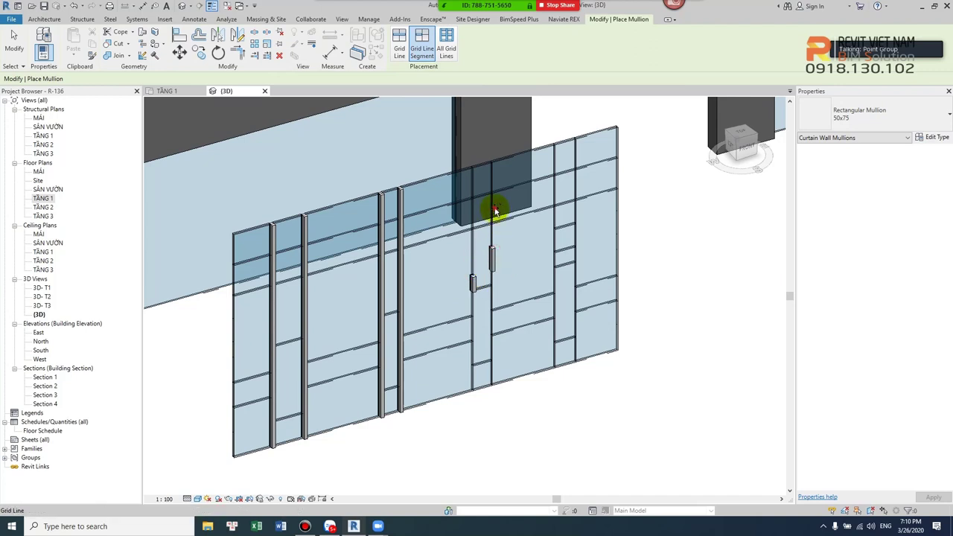
left_click(450, 326)
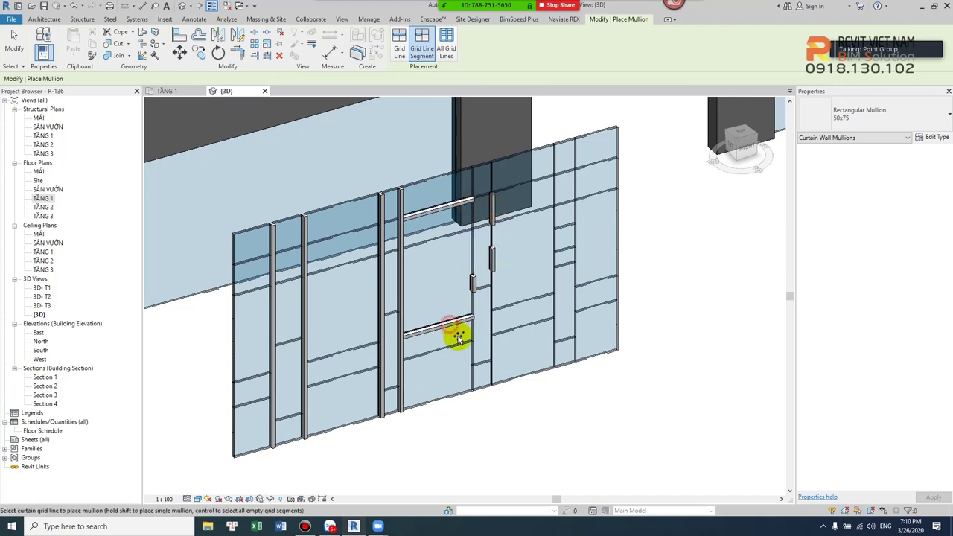
left_click(490, 321)
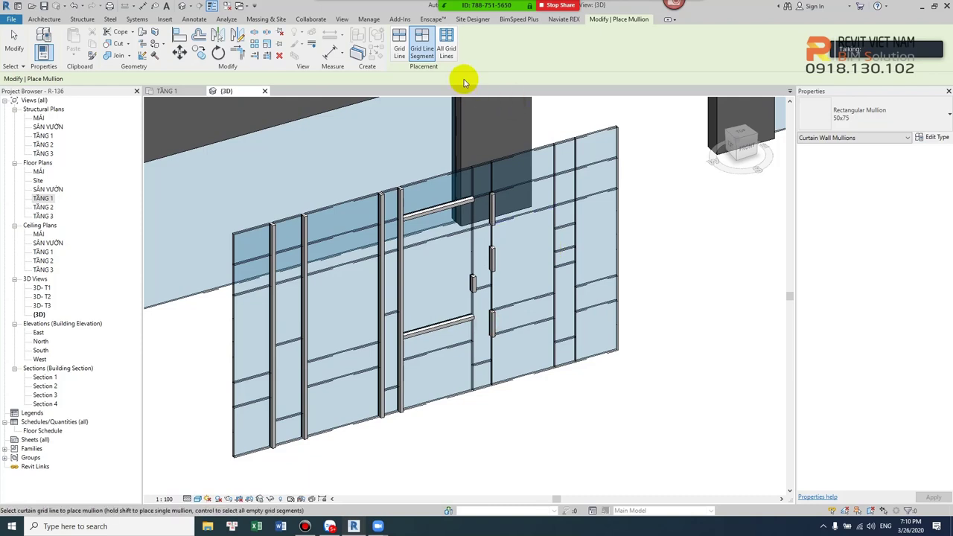
Fill every remaining empty grid line with mullions and view the framed wall.
left_click(587, 235)
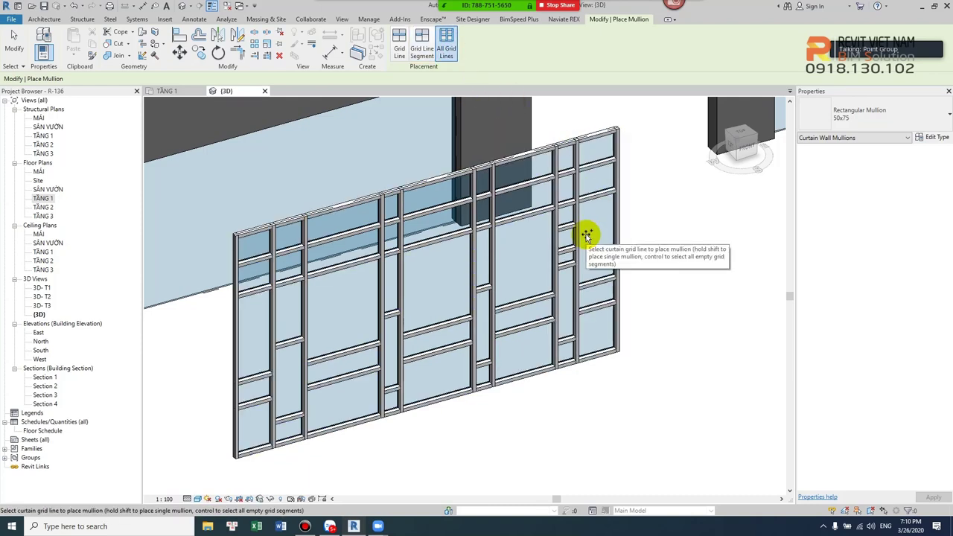
scroll(511, 238, "down", 2)
mouse_move(511, 239)
middle_mouse_down()
mouse_move(463, 276)
mouse_move(432, 283)
middle_mouse_up()
key("Escape")
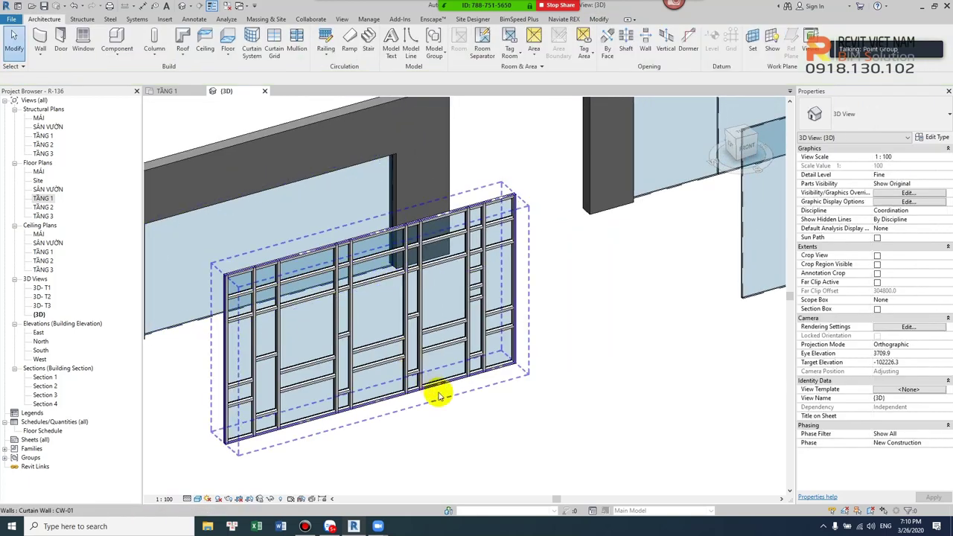
Inspect both curtain walls and select the mullioned wall on the left.
left_click(445, 376)
scroll(532, 260, "down", 2)
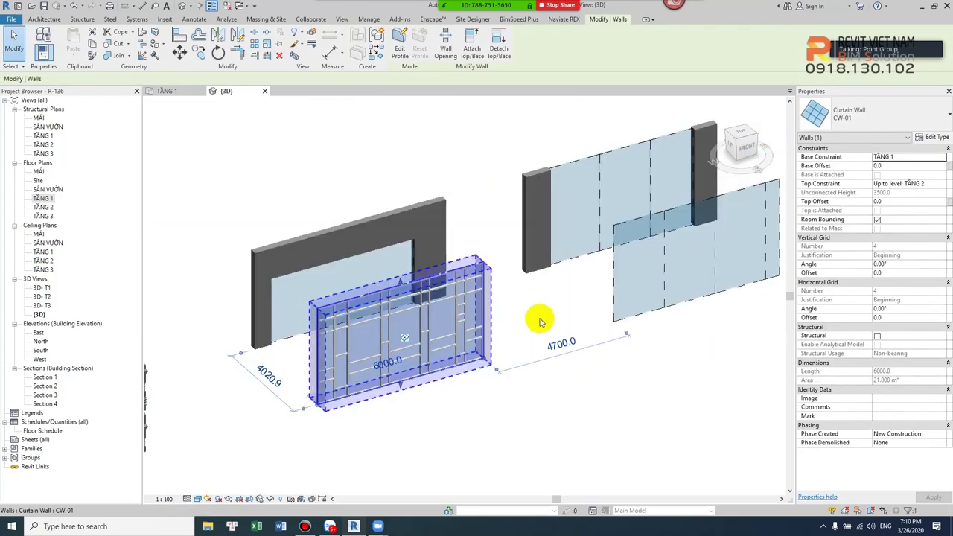
left_click(549, 315)
mouse_move(549, 315)
middle_mouse_down()
mouse_move(457, 350)
mouse_move(470, 290)
middle_mouse_up()
left_click(572, 292)
left_click(420, 379)
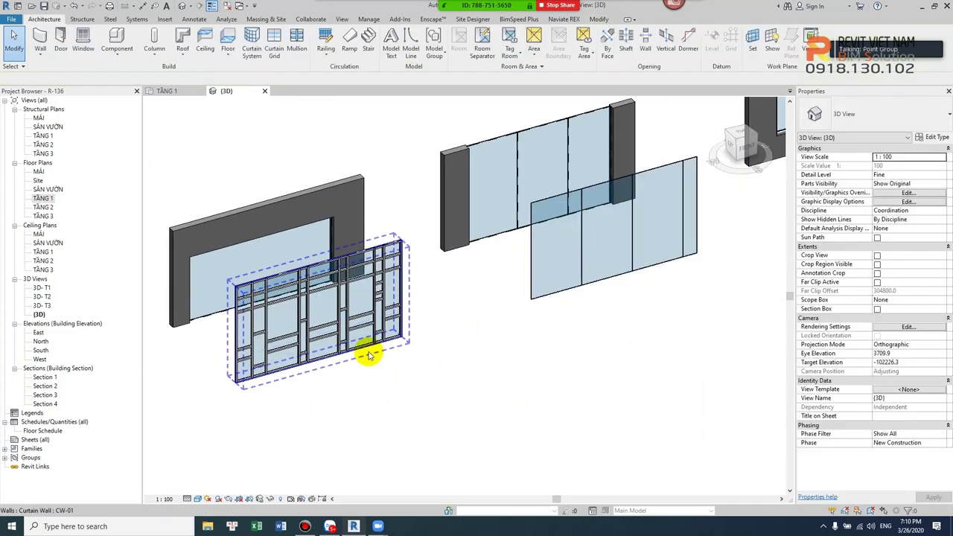
left_click(370, 355)
Copy the wall 2200 forward in the TẦNG 1 plan, then return to 3D.
double_click(43, 199)
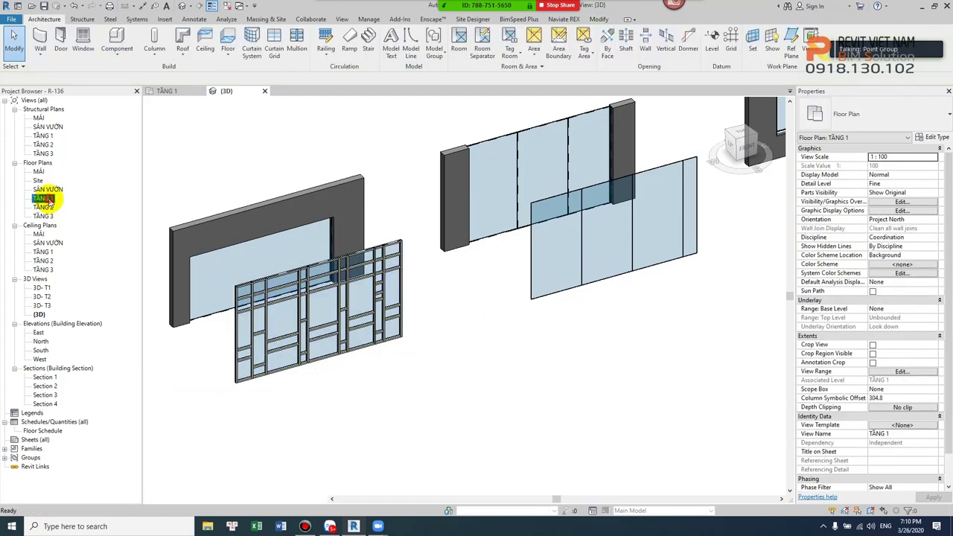
scroll(397, 335, "up", 2)
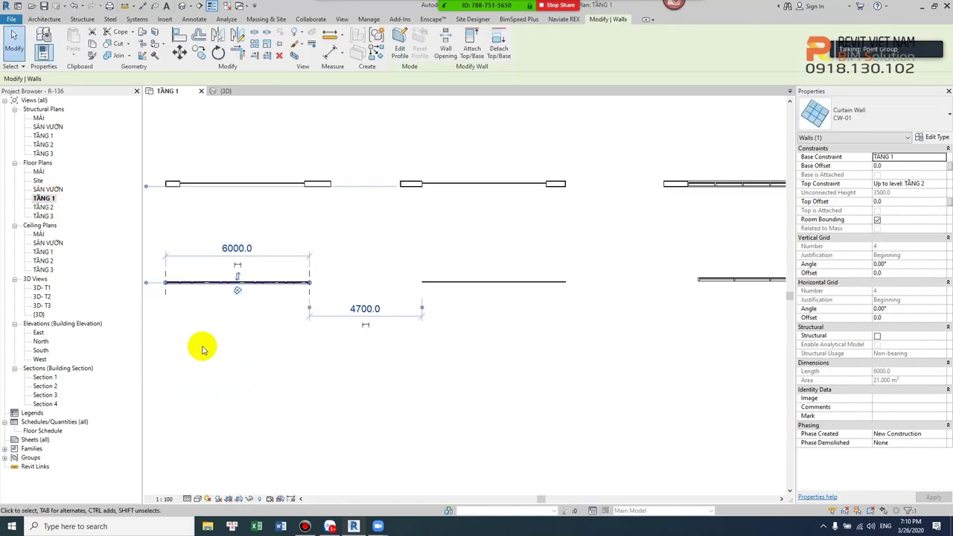
middle_click_drag(198, 347, 321, 335)
key("c")
key("o")
left_click(410, 274)
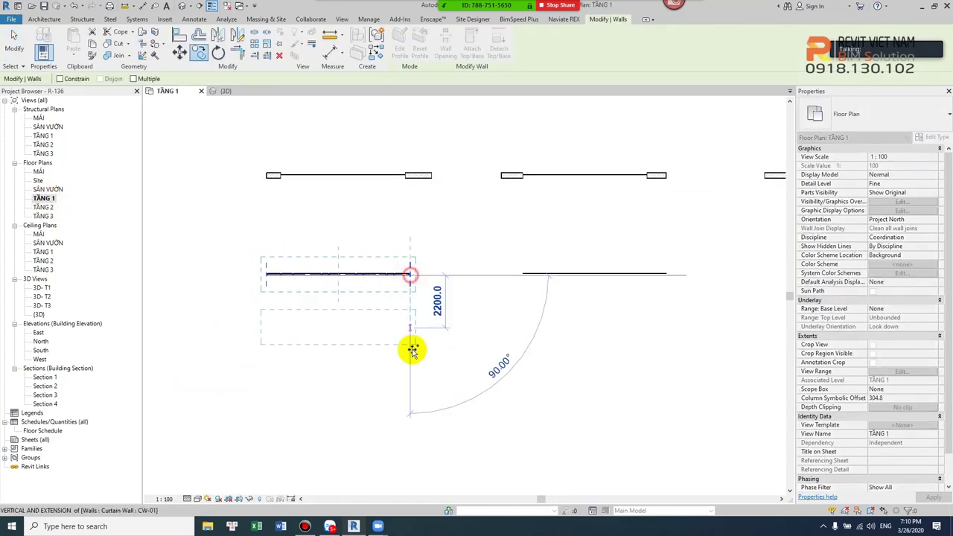
left_click(411, 350)
left_click(182, 6)
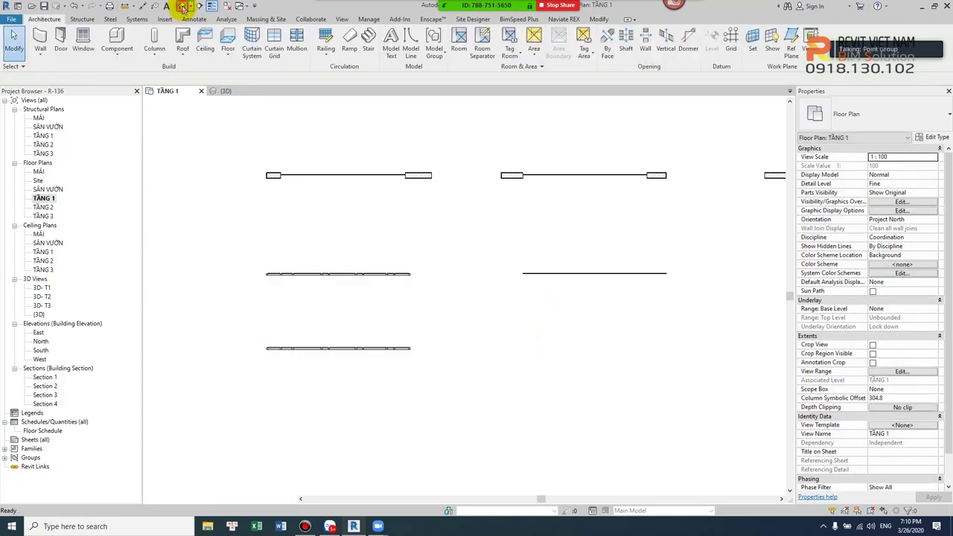
mouse_move(444, 280)
middle_mouse_down("shift")
mouse_move(485, 287)
mouse_move(447, 353)
middle_mouse_up("shift")
Check the front curtain wall and select one of its grid lines.
scroll(447, 353, "up", 3)
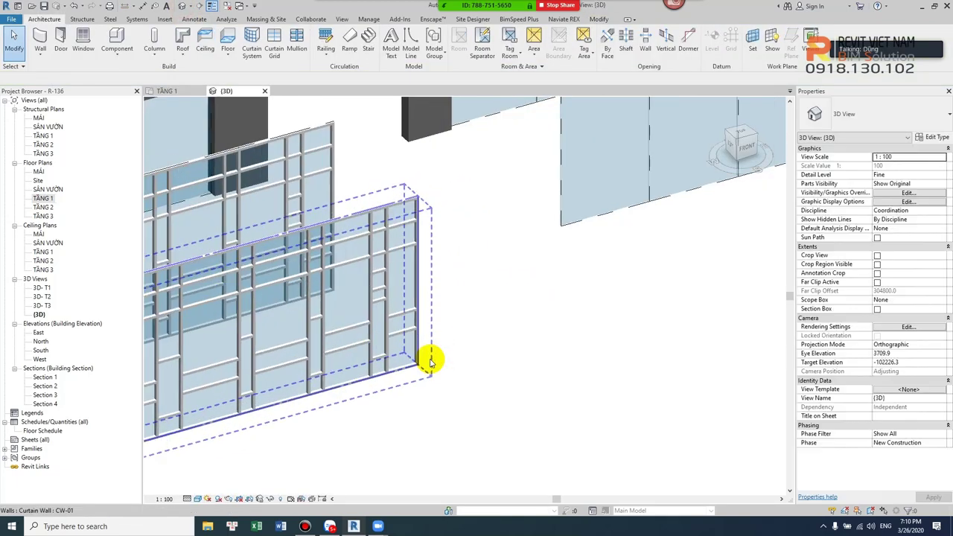
left_click(430, 360)
key("Escape")
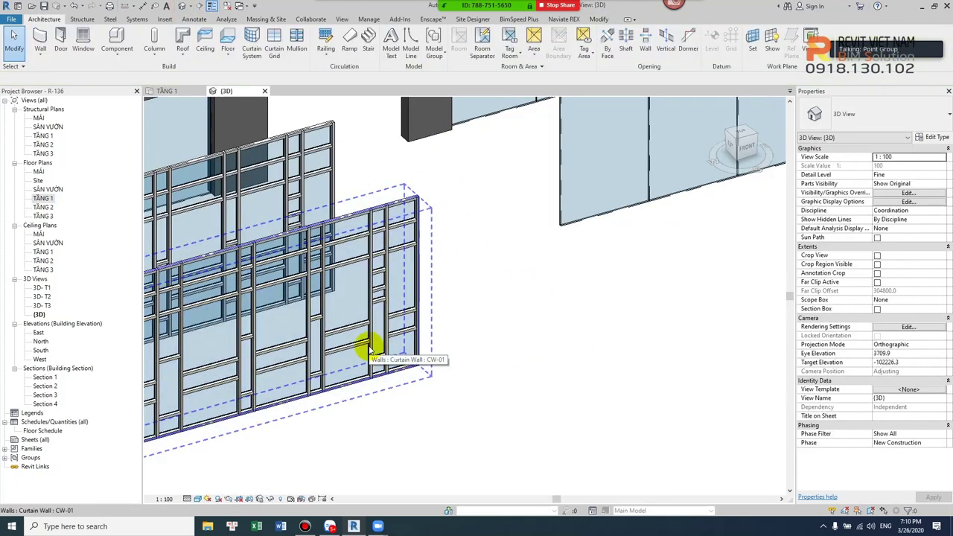
key("Tab")
left_click(370, 348)
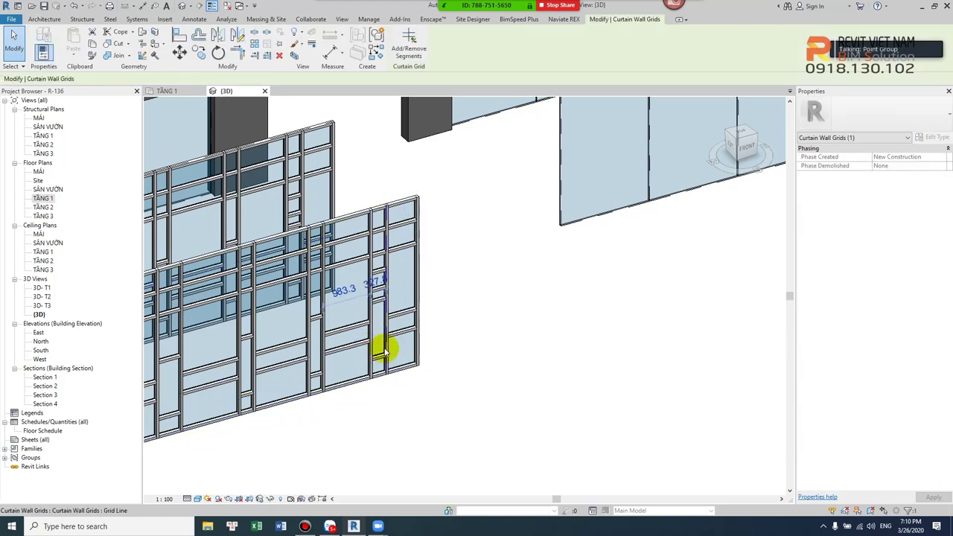
scroll(381, 348, "up", 2)
Select the front wall's mullions, isolate them, and orbit to view from the left.
left_click(389, 348)
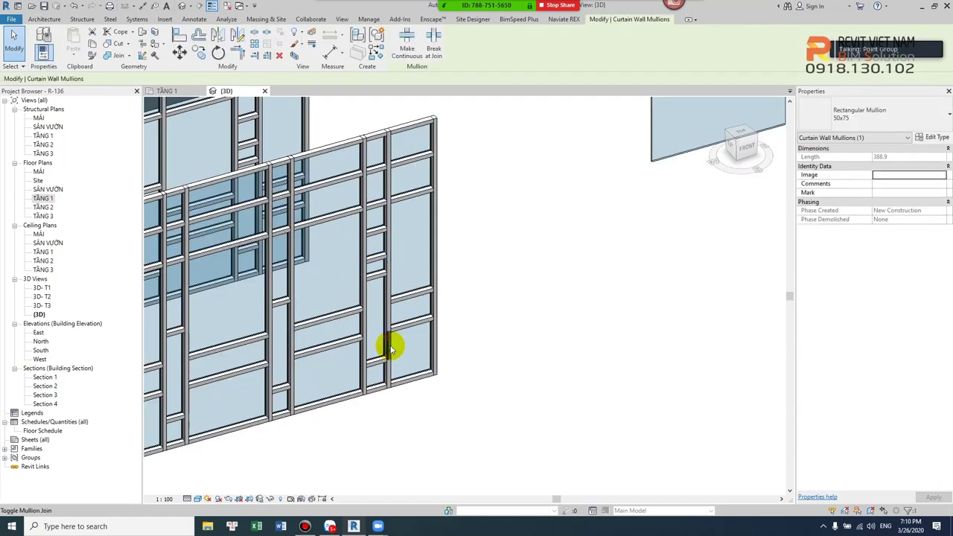
key("Tab")
left_click(390, 347)
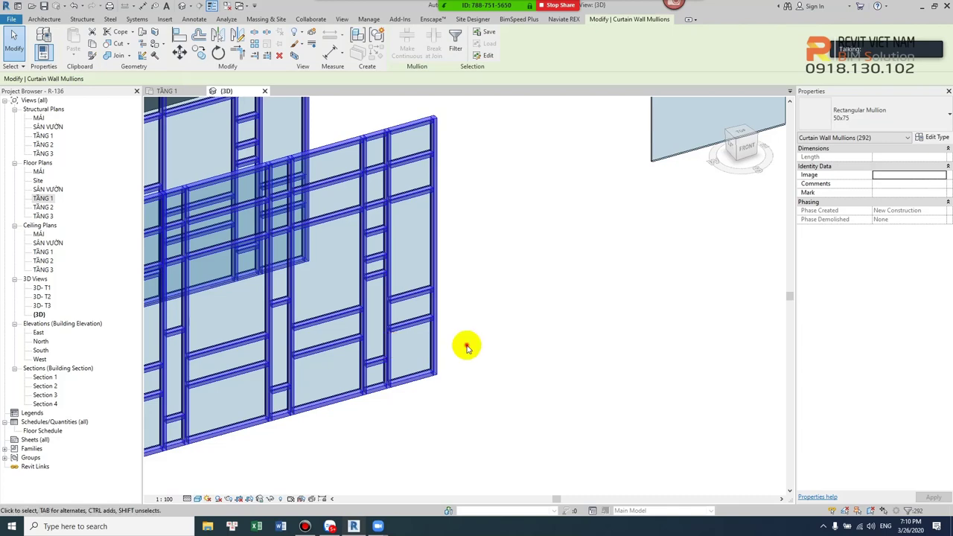
left_click(467, 345)
left_click(387, 348)
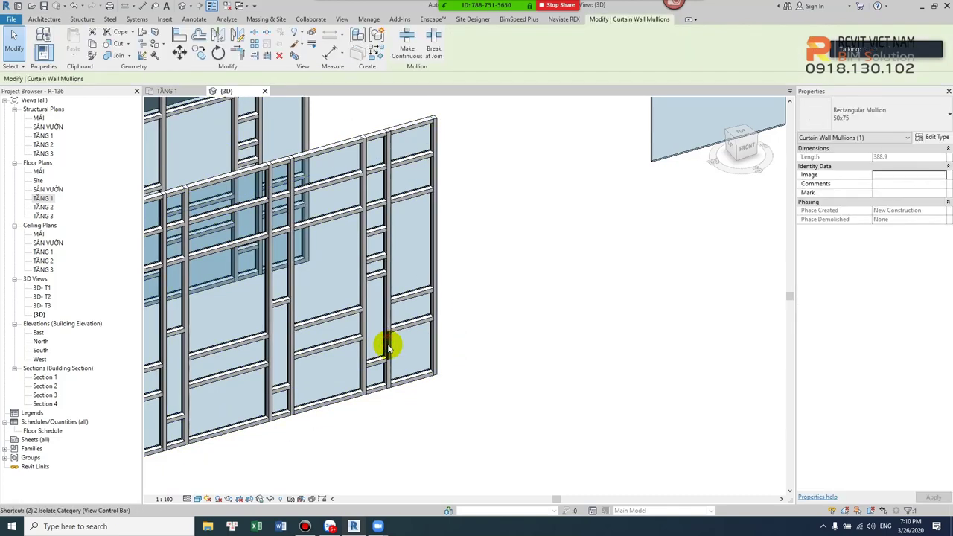
key("c")
middle_click_drag(404, 340, 531, 378, "shift")
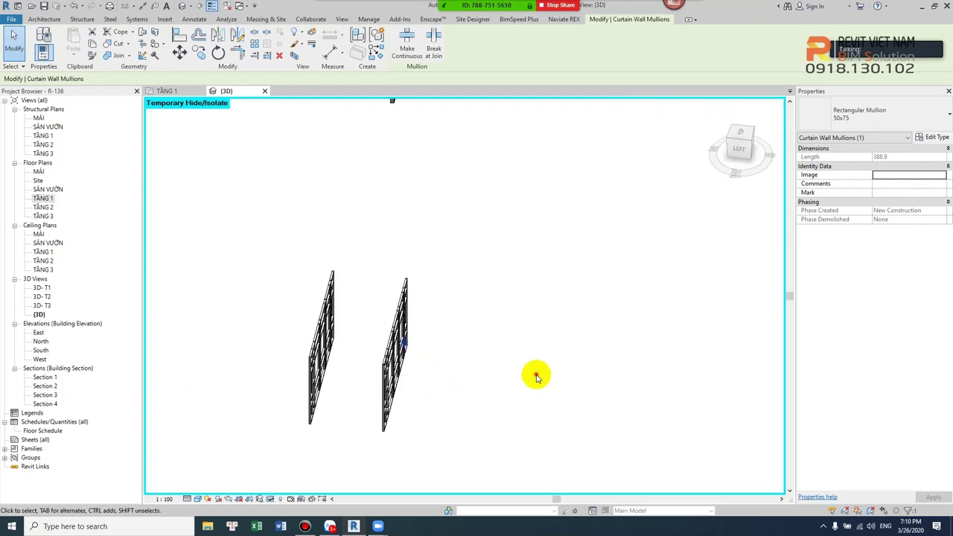
left_click(537, 376)
Window-select and delete the stray right curtain-wall panel, then reset temporary isolation.
left_click_drag(372, 261, 464, 436)
key("Delete")
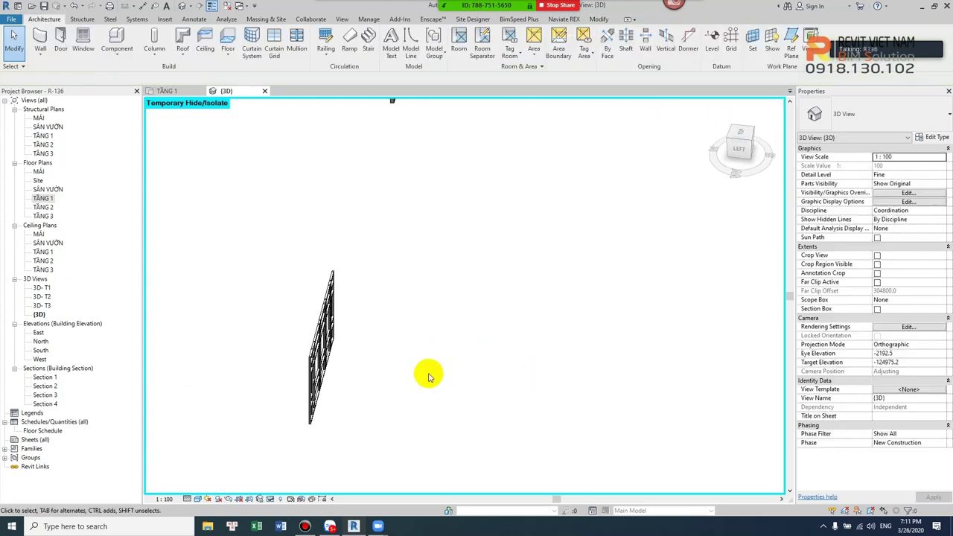
key("h")
key("r")
mouse_move(425, 366)
middle_mouse_down("shift")
mouse_move(364, 297)
mouse_move(374, 320)
mouse_move(464, 400)
mouse_move(428, 385)
middle_mouse_up("shift")
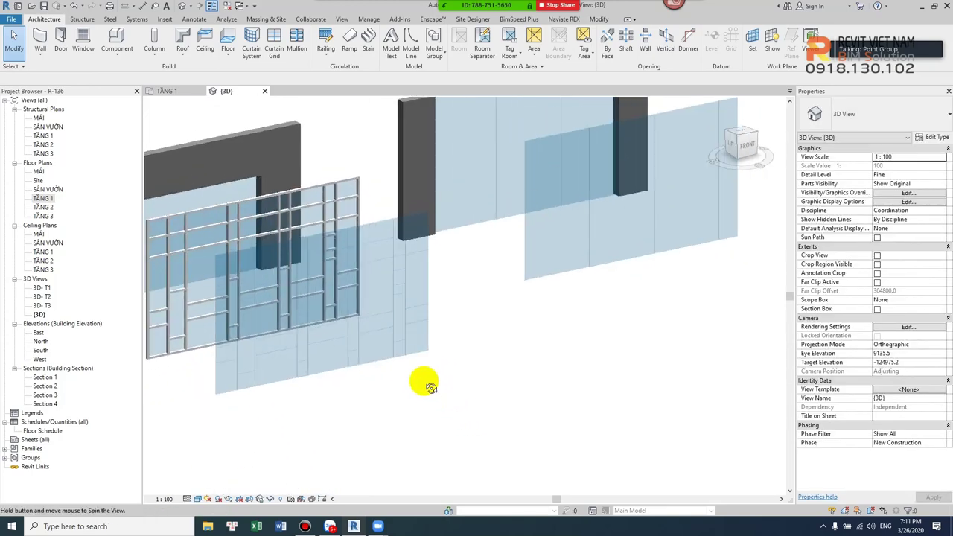
scroll(415, 335, "up", 3)
mouse_move(415, 336)
middle_mouse_down("shift")
mouse_move(393, 352)
mouse_move(414, 404)
mouse_move(405, 415)
middle_mouse_up("shift")
Select and inspect the front wall's horizontal curtain grid line.
left_click(392, 350)
key("Escape")
left_click(408, 359)
key("s")
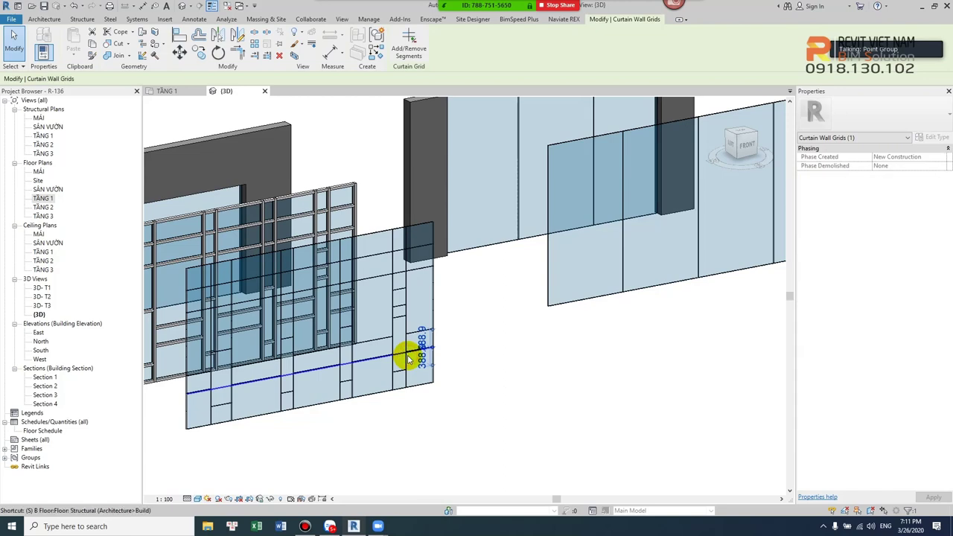
left_click(410, 399)
left_click(383, 355)
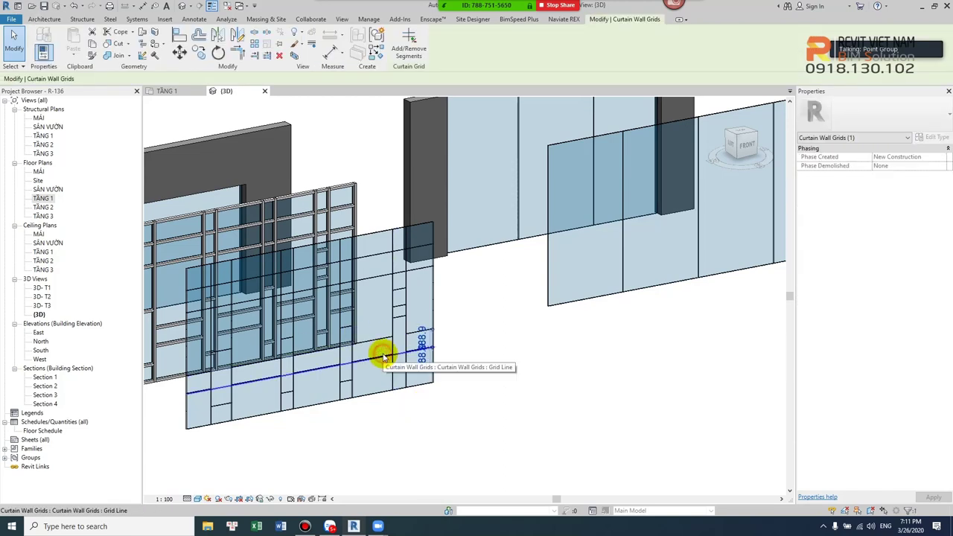
key("Escape")
Temporarily isolate a vertical grid line, reset isolation, and recheck a horizontal grid line.
left_click(393, 356)
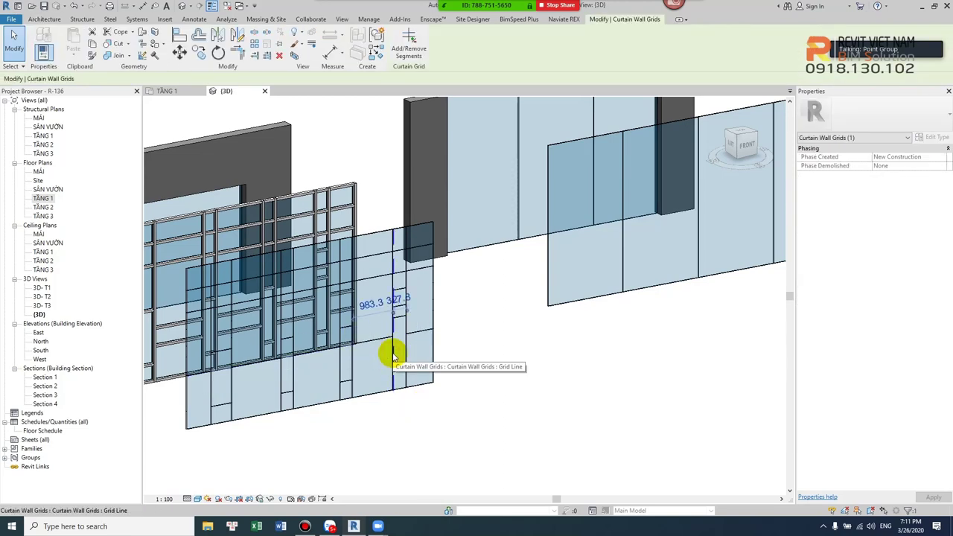
key("h")
key("i")
key("Delete")
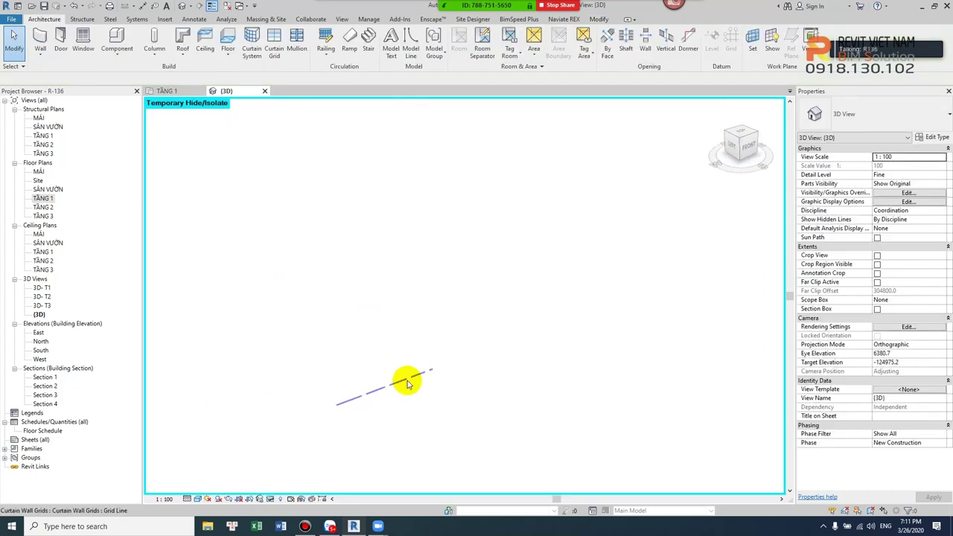
key("h")
key("r")
scroll(442, 379, "up", 3)
left_click(440, 372)
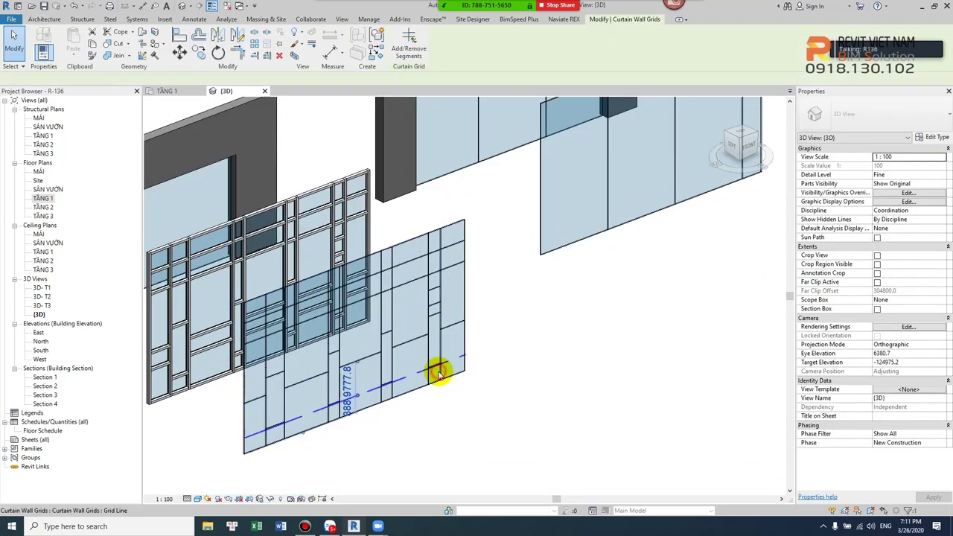
left_click(494, 374)
scroll(500, 357, "down", 2)
Select the left curtain wall, open the TẦNG 1 floor plan, and move the wall further up.
scroll(434, 318, "down", 2)
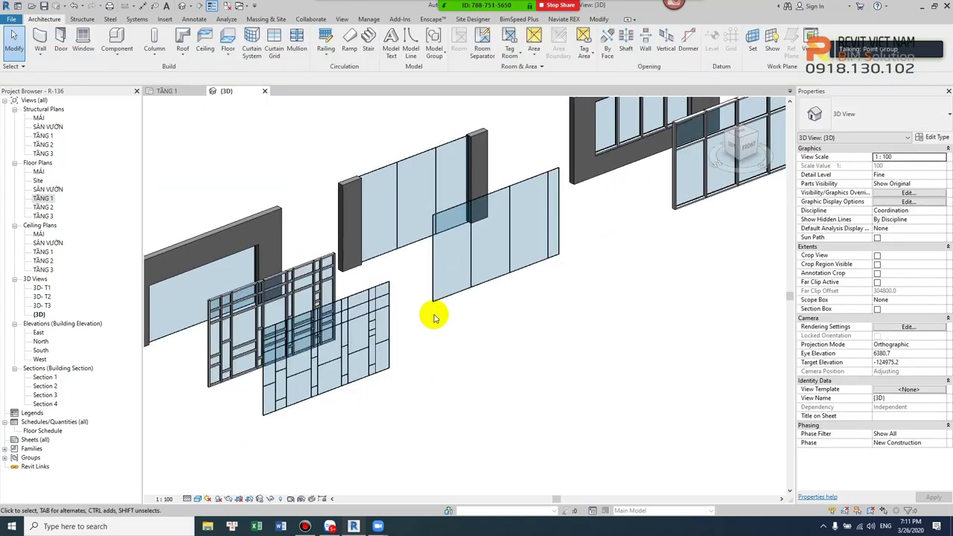
left_click(450, 311)
scroll(516, 228, "up", 3)
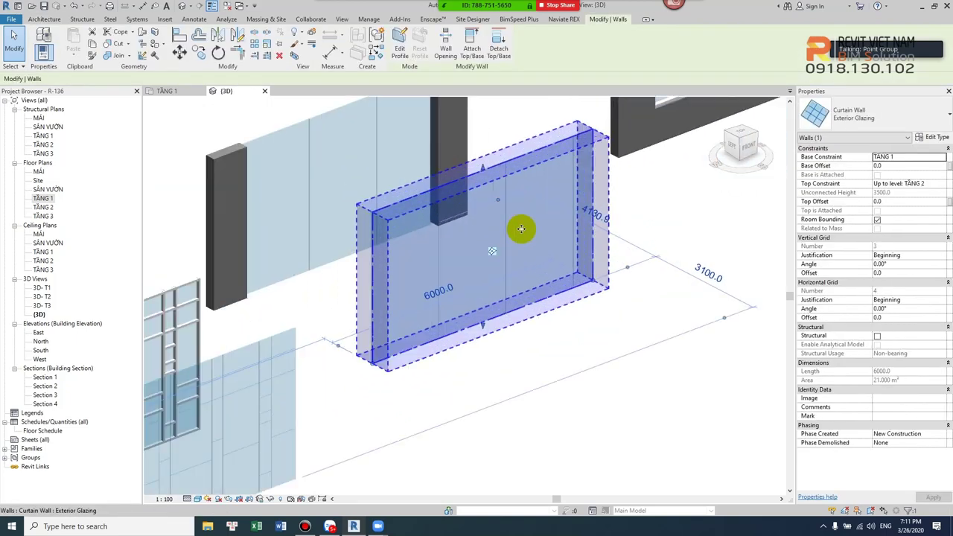
mouse_move(457, 378)
middle_mouse_down()
mouse_move(457, 309)
mouse_move(494, 246)
middle_mouse_up()
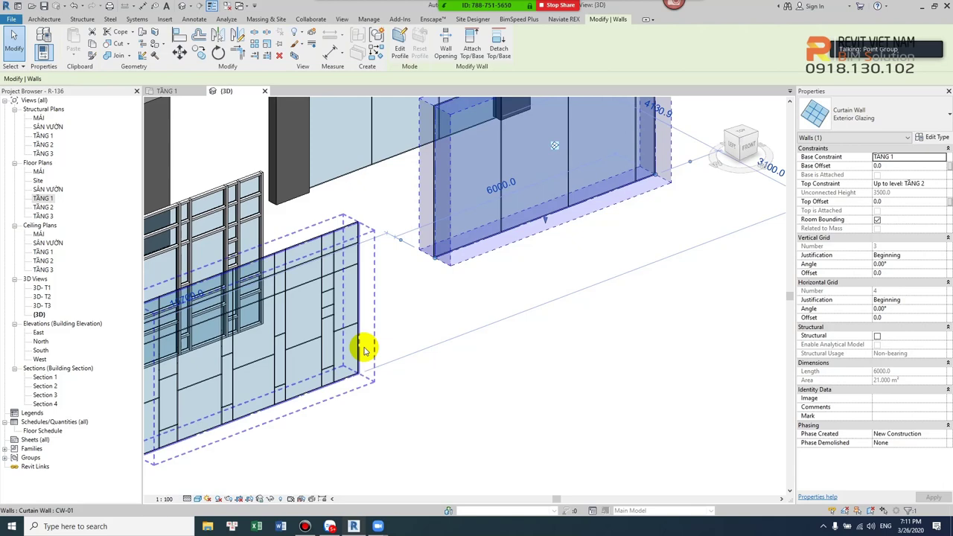
left_click(365, 350)
double_click(42, 199)
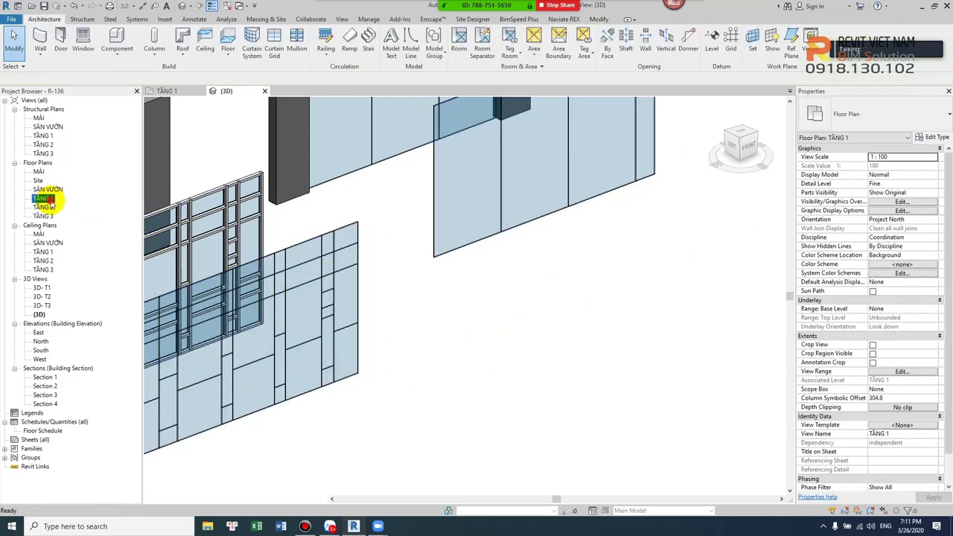
left_click_drag(372, 348, 365, 274)
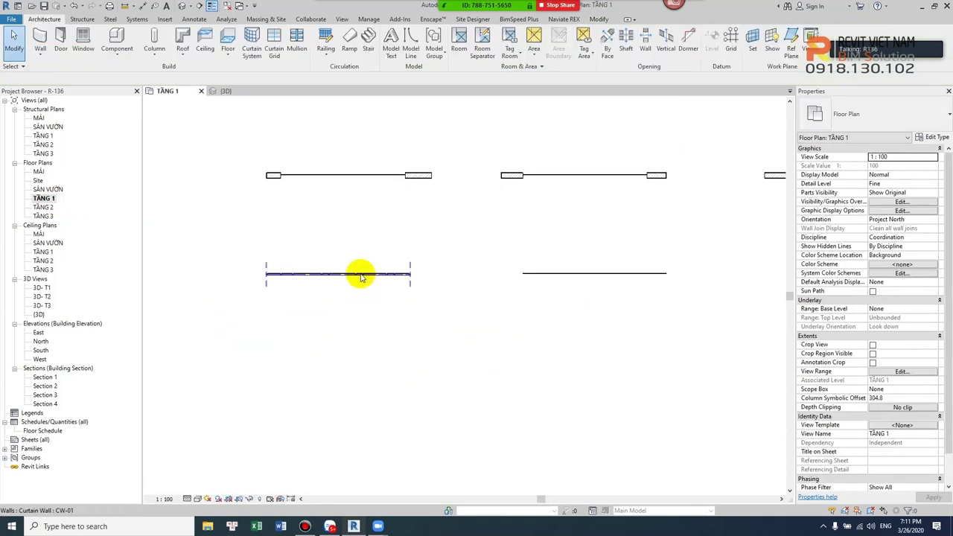
Draw a new 6000 mm CW-01 curtain wall using Create Similar (CS).
key("c")
key("s")
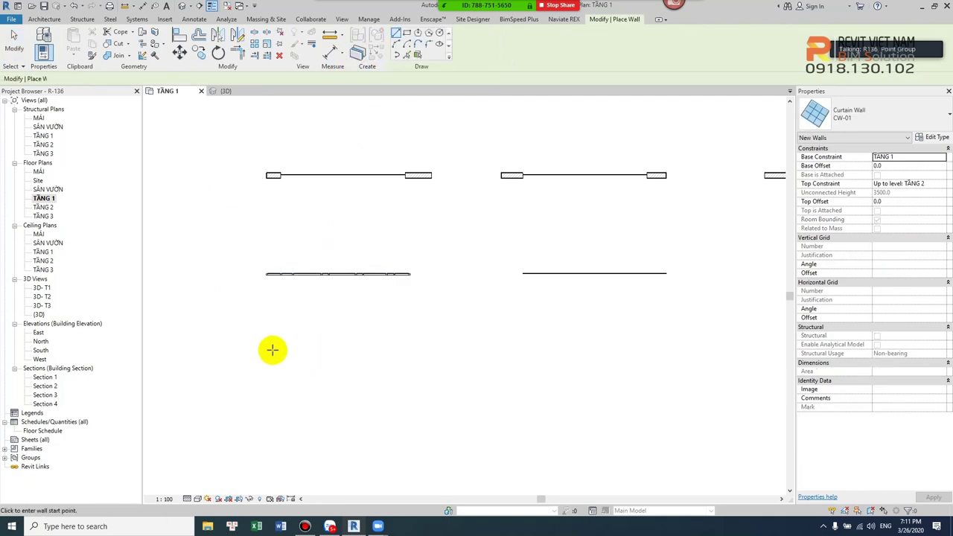
left_click(273, 348)
key("Escape")
key("Escape")
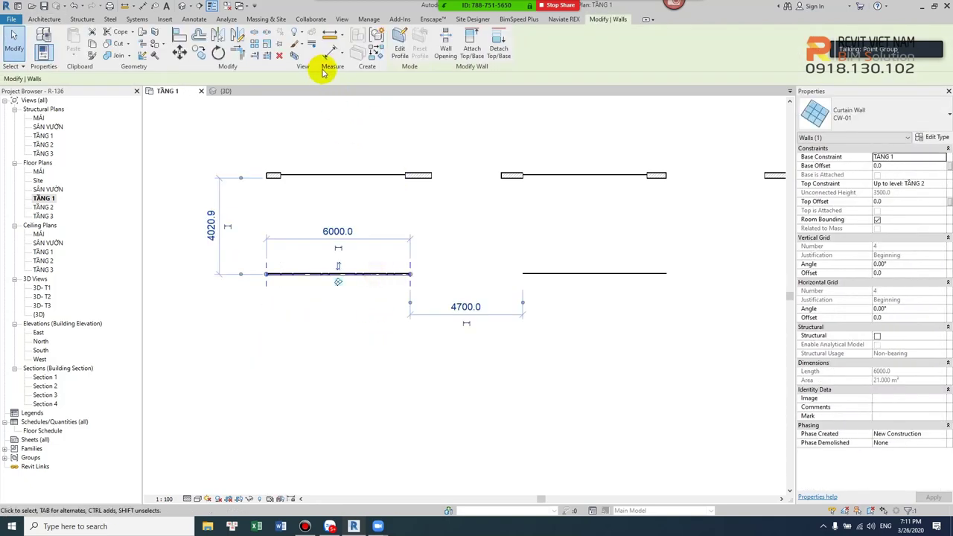
left_click(372, 54)
left_click(268, 327)
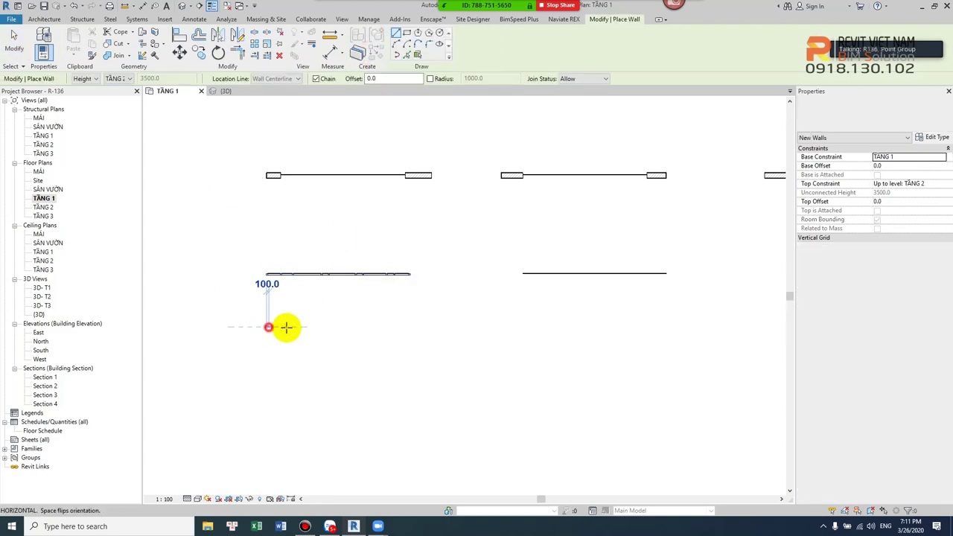
left_click(410, 325)
key("Escape")
key("Escape")
Back in 3D, view the Exterior Glazing wall's type properties (1830 / 4000 grid spacing).
left_click(182, 6)
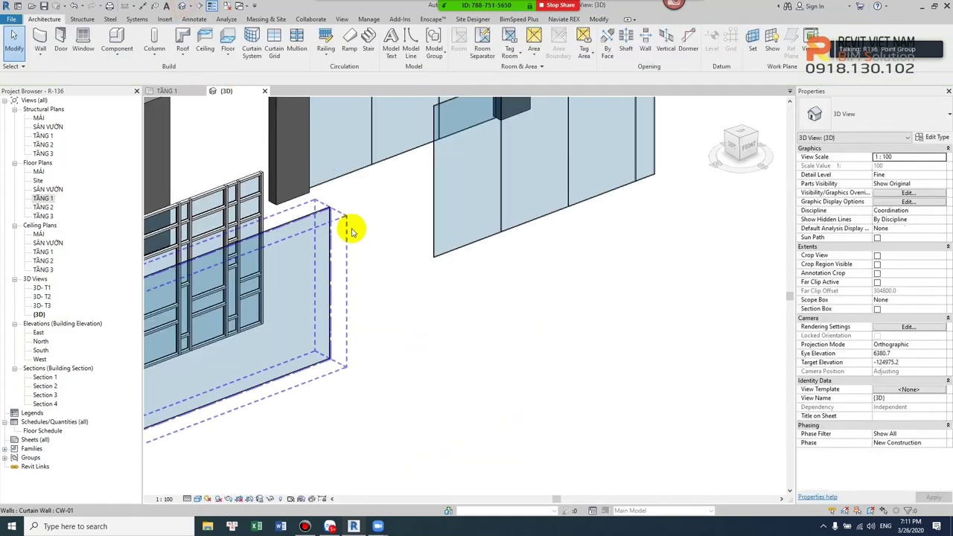
scroll(419, 282, "down", 2)
left_click(470, 253)
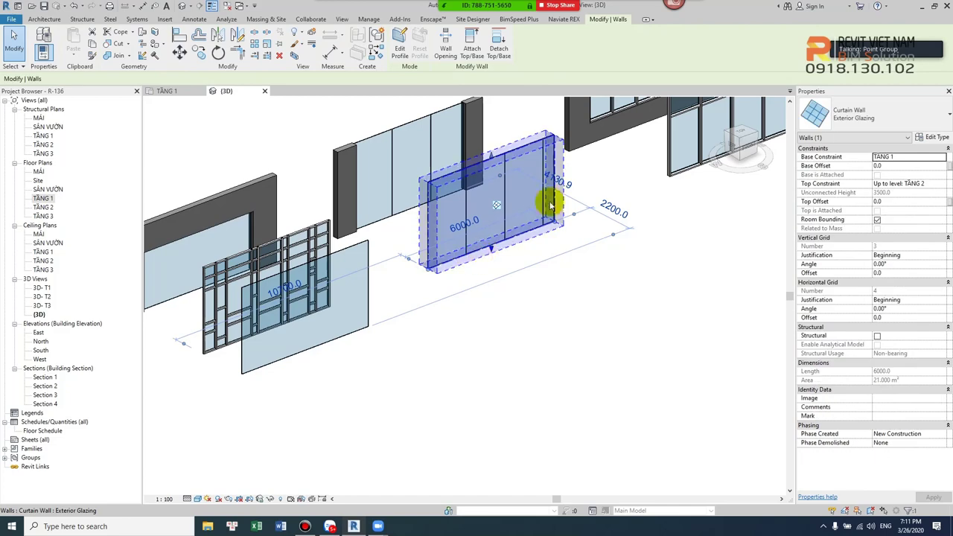
left_click(934, 139)
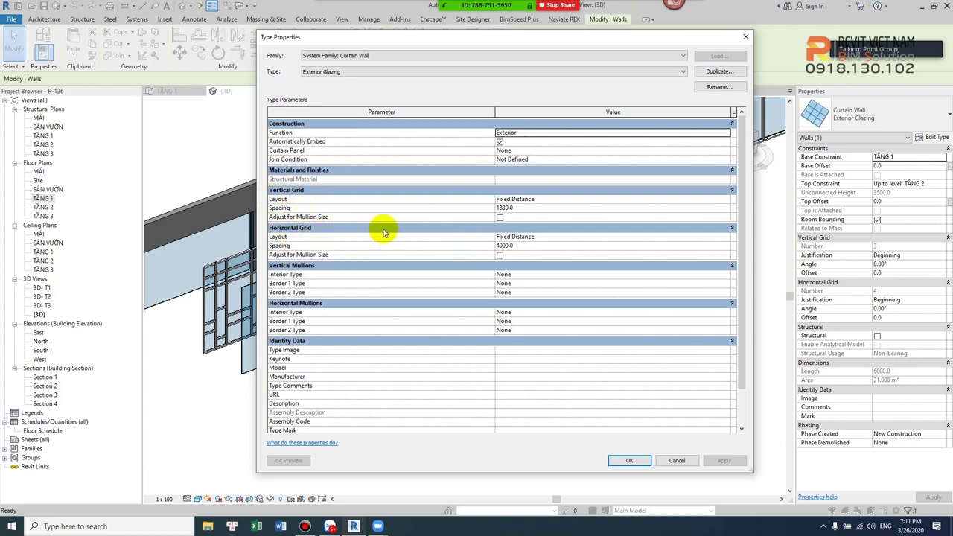
Set the glazing wall type's vertical grid spacing to 1200 and horizontal to 2400.
left_click(549, 208)
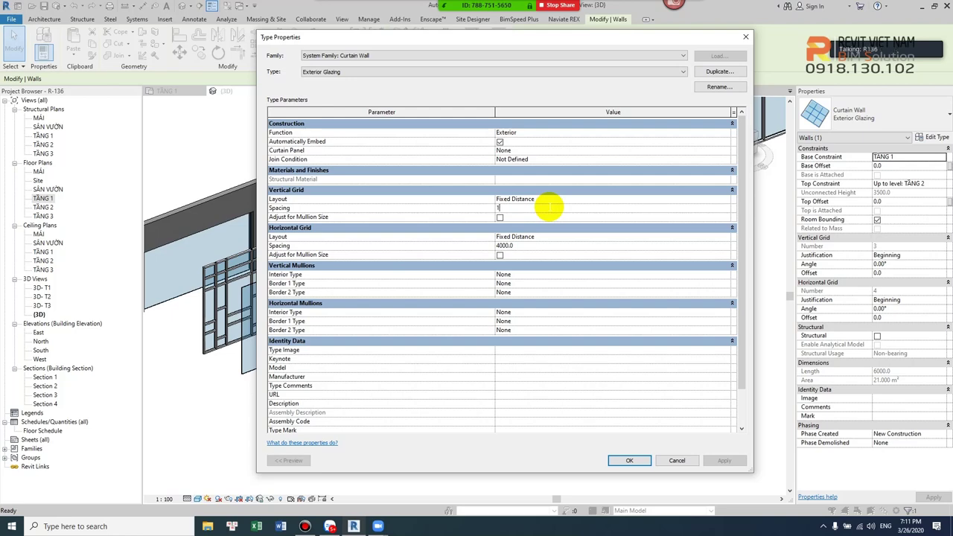
type("200")
left_click(539, 244)
type("2400")
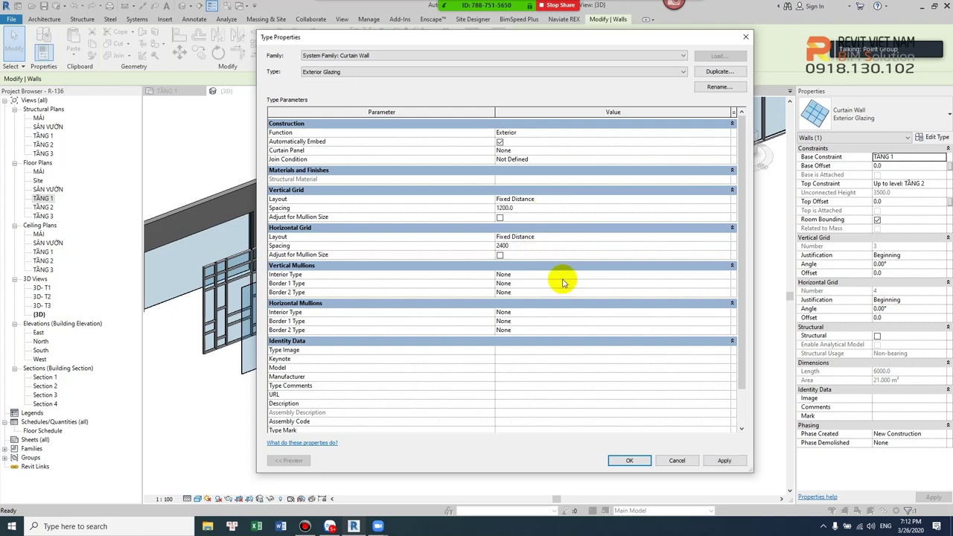
left_click(629, 461)
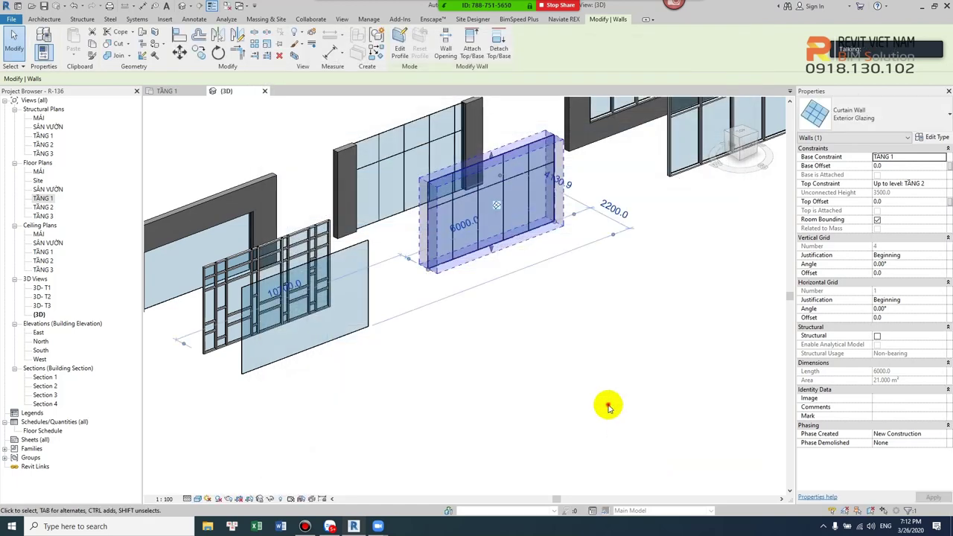
Duplicate the glazing wall's type under the name EG-01.
scroll(487, 202, "up", 5)
left_click(535, 277)
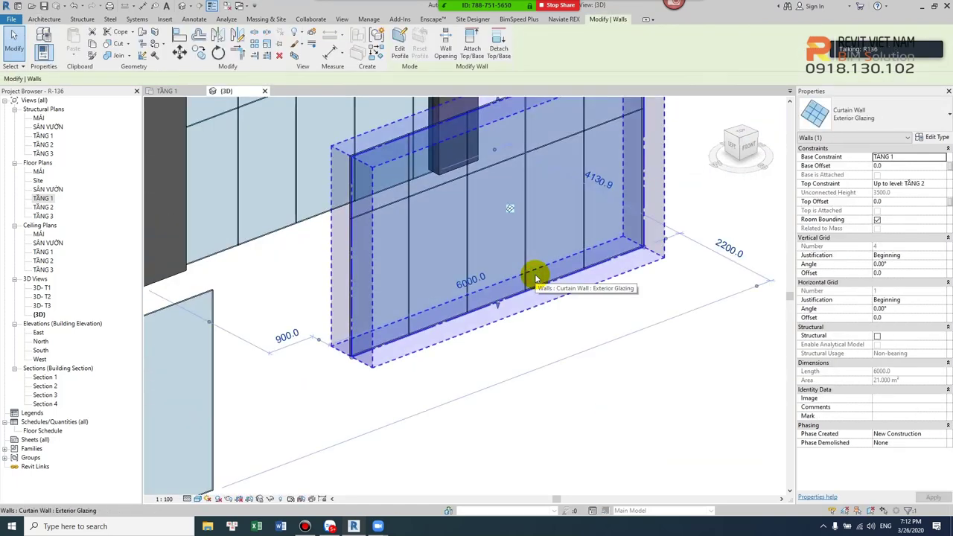
scroll(536, 272, "down", 3)
scroll(511, 298, "down", 1)
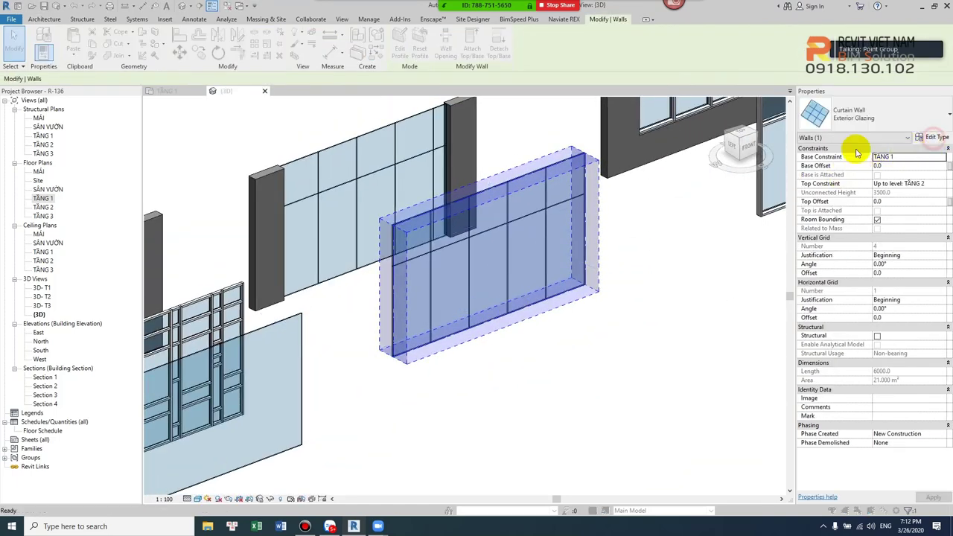
left_click(934, 137)
left_click(719, 72)
type("EG-01")
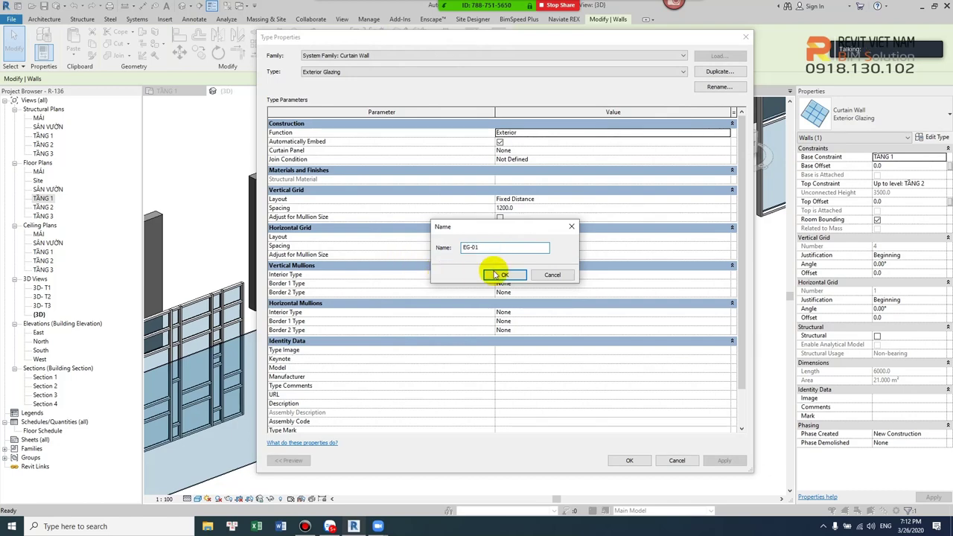
left_click(502, 273)
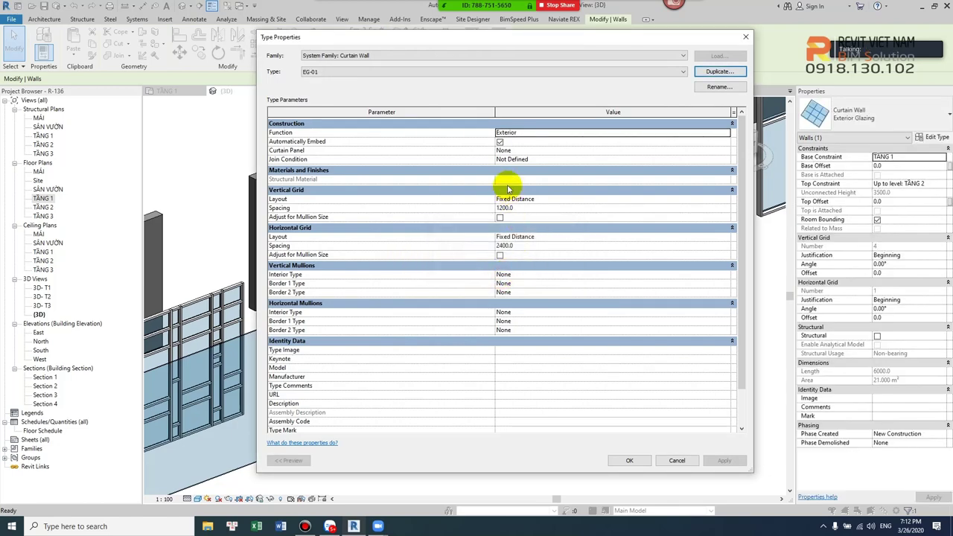
left_click(630, 461)
Duplicate the CW-01 curtain wall type as CW-02.
left_click(625, 438)
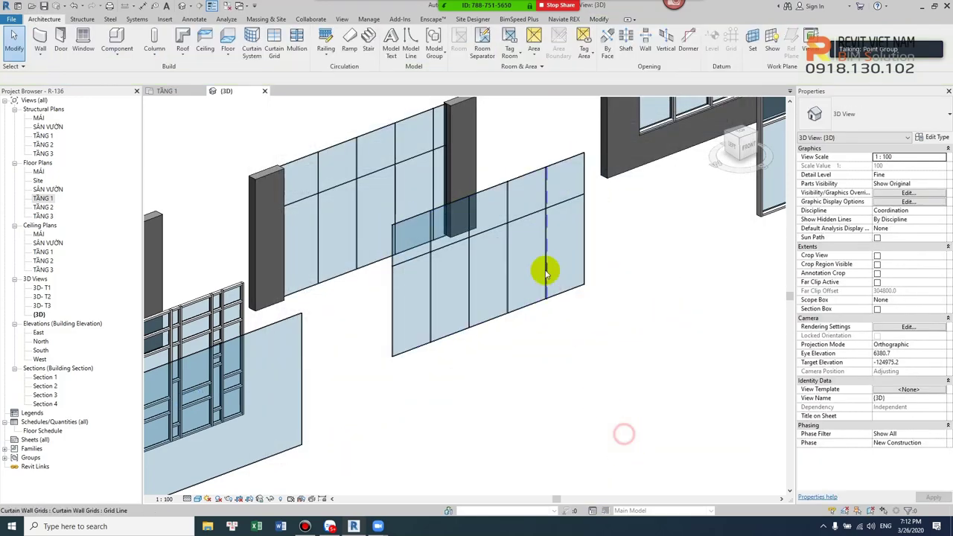
mouse_move(545, 270)
middle_mouse_down("shift")
mouse_move(511, 300)
mouse_move(415, 330)
mouse_move(549, 249)
middle_mouse_up("shift")
left_click(418, 339)
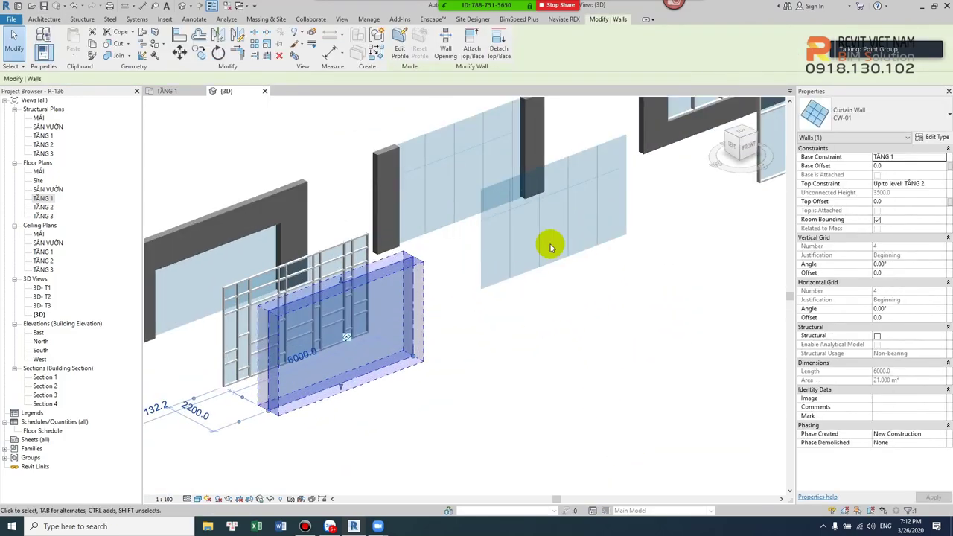
left_click(930, 138)
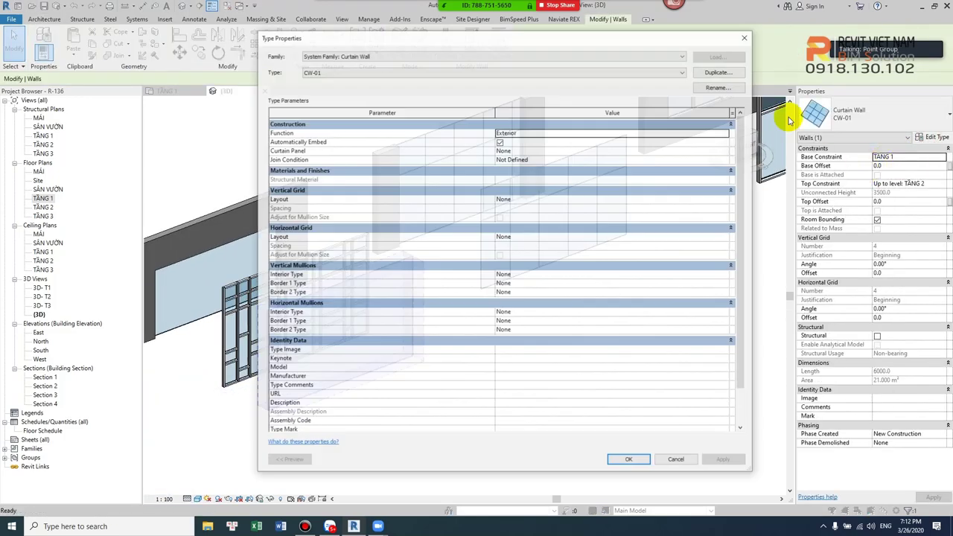
left_click(719, 71)
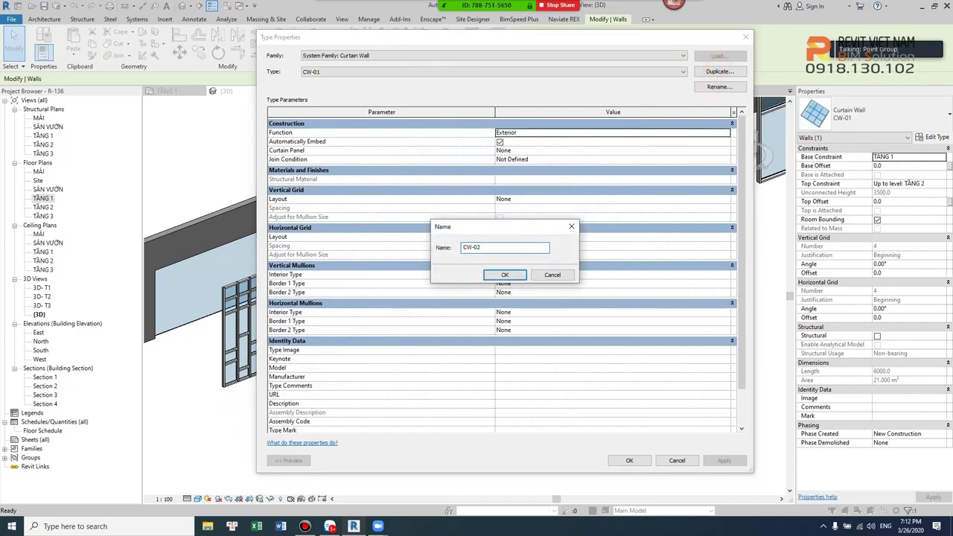
left_click(506, 276)
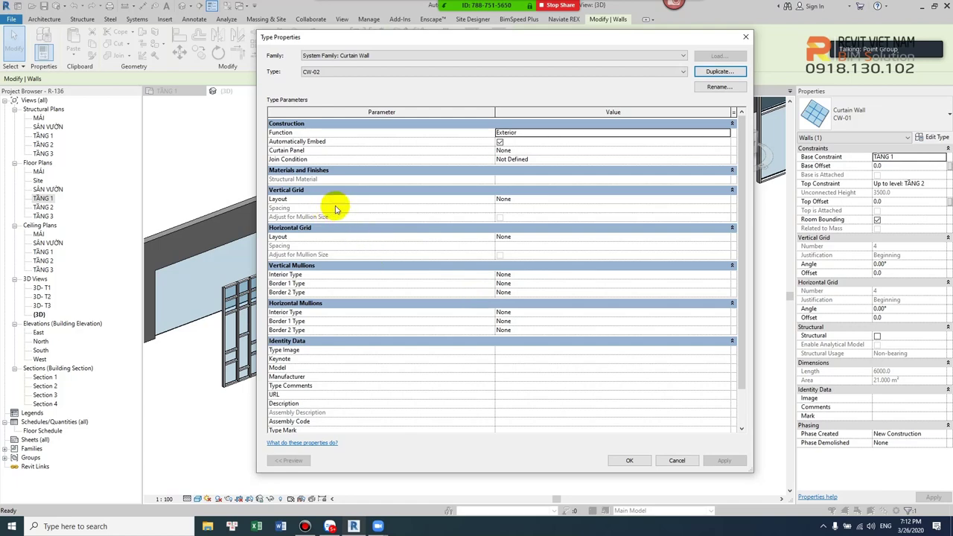
Give CW-02 a Fixed Distance vertical grid layout with 1200 spacing.
left_click(728, 200)
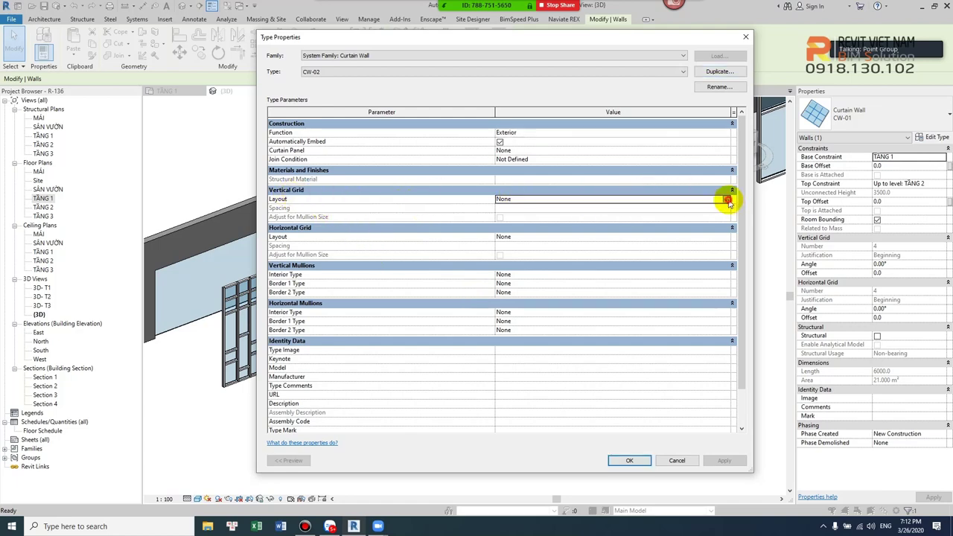
left_click(728, 200)
left_click(525, 215)
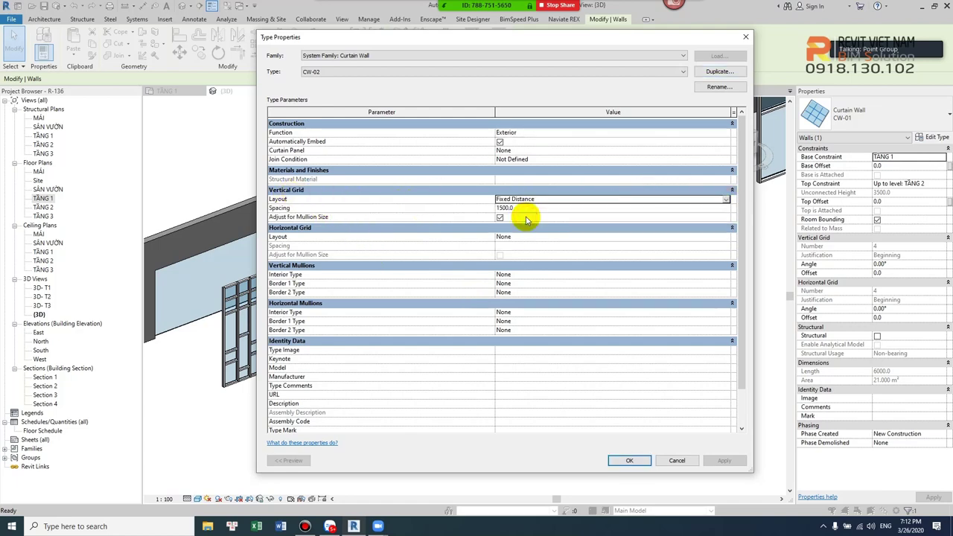
left_click(521, 208)
type("1200")
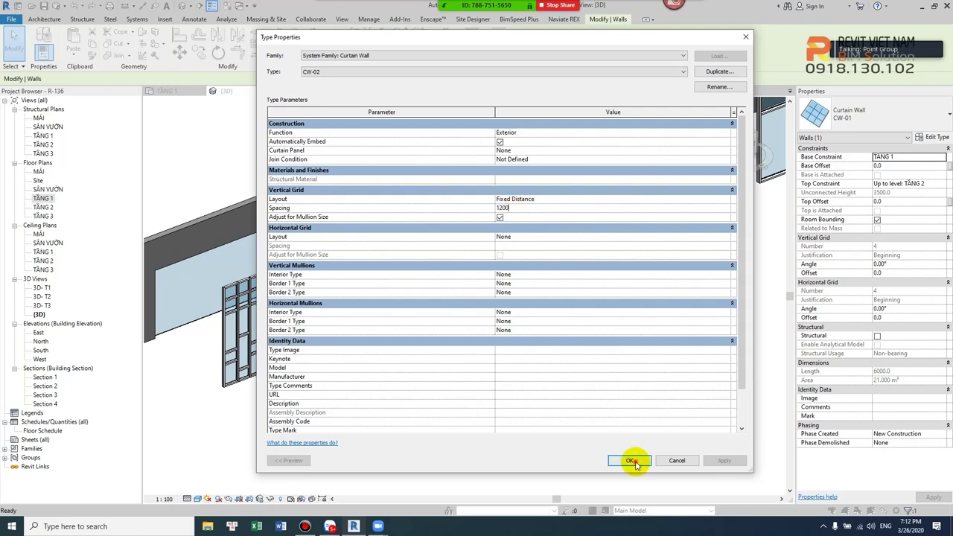
left_click(631, 461)
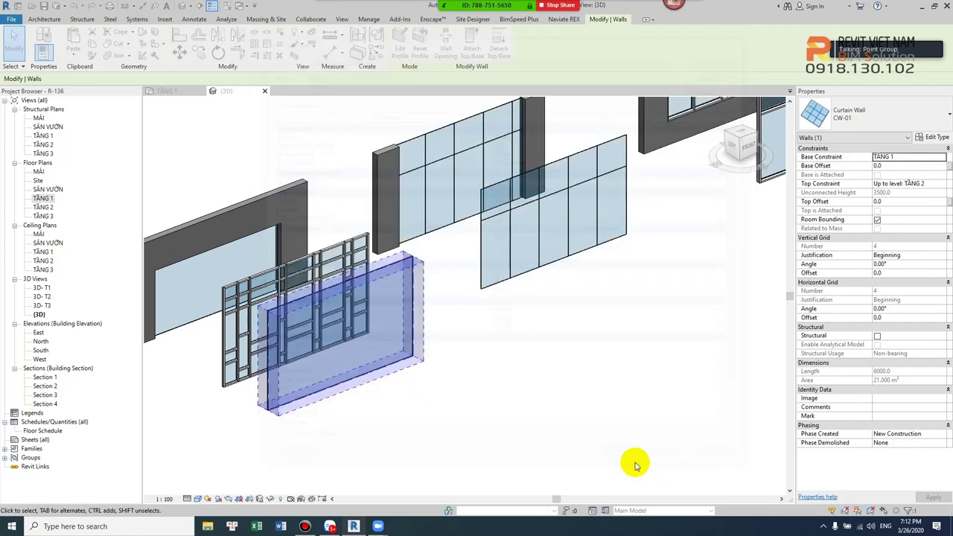
left_click(602, 390)
scroll(345, 419, "up", 2)
scroll(346, 348, "up", 2)
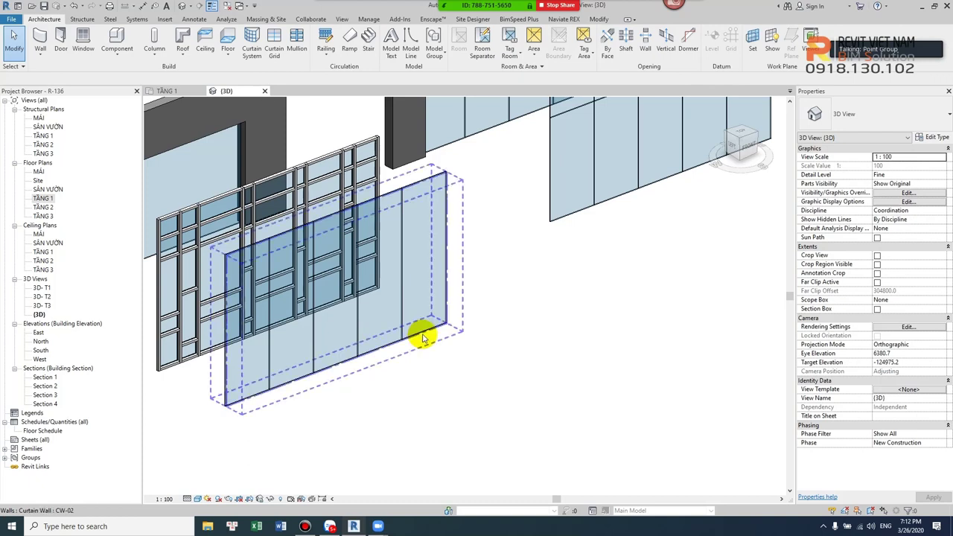
Lengthen the CW-02 wall from 6000 to 7200.
left_click(422, 331)
left_click(299, 343)
type("7200")
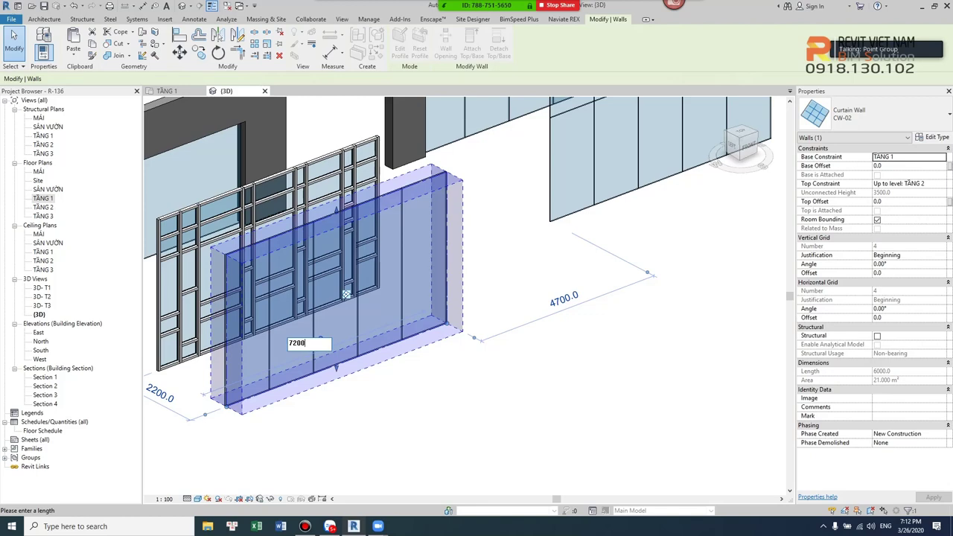
key("Return")
left_click(404, 419)
left_click(313, 376)
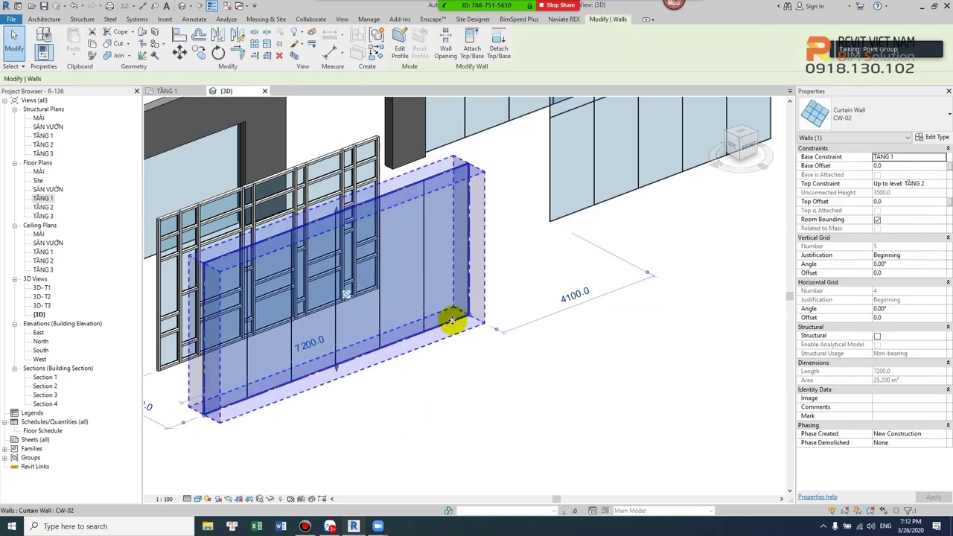
Set the wall's Vertical Grid Justification to End.
scroll(452, 320, "up", 4)
scroll(452, 320, "down", 4)
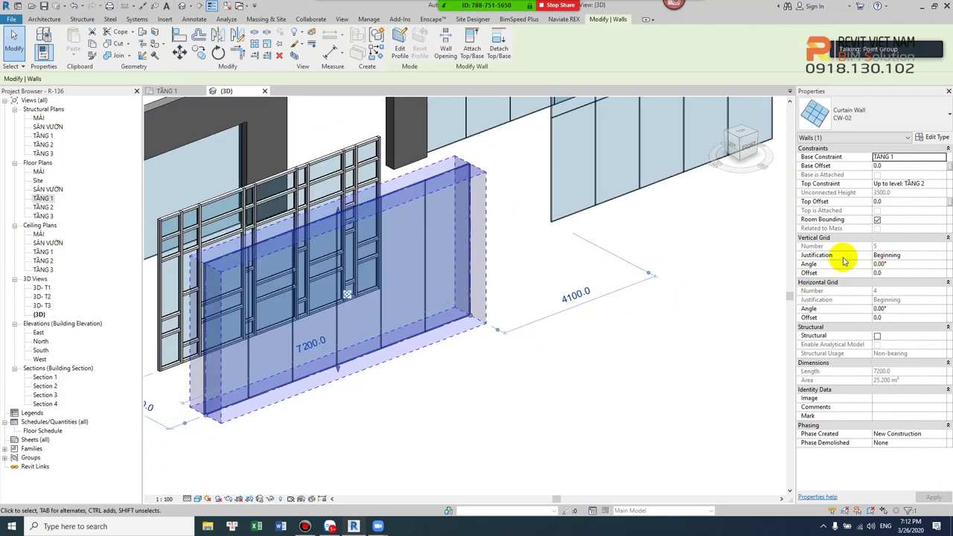
left_click(944, 257)
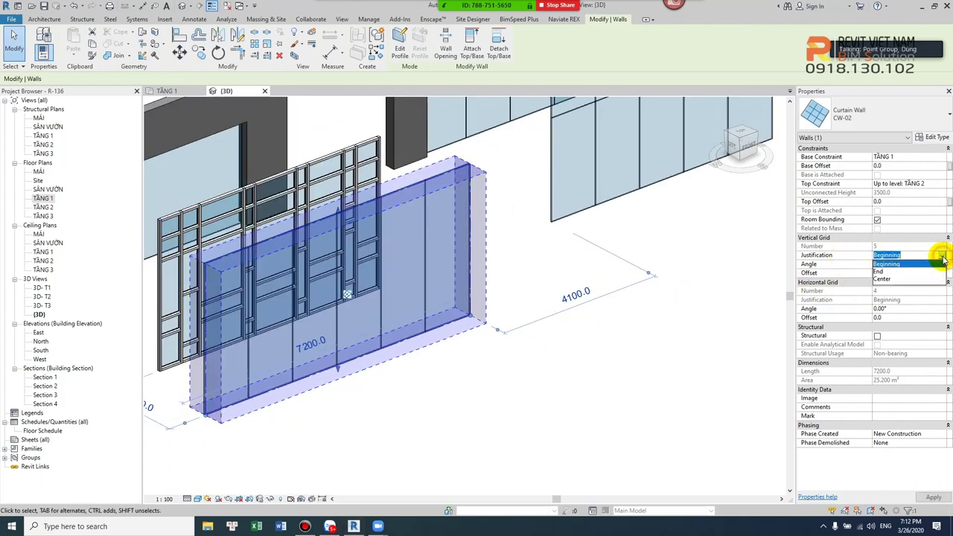
left_click(890, 273)
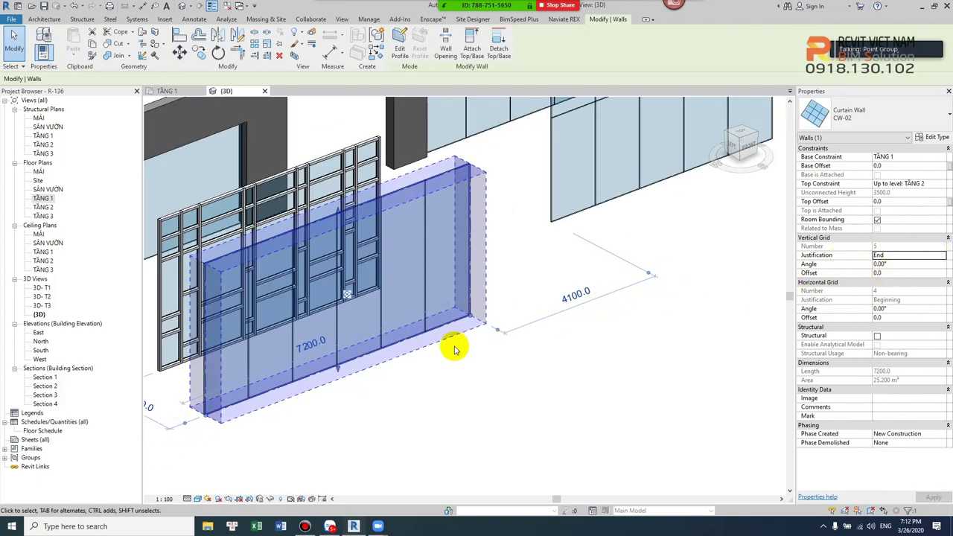
Change the wall length to 6325, then inspect a single vertical grid line.
left_click(305, 344)
type("6325")
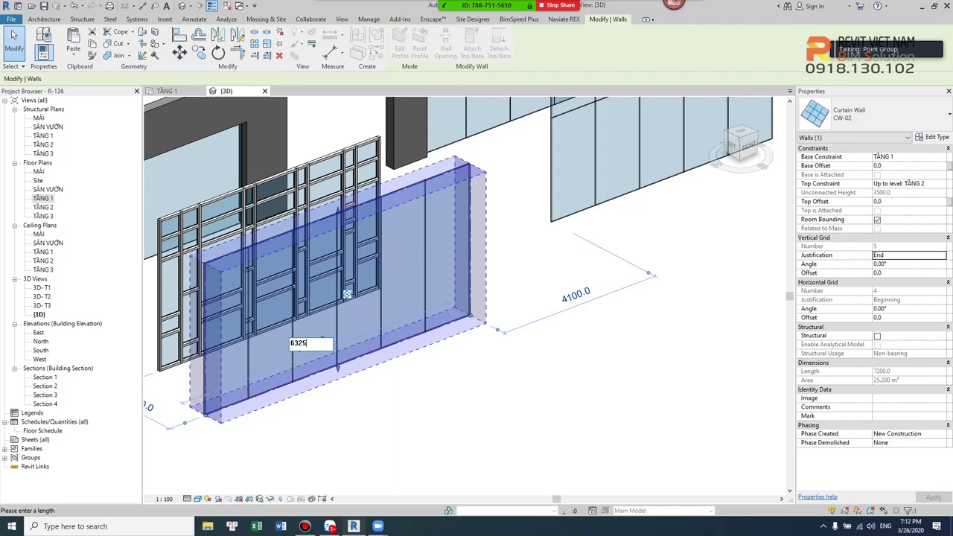
key("Return")
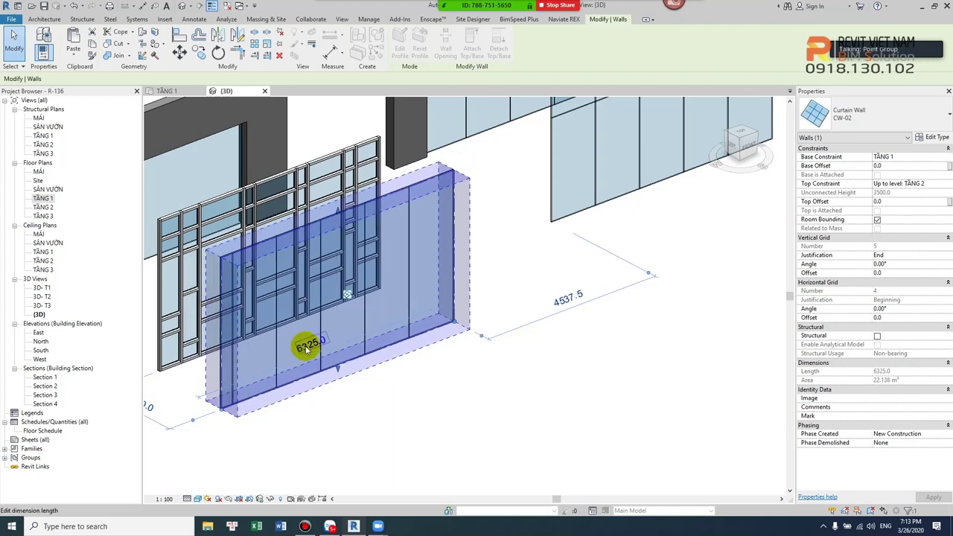
left_click(379, 389)
key("c")
key("g")
left_click(410, 340)
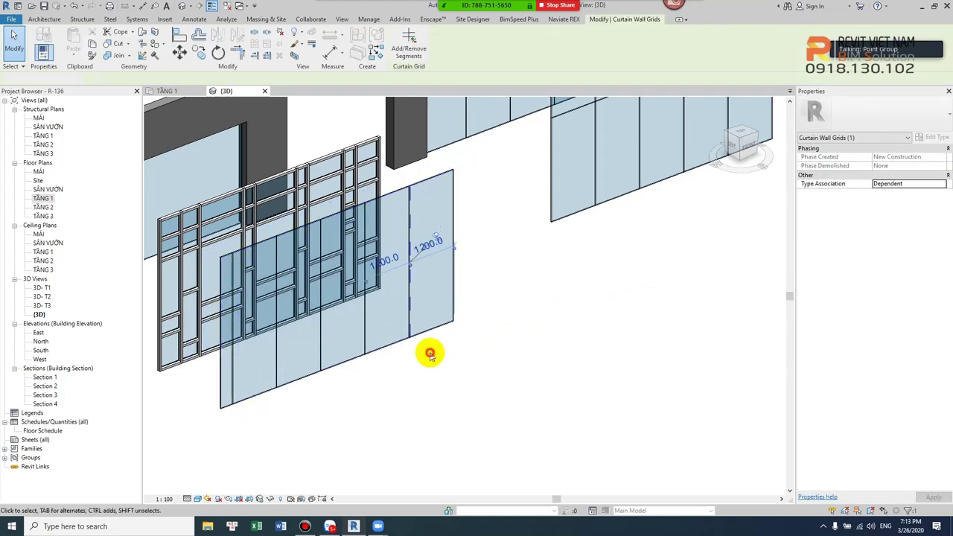
key("Escape")
left_click(347, 380)
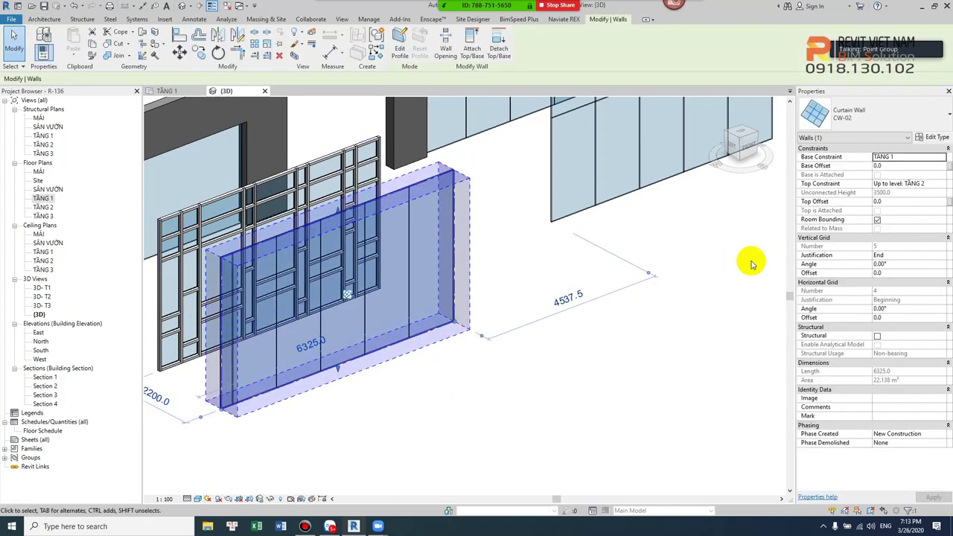
Try Center vertical grid justification on the CW-02 wall.
left_click(933, 253)
left_click(900, 267)
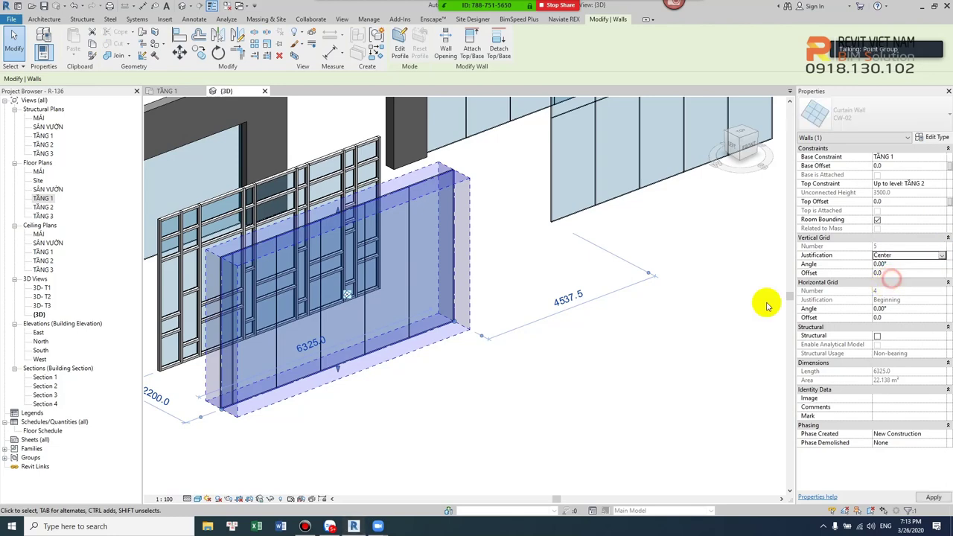
left_click(438, 389)
left_click(342, 358)
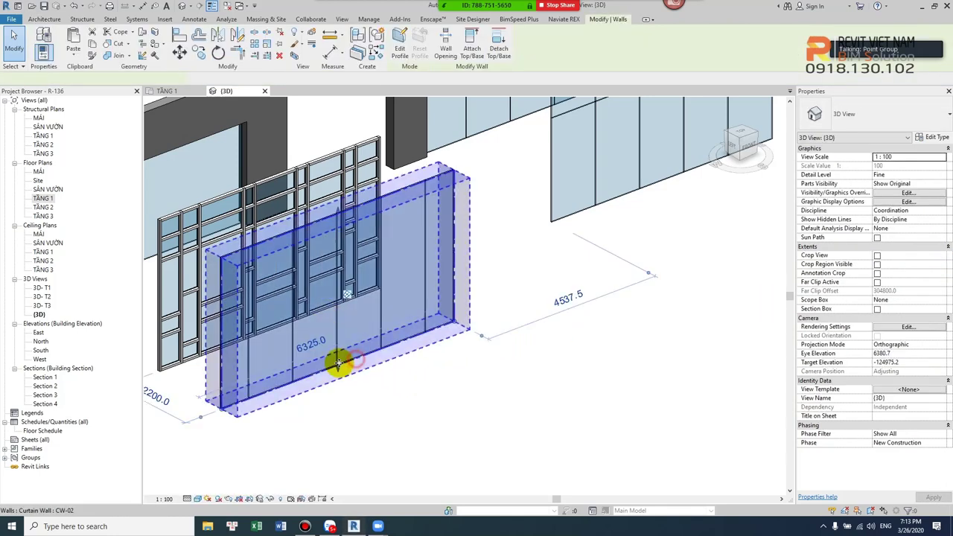
scroll(419, 330, "up", 2)
left_click(421, 377)
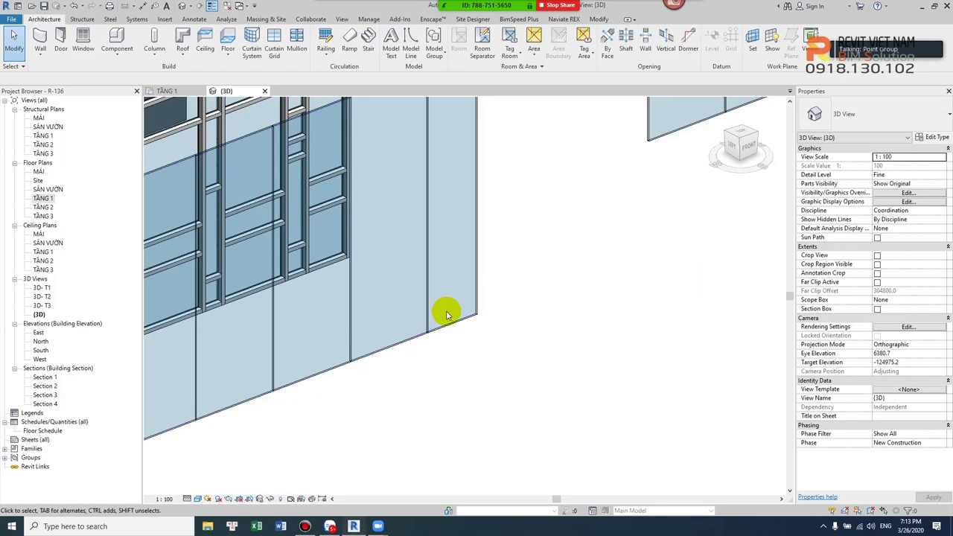
scroll(304, 369, "down", 2)
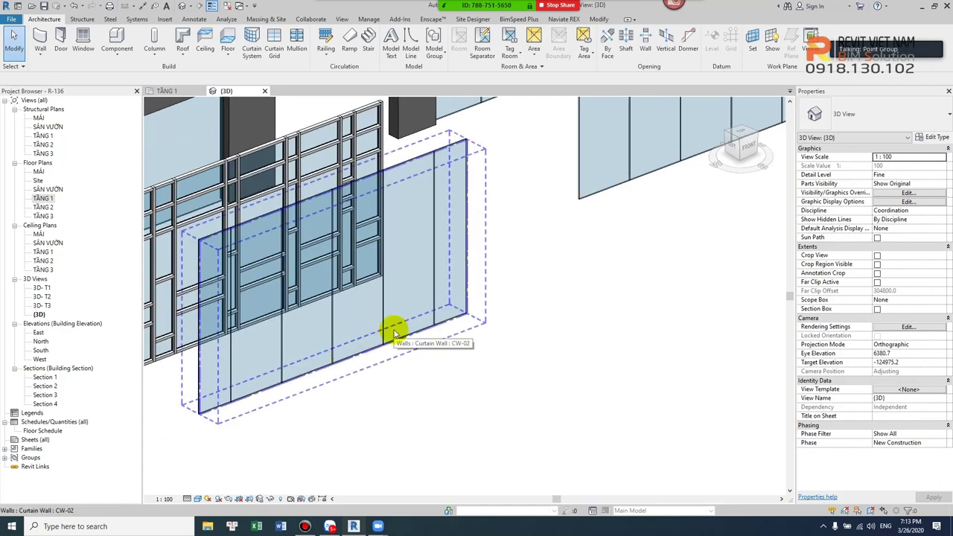
scroll(309, 338, "up", 3)
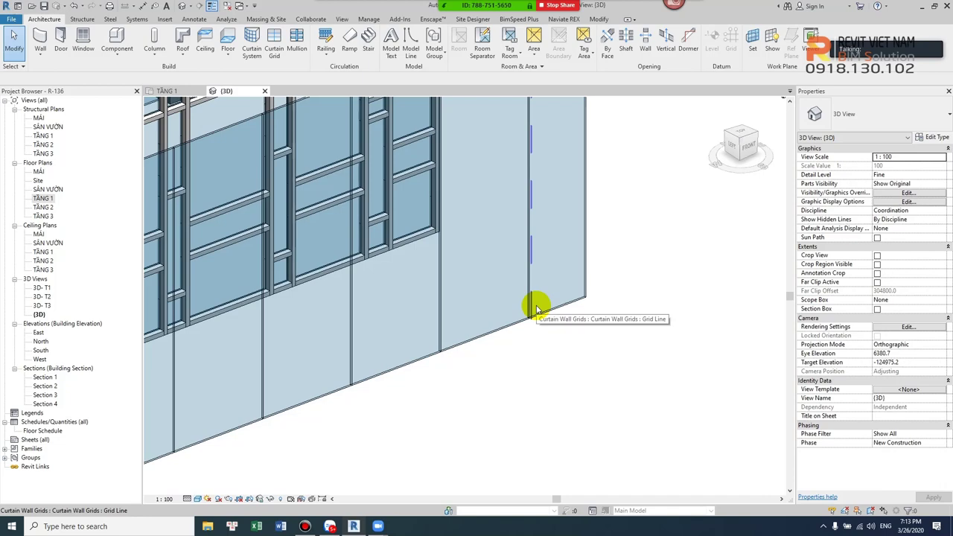
scroll(536, 307, "down", 3)
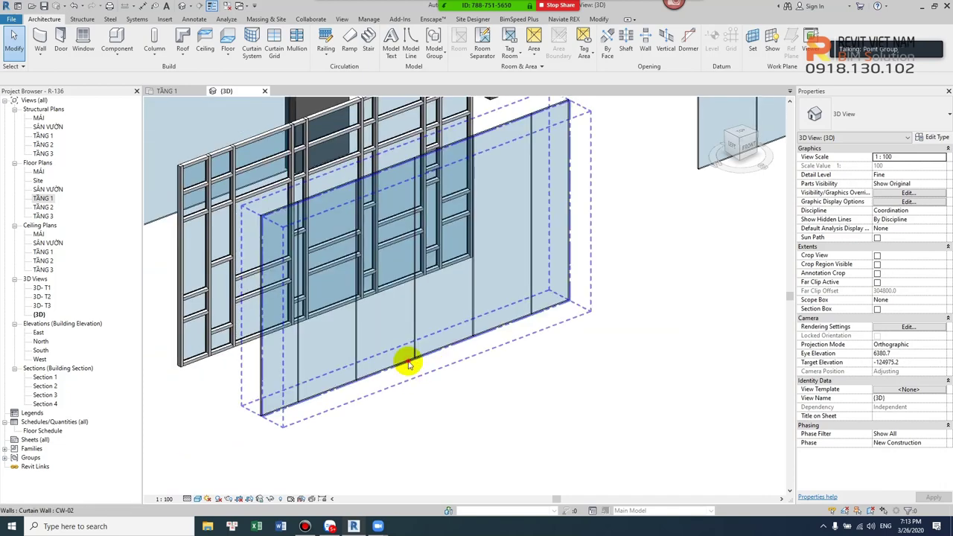
left_click(408, 364)
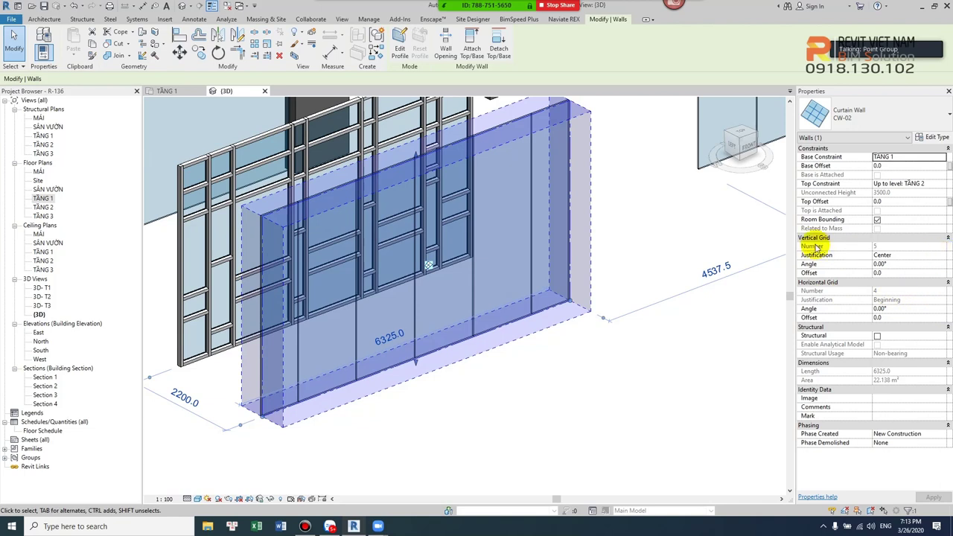
Cycle vertical grid justification through Beginning, End, Center, and back to Beginning.
left_click(942, 255)
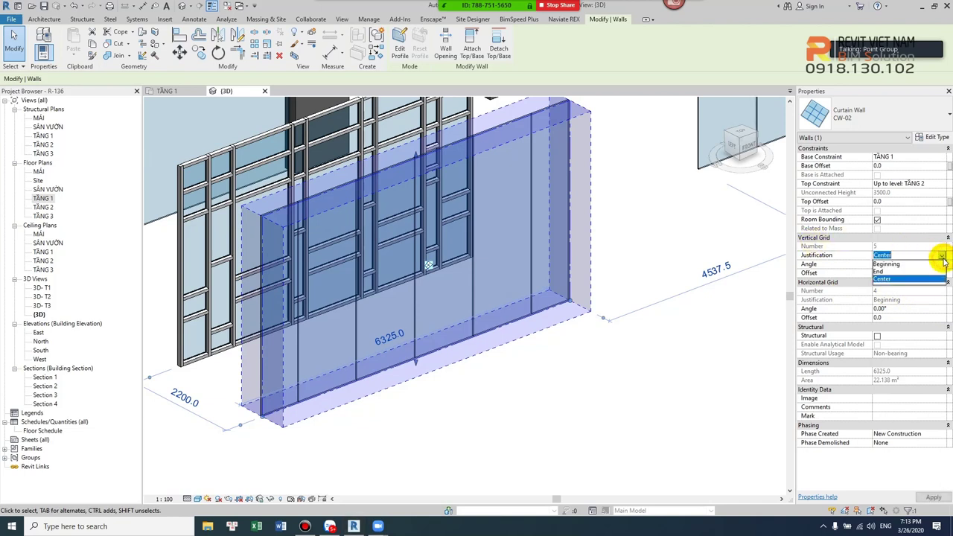
left_click(885, 264)
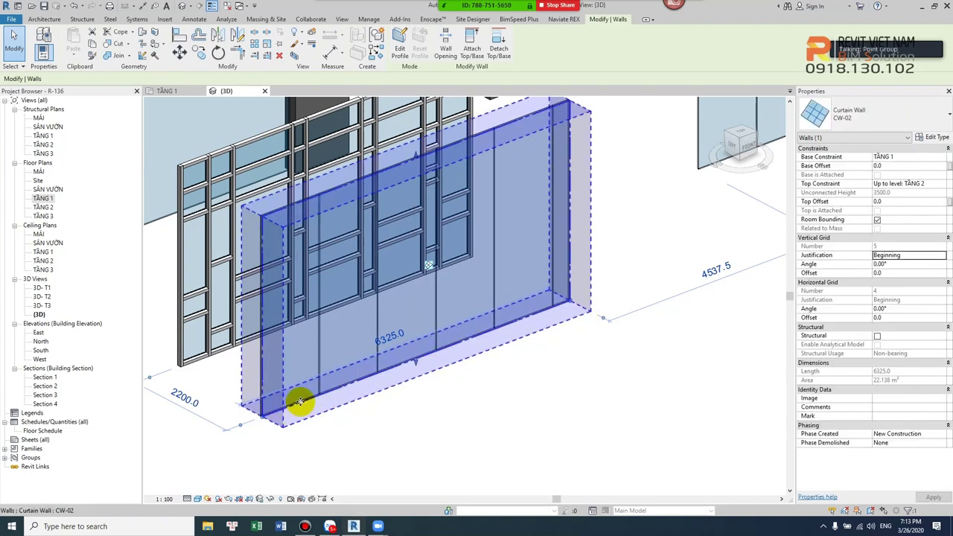
scroll(586, 297, "up", 3)
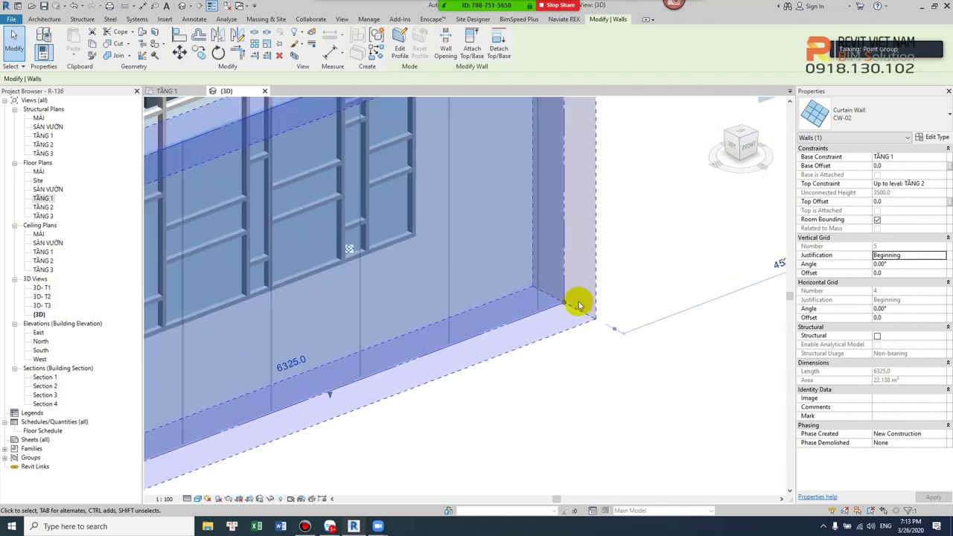
left_click(942, 256)
left_click(882, 272)
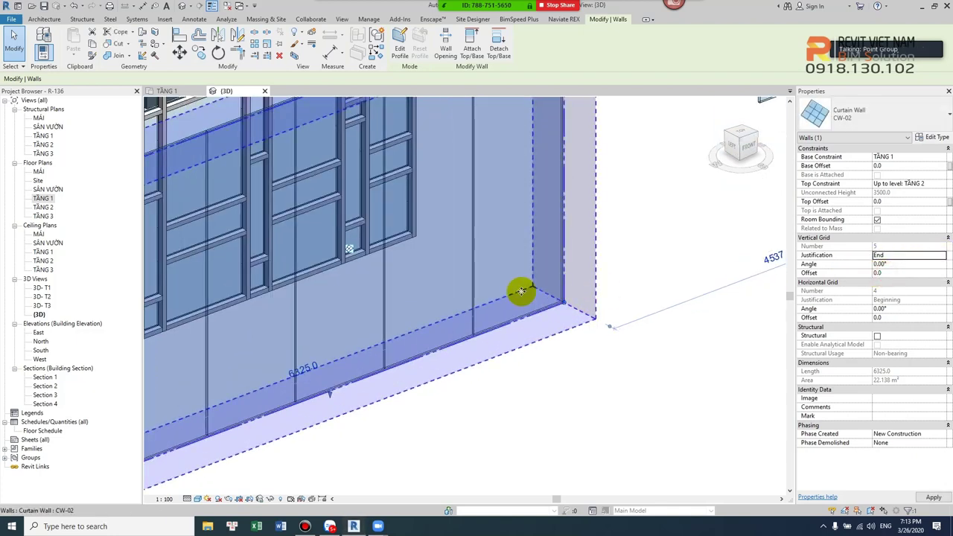
scroll(590, 297, "down", 3)
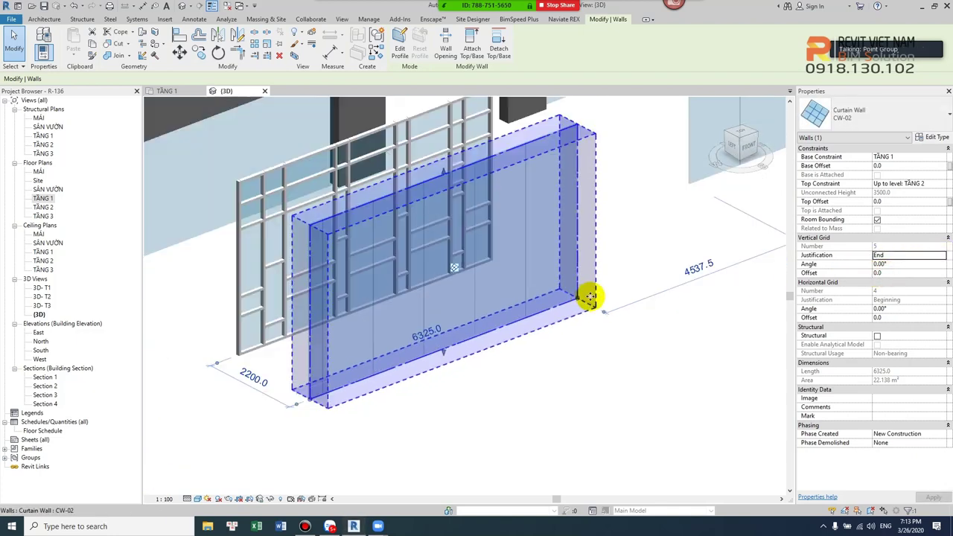
left_click(942, 256)
left_click(883, 280)
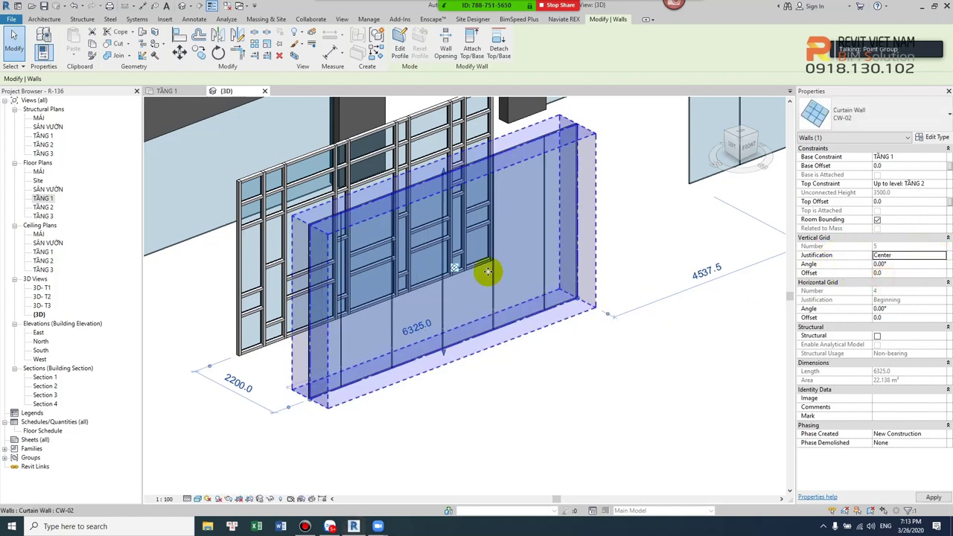
left_click(944, 257)
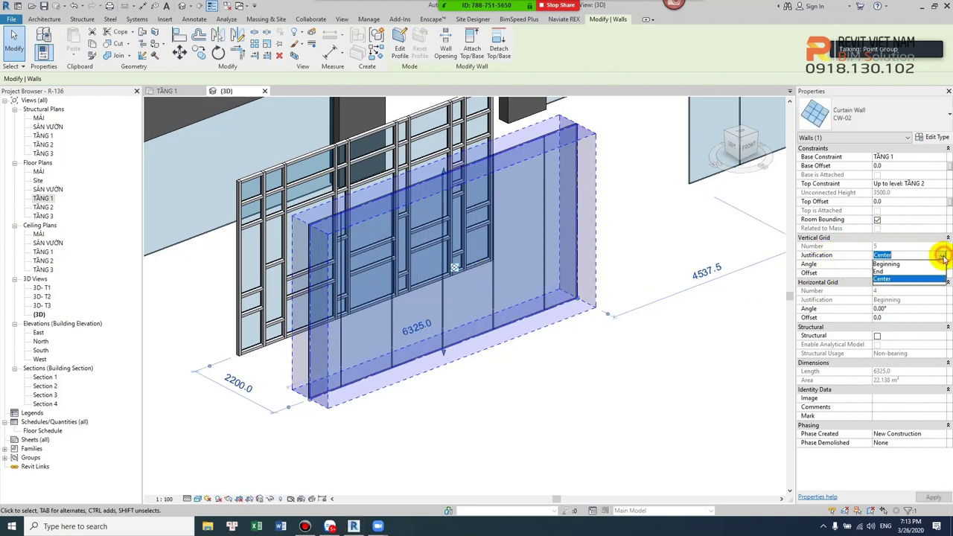
left_click(886, 265)
type("45")
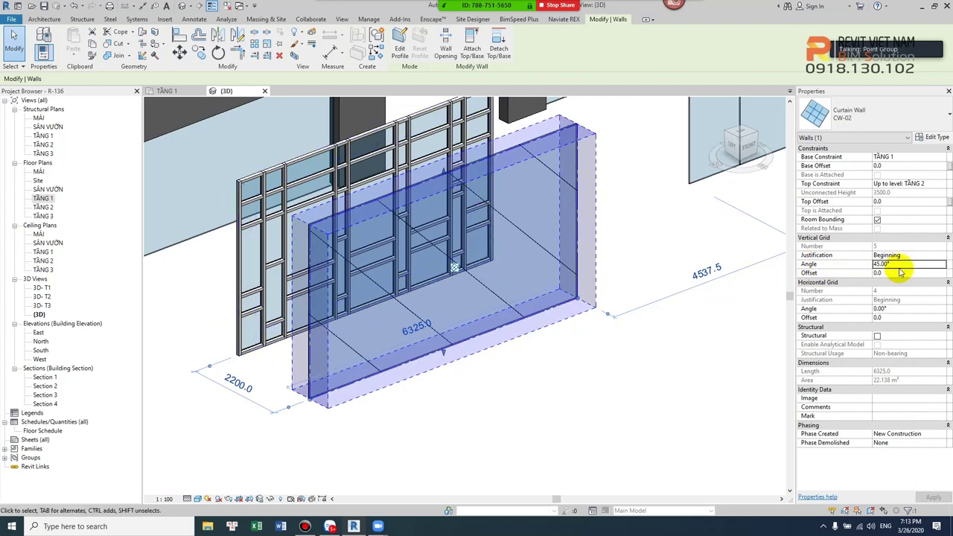
Preview the 45° vertical grid angle, then reset it to 0°.
left_click(653, 351)
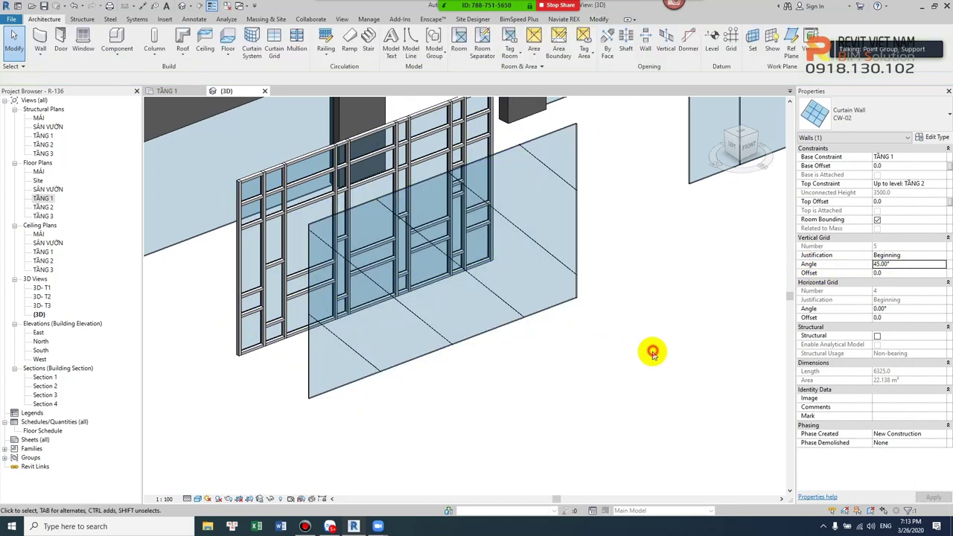
left_click(570, 294)
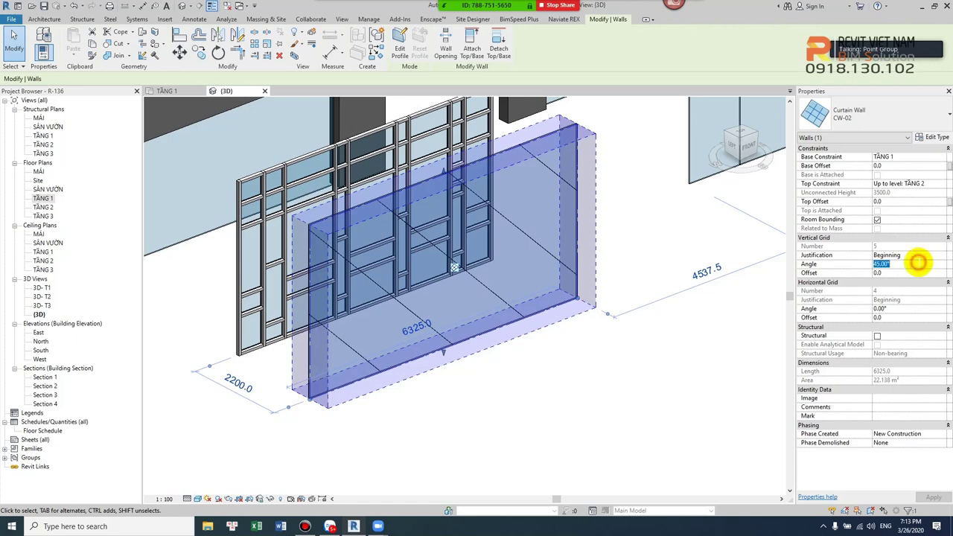
type("0")
left_click(592, 340)
Set the curtain wall type's horizontal grid layout to Fixed Distance.
scroll(592, 341, "down", 3)
left_click(558, 318)
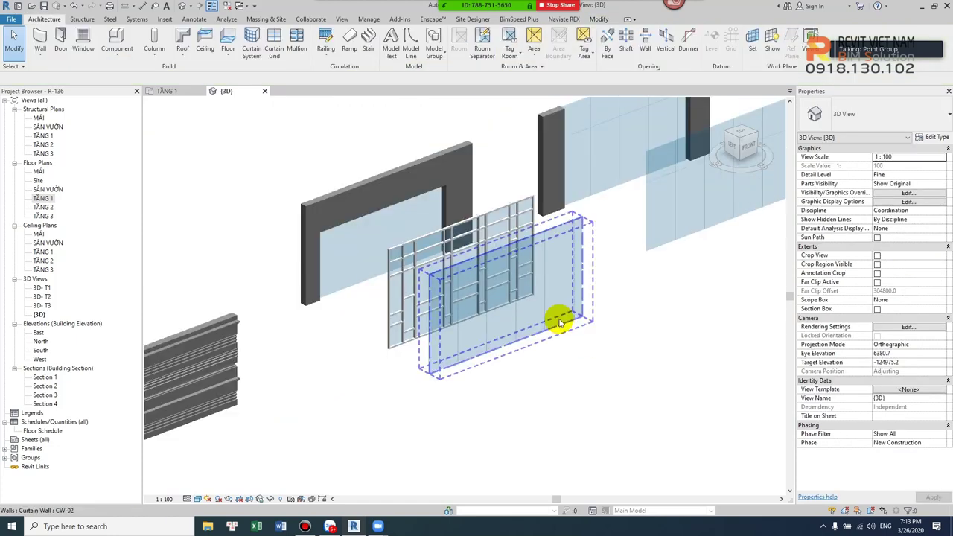
left_click(933, 137)
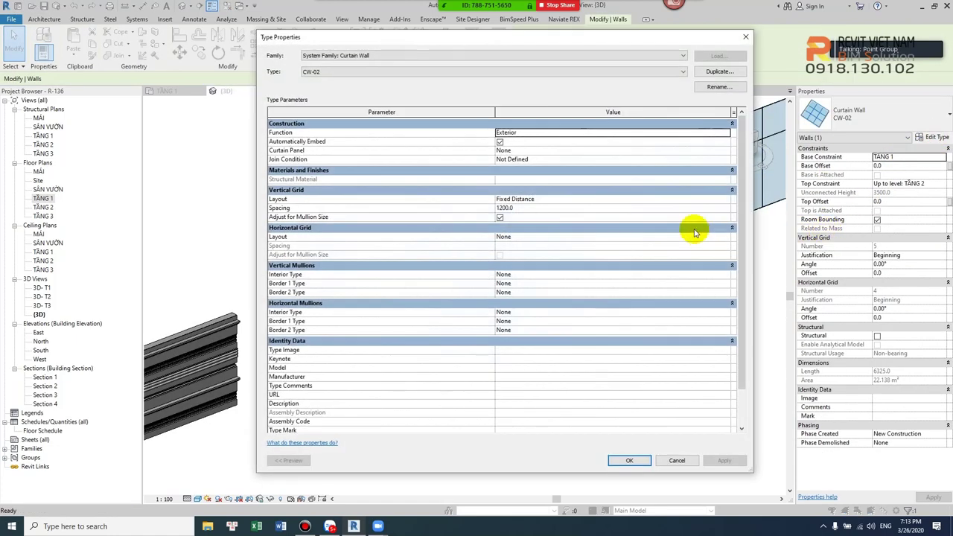
left_click(723, 236)
left_click(726, 237)
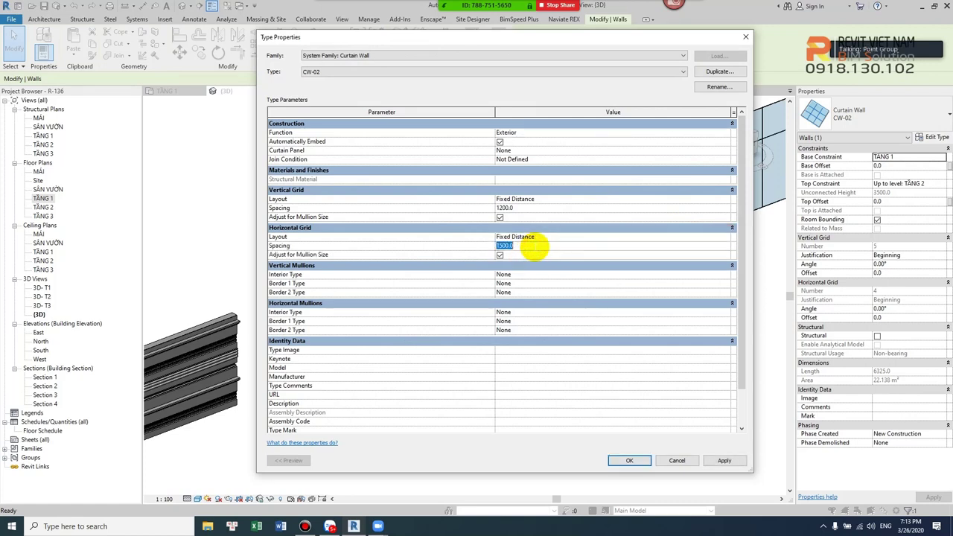
left_click(629, 460)
Orbit the model and select the front CW-02 curtain wall.
mouse_move(632, 424)
middle_mouse_down("shift")
mouse_move(604, 265)
mouse_move(564, 276)
middle_mouse_up("shift")
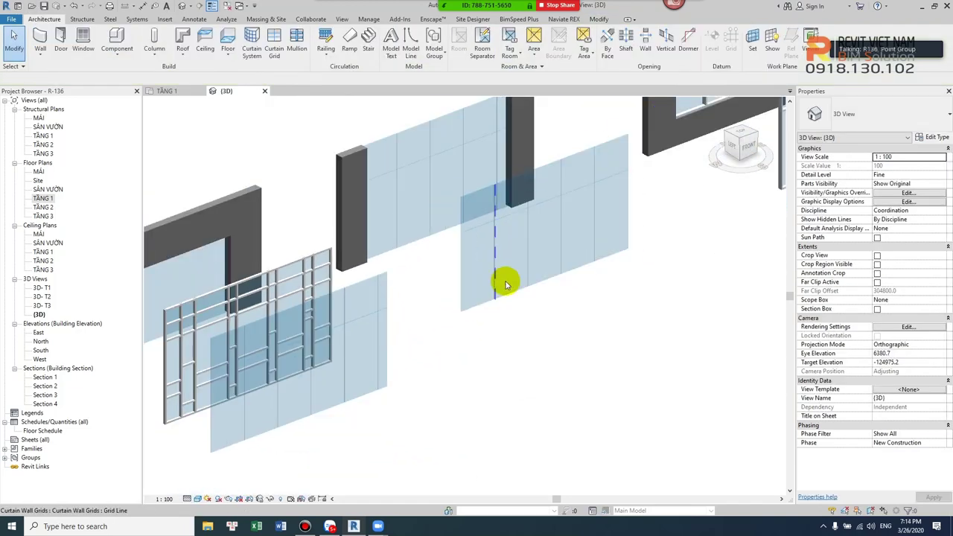
left_click(447, 276)
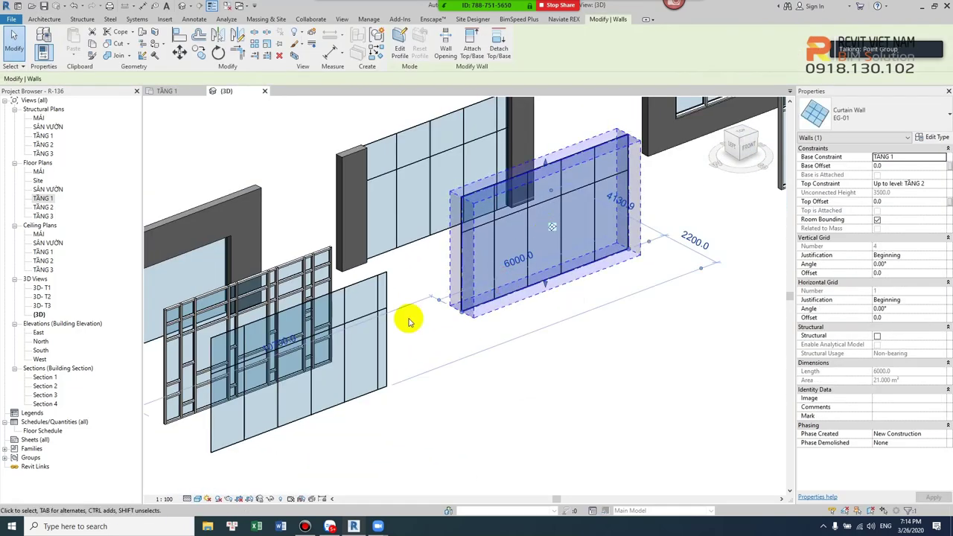
left_click(422, 359)
left_click(484, 295)
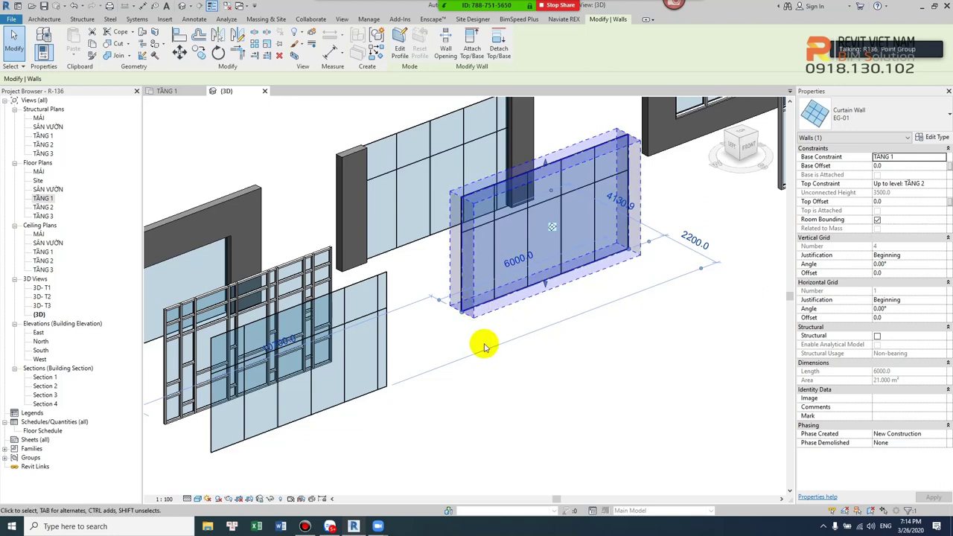
scroll(507, 270, "up", 1)
scroll(511, 329, "up", 2)
middle_click_drag(400, 385, 496, 341)
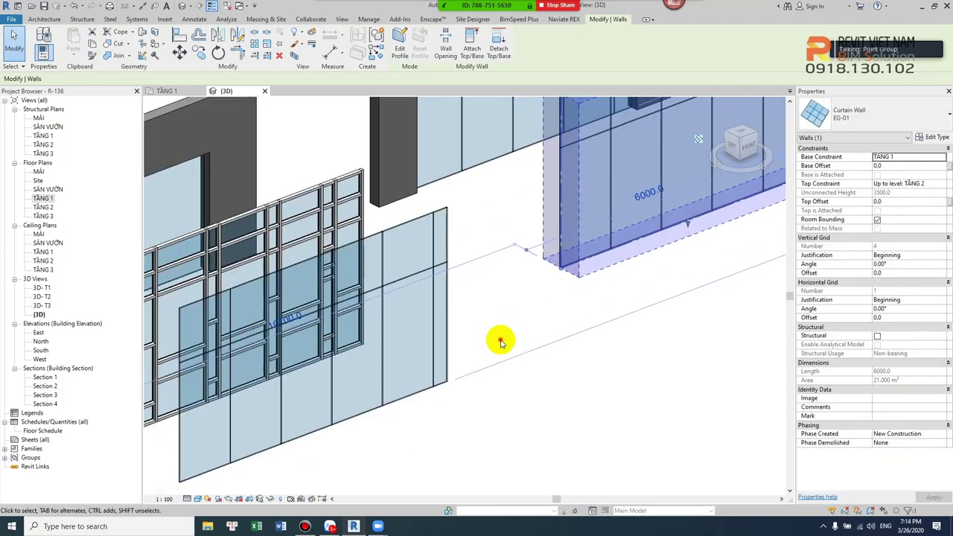
left_click(496, 341)
left_click(452, 340)
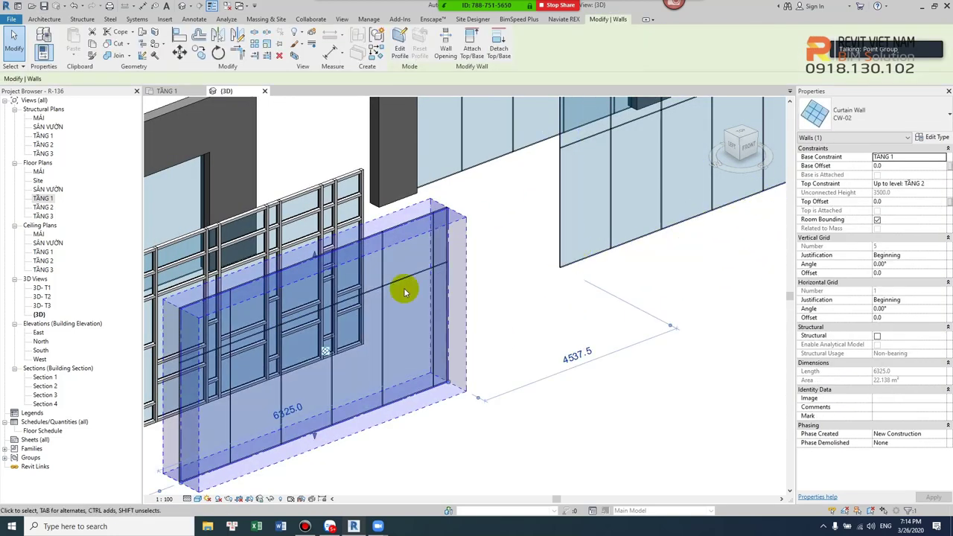
Change the CW-02 type's vertical grid layout to Fixed Number.
scroll(404, 287, "down", 1)
scroll(404, 287, "down", 1)
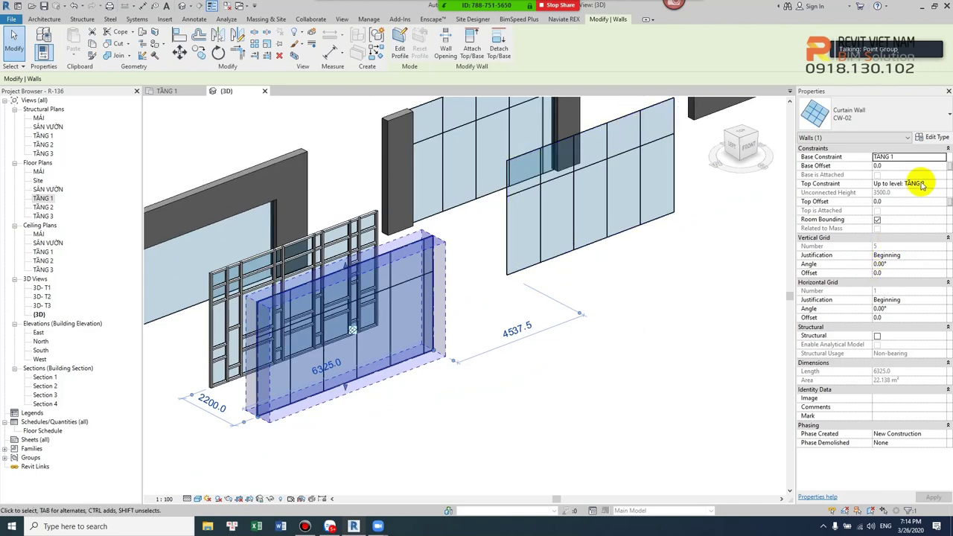
left_click(927, 137)
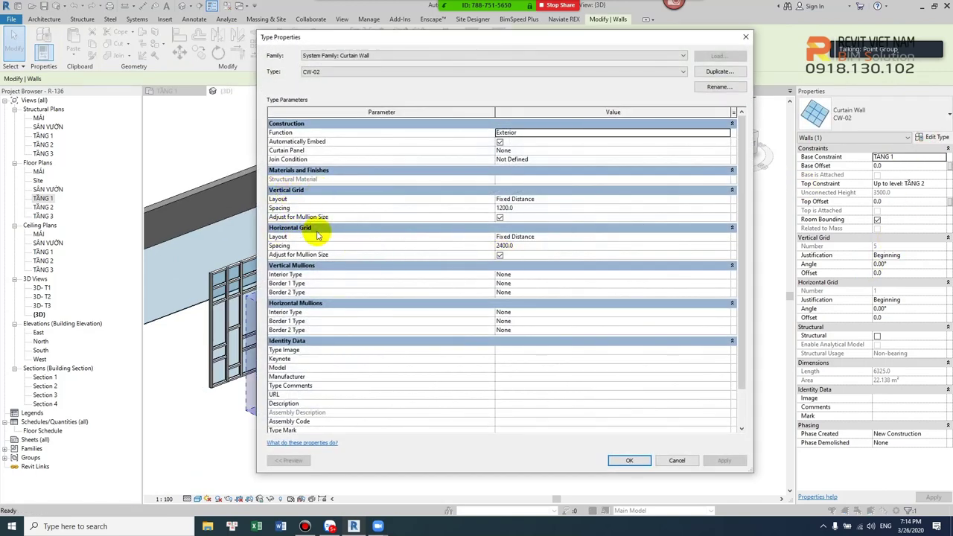
left_click(689, 190)
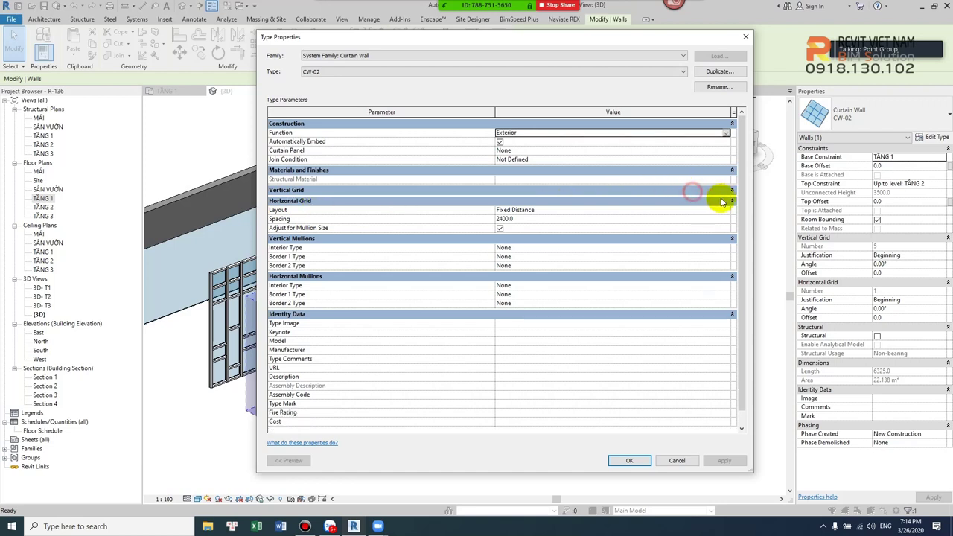
left_click(691, 191)
left_click(726, 199)
left_click(726, 199)
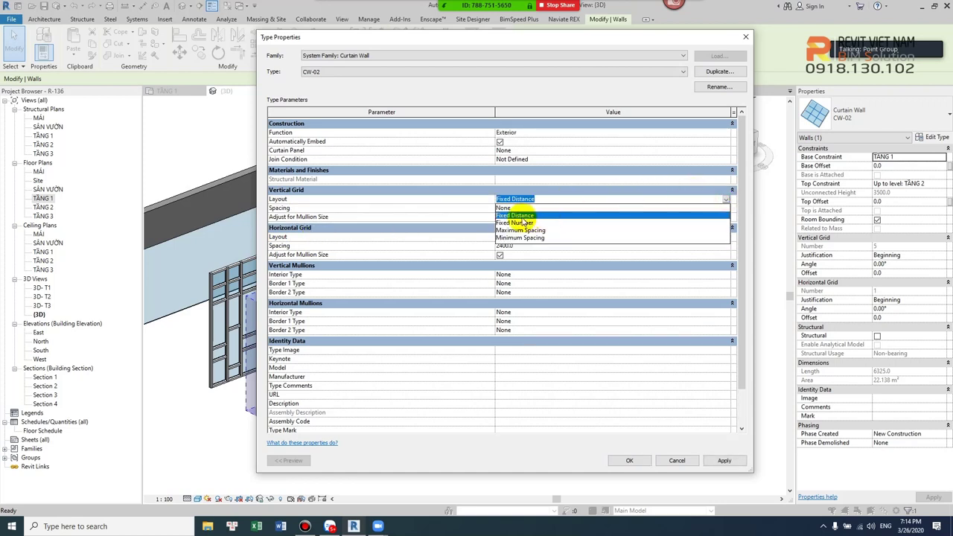
left_click(533, 222)
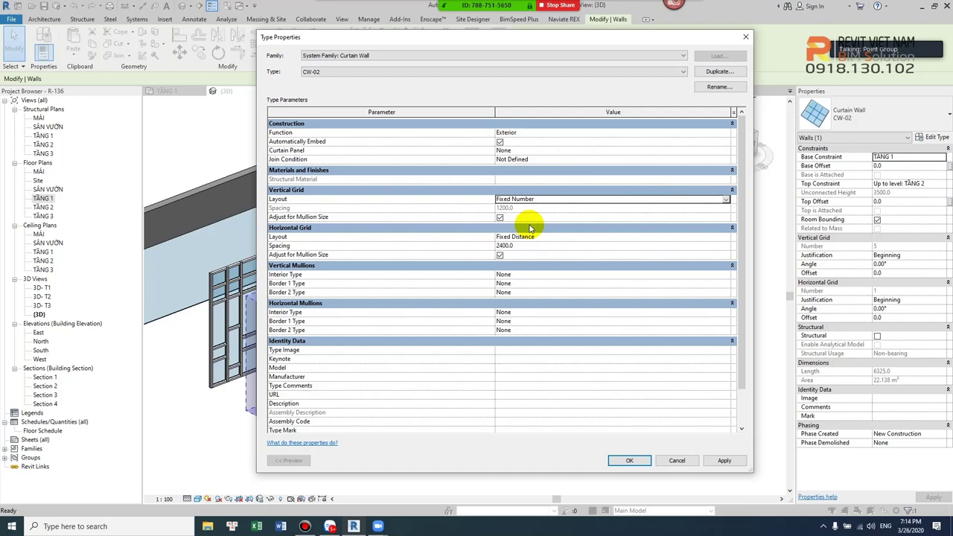
left_click(624, 459)
left_click(574, 436)
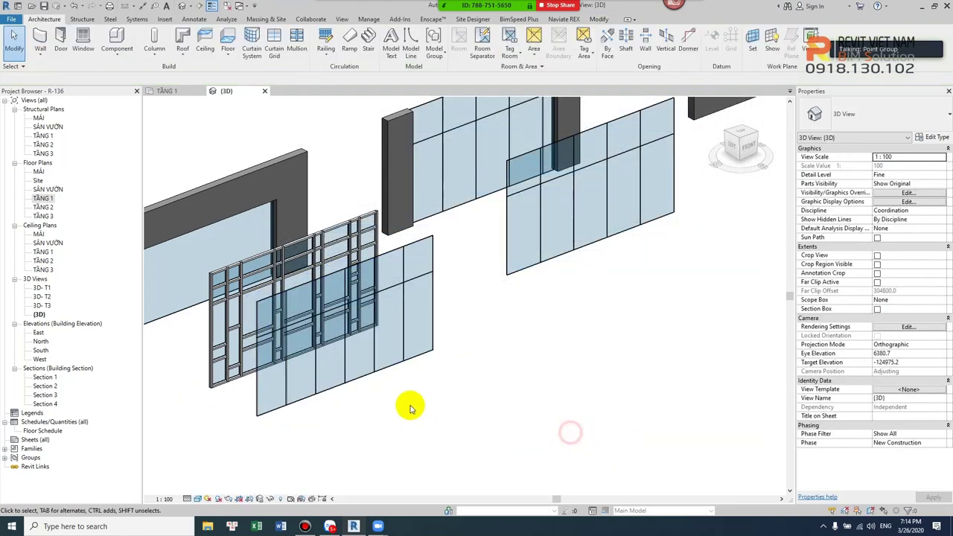
left_click(399, 377)
type("3")
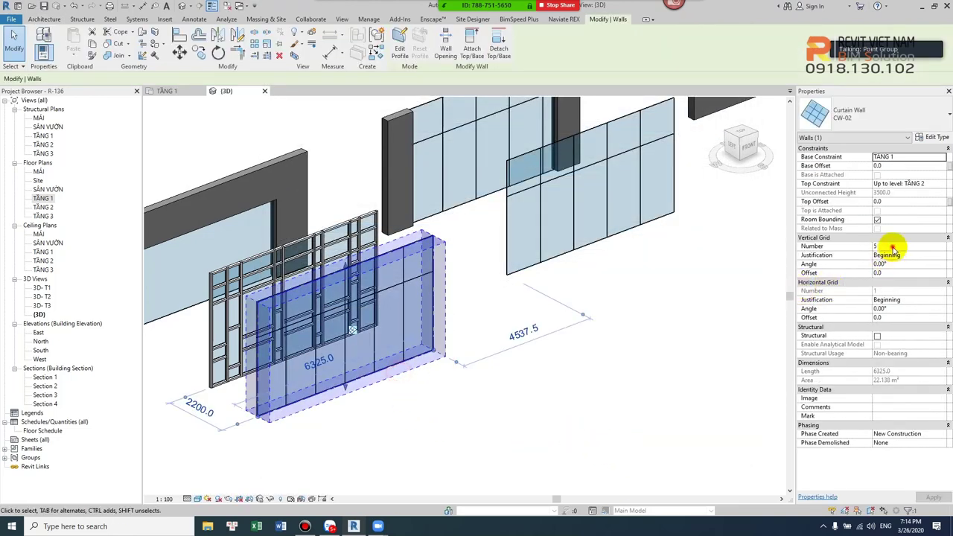
Try Maximum Spacing as CW-02's vertical grid layout.
left_click(504, 409)
scroll(336, 305, "up", 3)
scroll(278, 404, "up", 2)
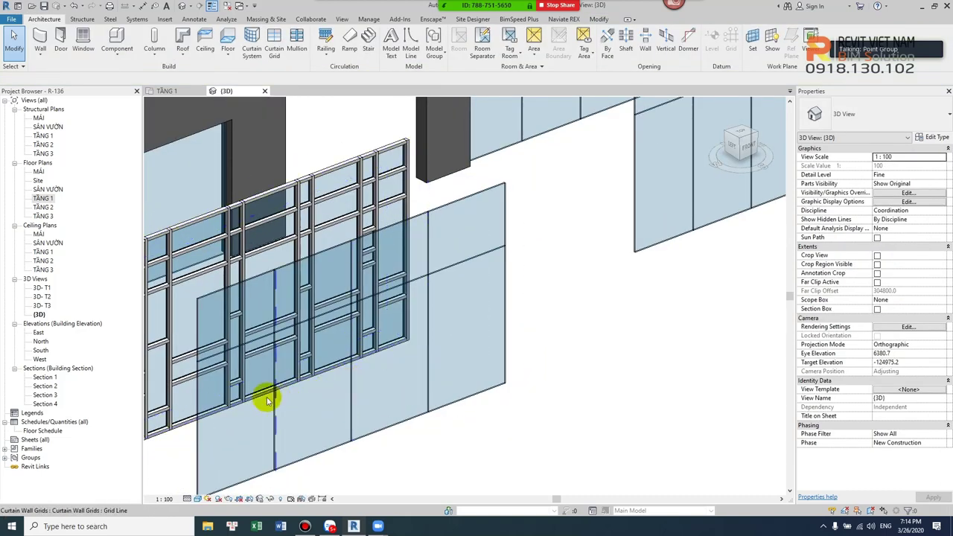
left_click(469, 400)
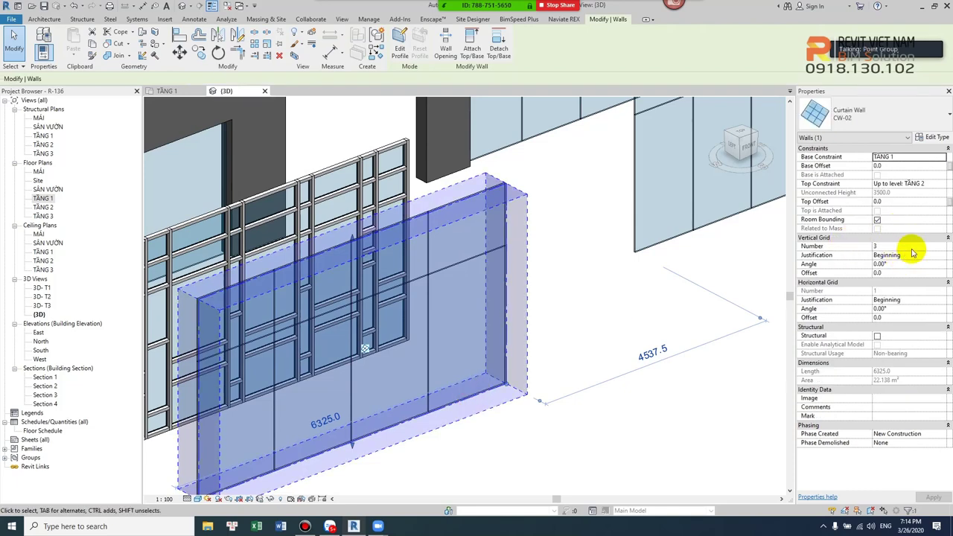
left_click(932, 139)
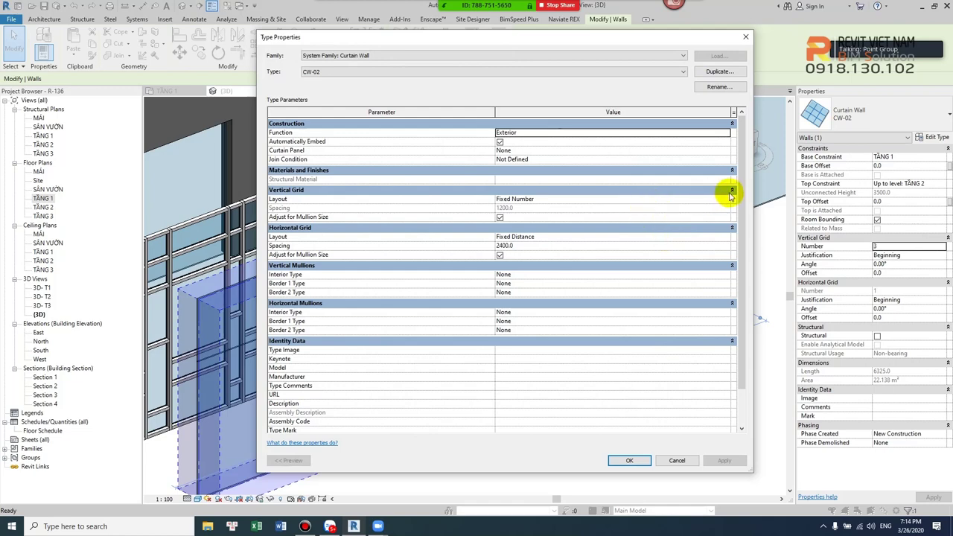
left_click(730, 191)
left_click(731, 200)
left_click(738, 190)
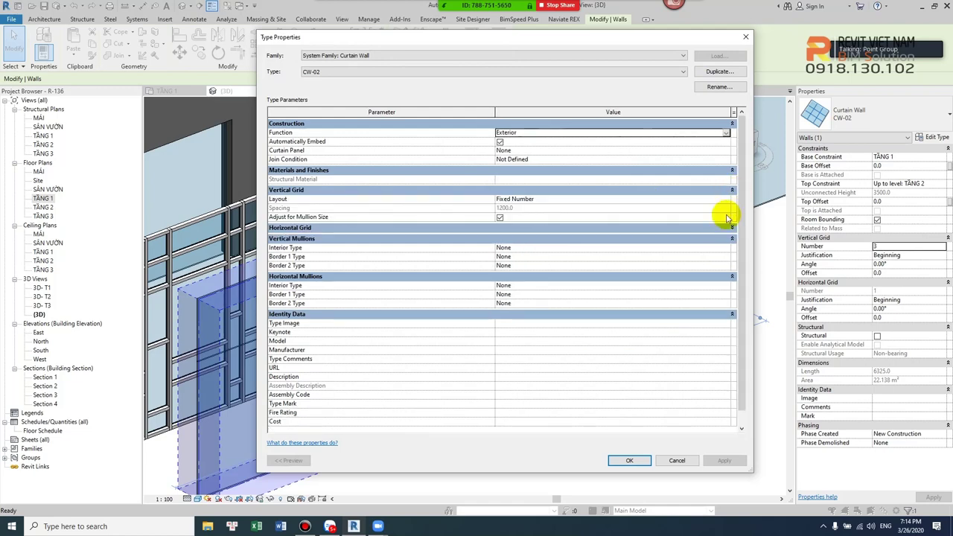
left_click(720, 228)
left_click(726, 199)
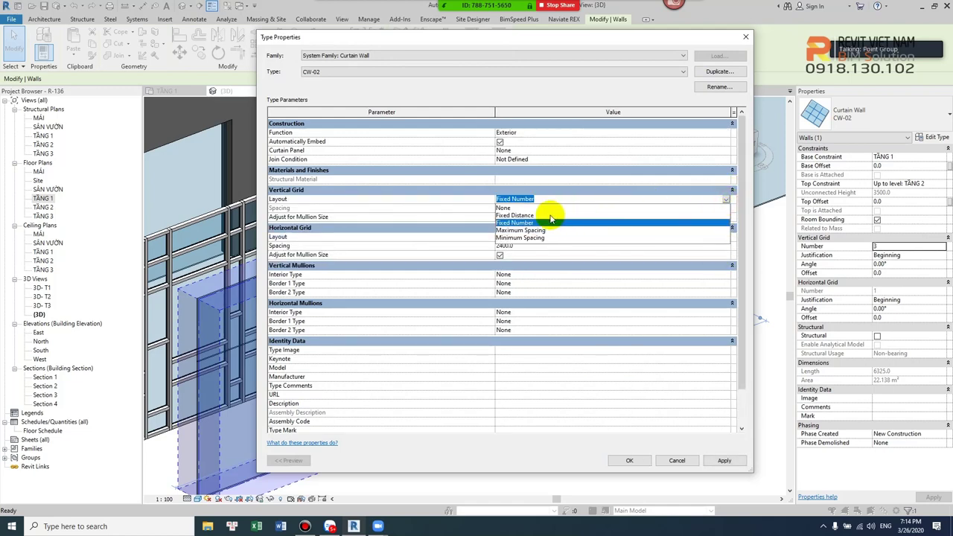
left_click(532, 230)
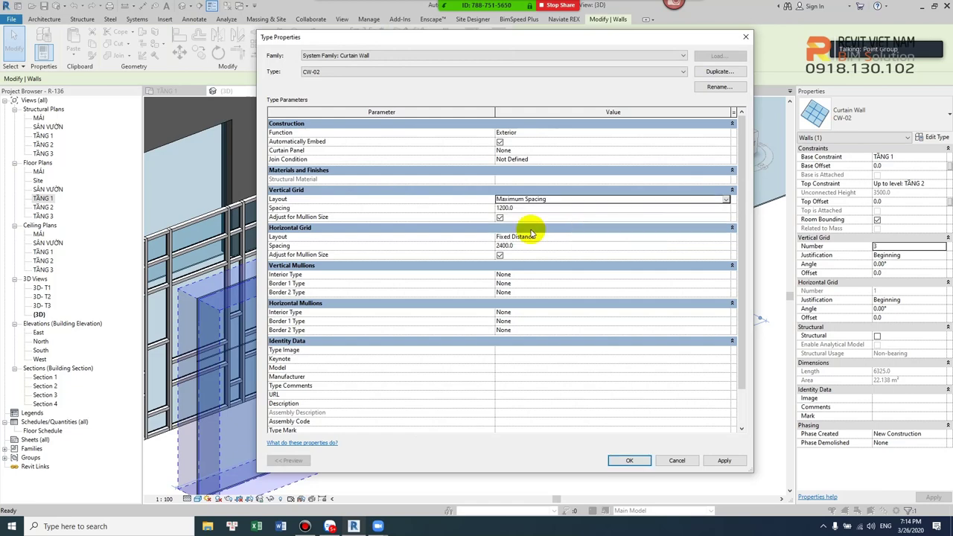
Return the vertical grid layout to Fixed Distance at 1200 spacing.
left_click(522, 209)
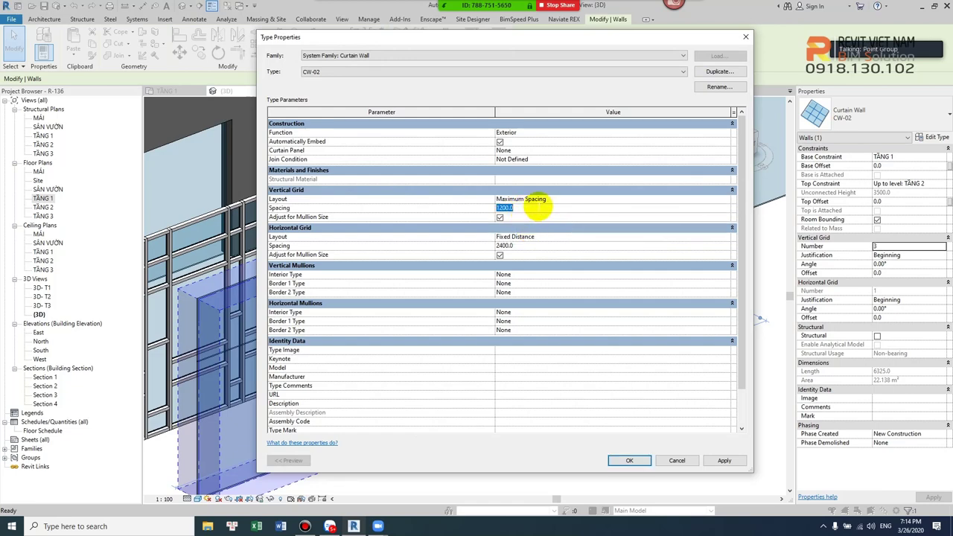
left_click(721, 199)
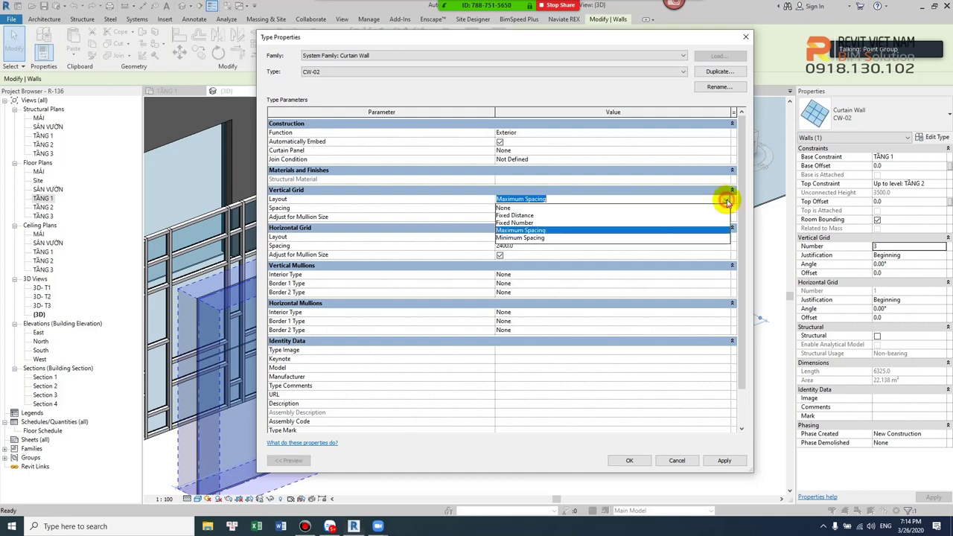
left_click(529, 215)
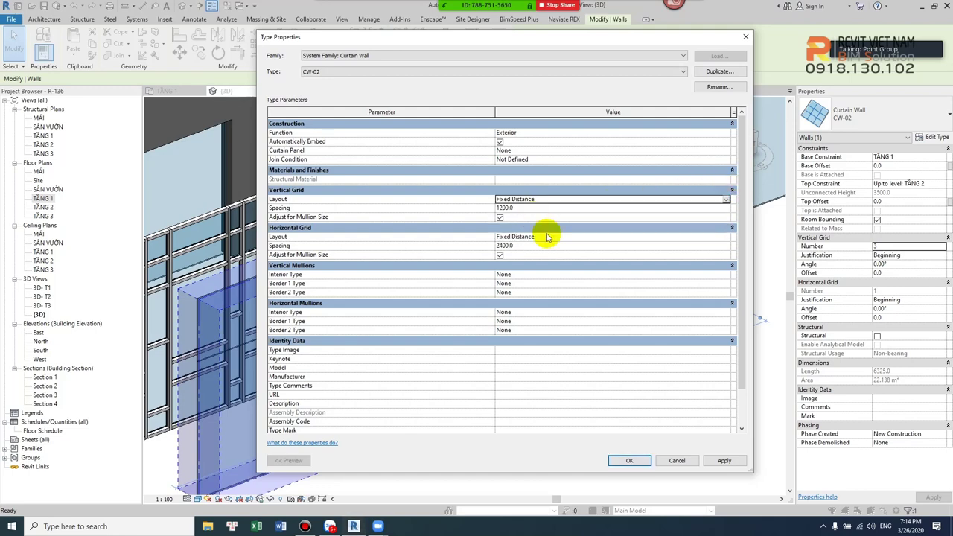
left_click(630, 461)
Orbit to the other walls and select the Storefront curtain wall.
left_click(628, 446)
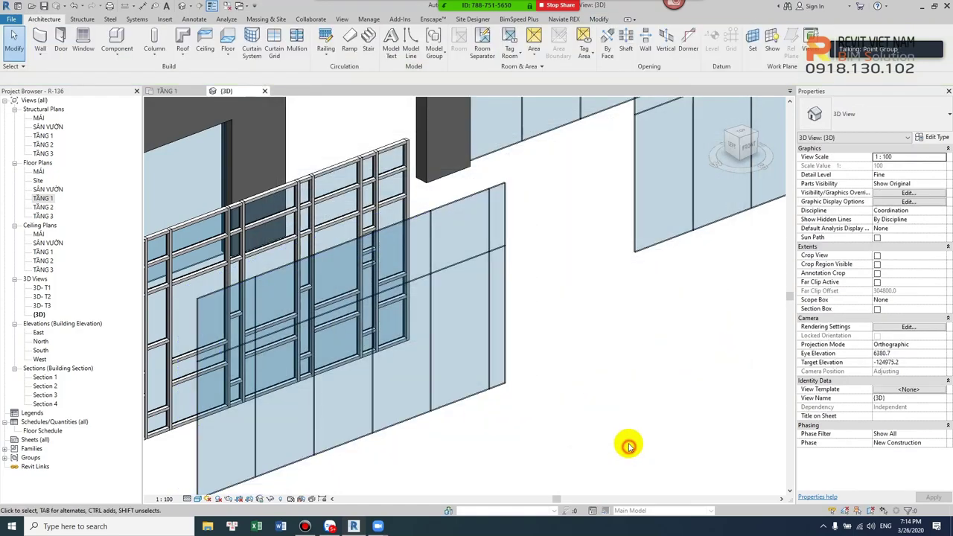
mouse_move(625, 442)
middle_mouse_down("shift")
mouse_move(606, 376)
mouse_move(547, 365)
mouse_move(425, 376)
middle_mouse_up("shift")
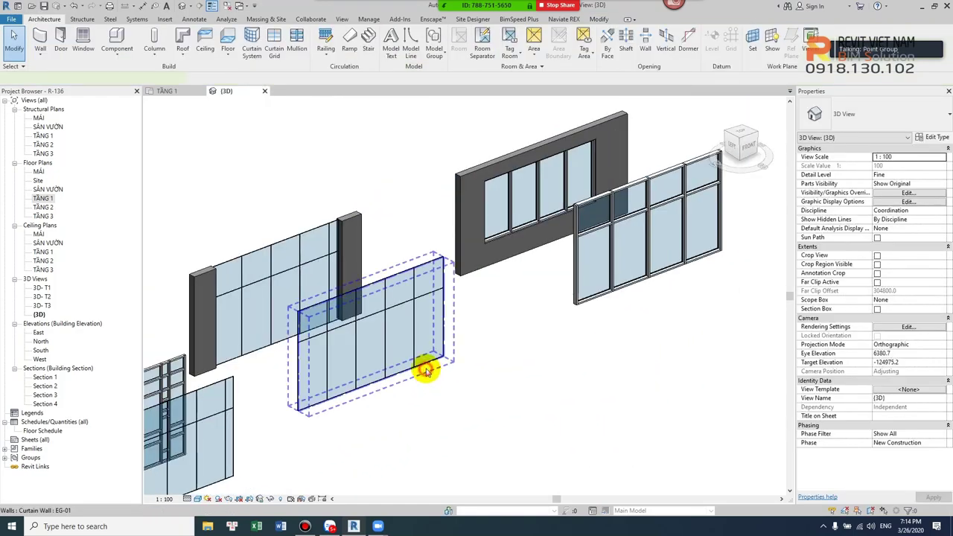
left_click(425, 366)
scroll(543, 313, "up", 2)
scroll(583, 300, "up", 2)
scroll(583, 300, "down", 2)
key("Escape")
left_click(578, 293)
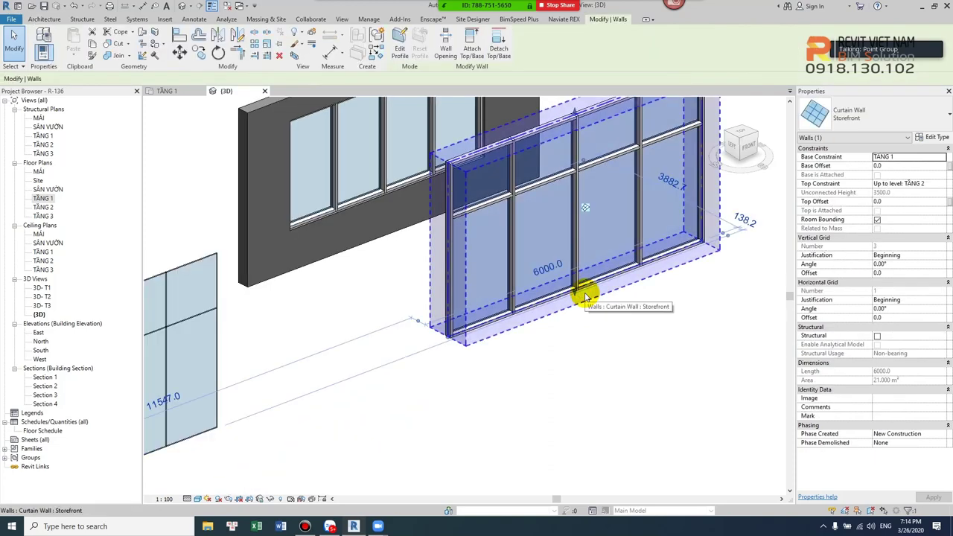
scroll(579, 294, "down", 2)
scroll(554, 308, "up", 2)
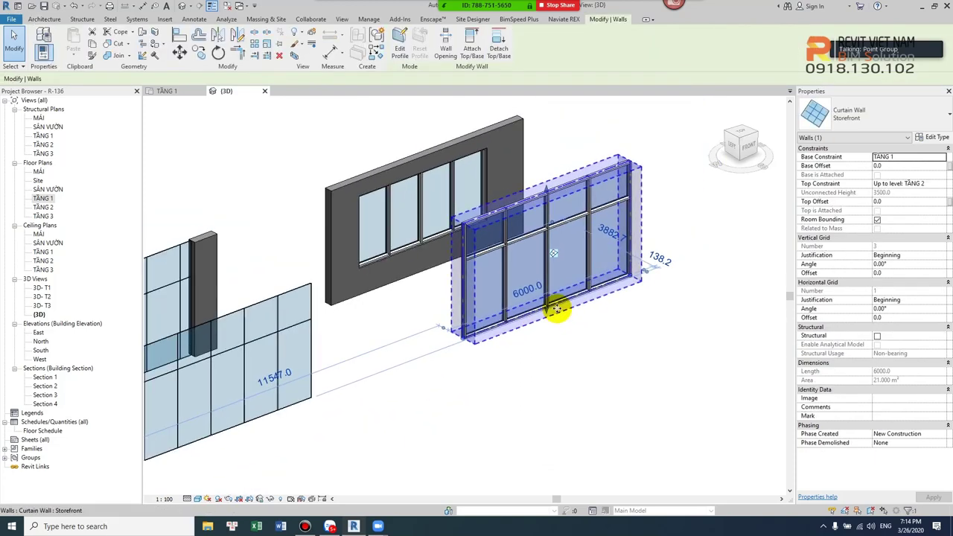
Duplicate the Storefront type as SF-01 and set its vertical grid spacing to 1200.
left_click(936, 137)
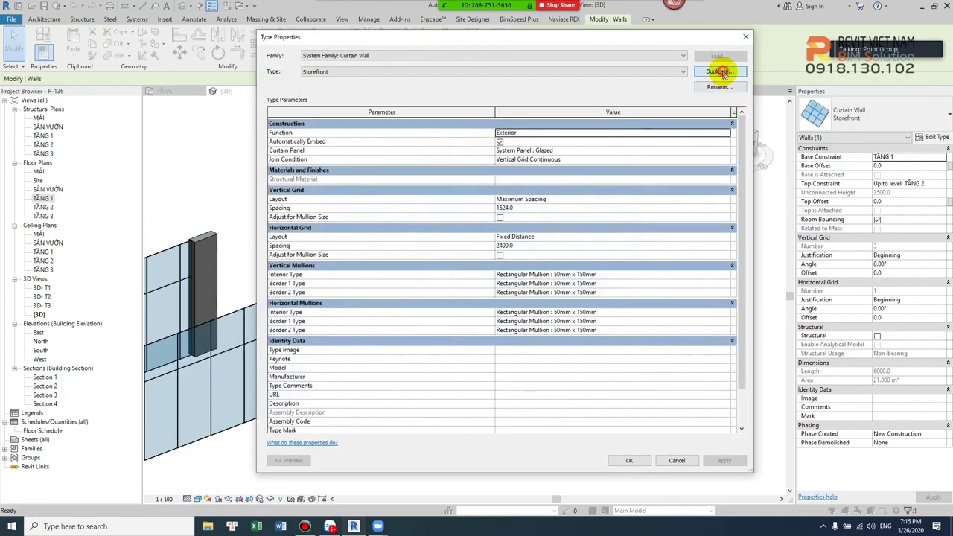
left_click(719, 71)
type("SF-01")
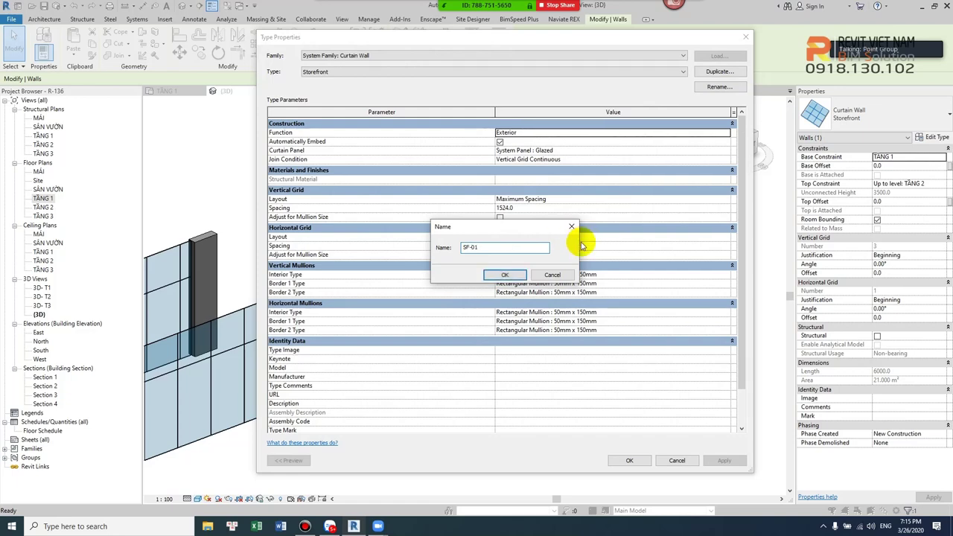
left_click(507, 275)
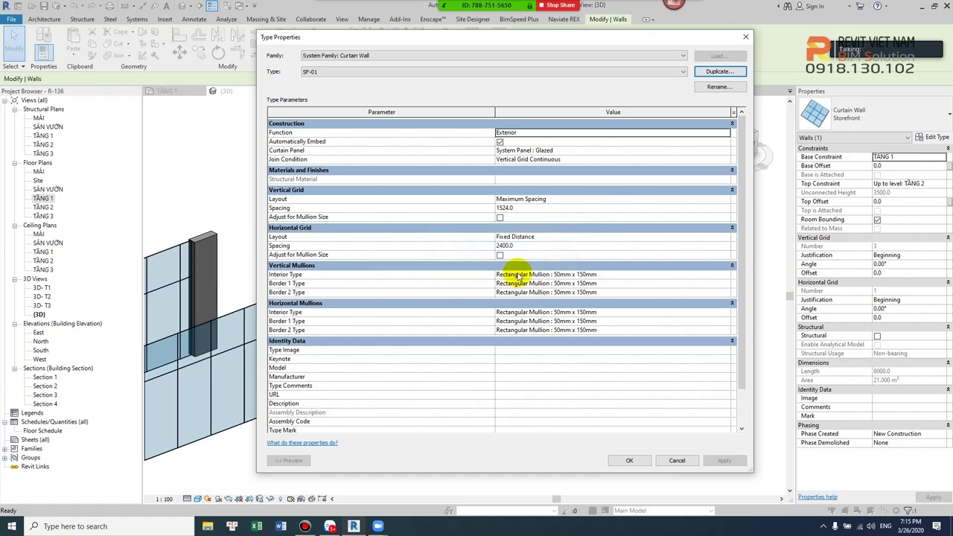
left_click(525, 217)
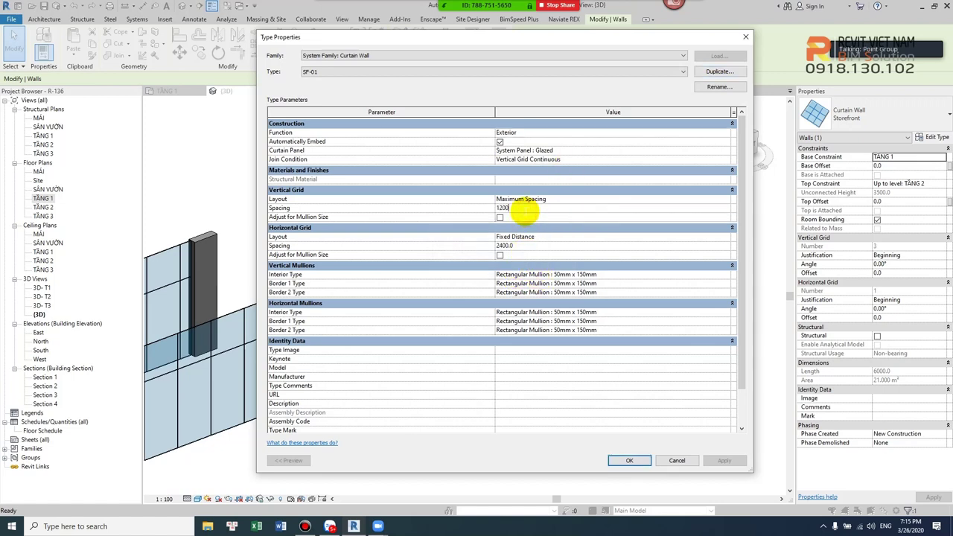
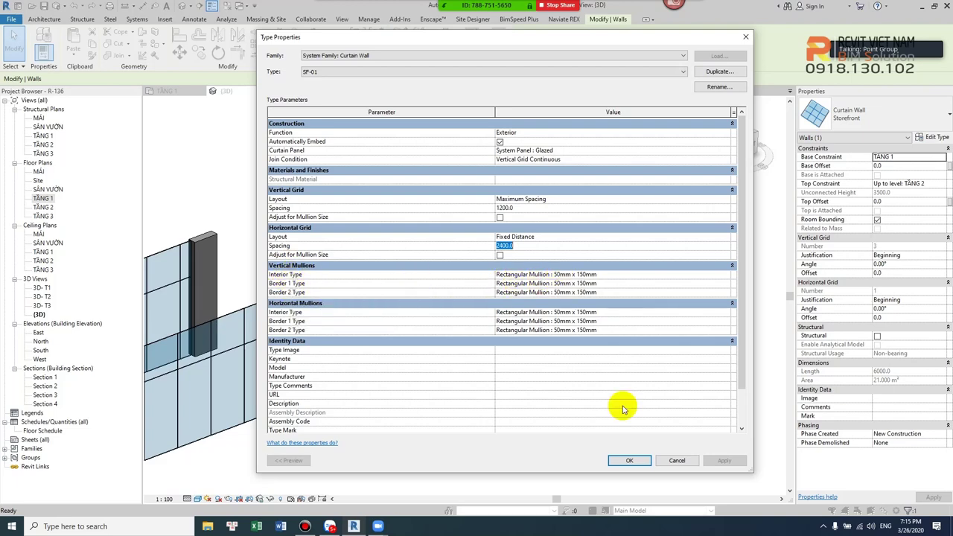
Save the SF-01 type changes and open Edit Type for curtain wall EG-01.
left_click(630, 460)
left_click(601, 402)
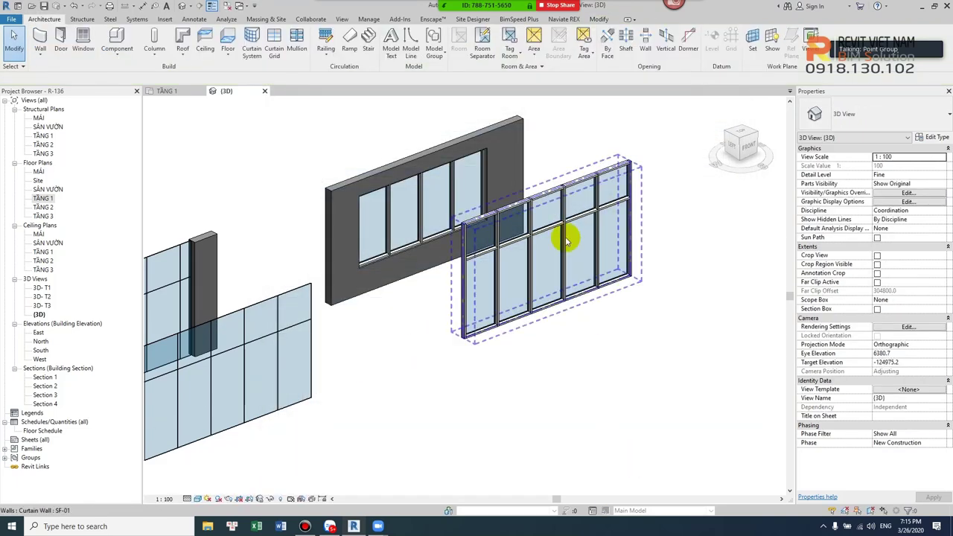
scroll(438, 324, "down", 2)
left_click(417, 332)
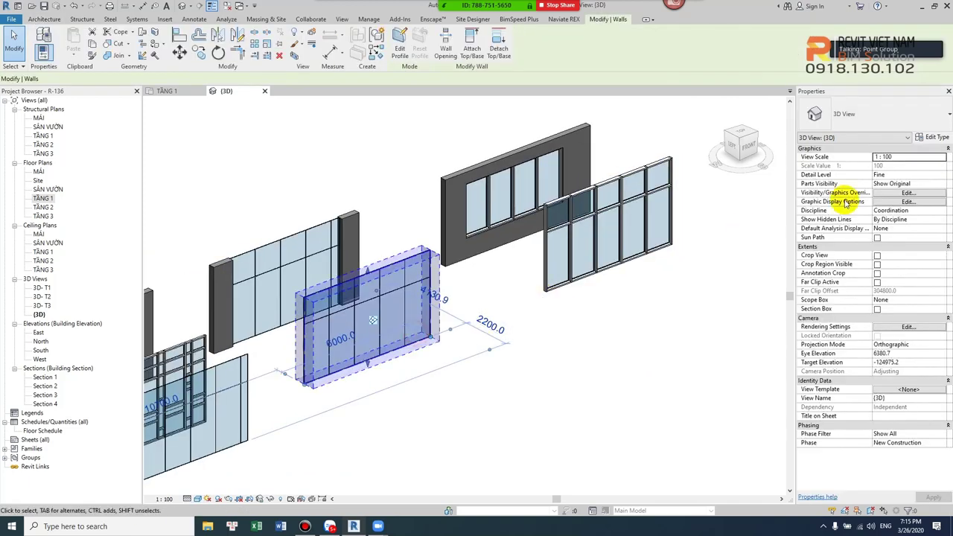
left_click(936, 139)
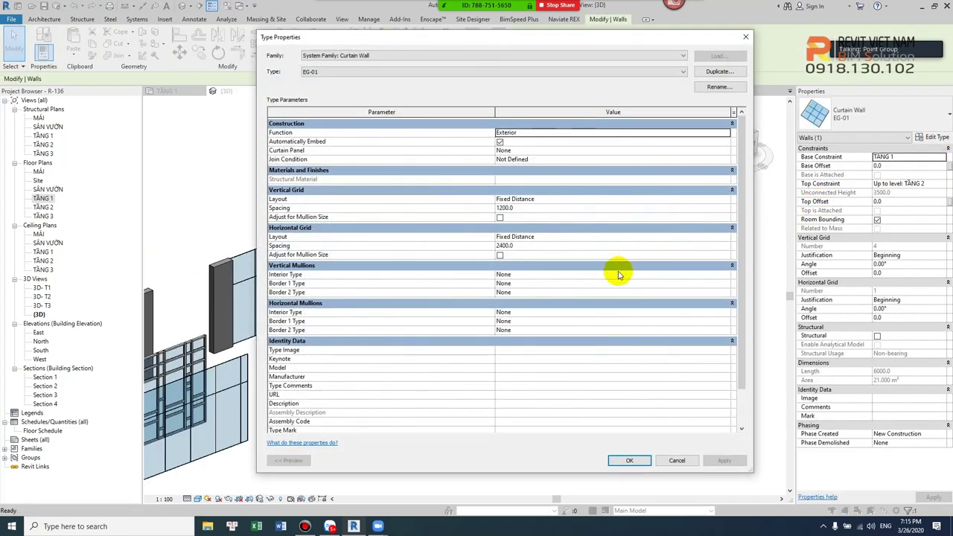
Give EG-01 Rectangular Mullion : 50mm x 65mm interior vertical mullions and confirm.
left_click(726, 275)
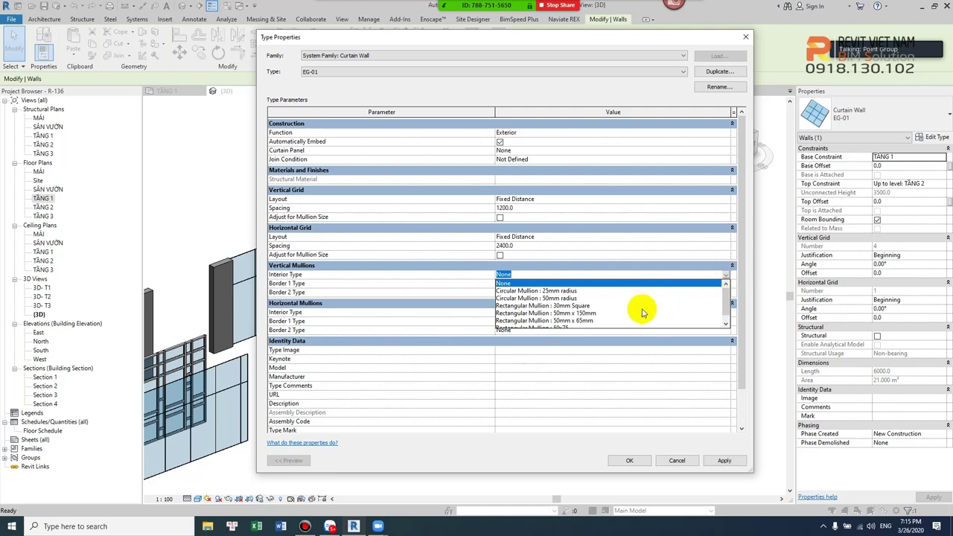
left_click(588, 320)
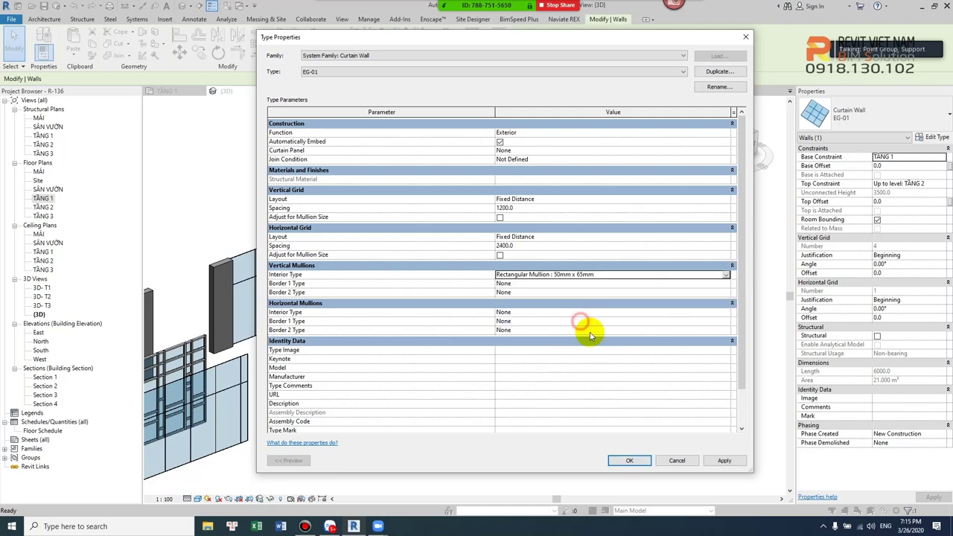
left_click(629, 460)
scroll(347, 385, "up", 3)
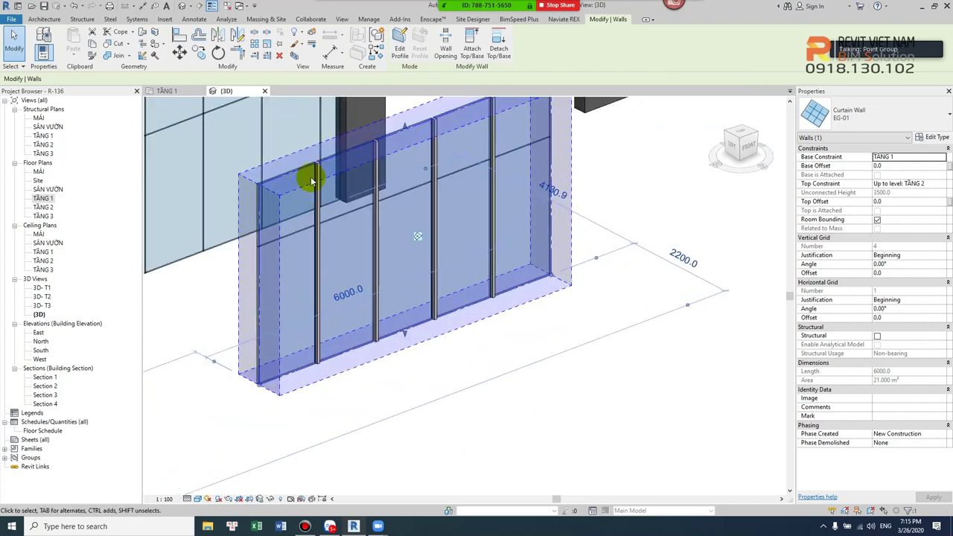
scroll(313, 191, "up", 2)
scroll(340, 208, "up", 2)
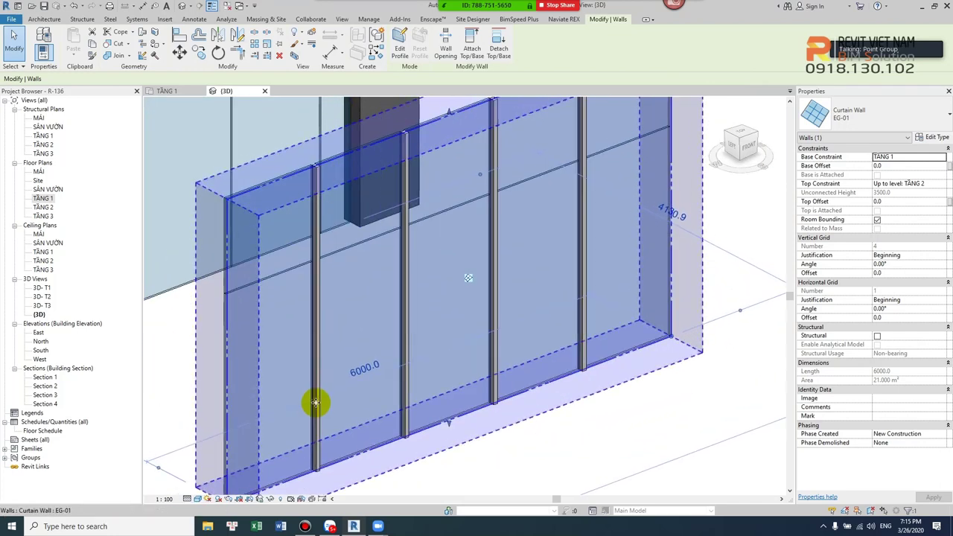
scroll(402, 329, "down", 2)
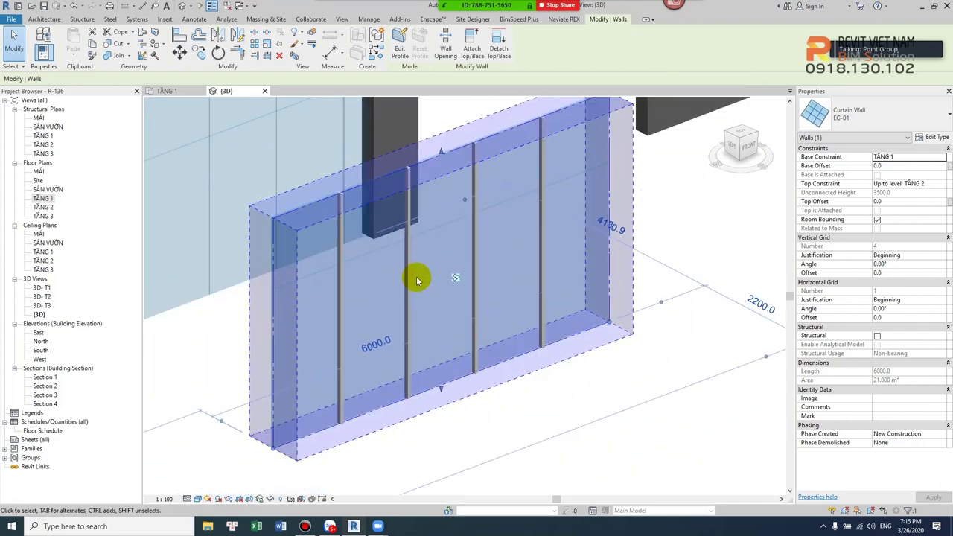
Set EG-01's vertical Border 1 and Border 2 to Rectangular Mullion 50mm x 150mm.
left_click(936, 138)
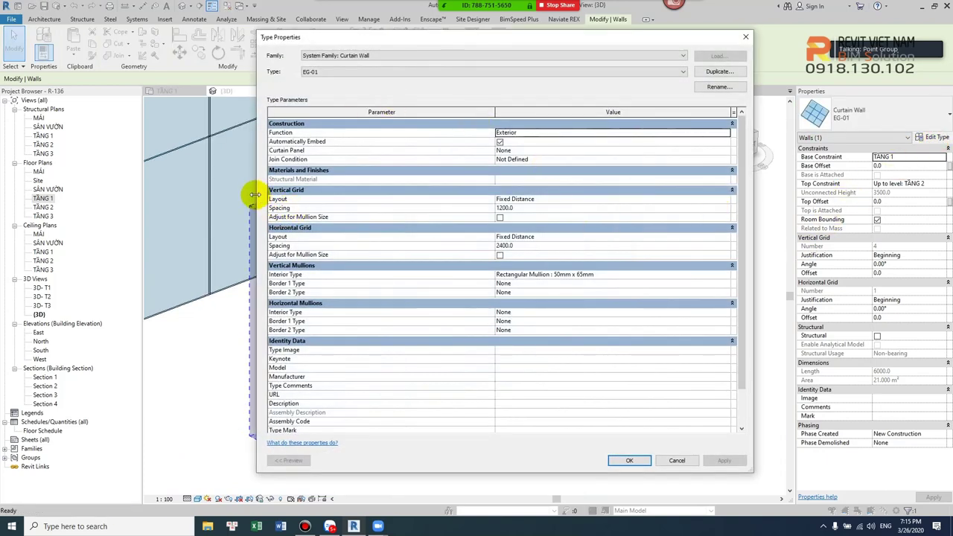
left_click_drag(255, 195, 485, 192)
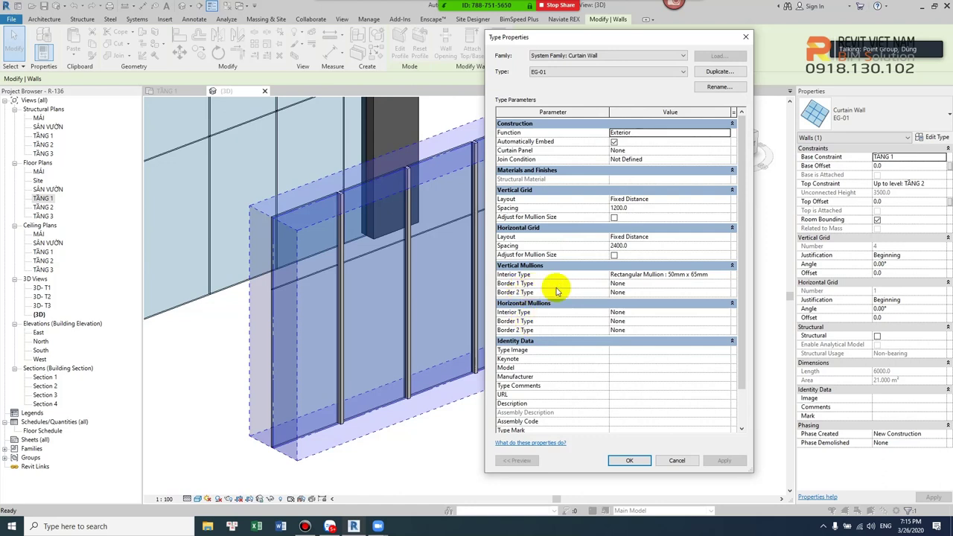
left_click(649, 284)
left_click(725, 286)
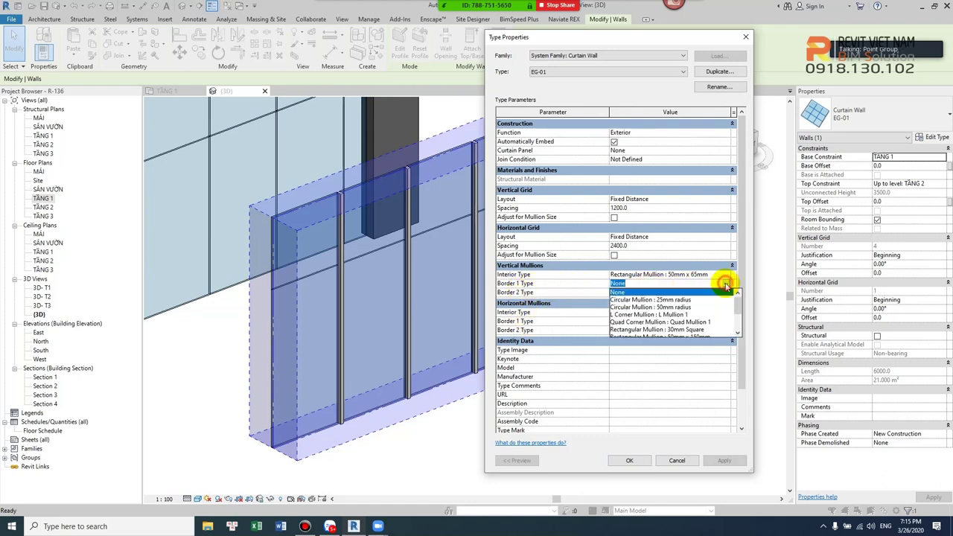
scroll(713, 320, "down", 1)
left_click(700, 314)
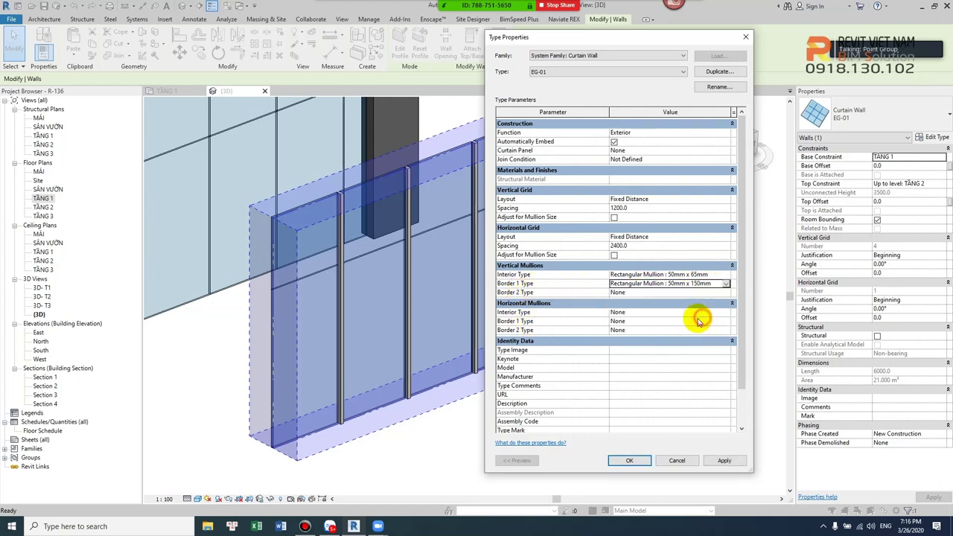
left_click(725, 461)
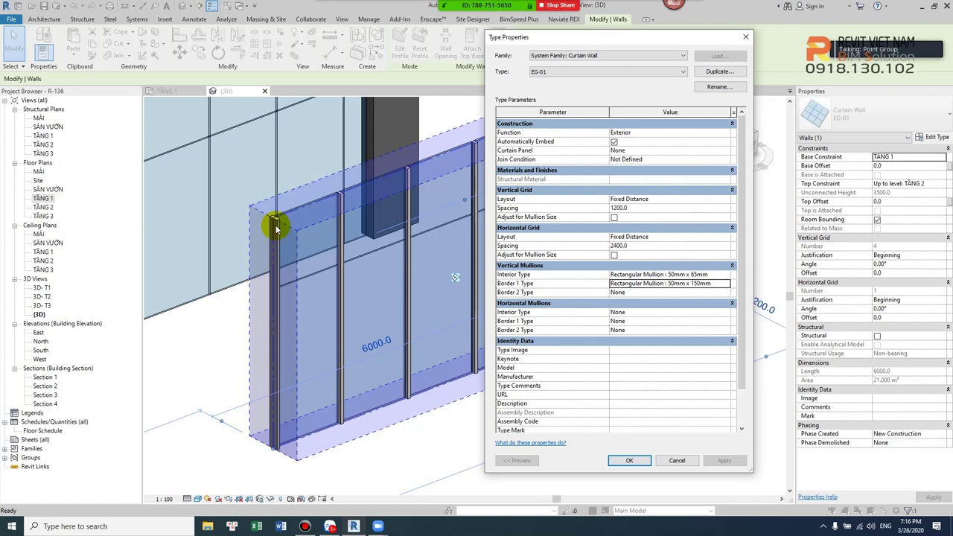
left_click(726, 293)
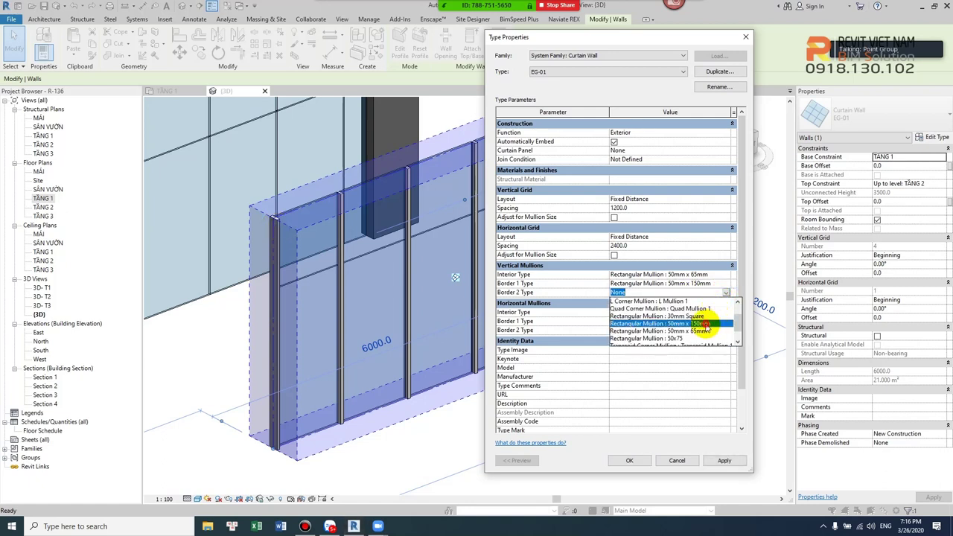
left_click(648, 327)
left_click(723, 461)
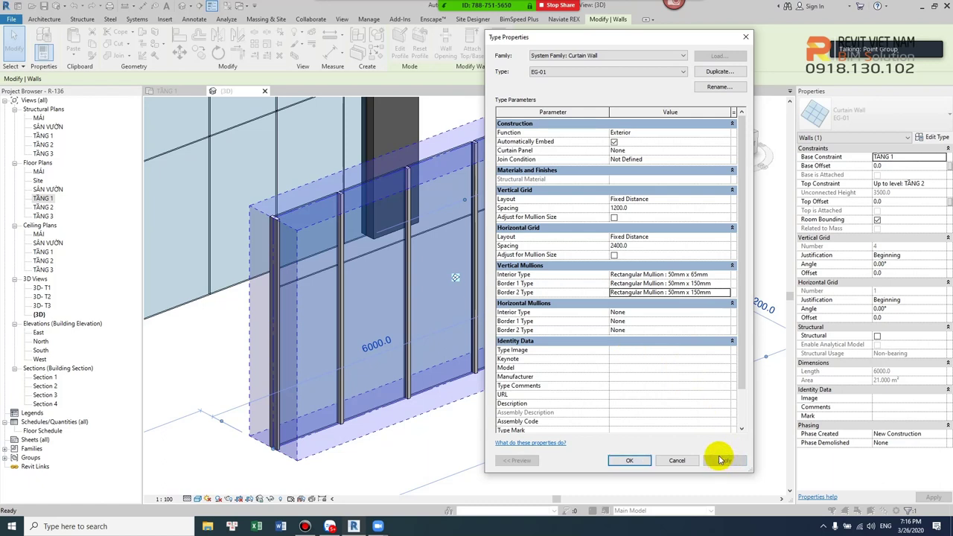
Set horizontal interior mullions to 50mm x 65mm and horizontal borders to 50mm x 150mm.
left_click(726, 313)
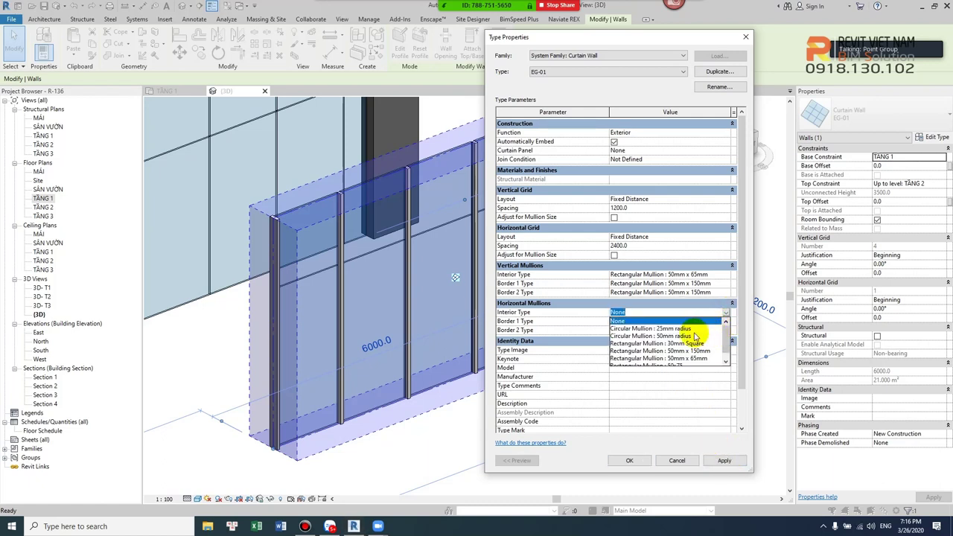
left_click(703, 358)
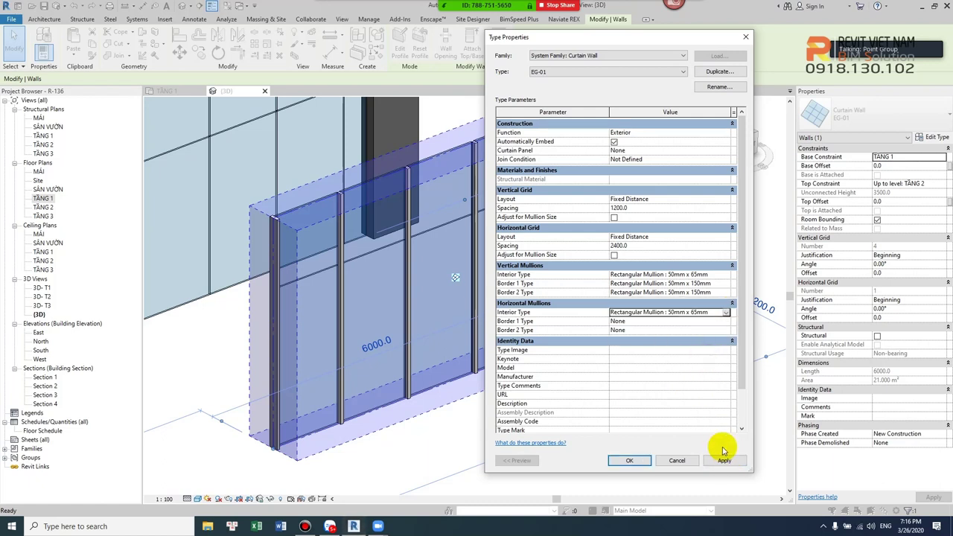
left_click(724, 462)
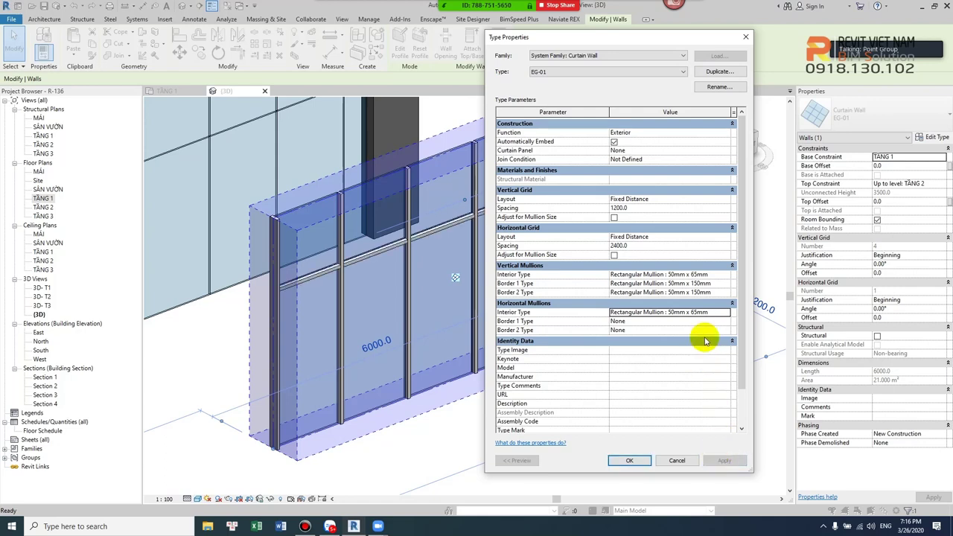
left_click(722, 323)
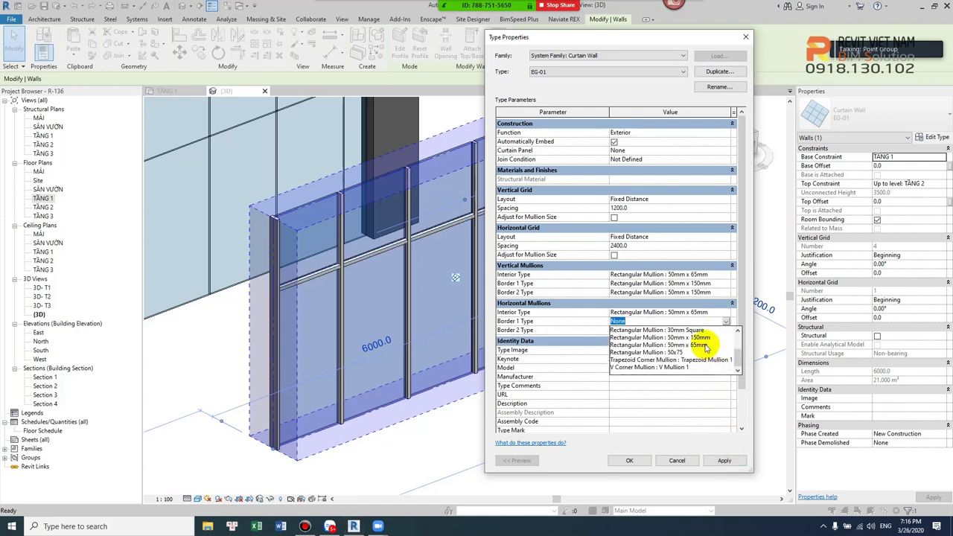
left_click(703, 338)
left_click(725, 330)
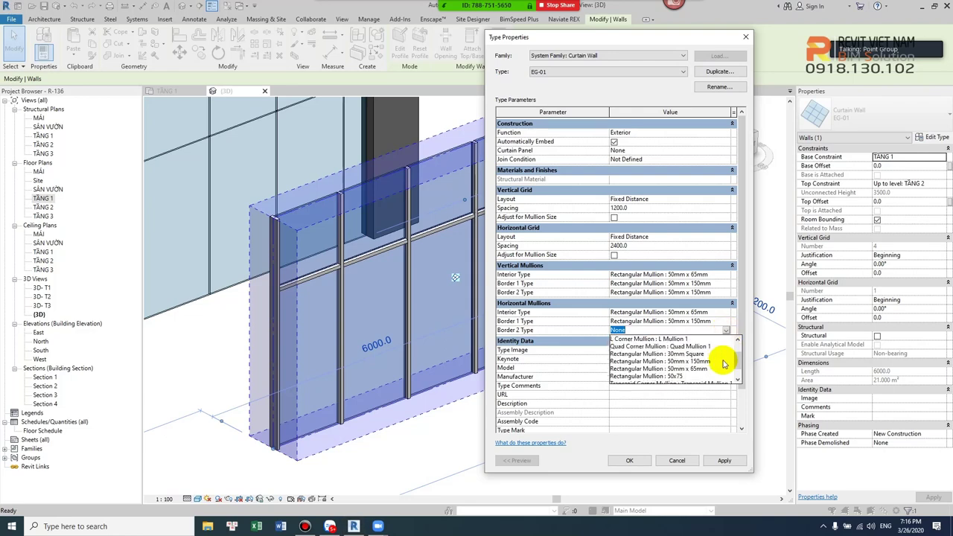
left_click(708, 367)
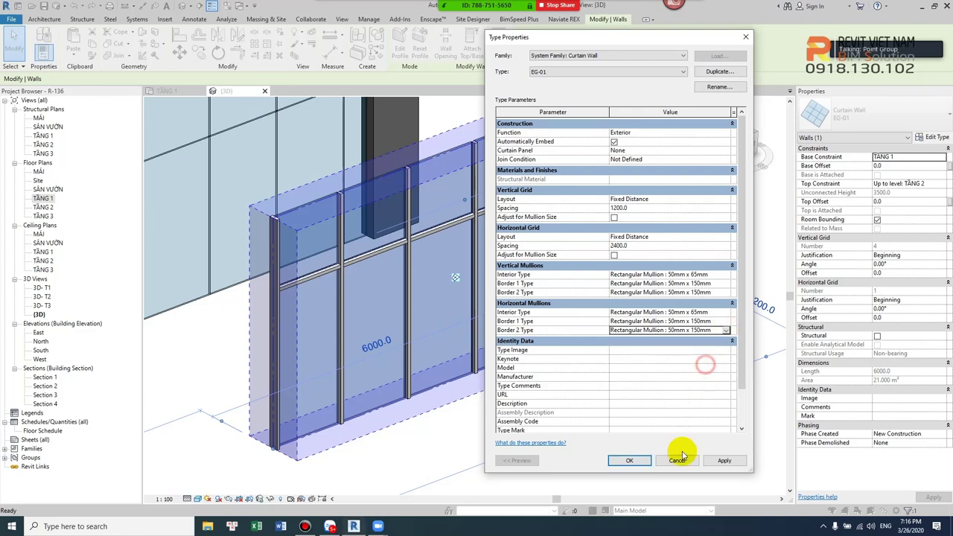
left_click(629, 461)
left_click(633, 434)
Isolate the curtain wall mullions with HI, hiding the glass panels.
scroll(571, 119, "up", 3)
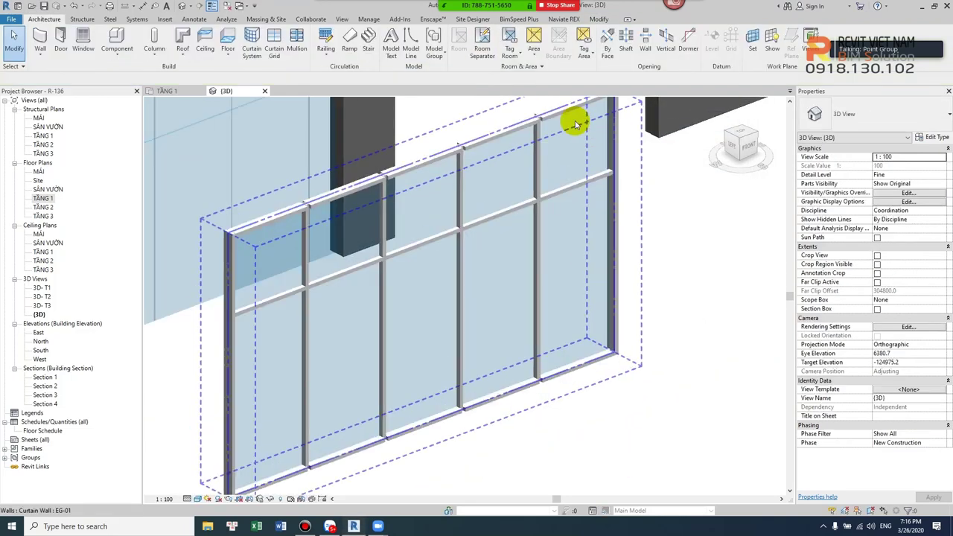
scroll(585, 138, "up", 3)
middle_click_drag(587, 141, 510, 171, "shift")
scroll(521, 187, "up", 3)
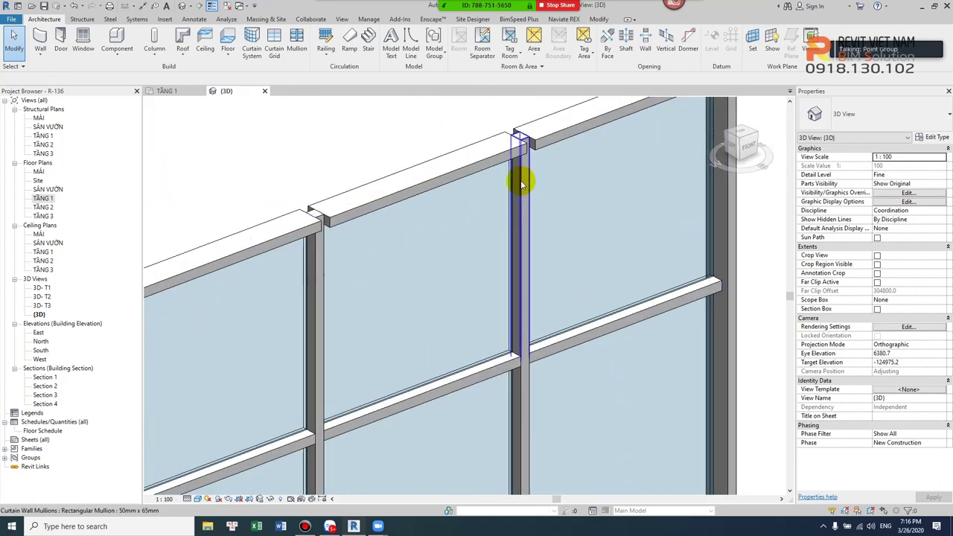
left_click(520, 183)
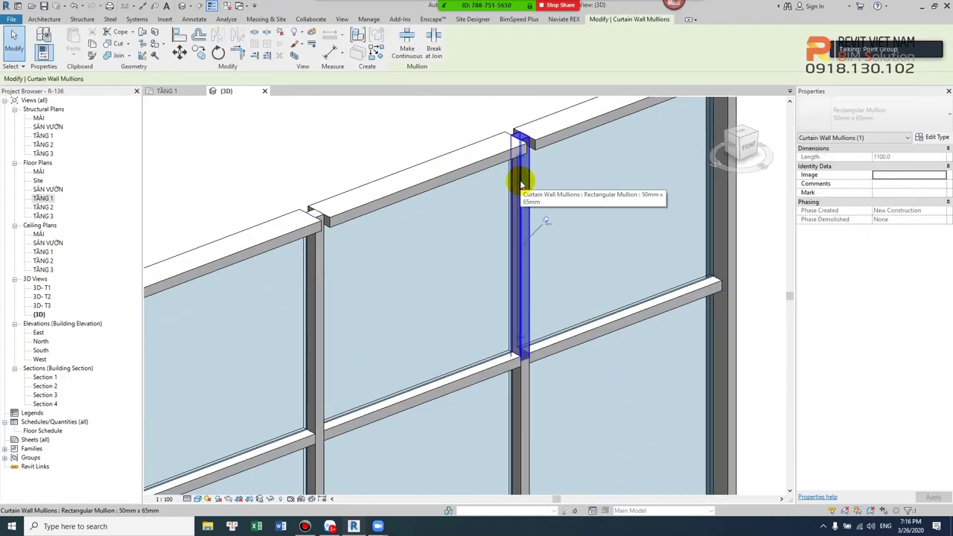
key("i")
key("c")
Crossing-select the four upper vertical mullions of the isolated frame.
scroll(521, 183, "down", 5)
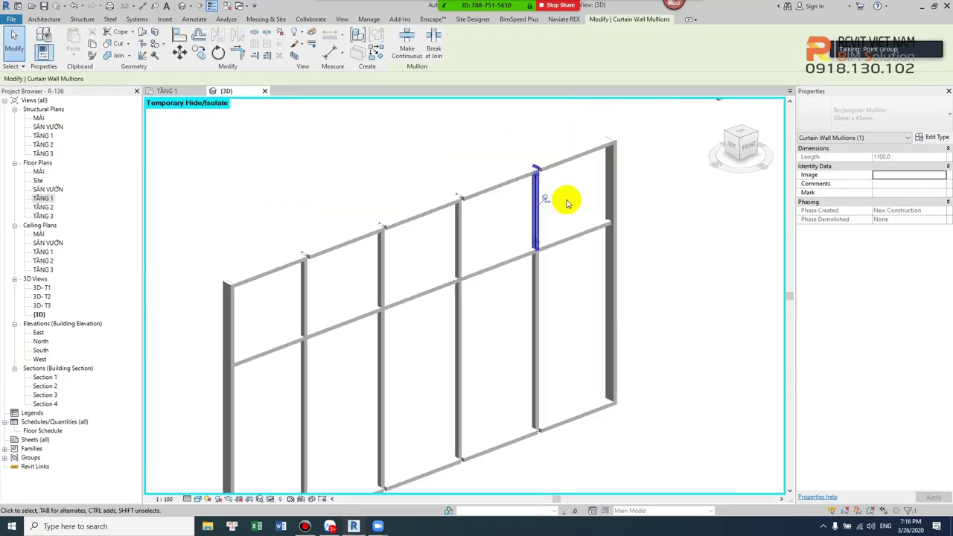
mouse_move(563, 198)
middle_mouse_down("shift")
mouse_move(574, 236)
mouse_move(518, 203)
mouse_move(477, 216)
mouse_move(479, 206)
mouse_move(617, 206)
middle_mouse_up("shift")
left_click(516, 200)
scroll(511, 187, "up", 3)
scroll(515, 186, "up", 2)
scroll(469, 216, "down", 4)
mouse_move(617, 207)
left_mouse_down()
mouse_move(417, 242)
mouse_move(389, 181)
mouse_move(432, 171)
left_mouse_up()
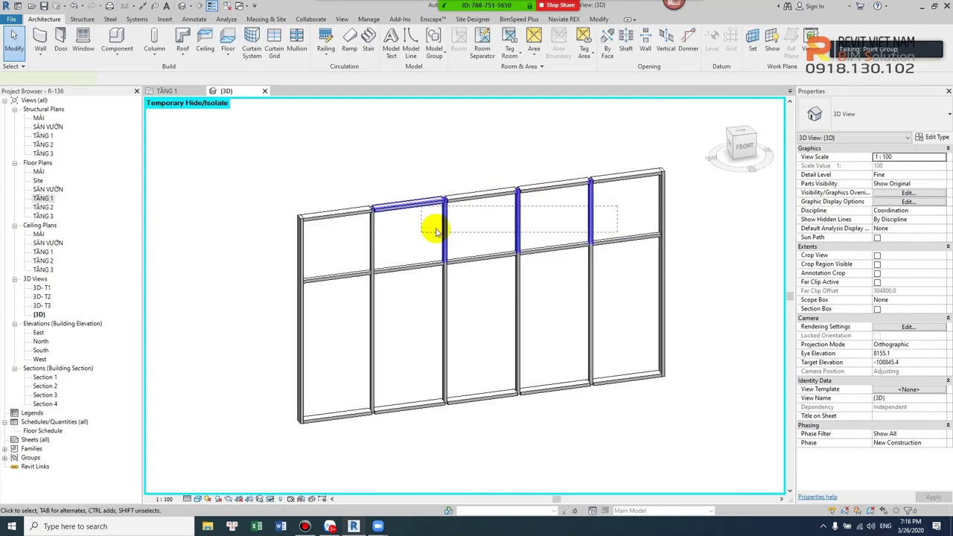
middle_click_drag(432, 171, 419, 202, "shift")
key("Escape")
left_click_drag(596, 219, 390, 228)
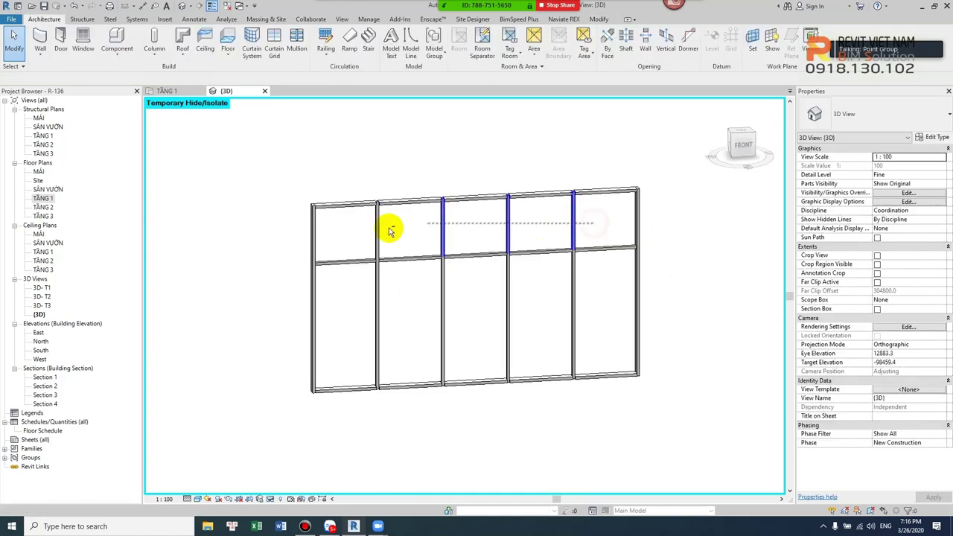
key("Escape")
left_click_drag(588, 218, 372, 180)
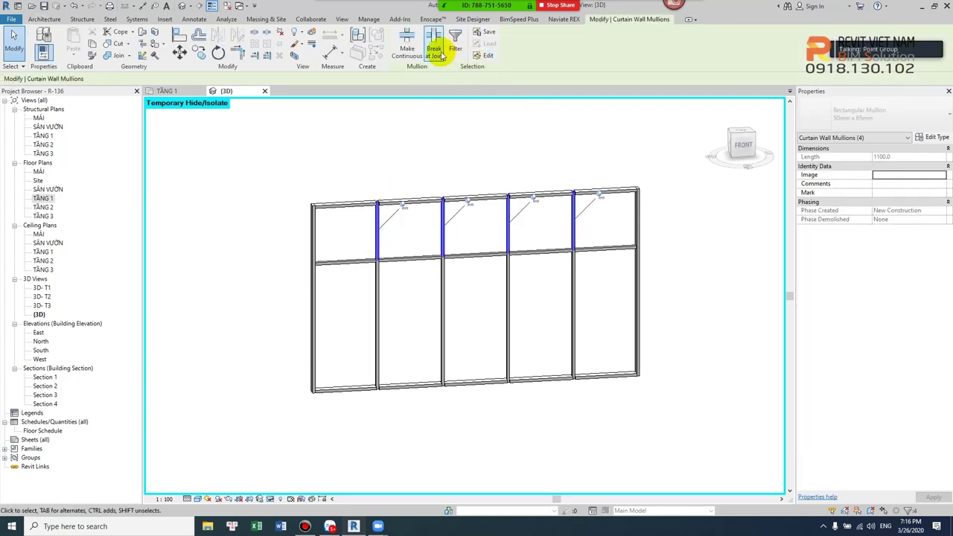
Break the four selected upper vertical mullions at their joins and inspect the top rail.
left_click(437, 53)
scroll(579, 177, "up", 3)
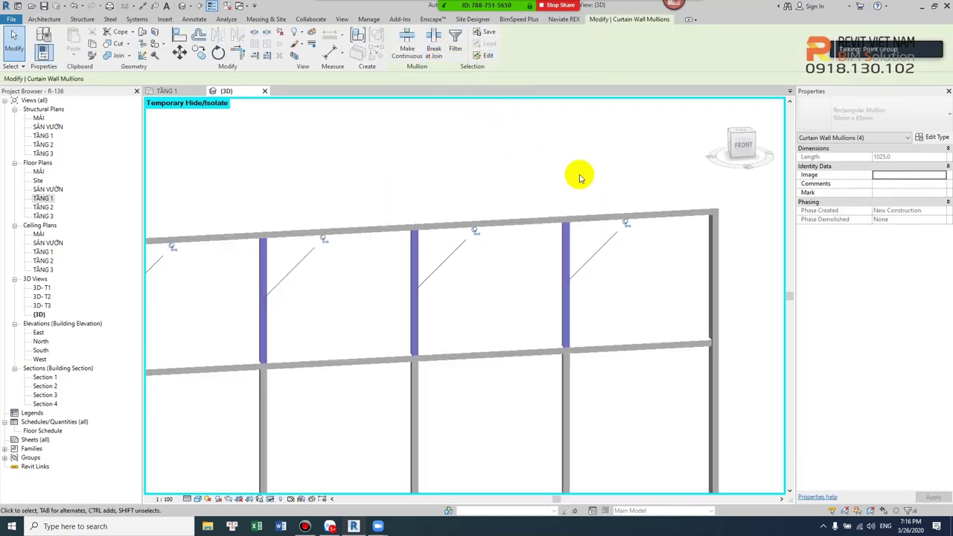
mouse_move(579, 177)
middle_mouse_down("shift")
mouse_move(596, 206)
mouse_move(574, 192)
middle_mouse_up("shift")
scroll(574, 202, "up", 3)
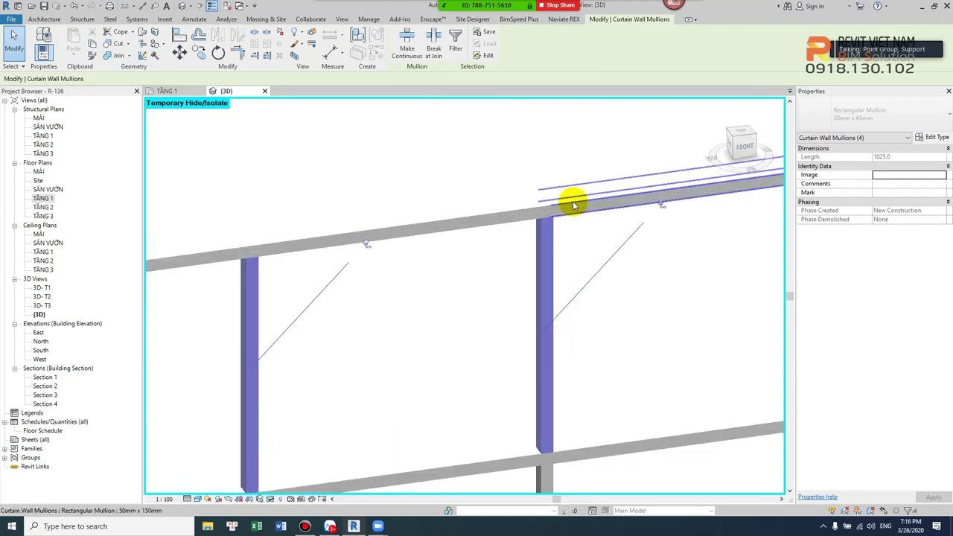
key("Escape")
left_click(554, 227)
left_click(565, 197)
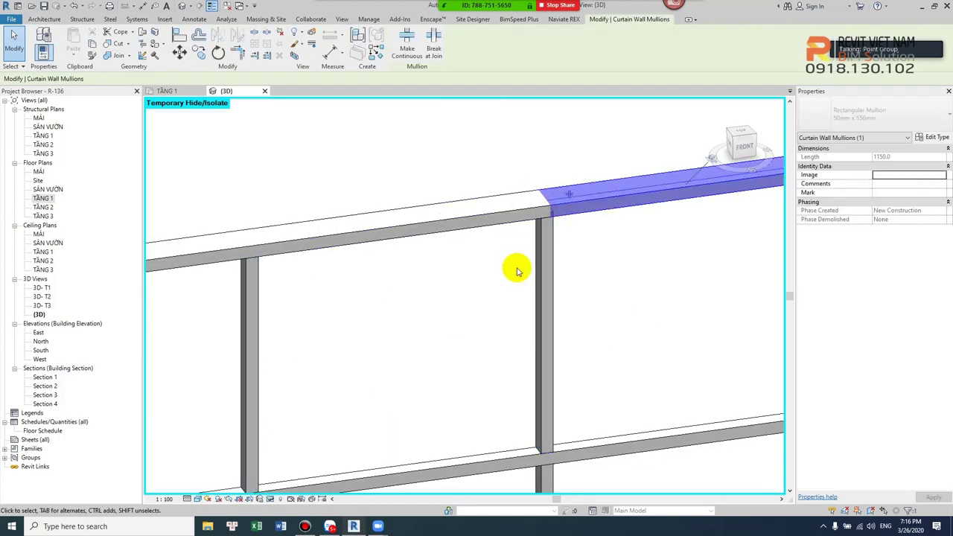
scroll(514, 298, "down", 3)
key("Escape")
scroll(570, 276, "up", 3)
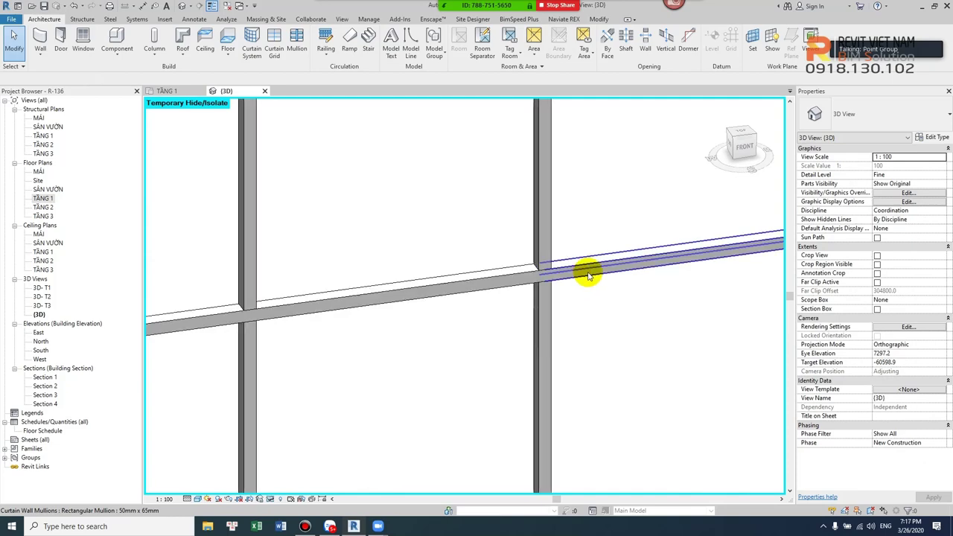
scroll(588, 275, "down", 3)
scroll(541, 284, "up", 2)
Break the four middle-row horizontal mullion segments at their joins with the verticals.
left_click(541, 284)
left_click(531, 285, "ctrl")
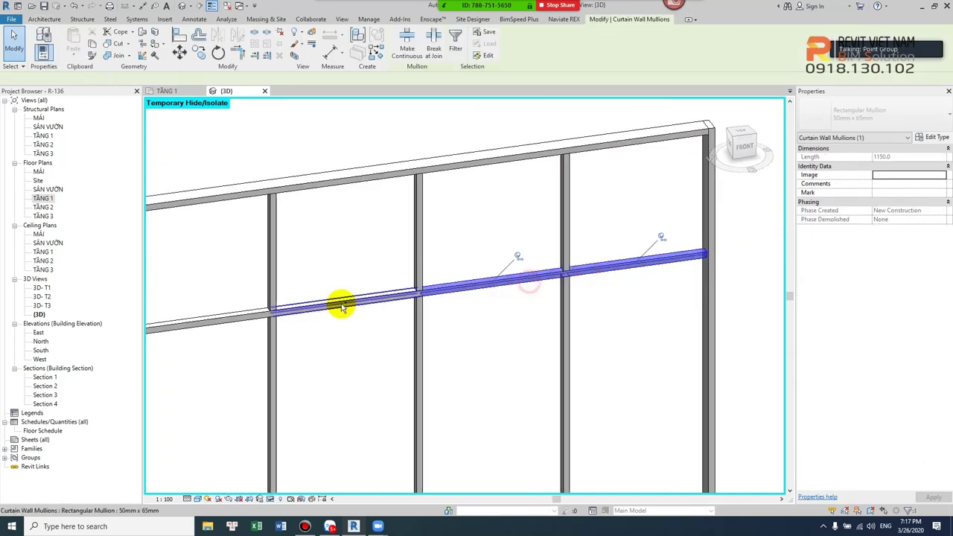
left_click(341, 304, "ctrl")
left_click(230, 309, "ctrl")
left_click(432, 51)
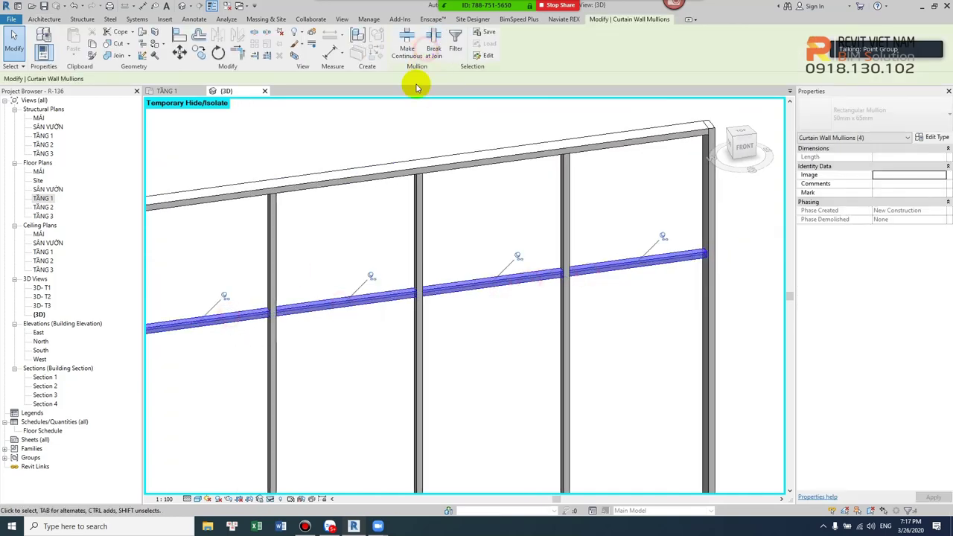
left_click(350, 334)
scroll(354, 335, "up", 3)
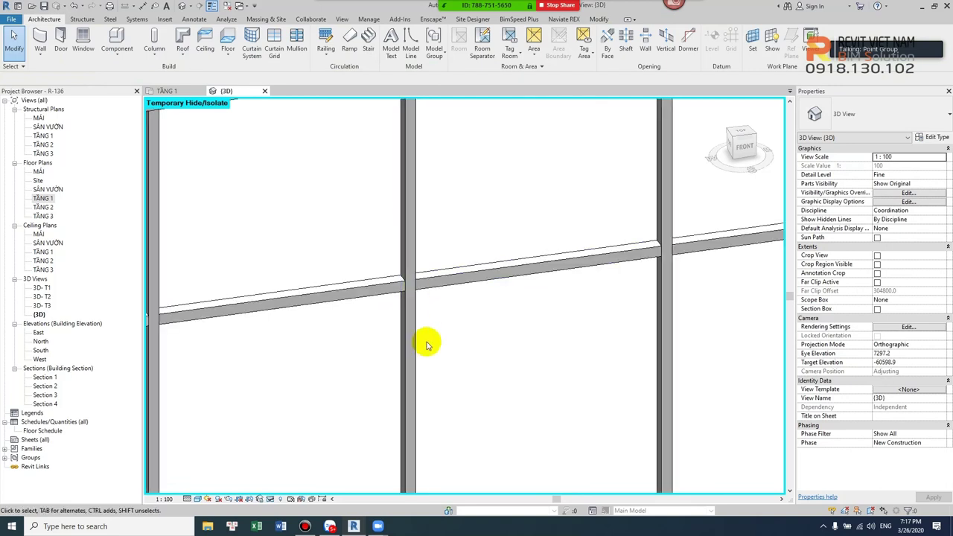
scroll(406, 260, "up", 3)
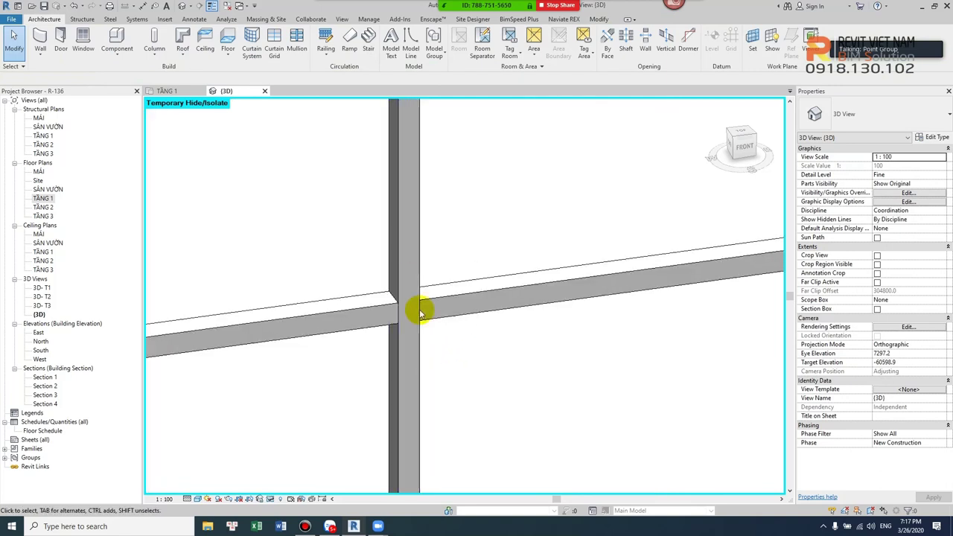
scroll(490, 302, "down", 3)
scroll(504, 269, "down", 3)
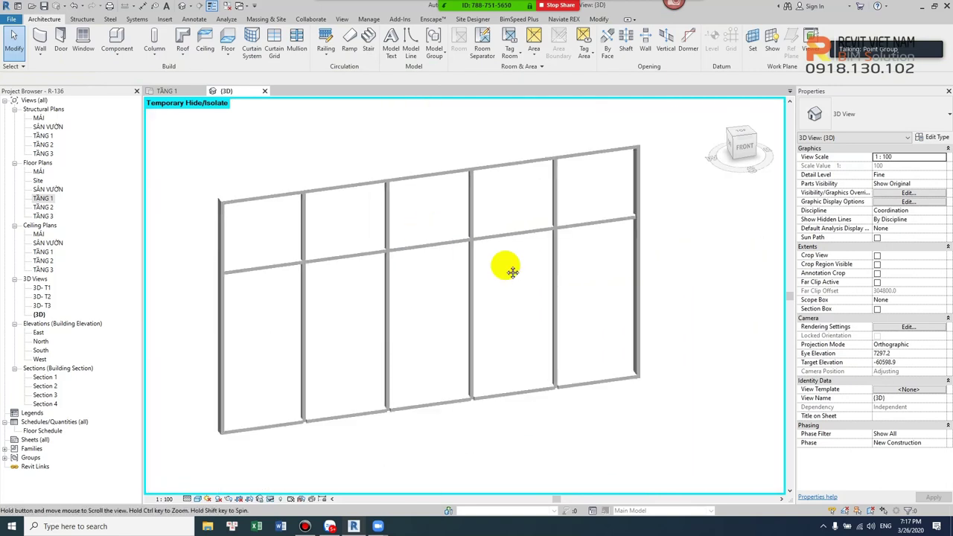
mouse_move(521, 326)
middle_mouse_down("shift")
mouse_move(571, 230)
mouse_move(553, 245)
mouse_move(618, 237)
middle_mouse_up("shift")
Break the four lower vertical mullions at join so they stop at the middle rail.
left_click_drag(618, 237, 330, 246)
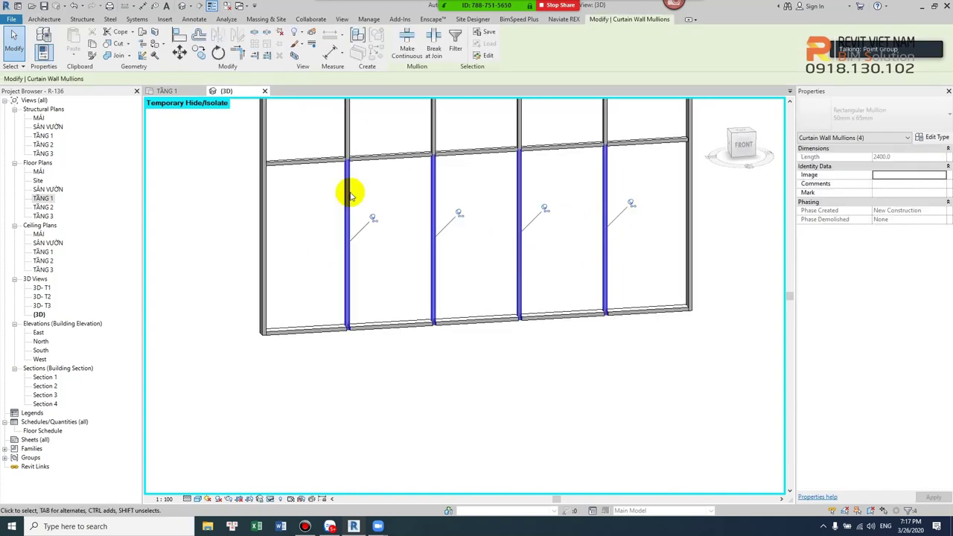
left_click(438, 45)
key("Escape")
scroll(549, 331, "up", 3)
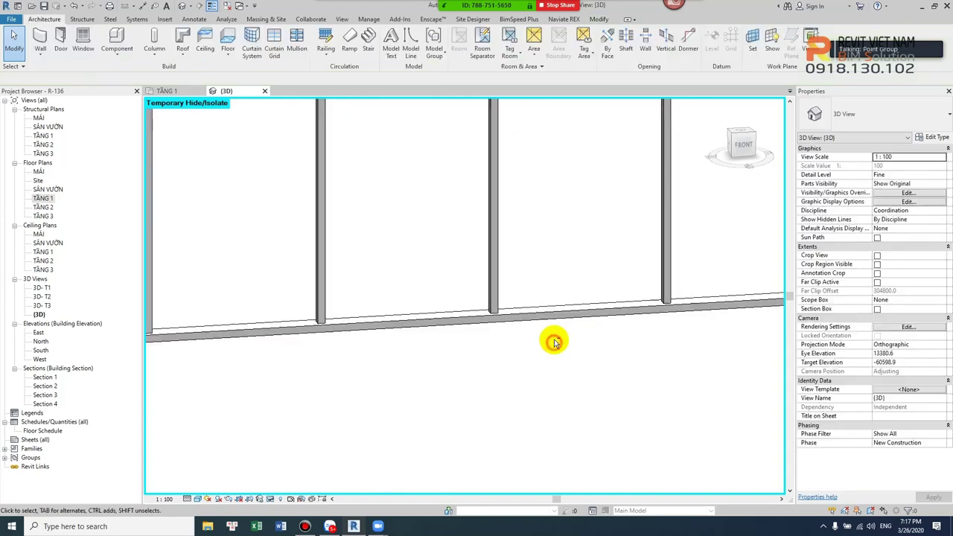
middle_click_drag(553, 341, 521, 378, "shift")
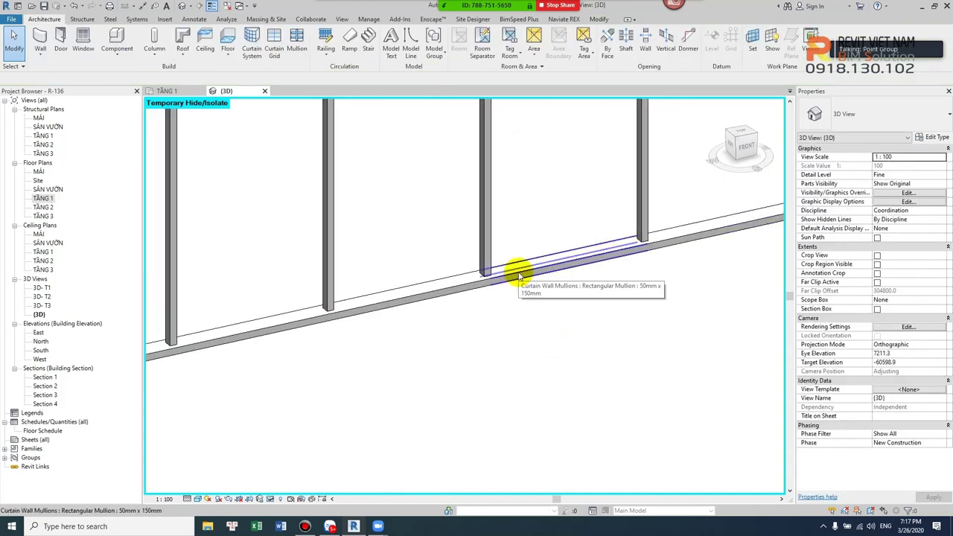
scroll(542, 366, "down", 5)
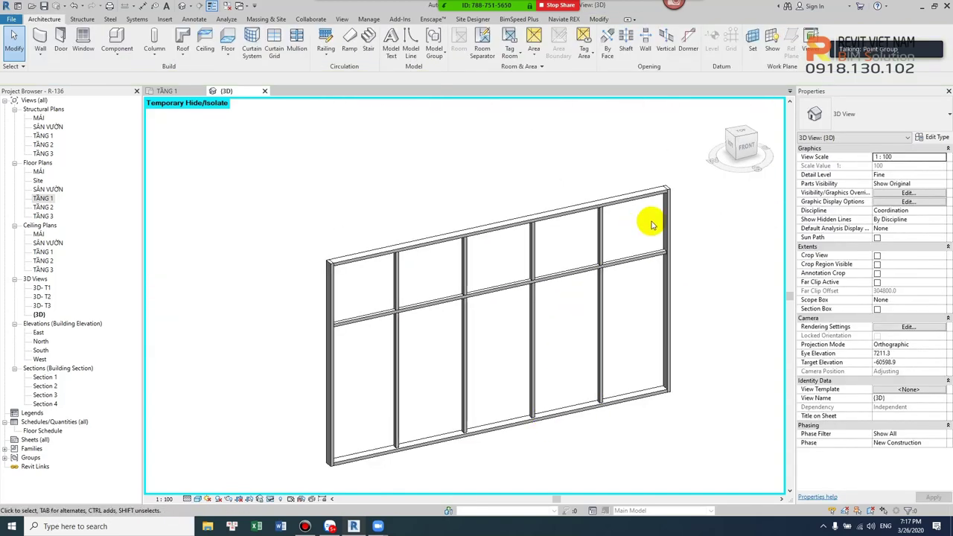
scroll(652, 225, "up", 3)
scroll(632, 227, "up", 1)
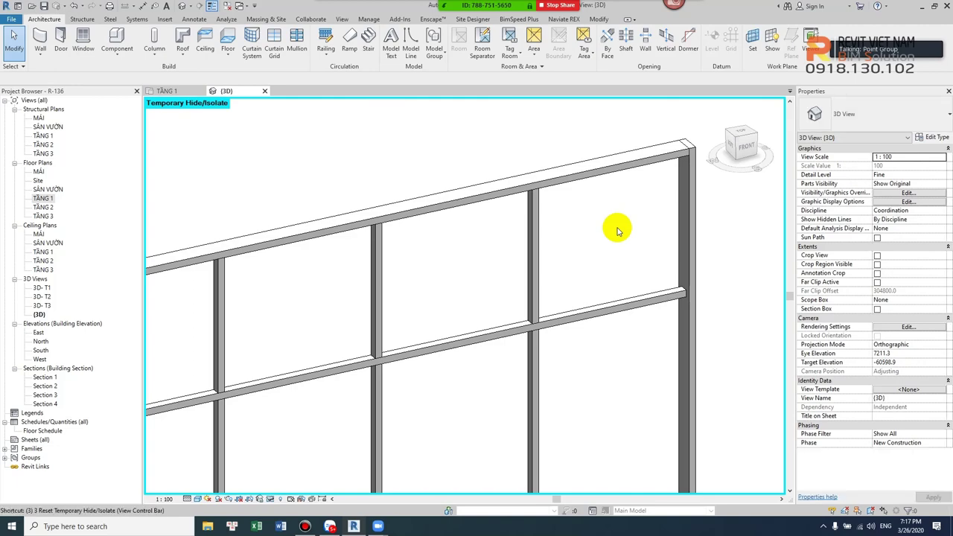
Reset Temporary Hide/Isolate to show all walls again and locate the SF-01 curtain wall.
key("r")
scroll(588, 224, "down", 2)
scroll(648, 312, "down", 2)
scroll(465, 306, "down", 2)
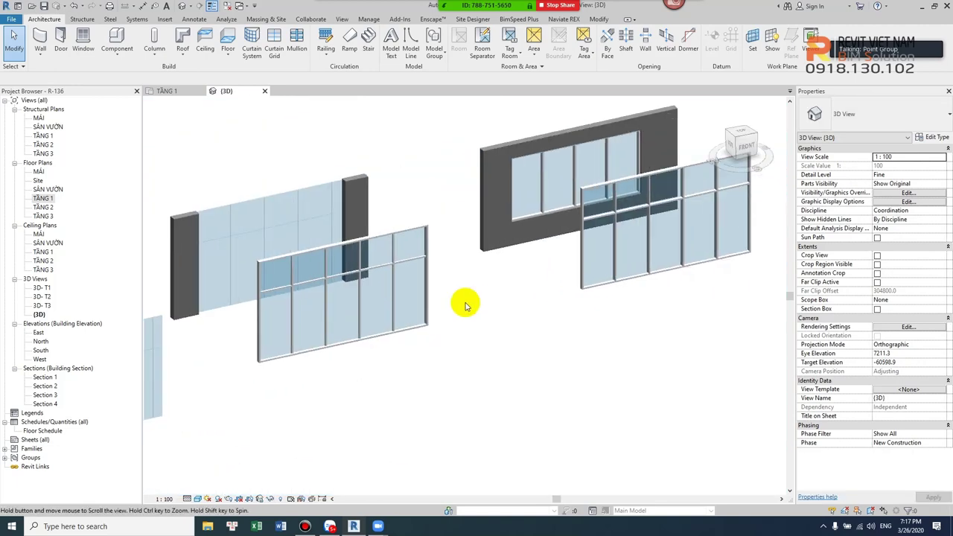
scroll(531, 323, "up", 1)
scroll(610, 194, "up", 4)
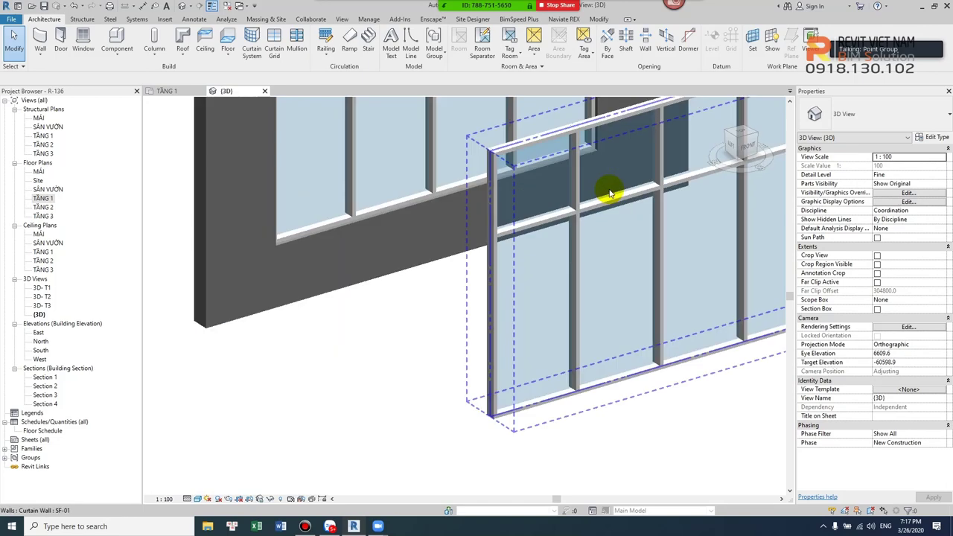
scroll(588, 160, "up", 2)
scroll(558, 213, "up", 2)
scroll(549, 206, "up", 1)
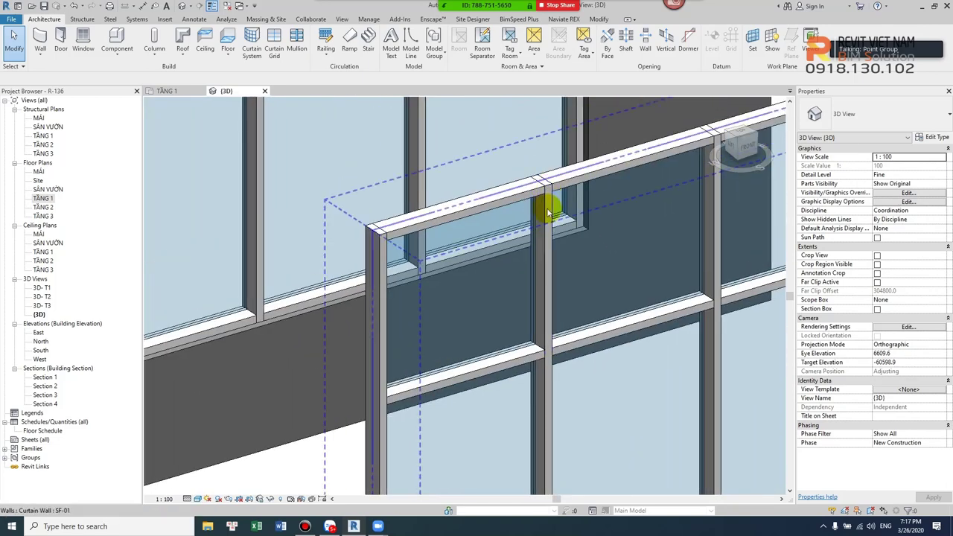
scroll(549, 178, "up", 1)
scroll(549, 181, "up", 1)
left_click(544, 200)
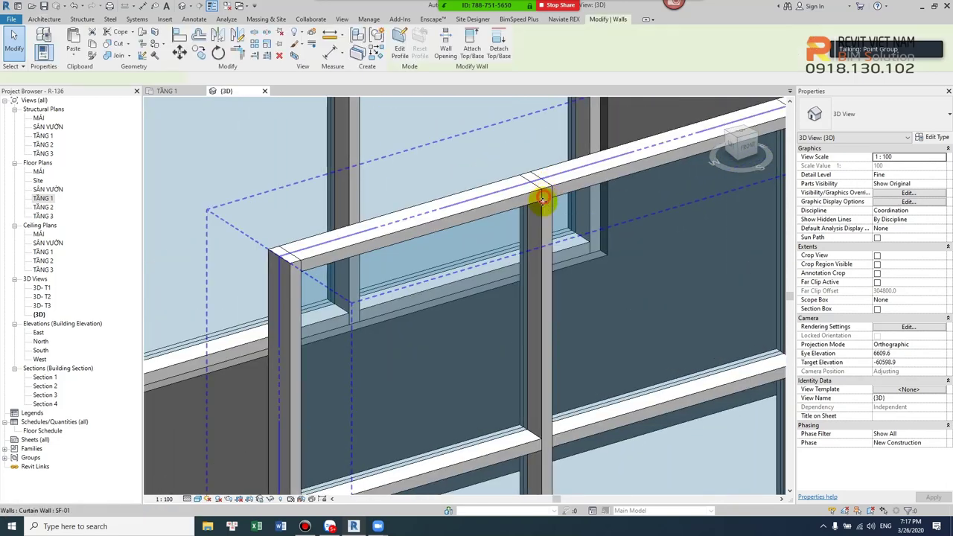
key("Escape")
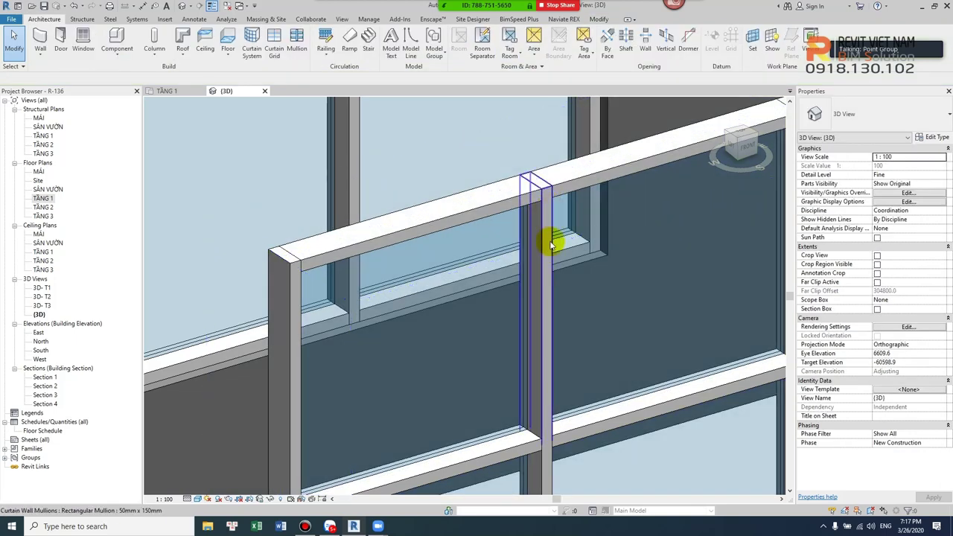
Orbit to the front and inspect the middle-row horizontal mullion joins.
scroll(549, 250, "down", 2)
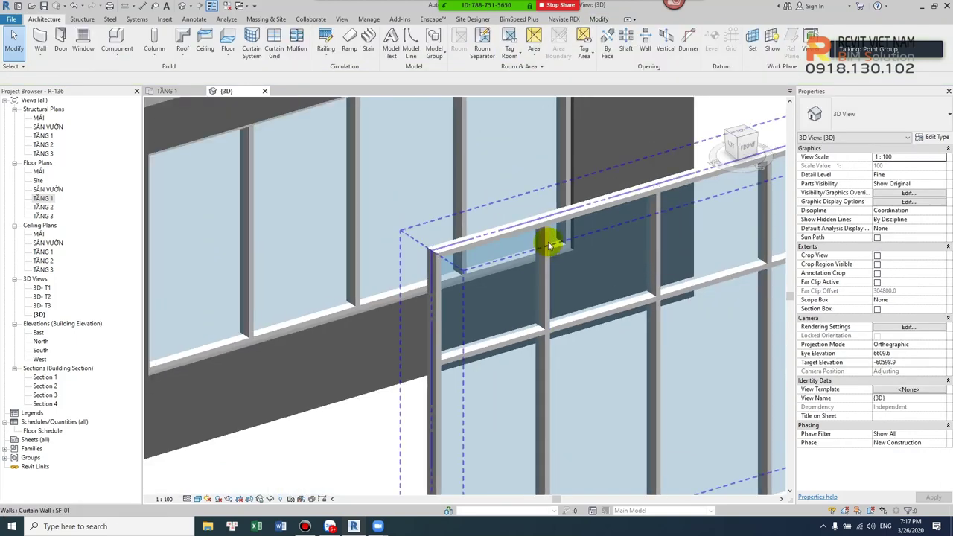
scroll(547, 216, "up", 2)
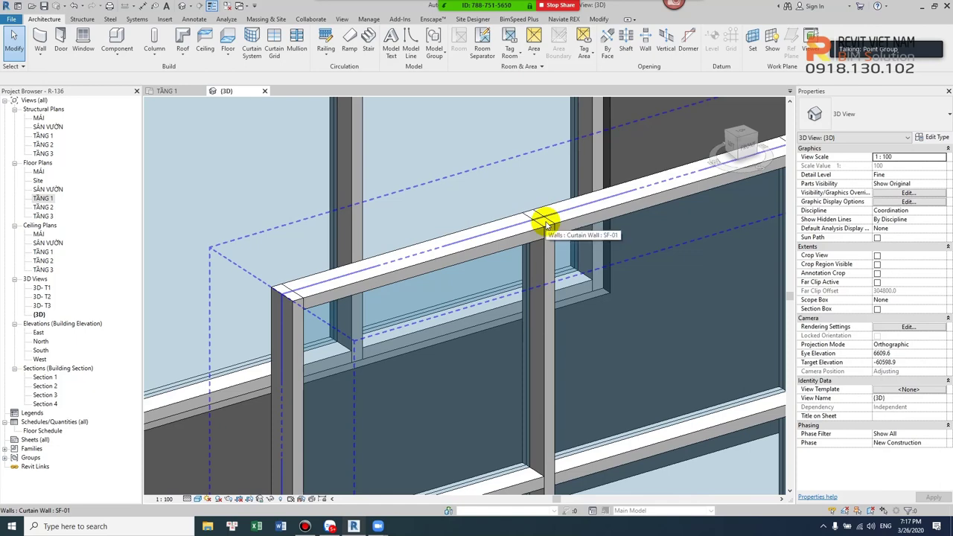
mouse_move(545, 224)
middle_mouse_down("shift")
mouse_move(549, 216)
mouse_move(415, 182)
middle_mouse_up("shift")
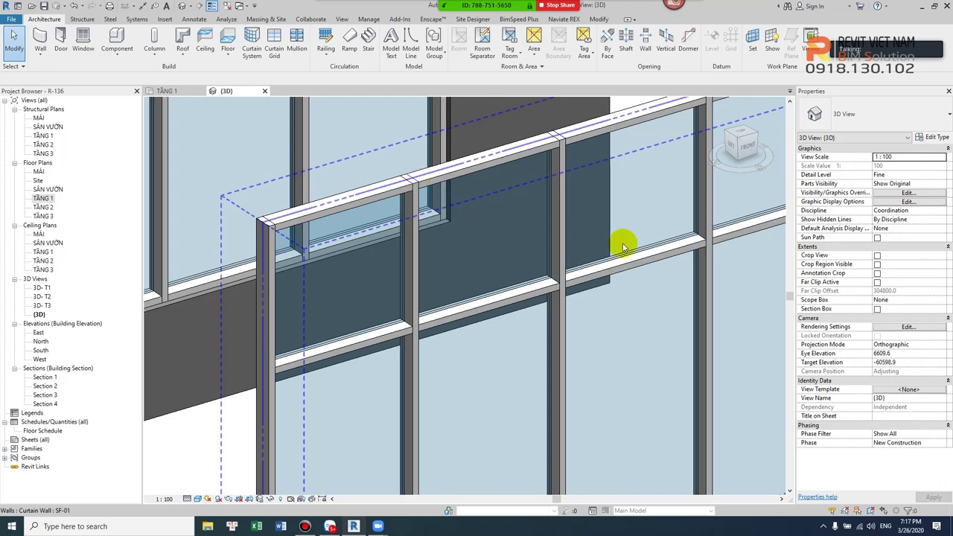
left_click(697, 242)
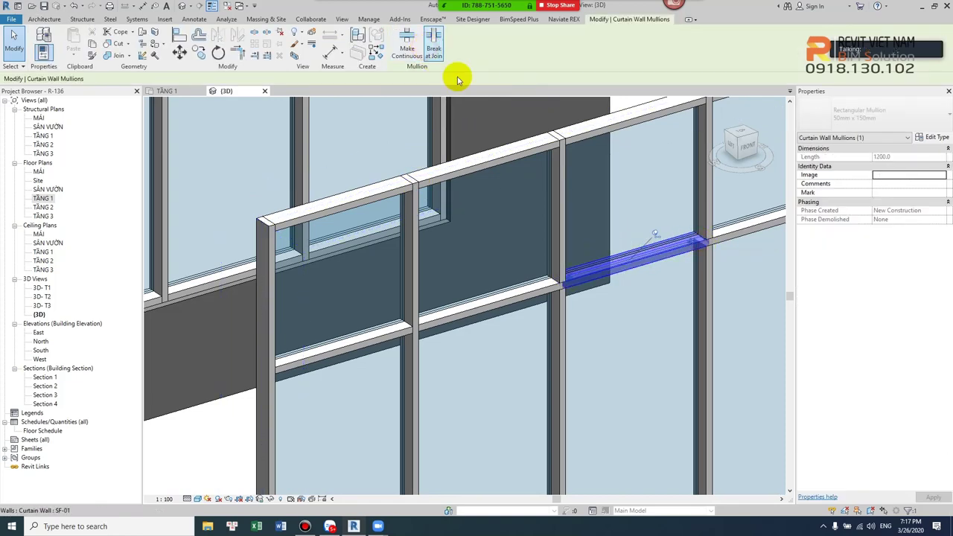
scroll(738, 266, "up", 2)
scroll(738, 266, "up", 1)
key("Escape")
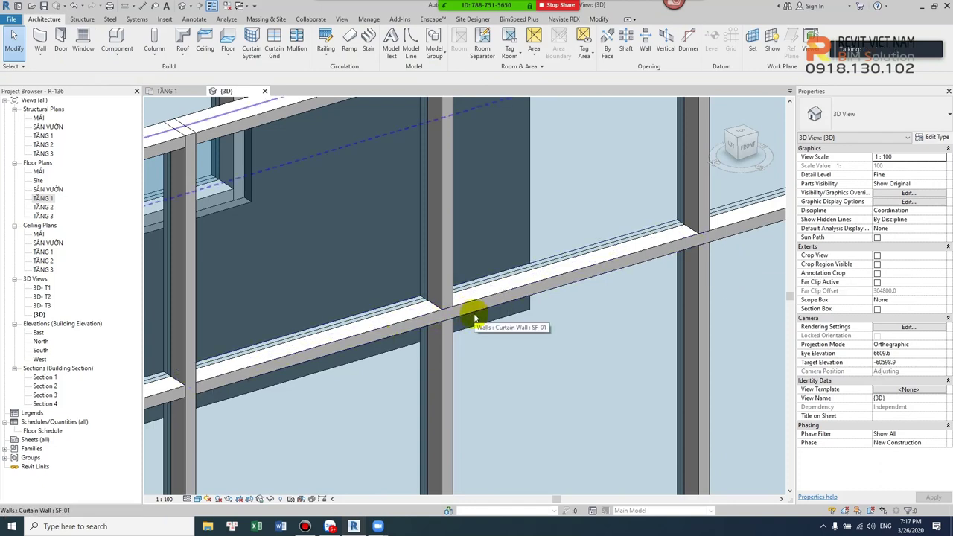
scroll(481, 317, "down", 3)
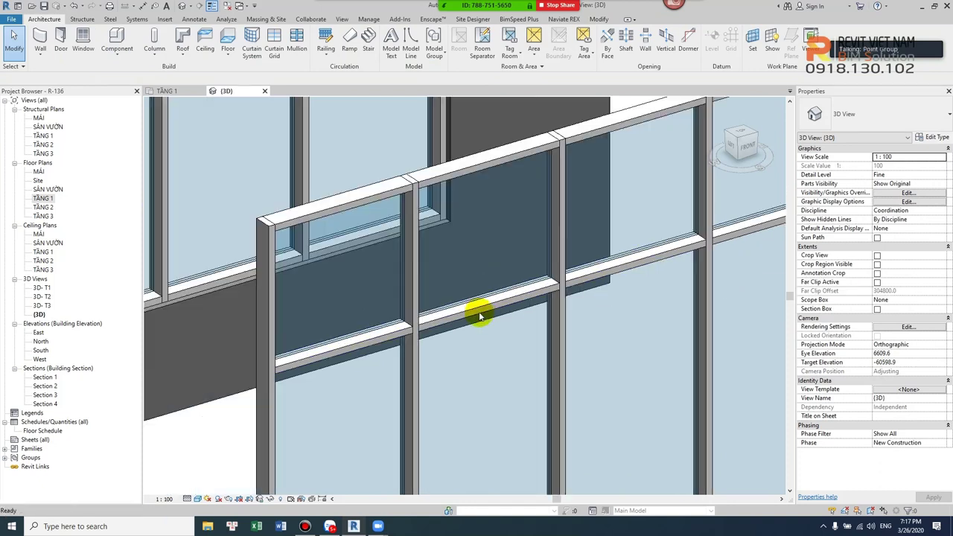
scroll(532, 298, "down", 2)
scroll(501, 304, "up", 1)
scroll(501, 304, "down", 3)
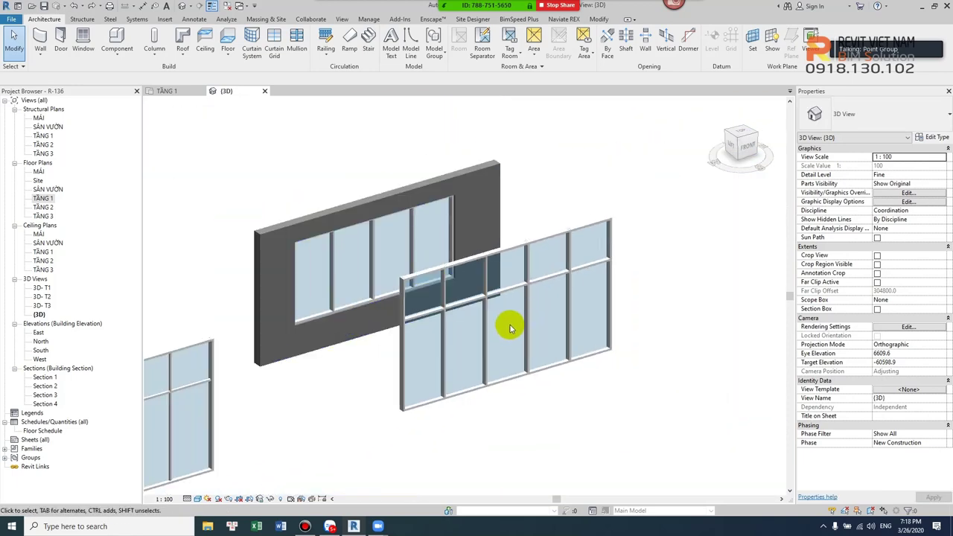
mouse_move(511, 323)
middle_mouse_down("shift")
mouse_move(578, 271)
mouse_move(334, 323)
mouse_move(290, 320)
middle_mouse_up("shift")
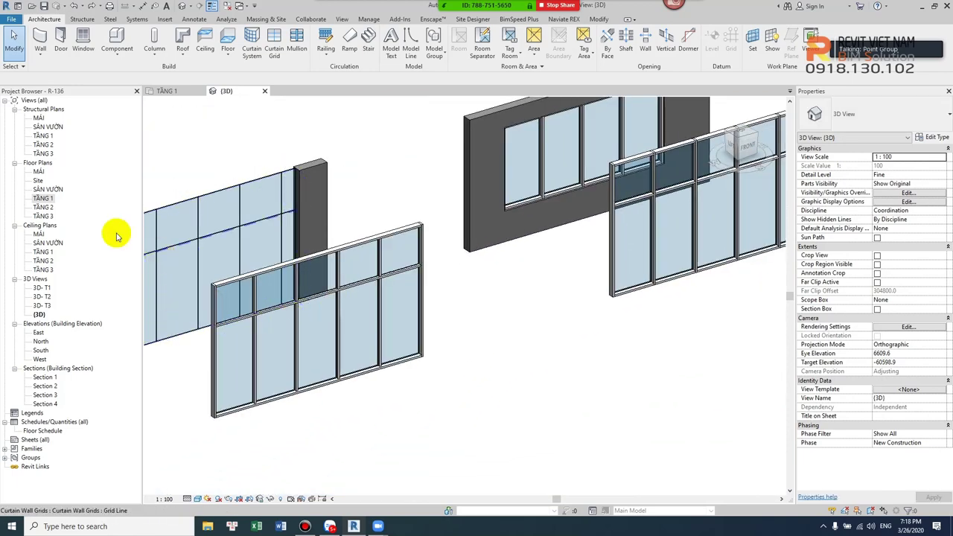
In the TẦNG 1 floor plan, zoom to the curtain wall end and select its end mullion.
double_click(43, 198)
scroll(685, 288, "up", 2)
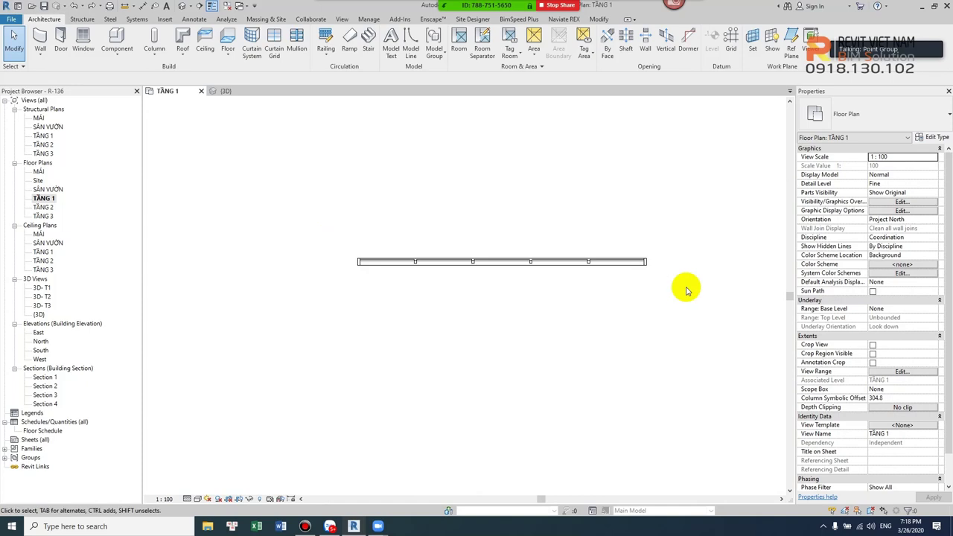
middle_click_drag(677, 283, 618, 285)
scroll(618, 285, "down", 2)
scroll(634, 249, "up", 2)
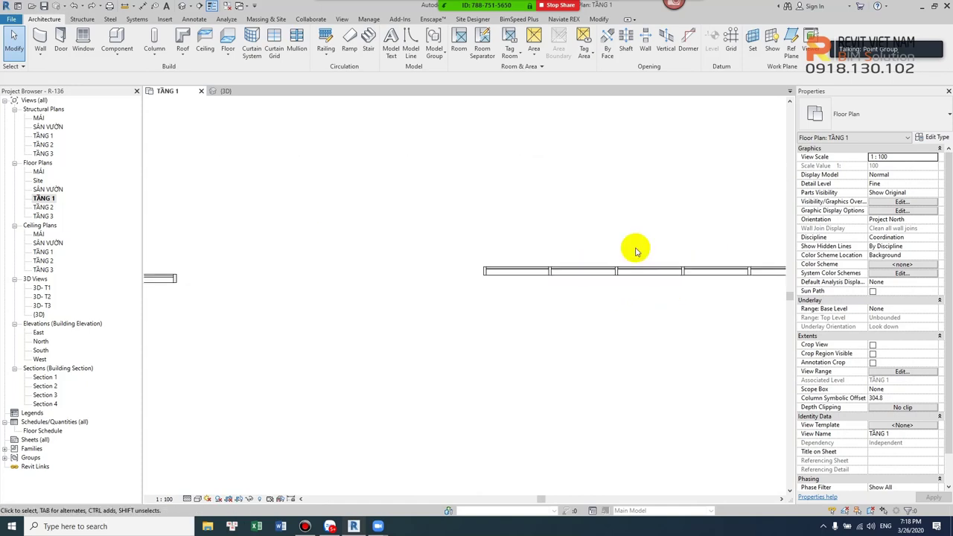
scroll(436, 259, "up", 2)
scroll(279, 310, "up", 2)
scroll(248, 341, "up", 1)
left_click(248, 341)
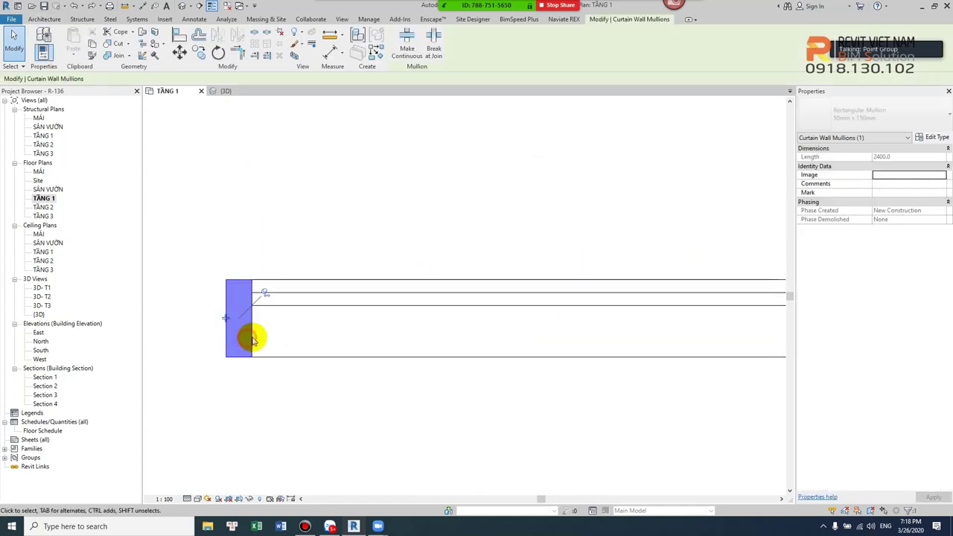
Select the curtain wall's left-end mullion in plan, then return to the default 3D view.
scroll(308, 298, "down", 2)
scroll(335, 283, "down", 2)
scroll(350, 290, "down", 1)
scroll(420, 337, "down", 2)
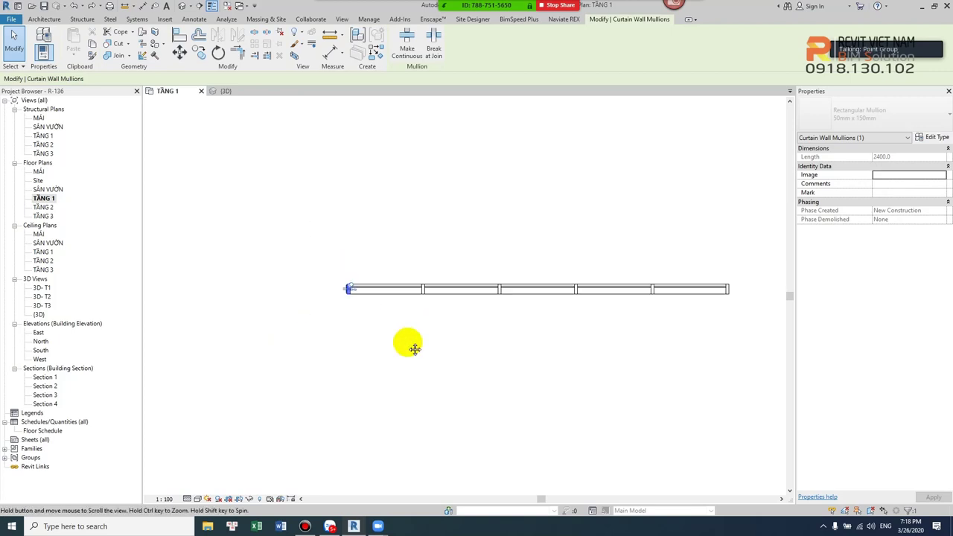
scroll(392, 315, "up", 2)
scroll(358, 309, "up", 1)
key("Escape")
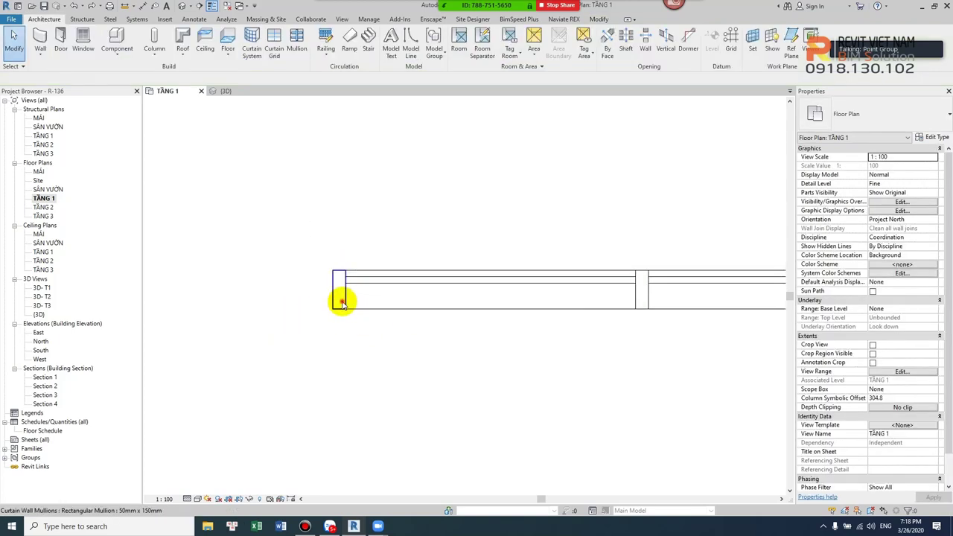
left_click(339, 301)
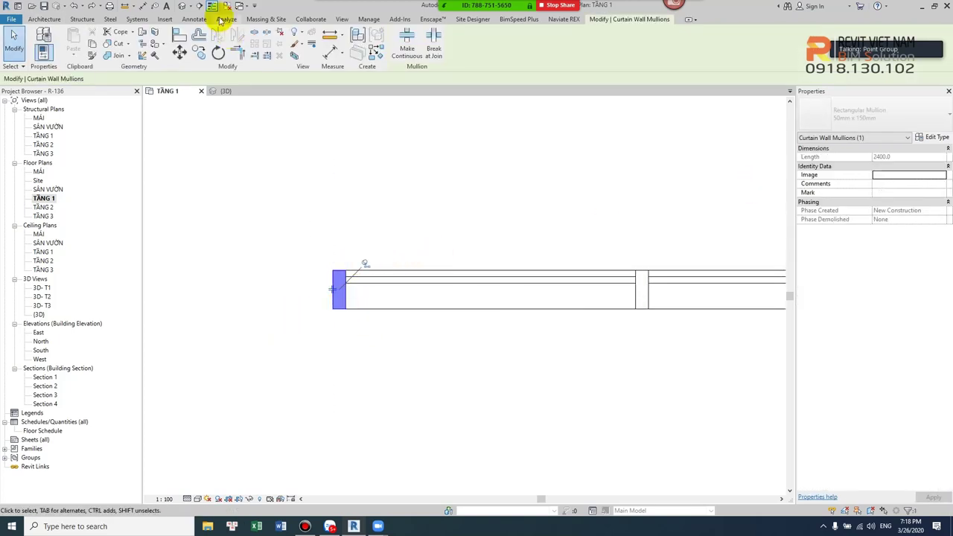
left_click(184, 7)
mouse_move(388, 287)
middle_mouse_down("shift")
mouse_move(357, 255)
mouse_move(414, 244)
middle_mouse_up("shift")
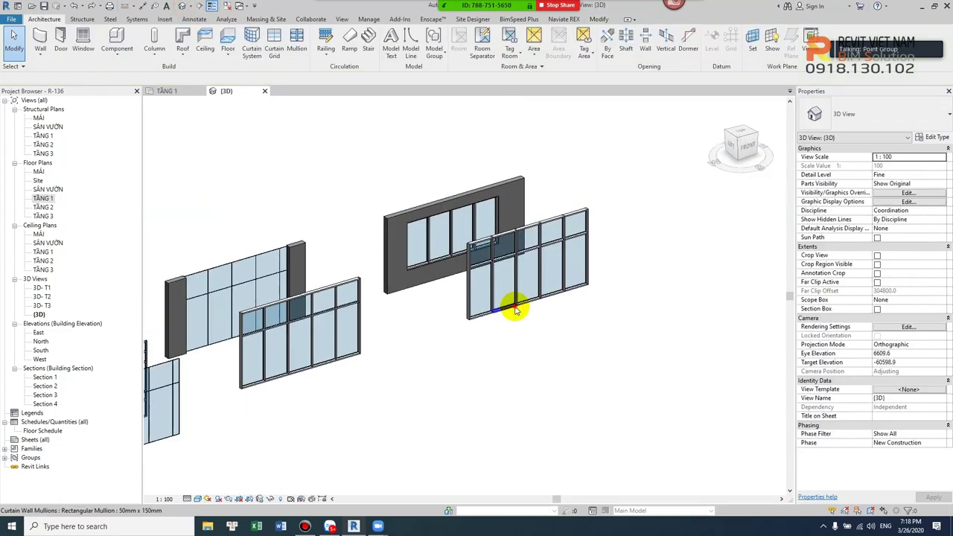
left_click(556, 299)
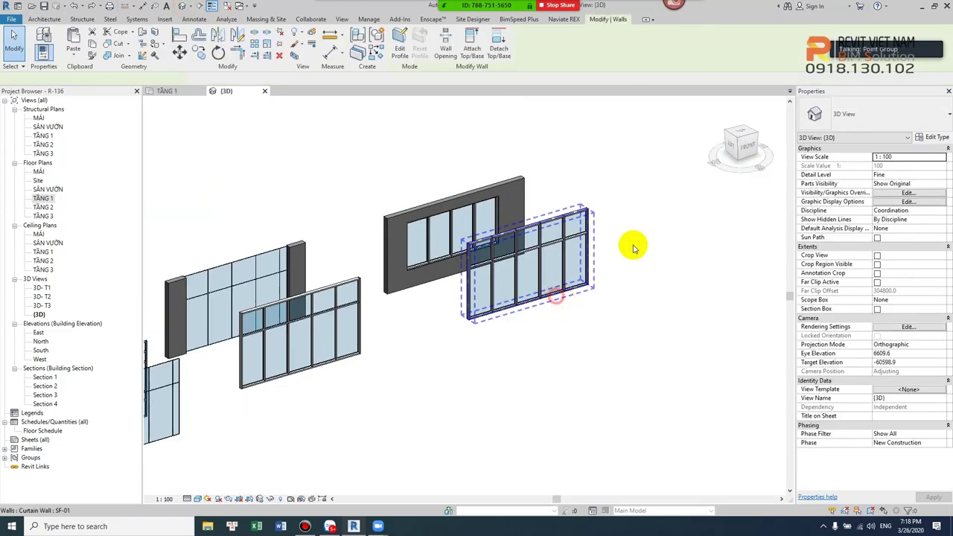
left_click(927, 138)
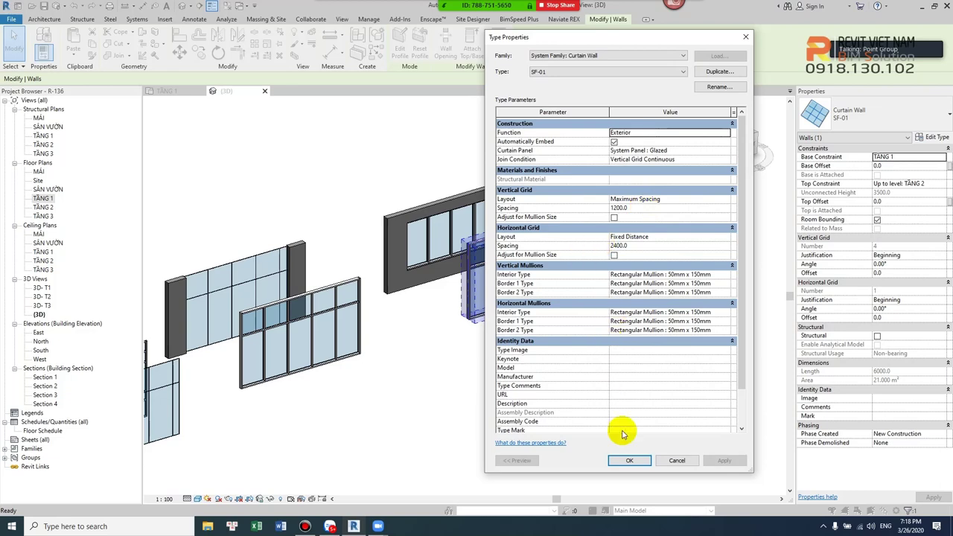
left_click(634, 463)
scroll(484, 313, "up", 3)
key("Escape")
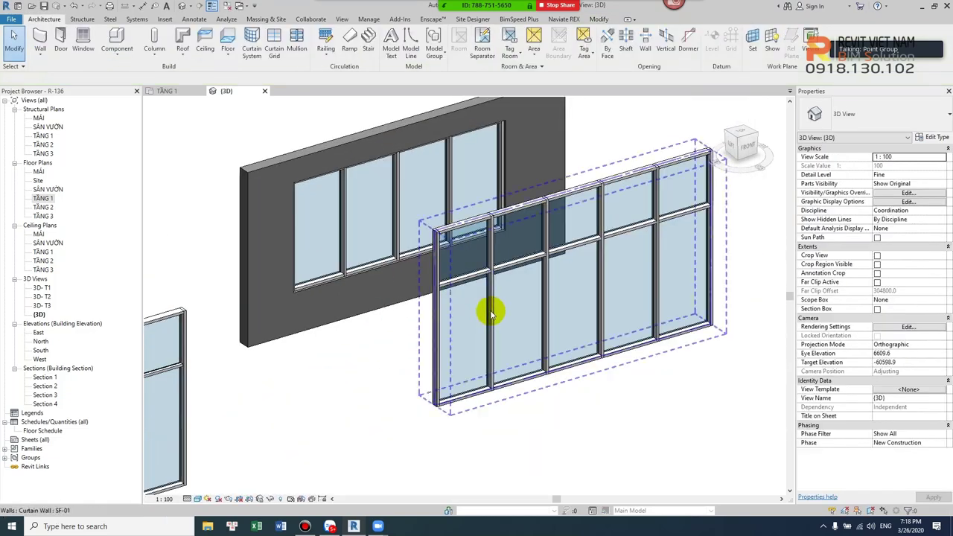
left_click(492, 313)
scroll(510, 308, "up", 3)
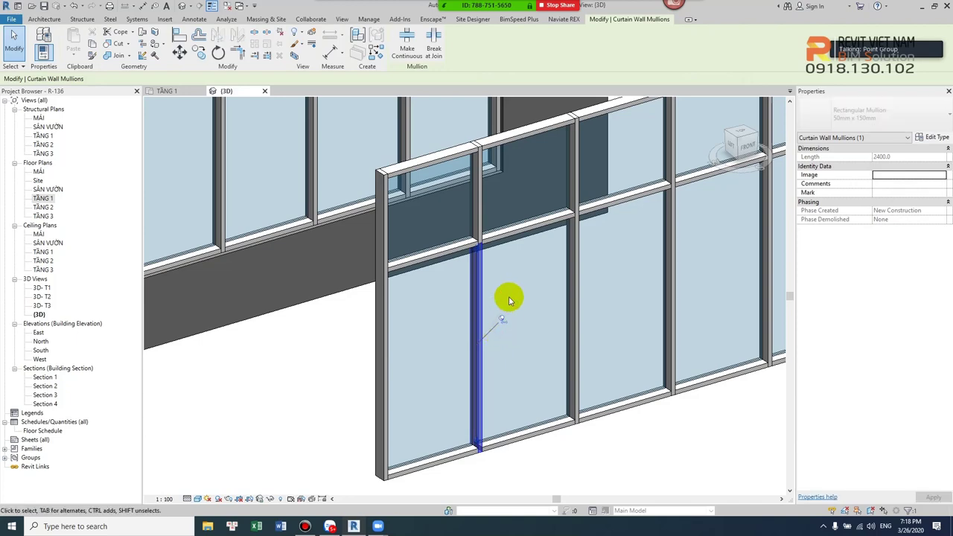
scroll(504, 298, "down", 5)
scroll(402, 324, "up", 2)
scroll(570, 244, "up", 2)
scroll(601, 260, "up", 2)
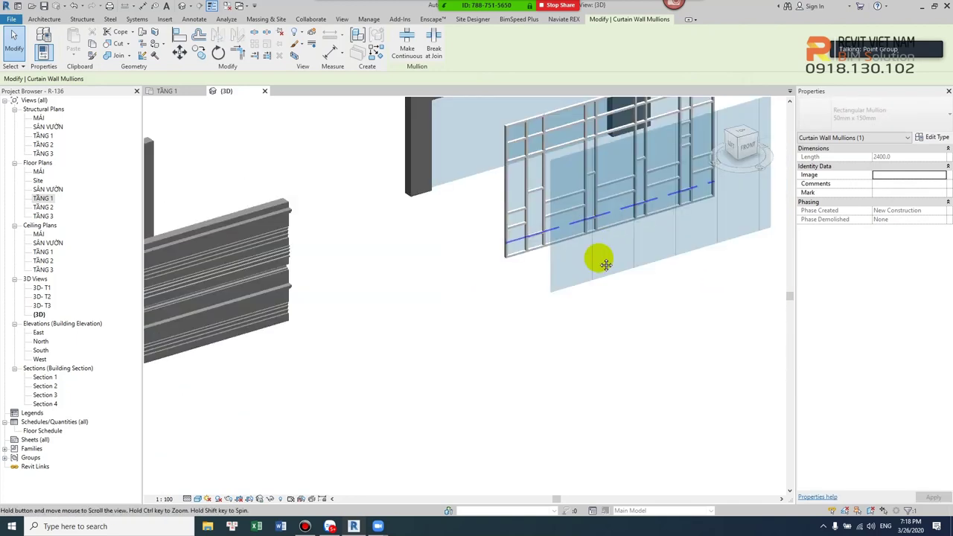
scroll(551, 332, "up", 2)
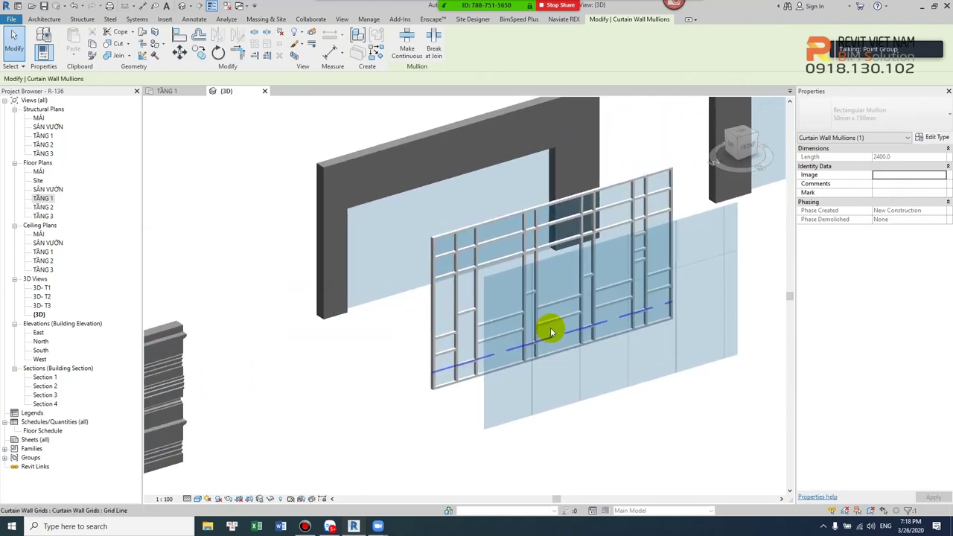
scroll(449, 281, "up", 4)
left_click(464, 253)
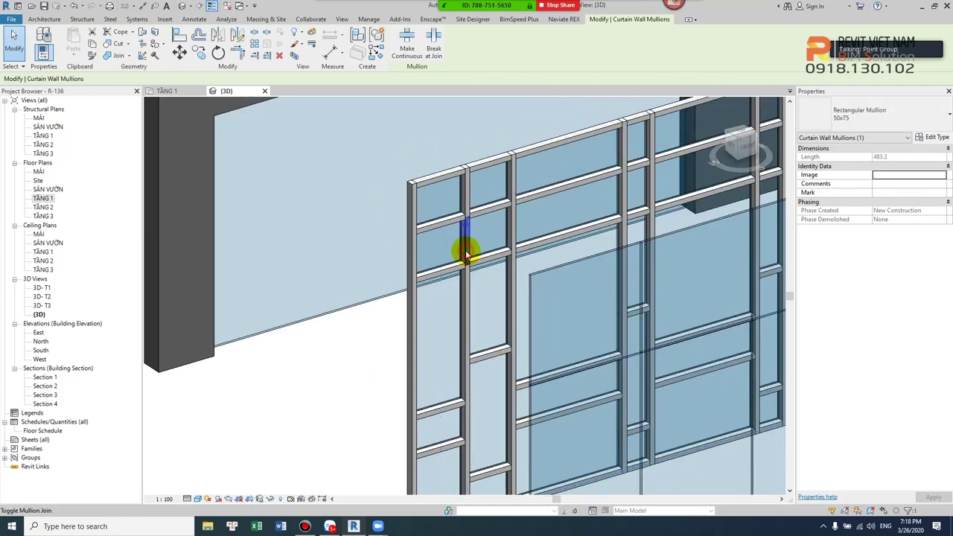
key("Escape")
scroll(466, 255, "down", 1)
scroll(460, 249, "down", 3)
scroll(472, 328, "down", 2)
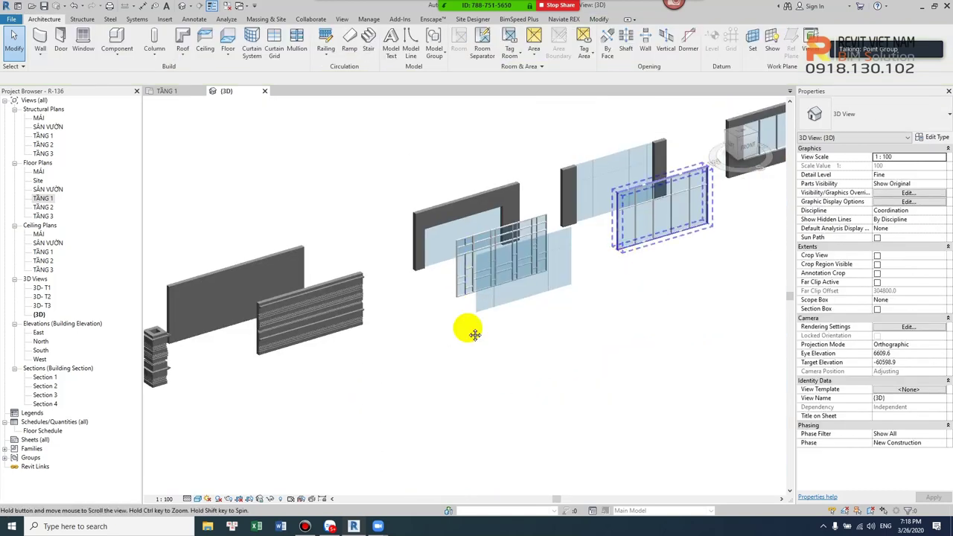
scroll(586, 300, "down", 1)
scroll(586, 300, "up", 3)
scroll(633, 262, "up", 3)
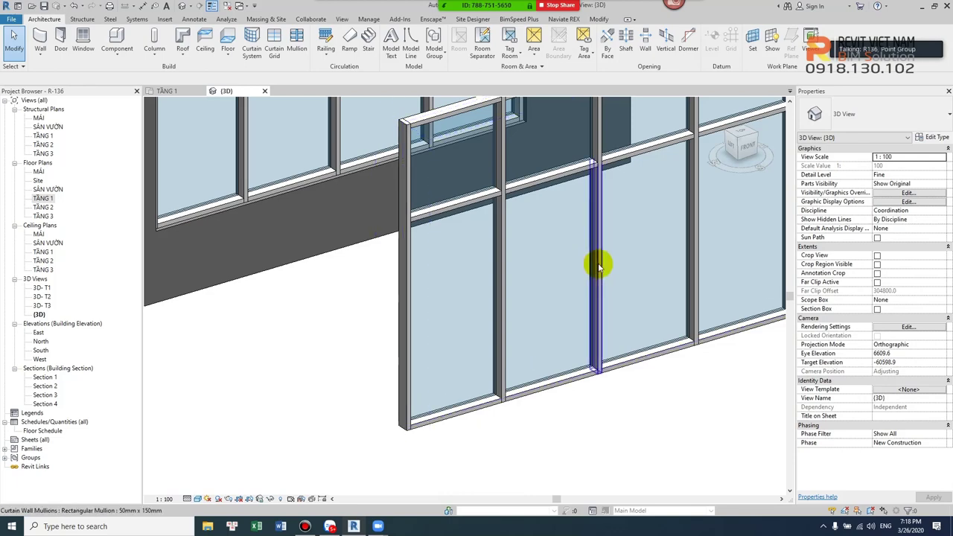
left_click(598, 268)
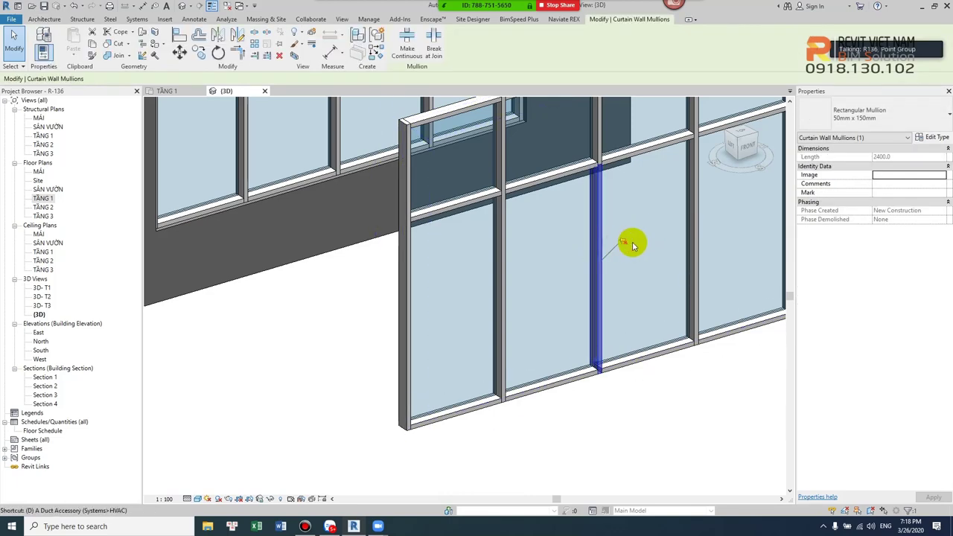
Delete the middle mullion, unpin its grid line, and remove the lower grid segment.
key("Escape")
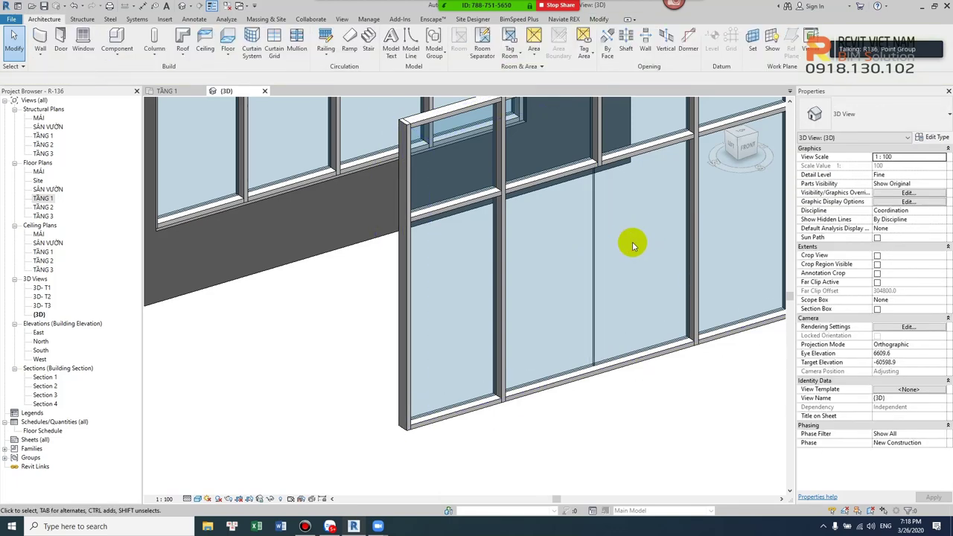
left_click(593, 250)
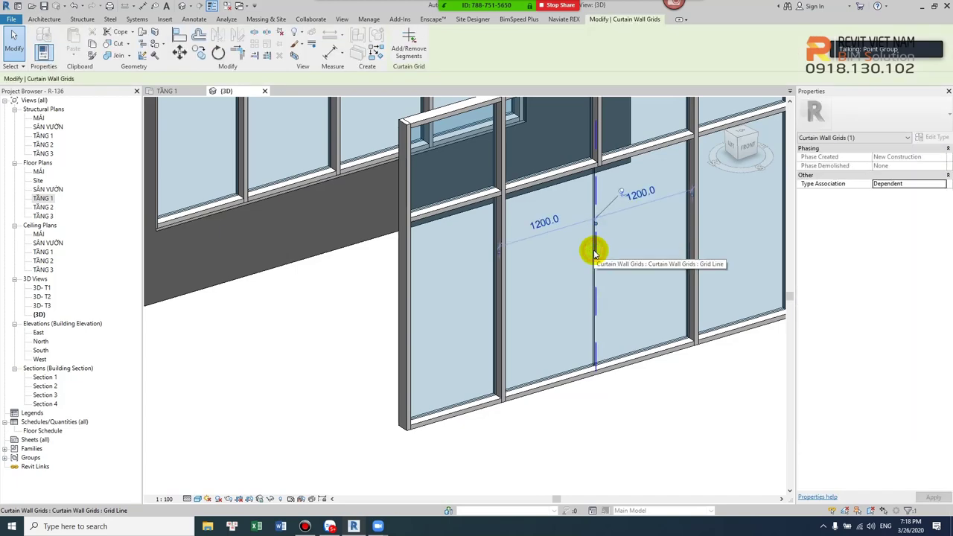
left_click(624, 196)
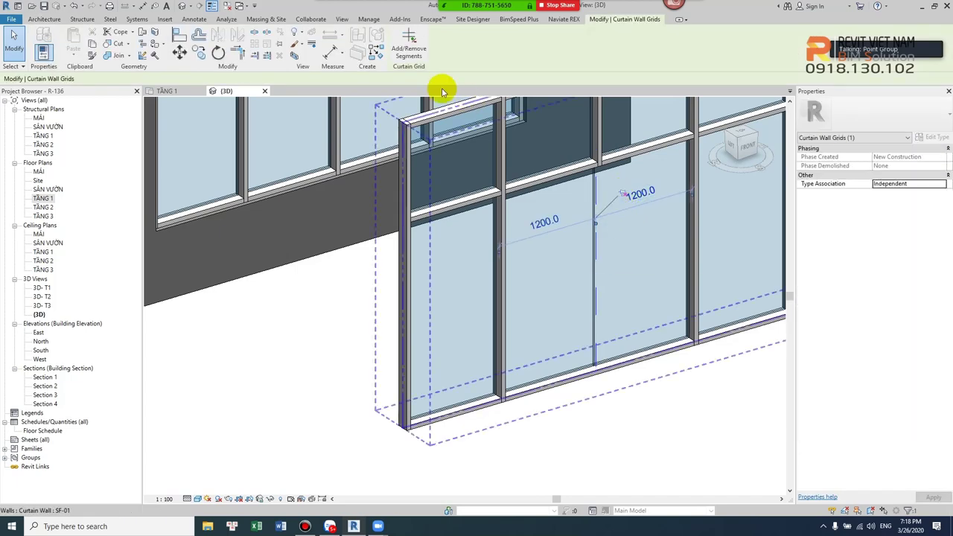
left_click(421, 50)
left_click(596, 254)
key("Escape")
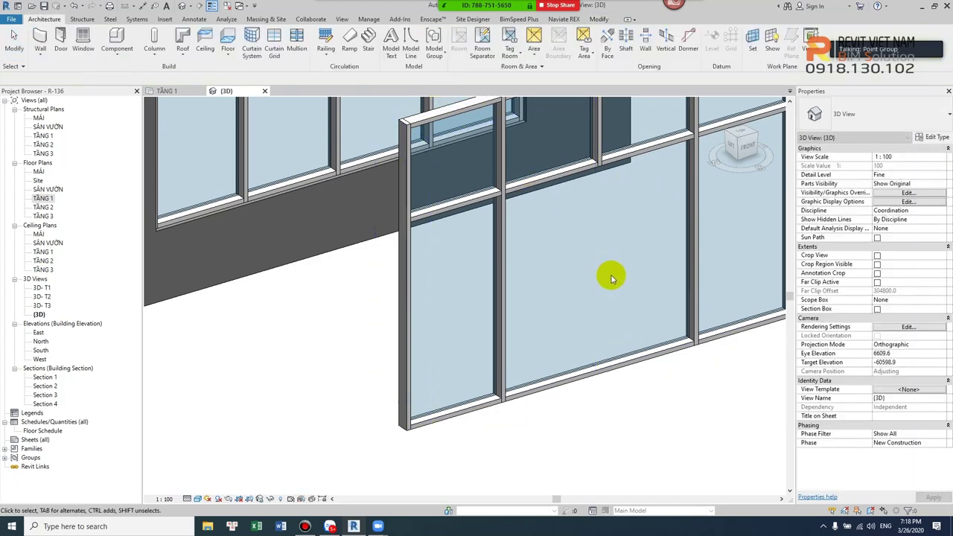
Restore the lower grid segment, then place a mullion on the grid line and undo it.
left_click(599, 275)
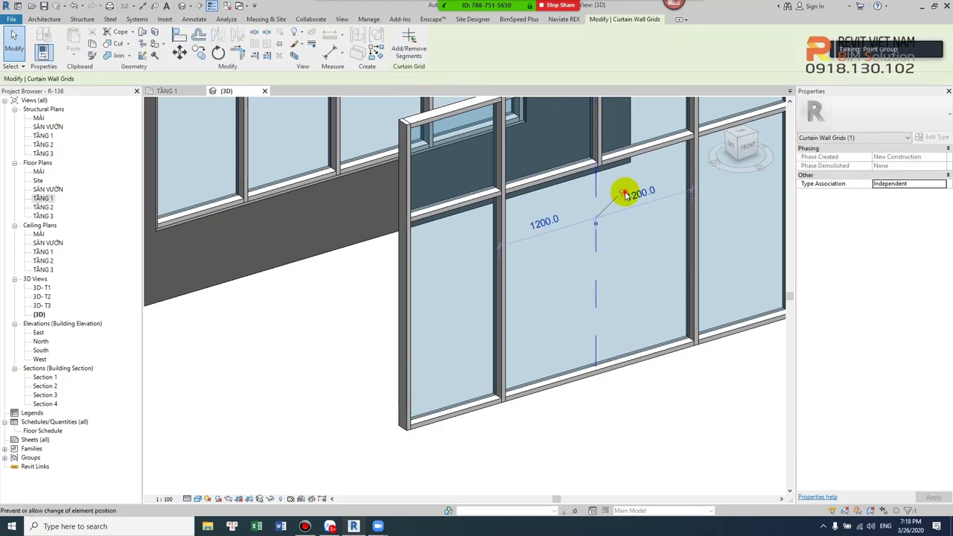
key("Escape")
left_click(596, 223)
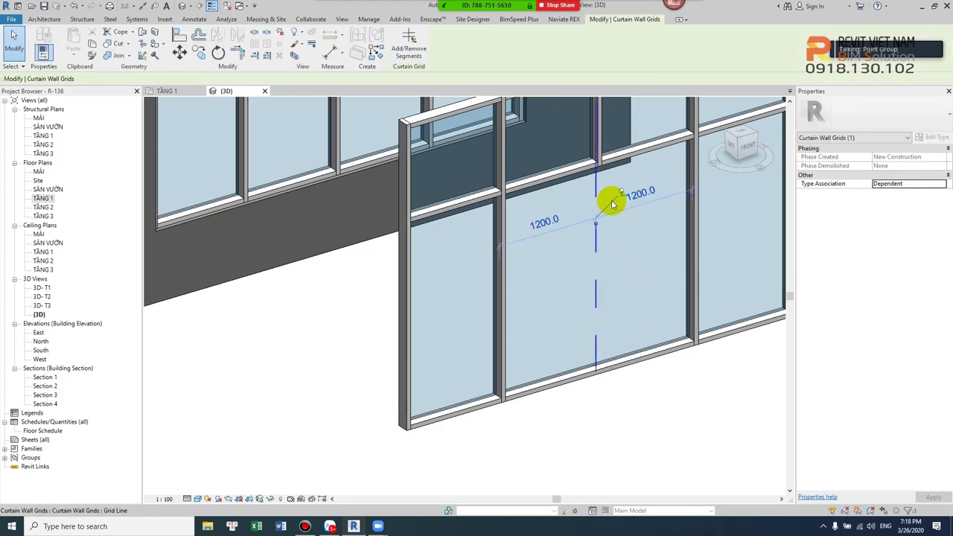
left_click(408, 46)
left_click(594, 261)
key("Escape")
key("Escape")
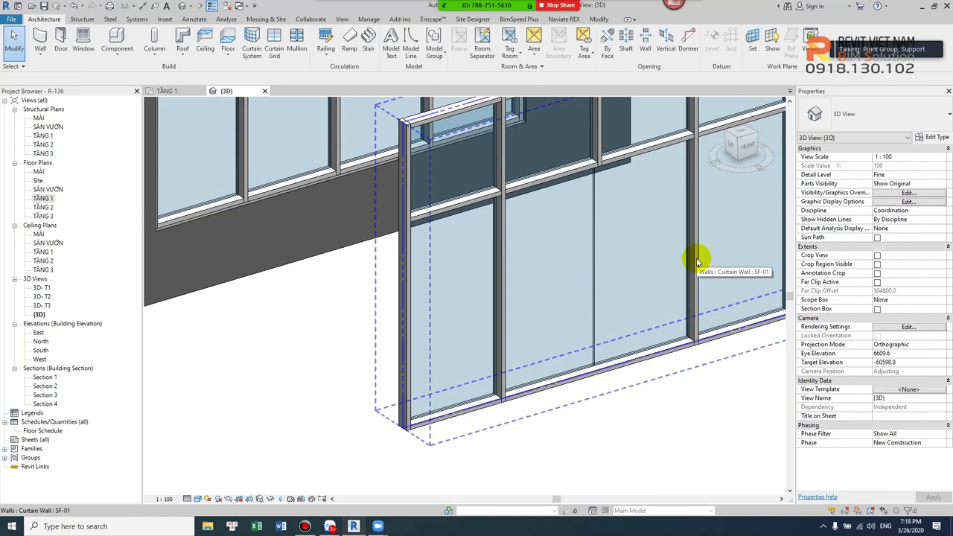
left_click(296, 41)
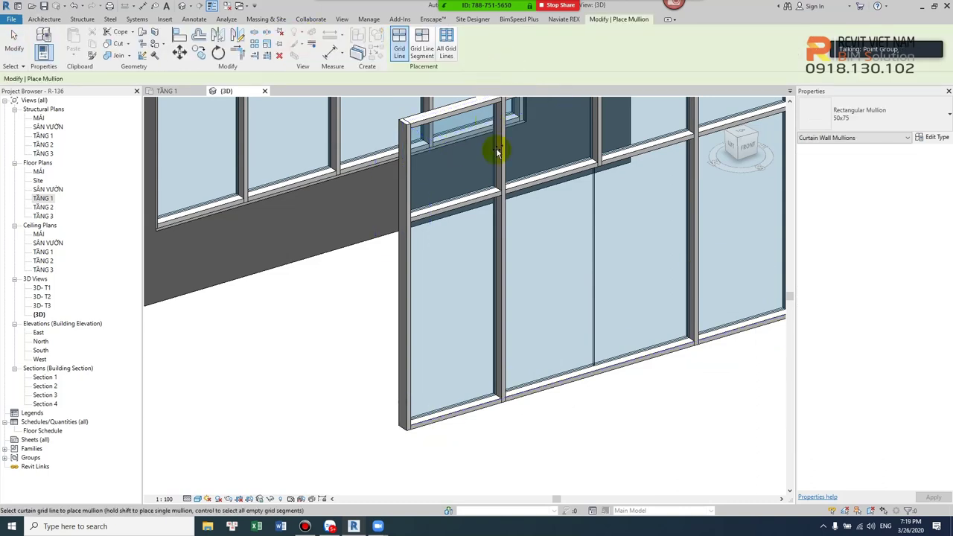
left_click(597, 249)
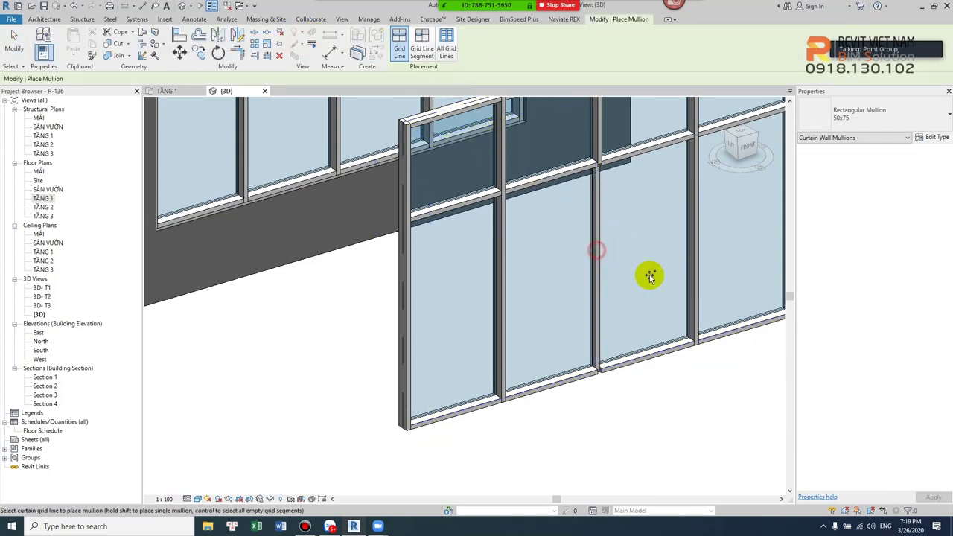
key("ctrl+z")
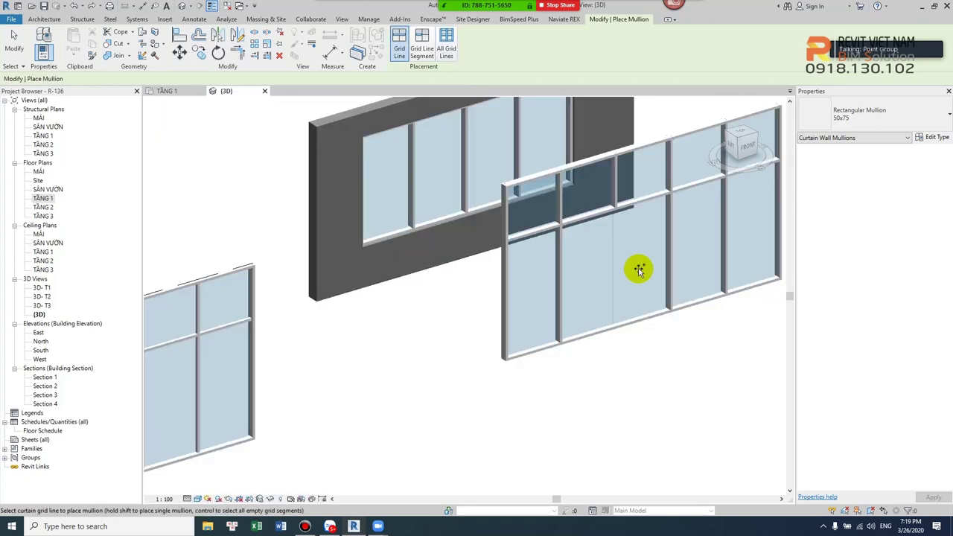
Open the TẦNG 1 floor plan and unpin the mullion at the wall's left end.
scroll(575, 300, "down", 3)
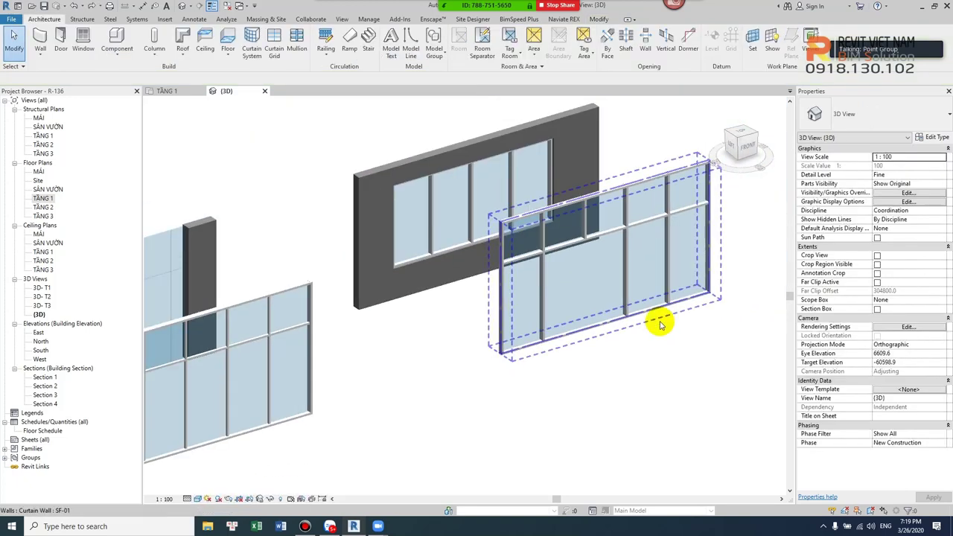
double_click(41, 198)
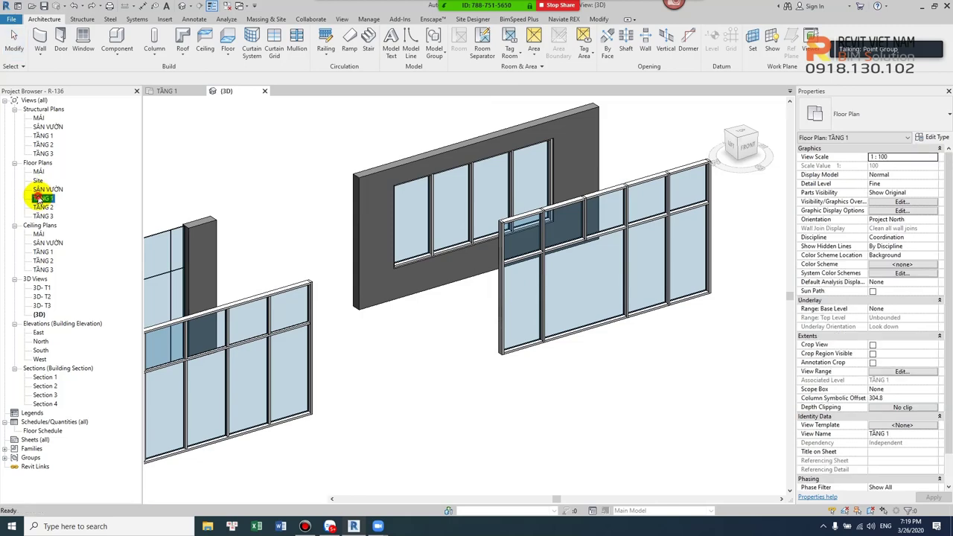
left_click(343, 304)
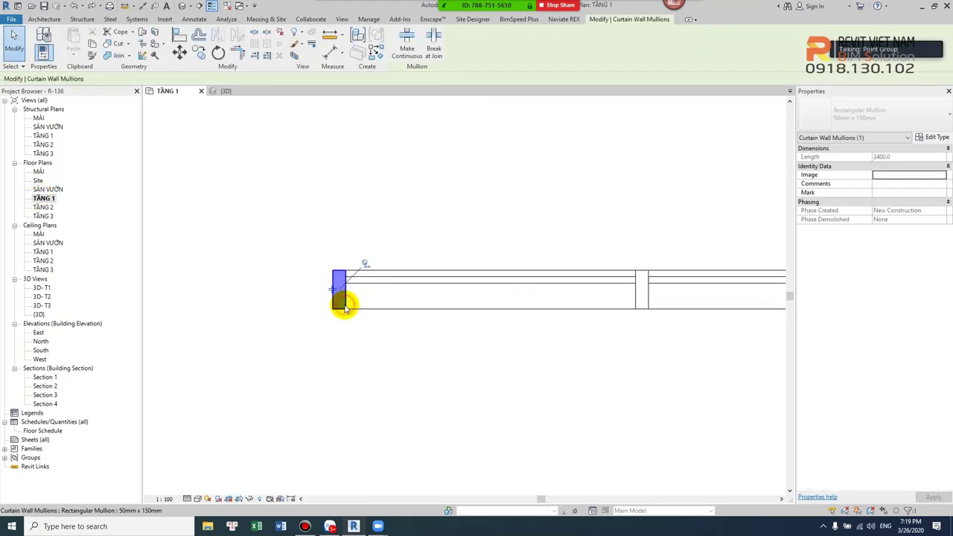
left_click(365, 264)
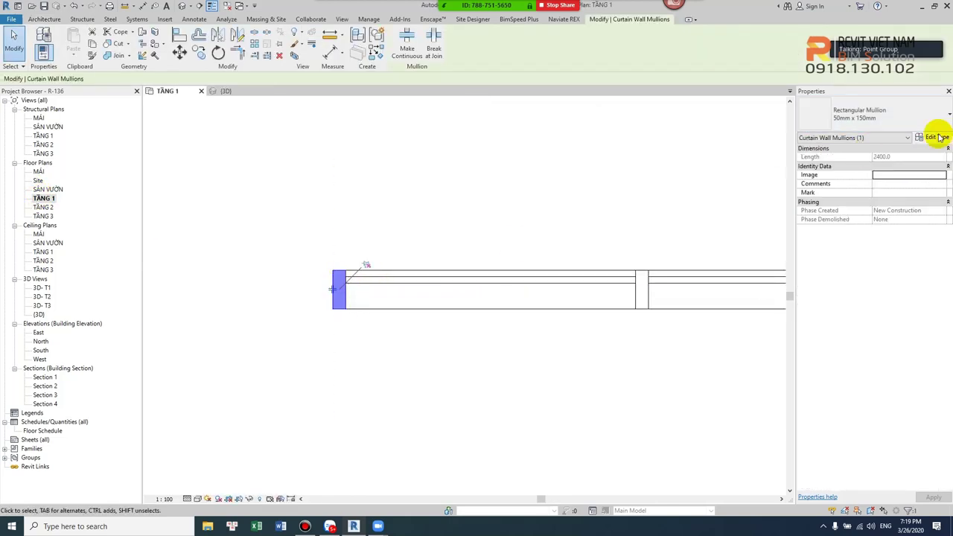
Duplicate that mullion's type as a new rectangular mullion type ML-01.
left_click(936, 137)
left_click(733, 77)
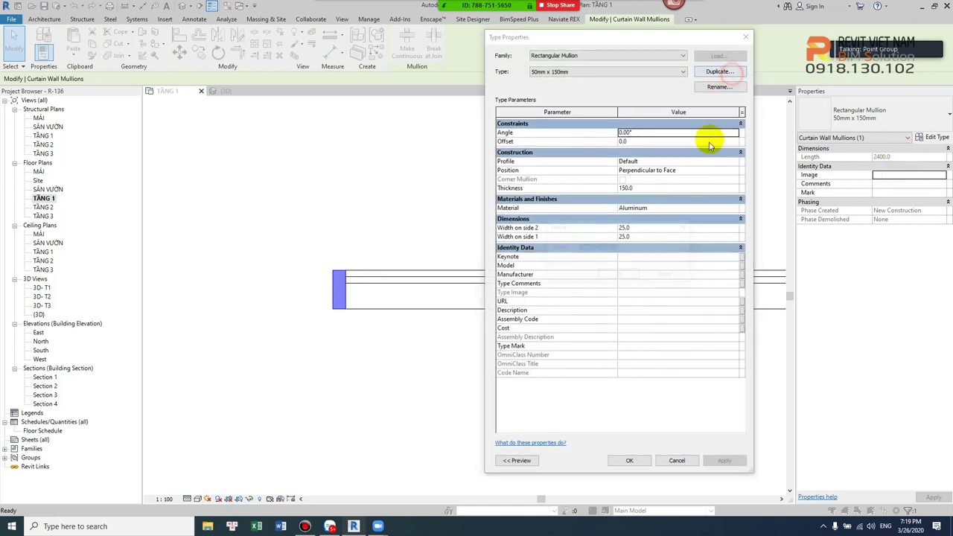
left_click_drag(560, 252, 547, 253)
type("ML-01")
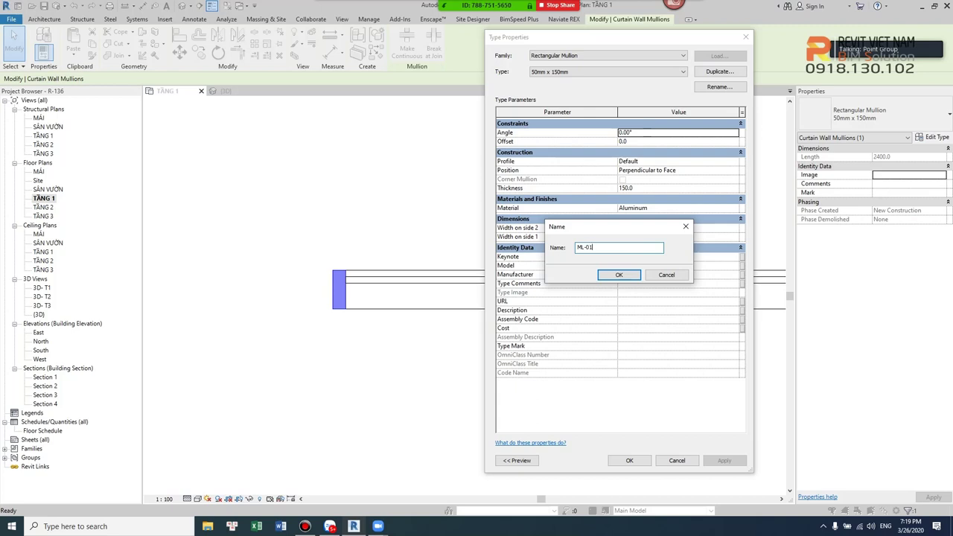
left_click(621, 274)
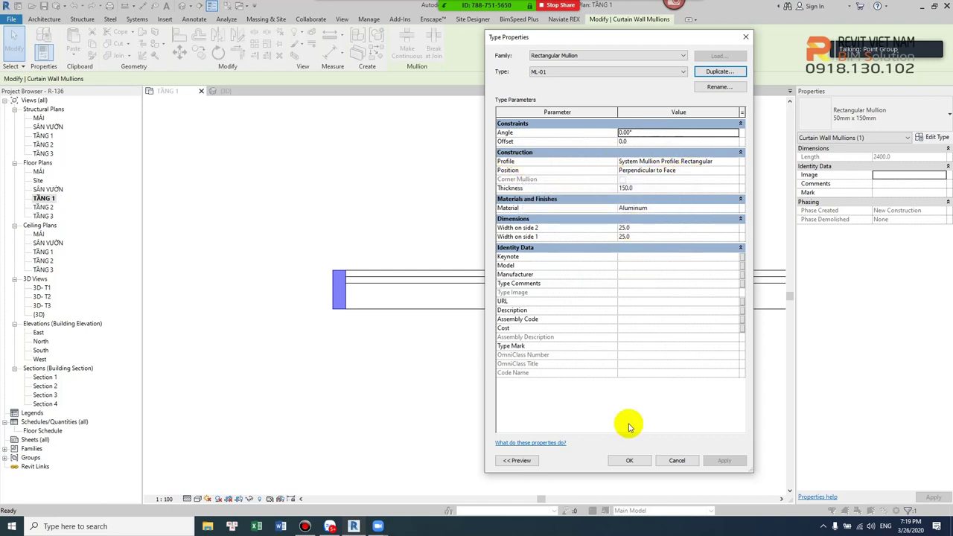
left_click(631, 460)
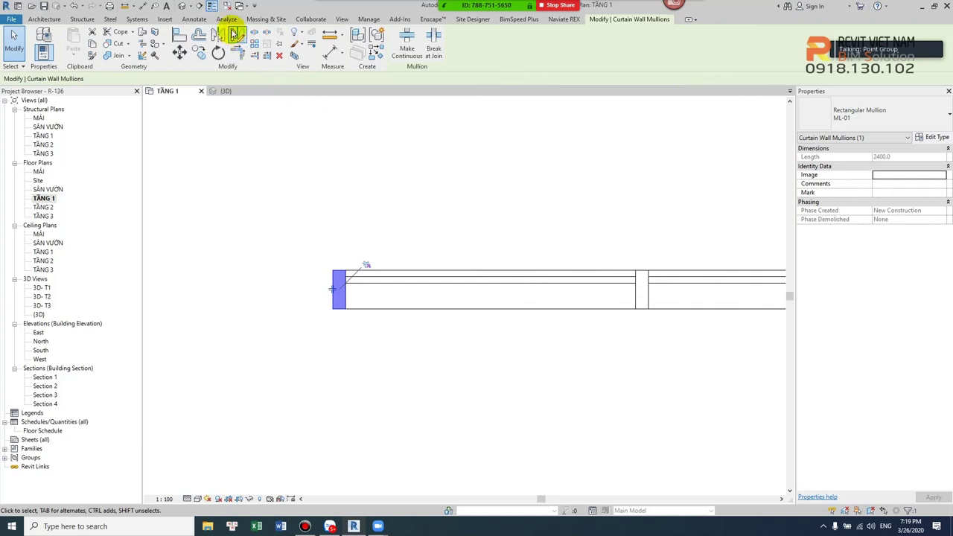
Load M_Curtain Wall Mullion-Rectangular-Side-Bottom_Left.rfa from US Metric > Profiles > Curtain Wall.
left_click(166, 20)
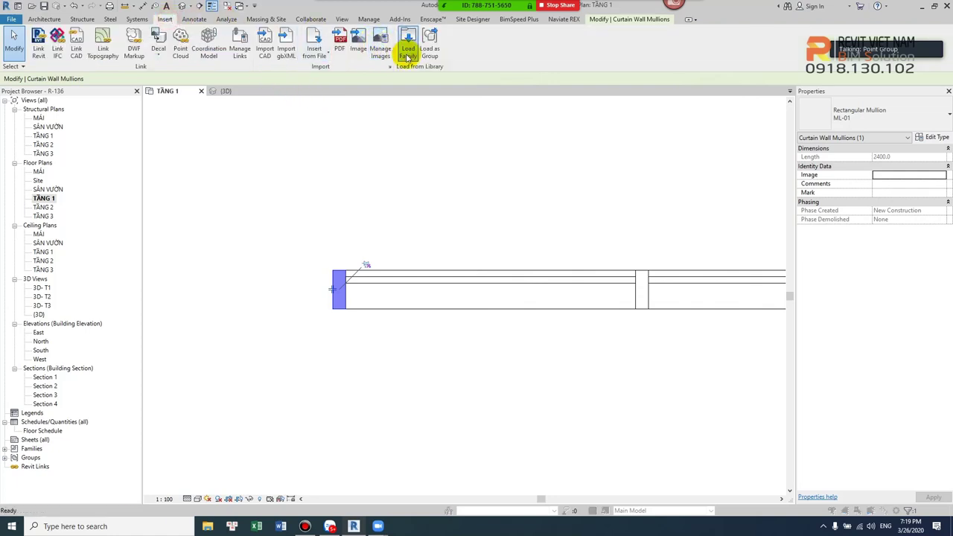
left_click(407, 54)
left_click(521, 111)
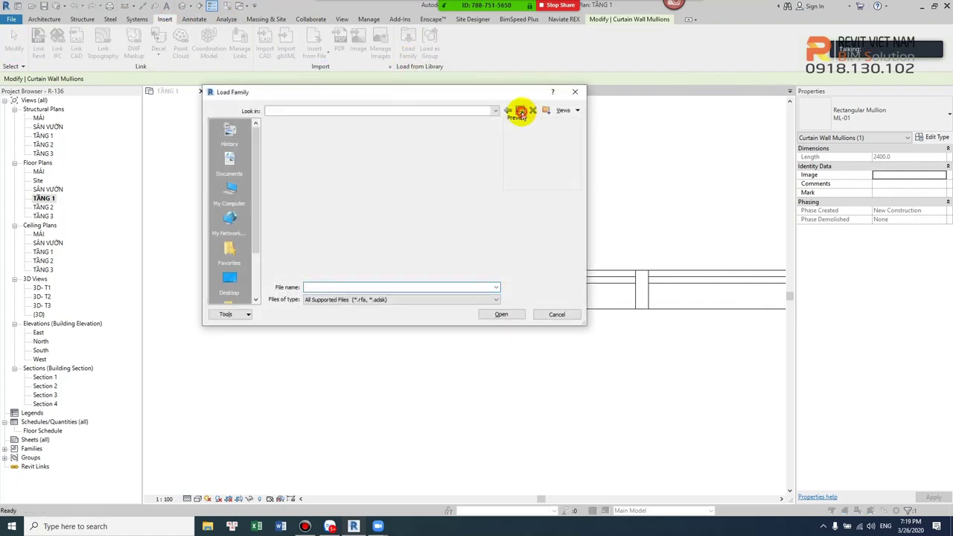
left_click(517, 109)
scroll(434, 251, "down", 3)
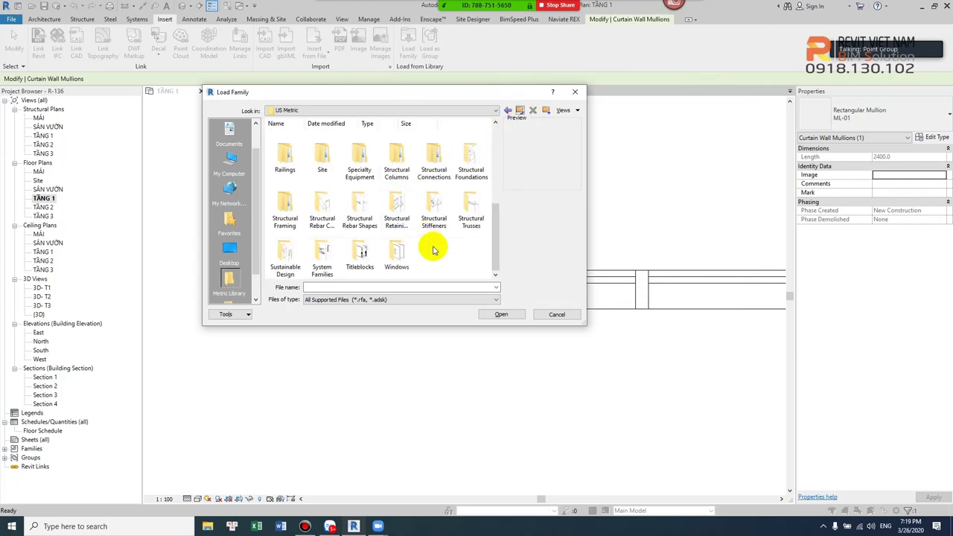
scroll(432, 227, "up", 5)
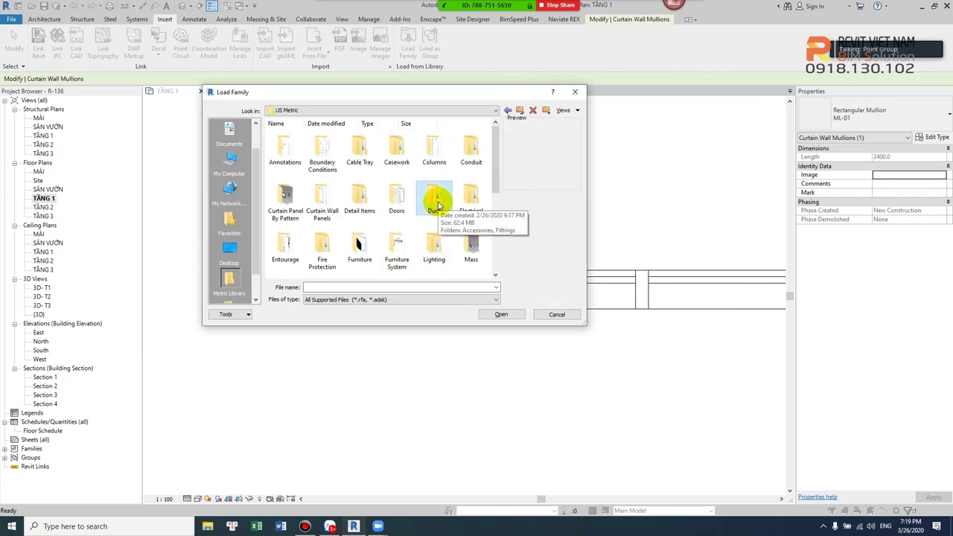
key("p")
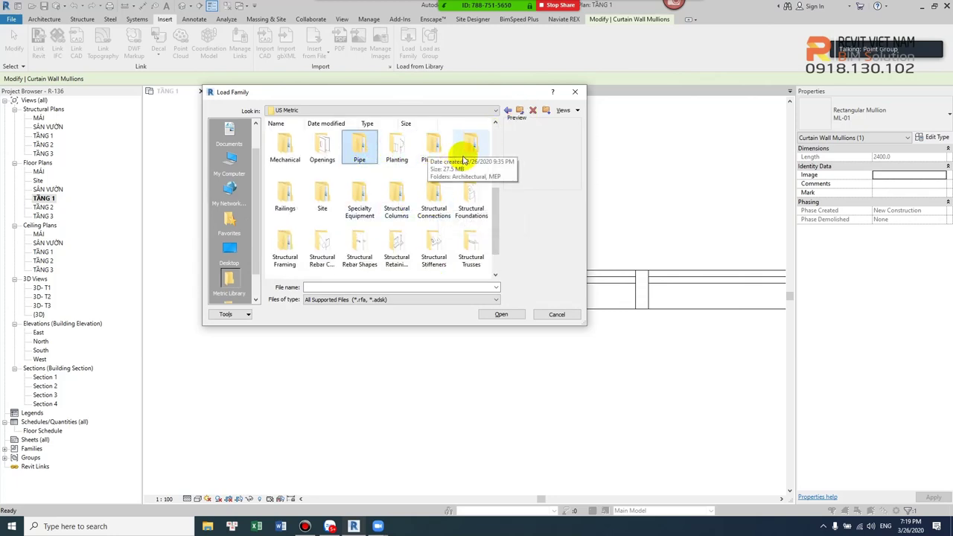
double_click(476, 152)
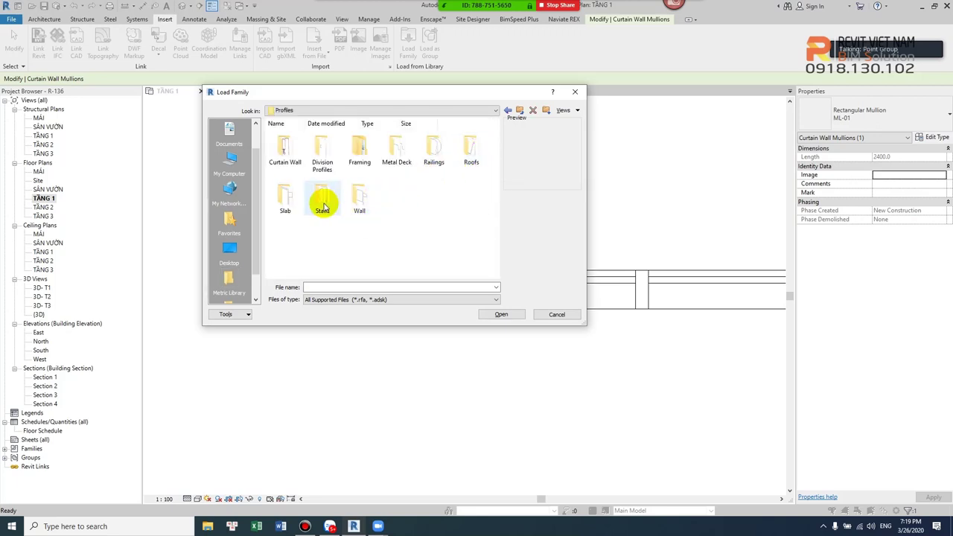
double_click(287, 158)
left_click(283, 158)
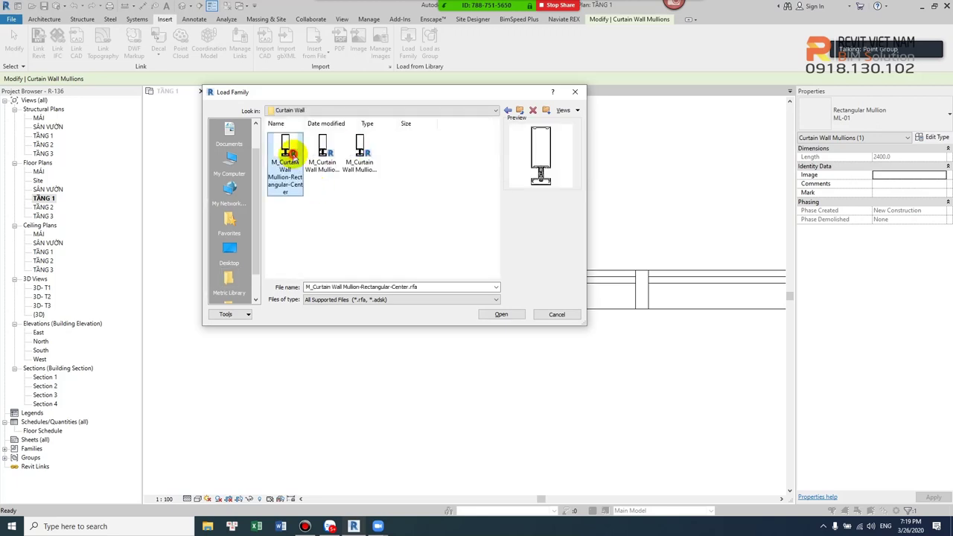
left_click(332, 156)
left_click(500, 314)
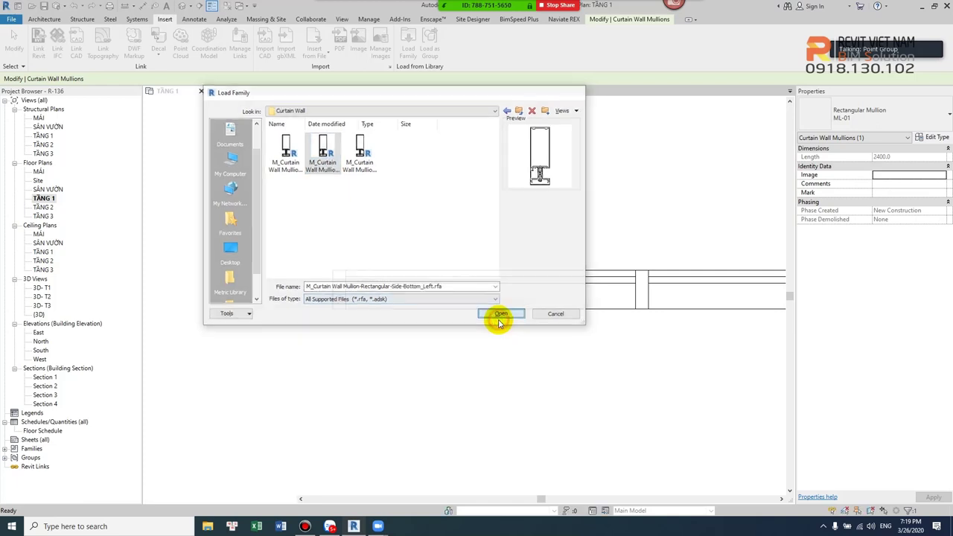
Set mullion type ML-01's profile to Side-Bottom_Left : 65 x 150mm.
left_click(478, 311)
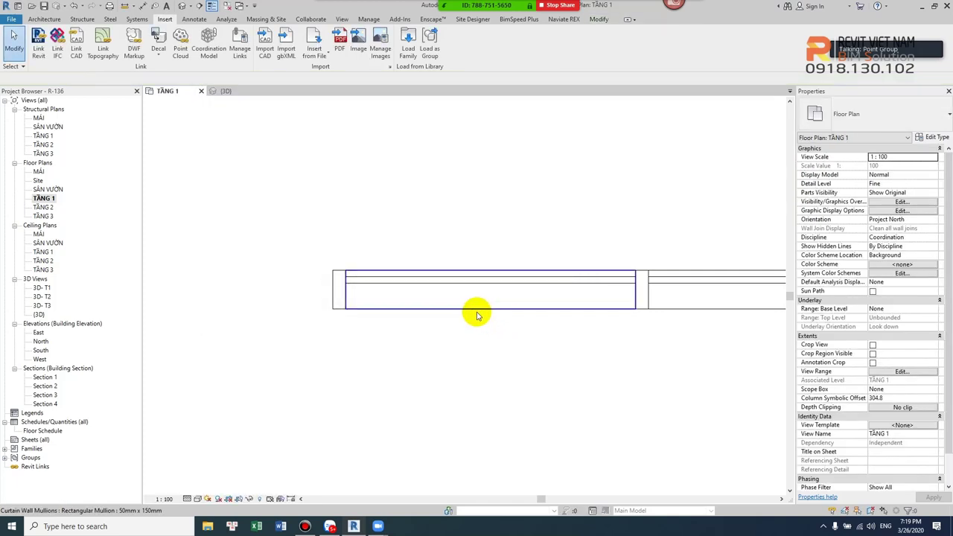
left_click(344, 311)
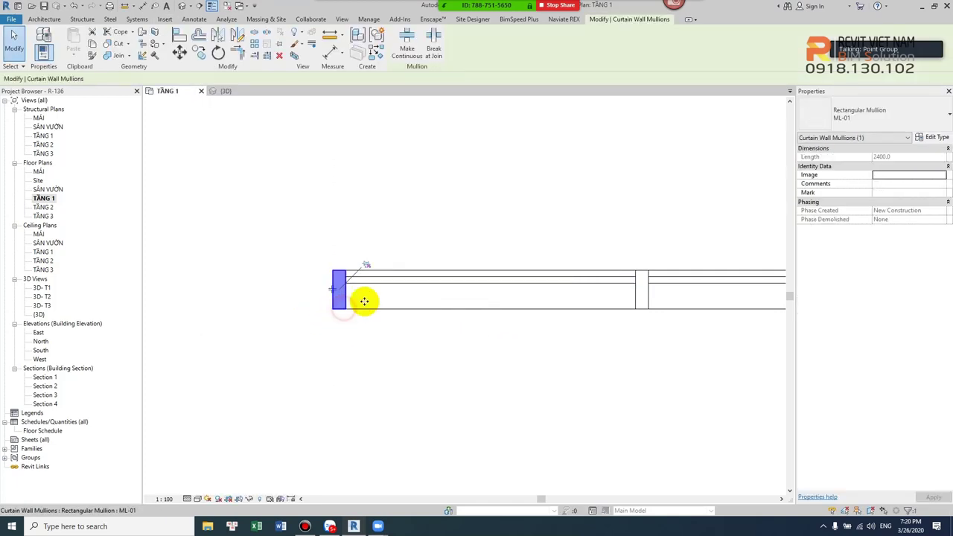
left_click(942, 138)
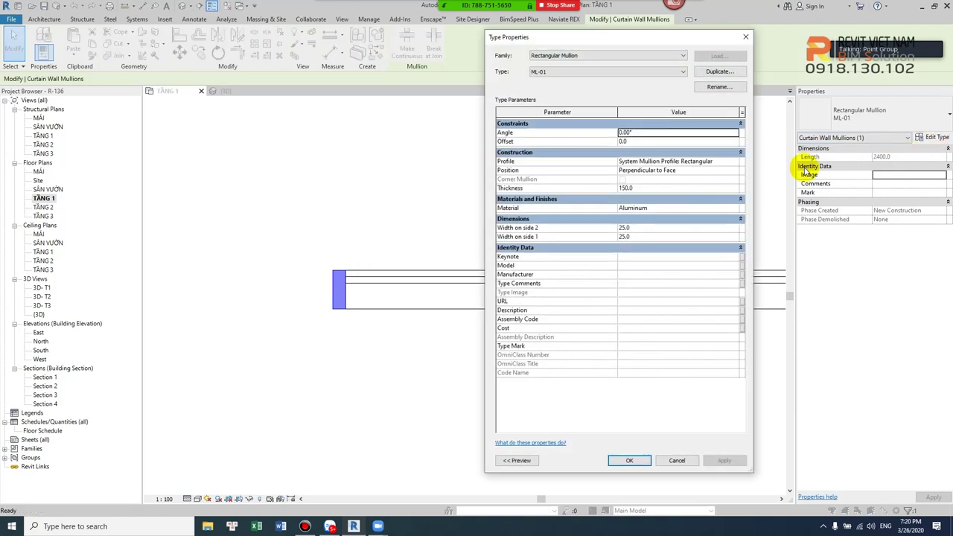
left_click(734, 162)
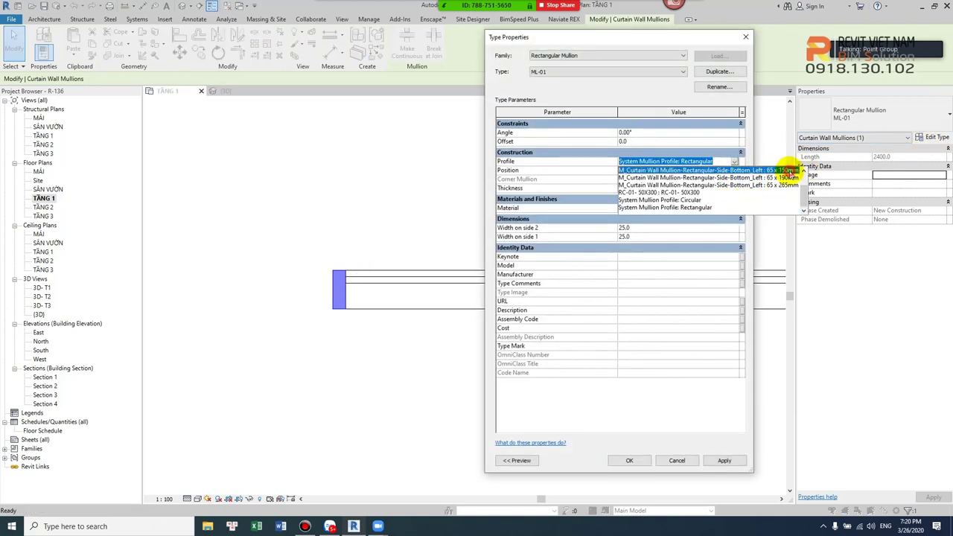
left_click(789, 171)
left_click(629, 461)
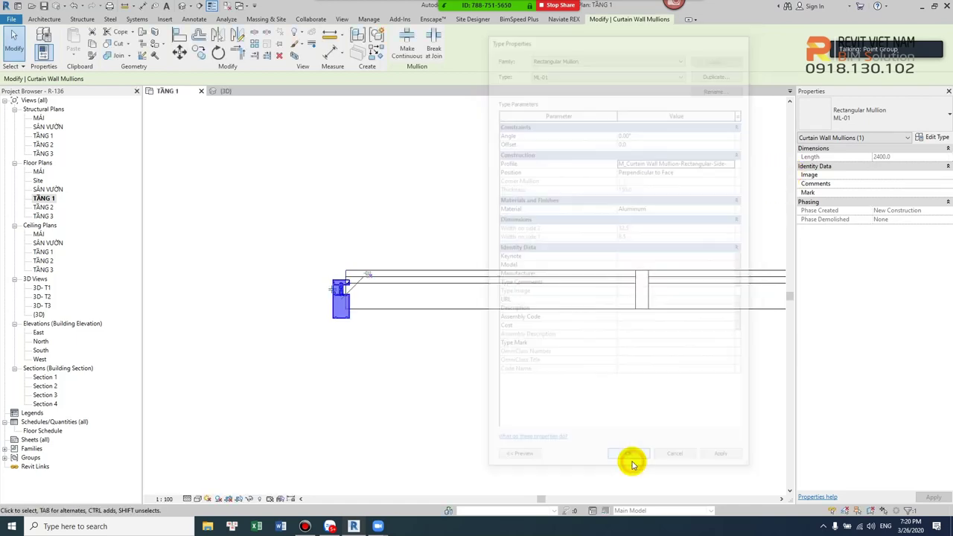
Inspect the reshaped end mullion in plan, then select the wall's middle mullion.
left_click(528, 423)
scroll(330, 315, "up", 2)
scroll(335, 316, "up", 2)
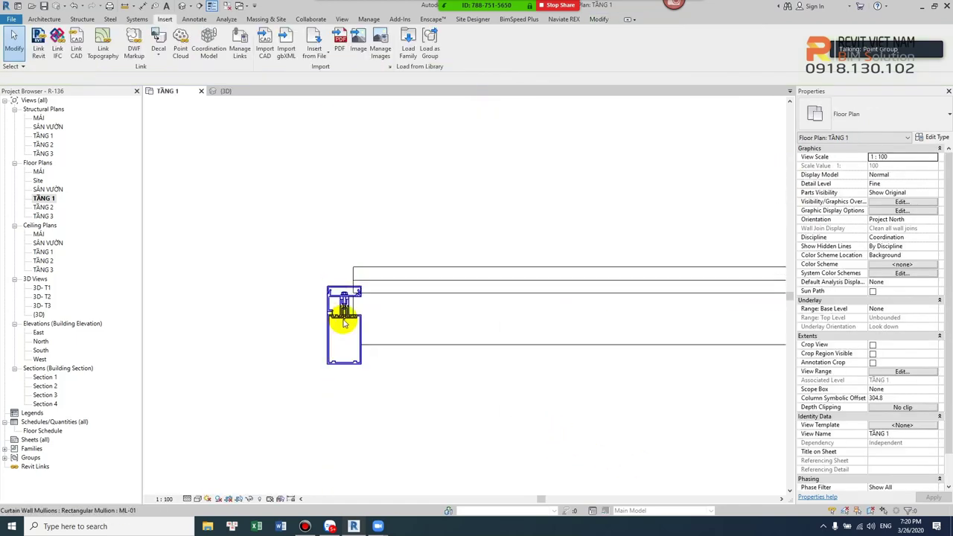
left_click(340, 319)
scroll(344, 322, "up", 2)
scroll(344, 322, "up", 2)
key("Escape")
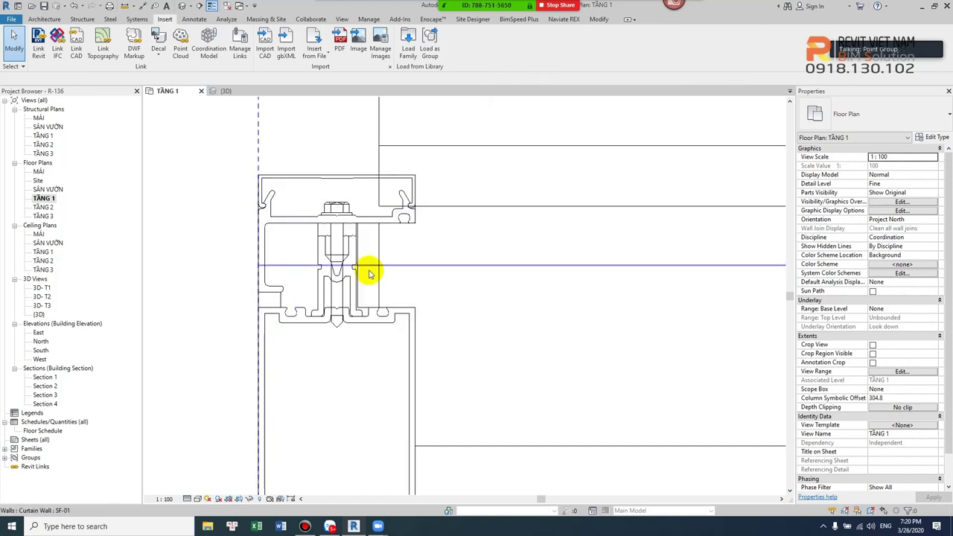
scroll(369, 274, "down", 5)
scroll(436, 300, "down", 2)
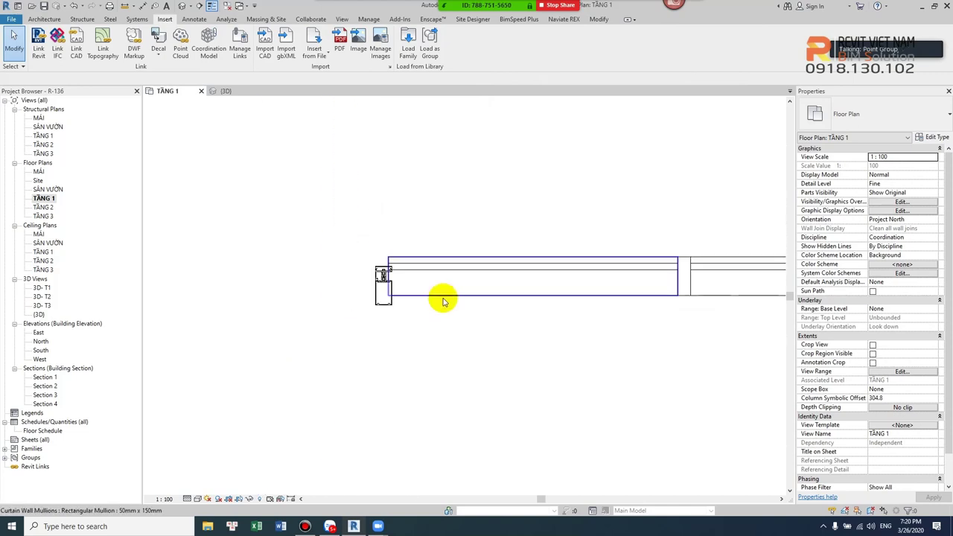
left_click(621, 305)
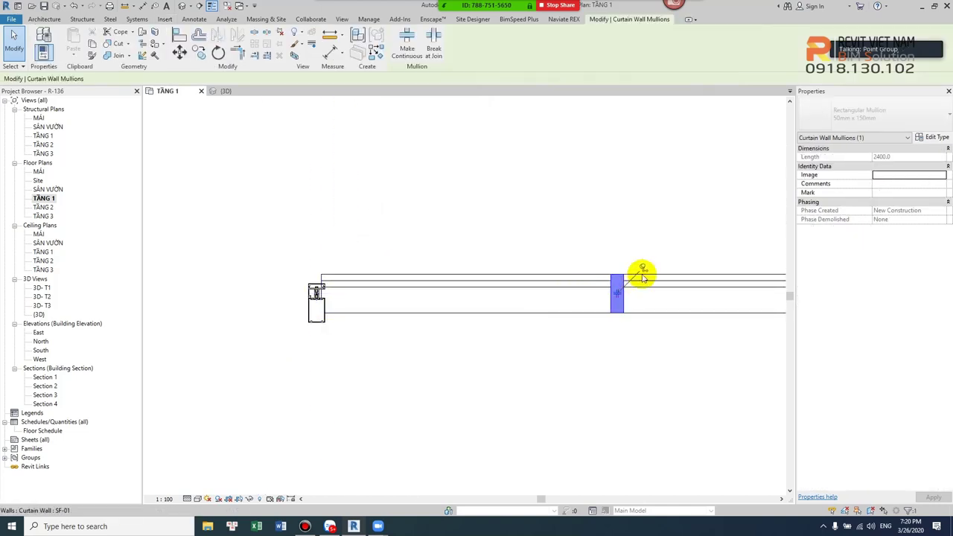
Duplicate the middle mullion's 50mm x 150mm type as new type MC-01.
left_click(933, 140)
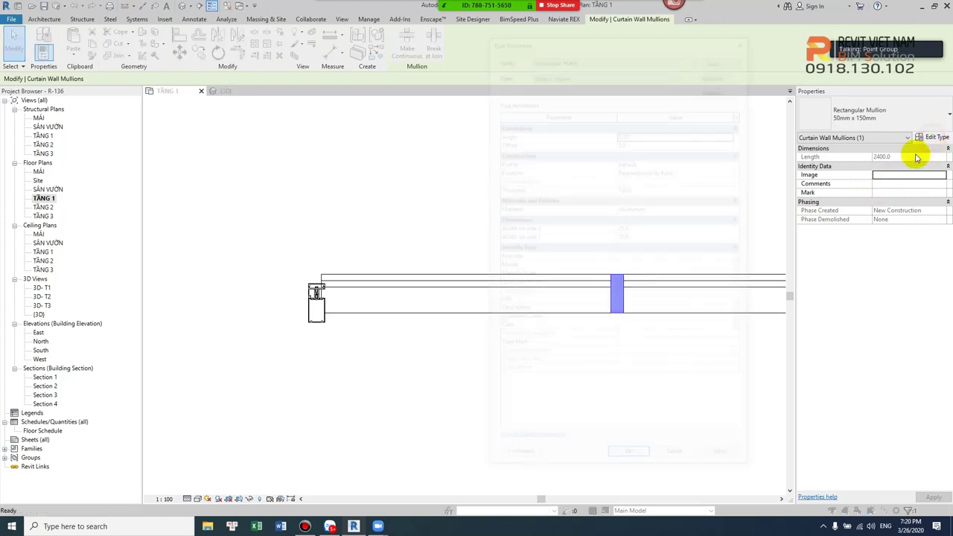
left_click(720, 72)
type("MC-01")
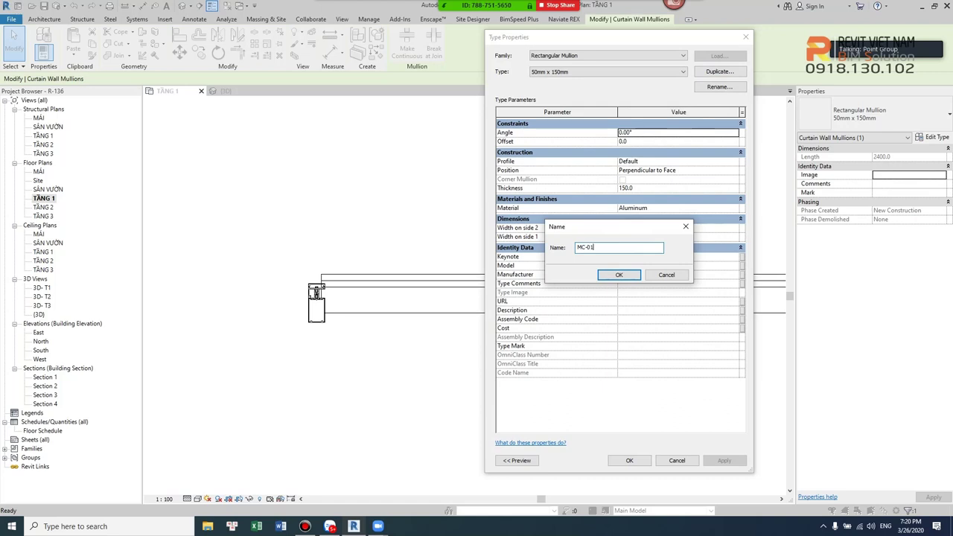
left_click(617, 277)
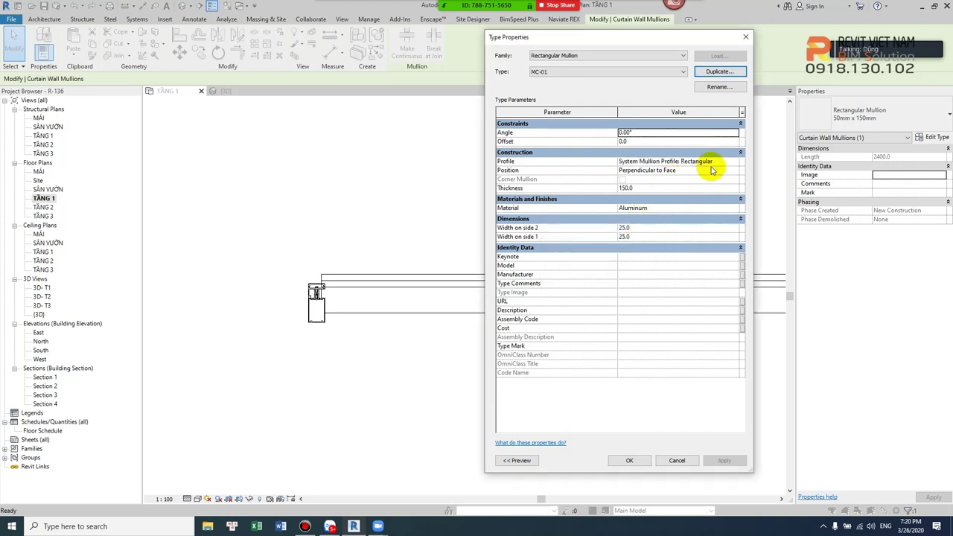
left_click(630, 460)
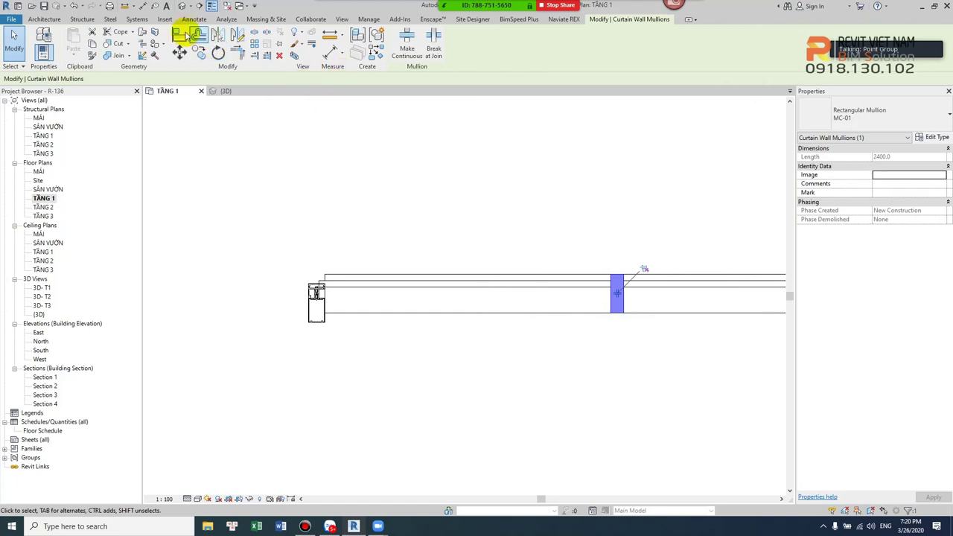
Load the Rectangular-Center and Side-Top_Right mullion profile families.
left_click(165, 18)
left_click(408, 41)
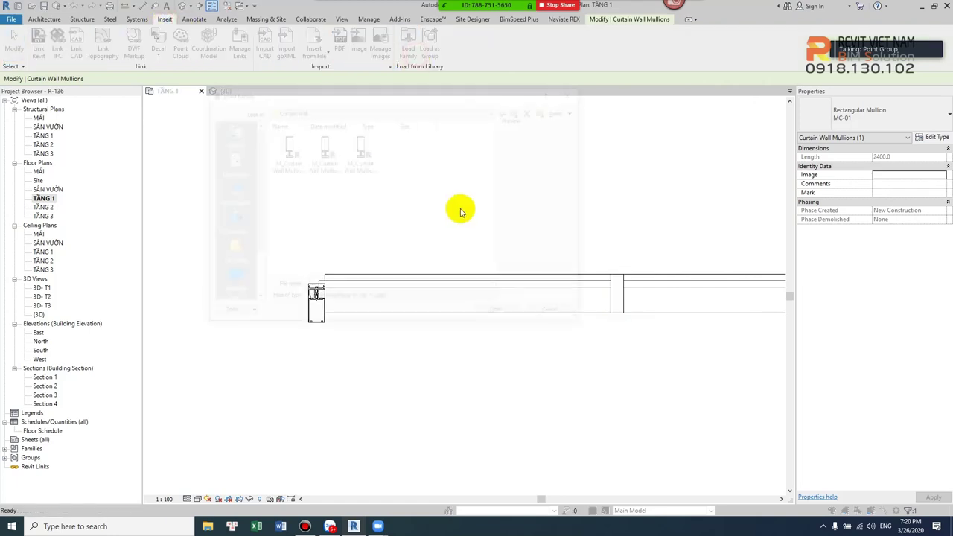
left_click(285, 145)
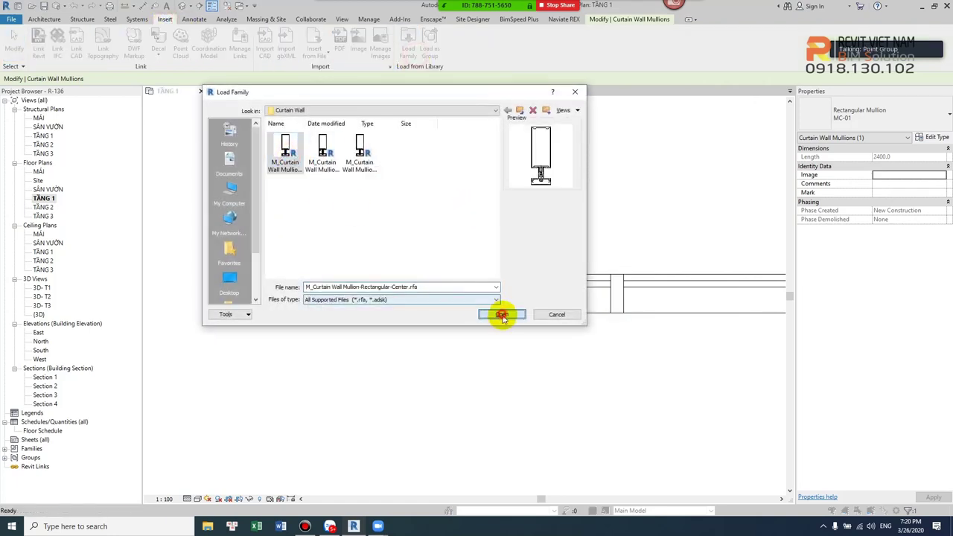
left_click(501, 315)
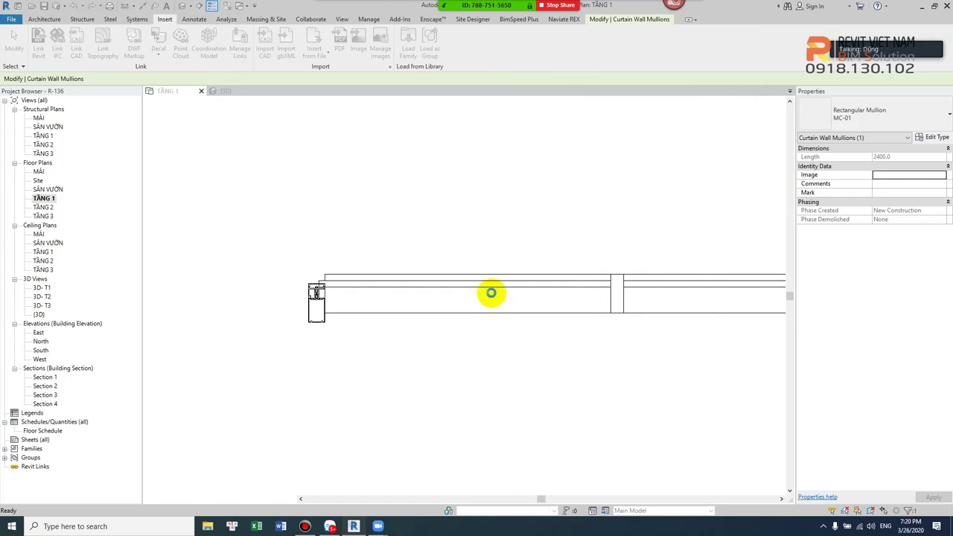
left_click(426, 134)
left_click(408, 52)
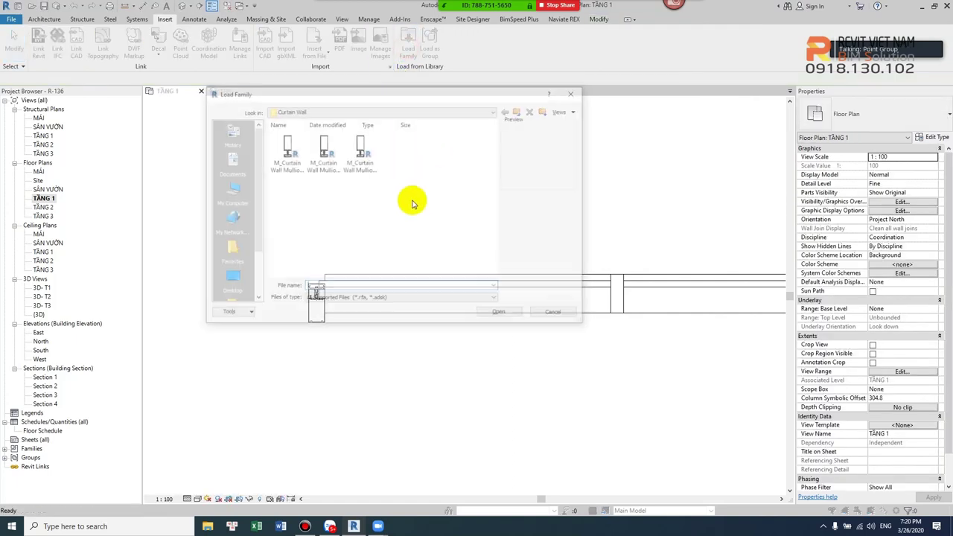
left_click(363, 154)
left_click(502, 315)
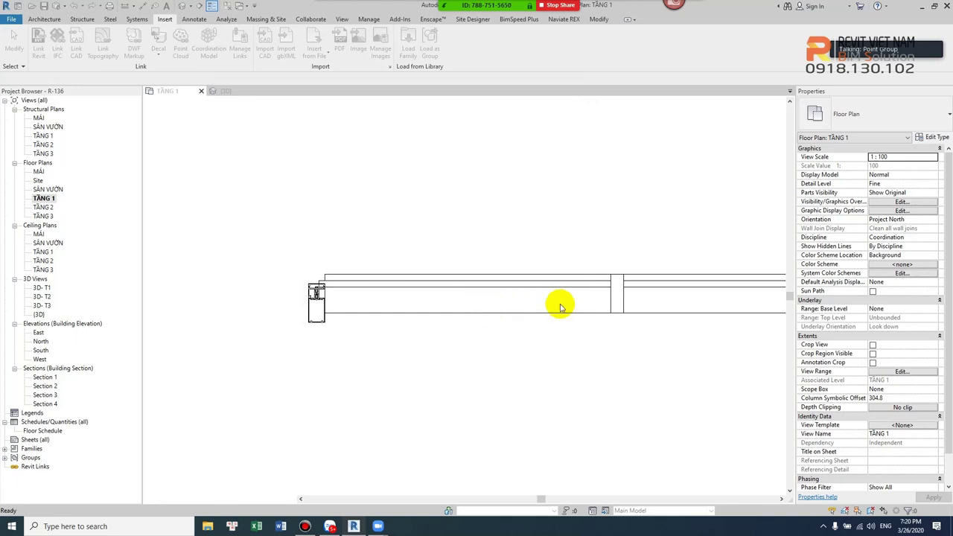
Set mullion type MC-01's profile to Rectangular-Center : 65 x 190mm.
left_click(619, 306)
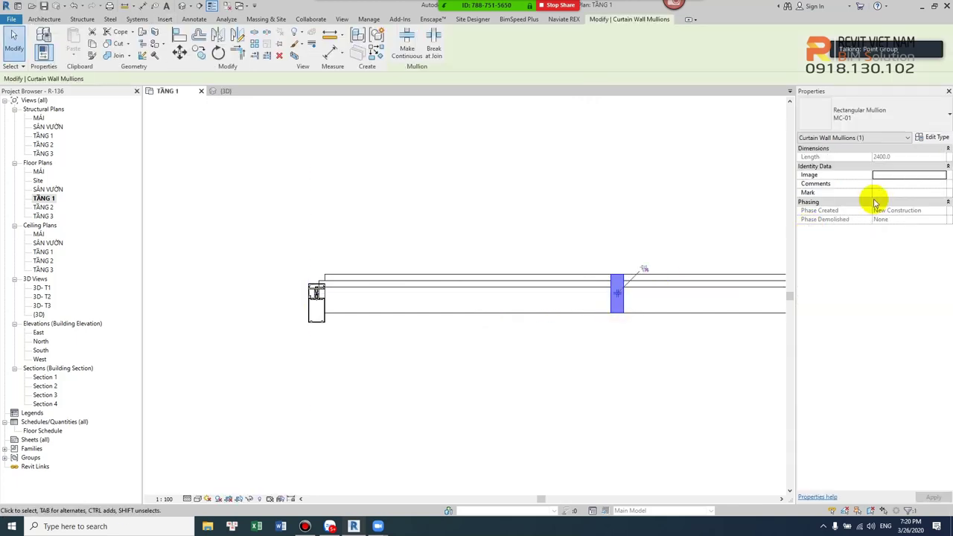
left_click(942, 137)
left_click(734, 161)
left_click(734, 162)
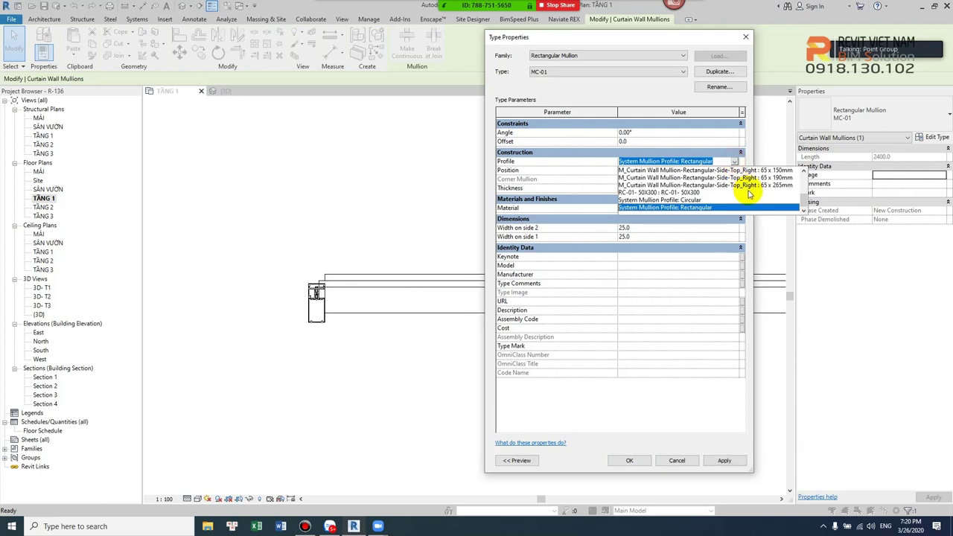
scroll(750, 195, "up", 1)
scroll(753, 197, "up", 1)
scroll(758, 198, "up", 1)
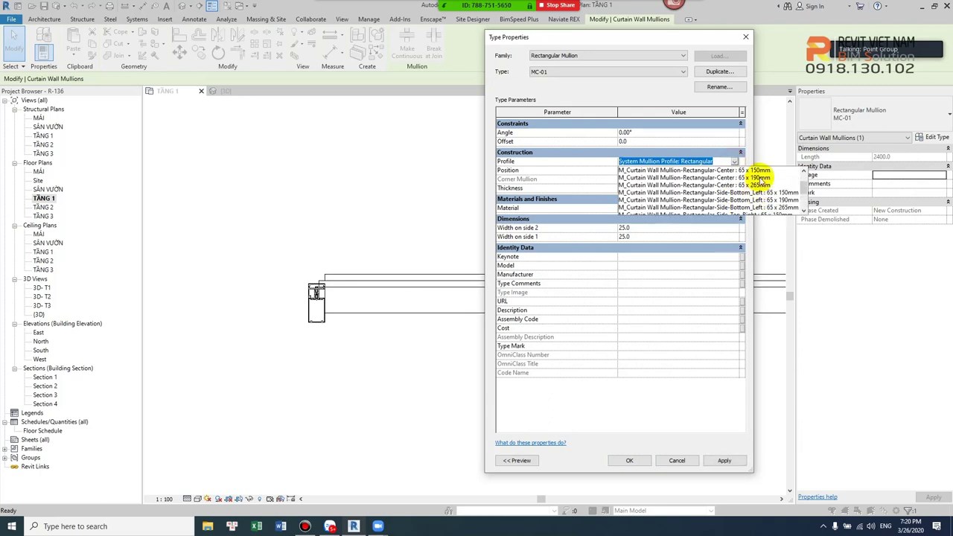
left_click(759, 177)
left_click(734, 161)
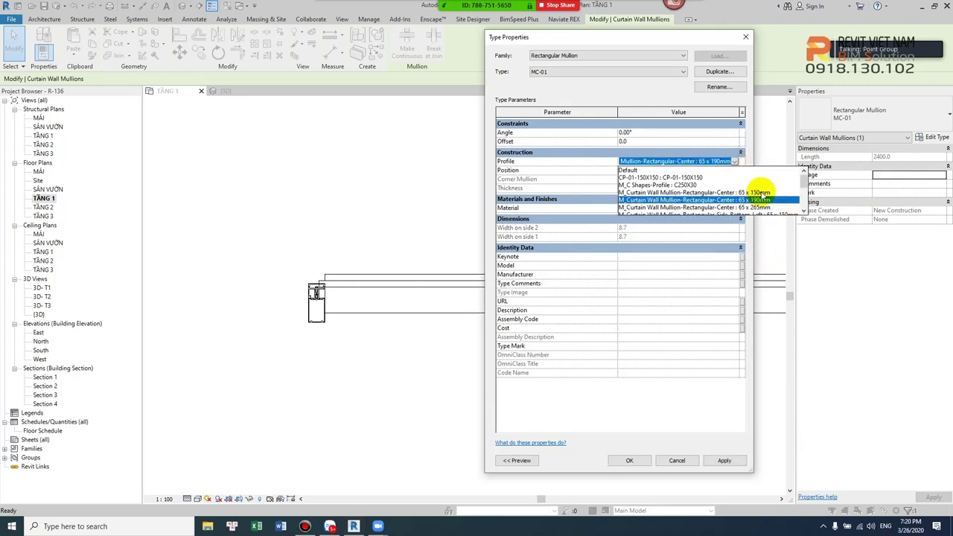
left_click(761, 192)
left_click(632, 460)
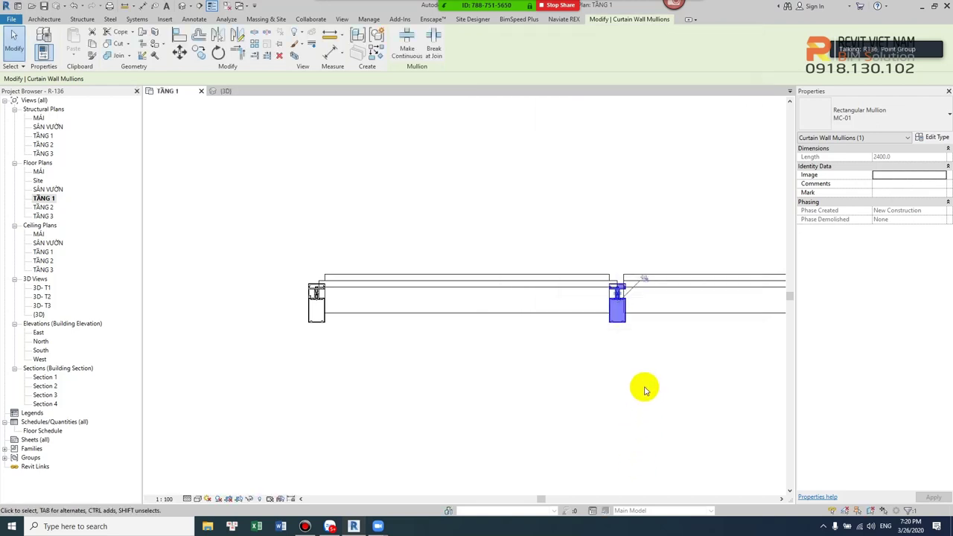
left_click(645, 390)
scroll(653, 347, "down", 2)
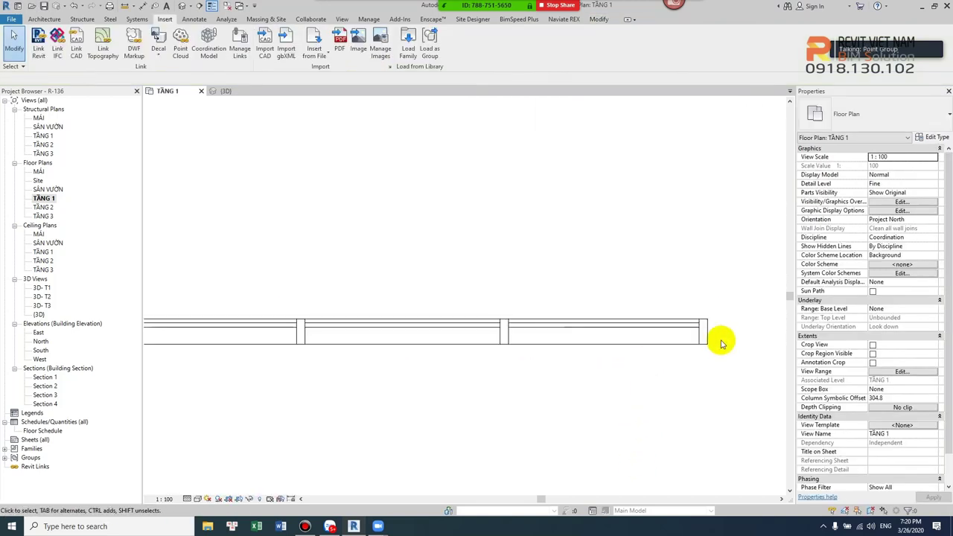
left_click(702, 343)
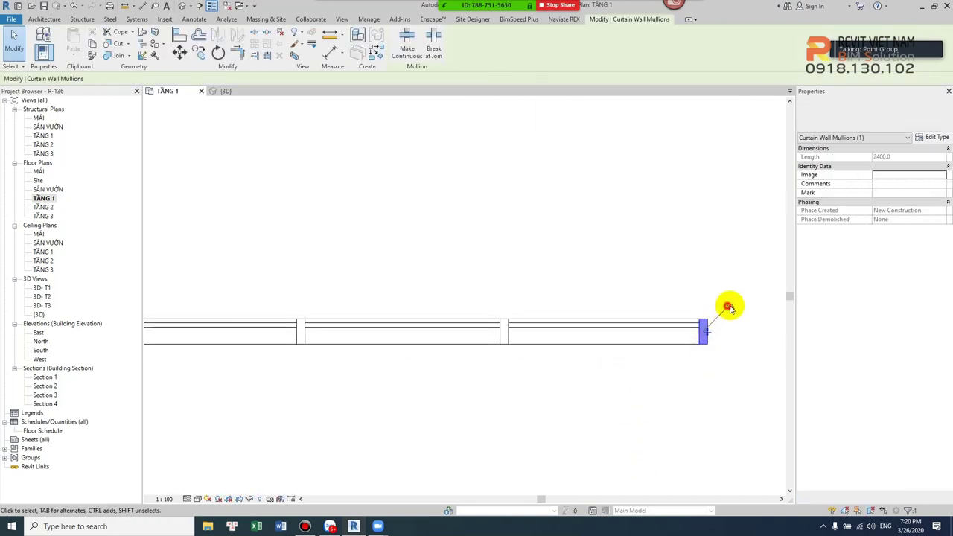
Duplicate the right-end mullion's type as MR-01 using a Rectangular-Side profile.
left_click(932, 137)
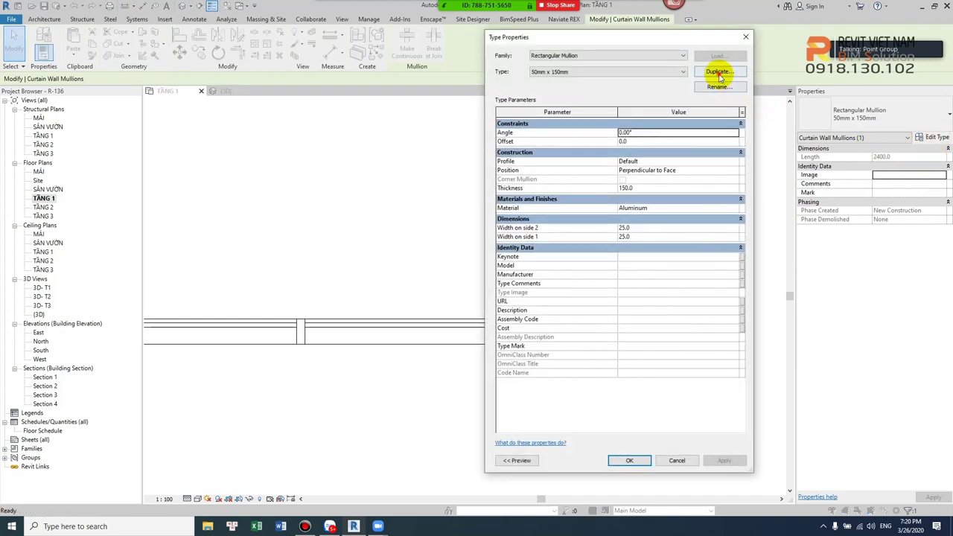
left_click(717, 73)
type("MR-01")
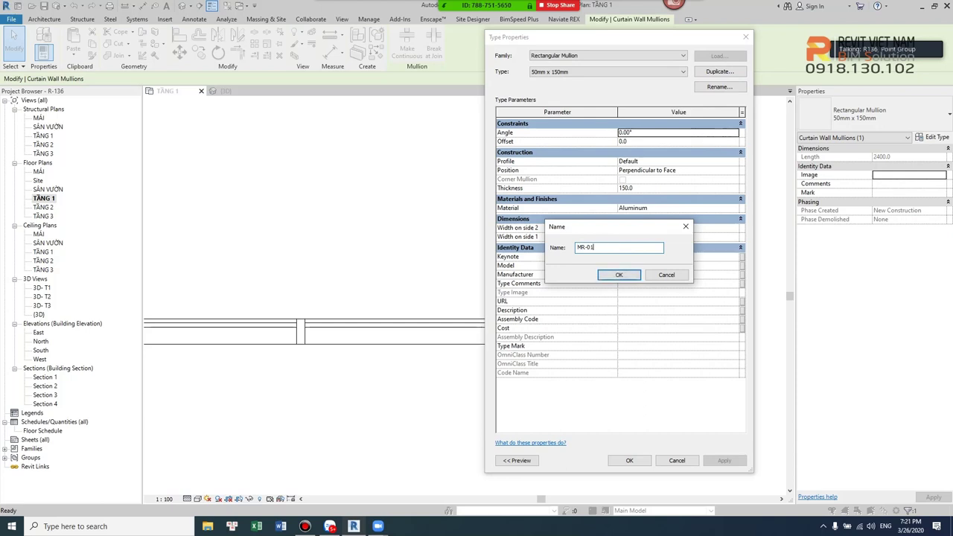
left_click(622, 275)
left_click(735, 162)
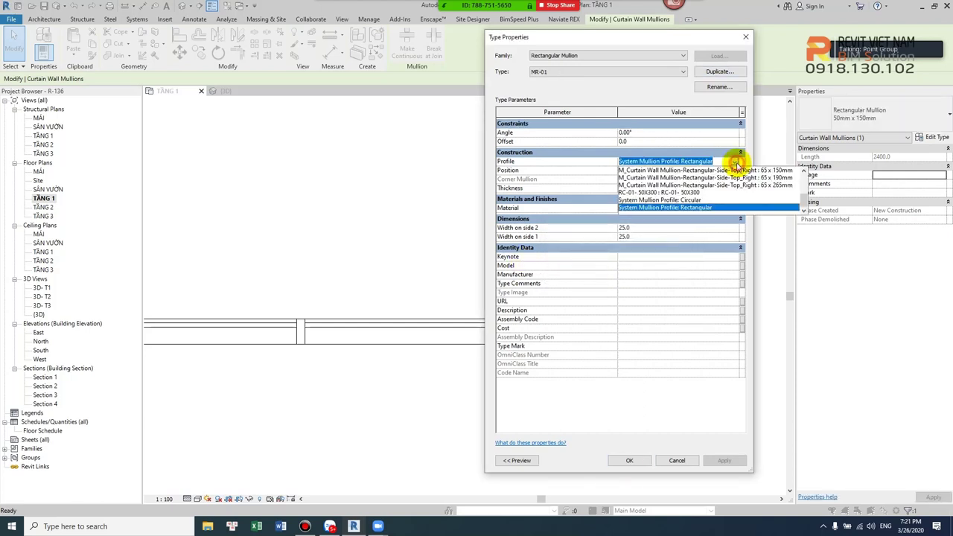
scroll(747, 190, "up", 1)
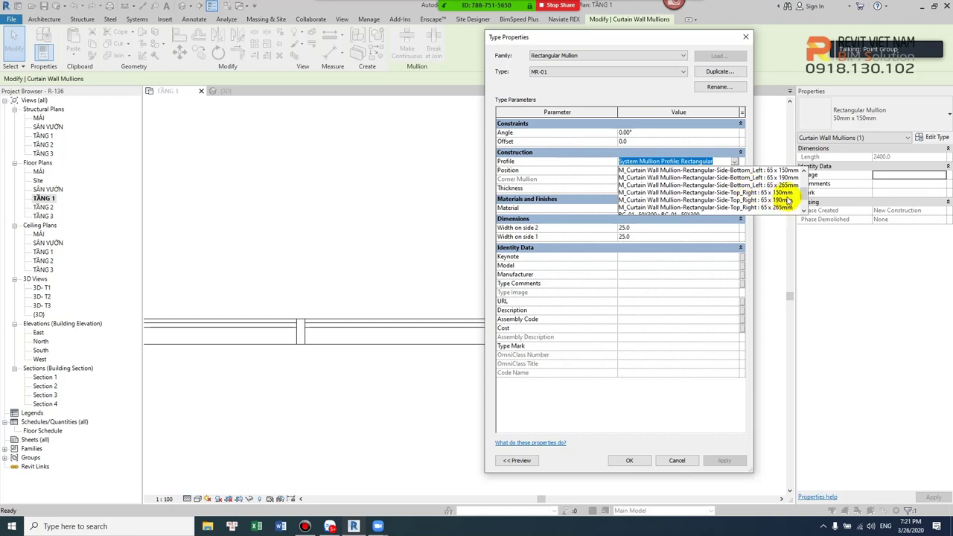
left_click(787, 200)
left_click(627, 461)
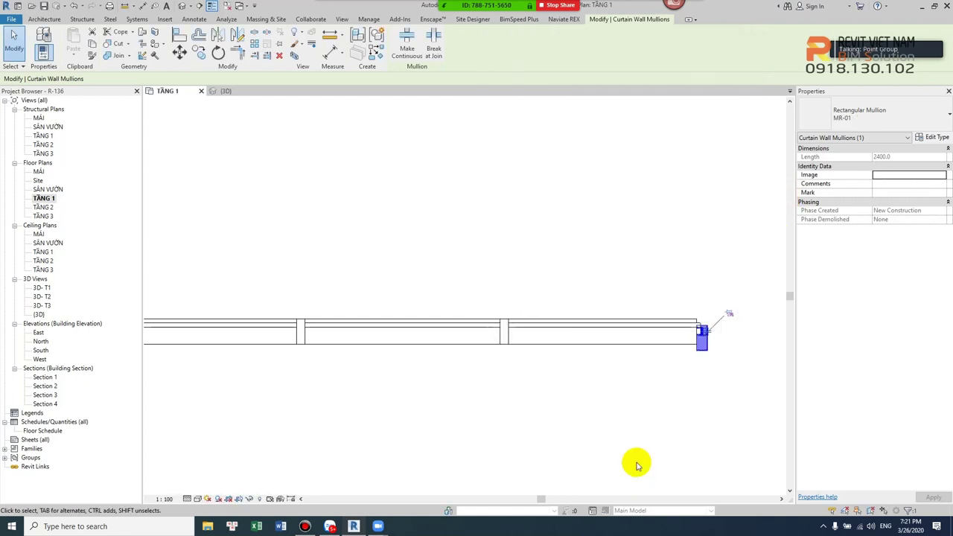
left_click(659, 407)
scroll(696, 334, "up", 2)
scroll(688, 328, "up", 2)
Set curtain wall SF-01's vertical and horizontal interior mullions to MC-01.
scroll(685, 324, "down", 4)
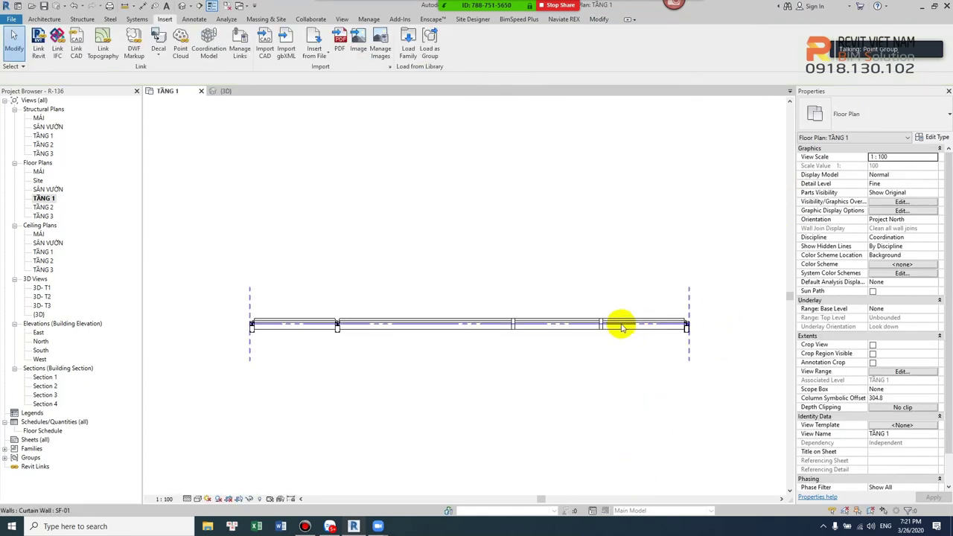
left_click(622, 325)
left_click(937, 139)
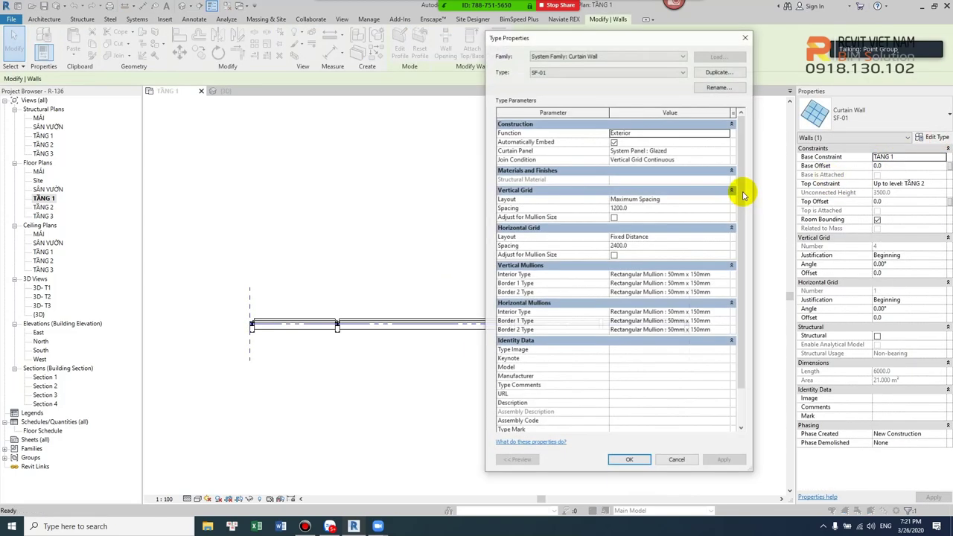
left_click(727, 274)
scroll(721, 296, "down", 1)
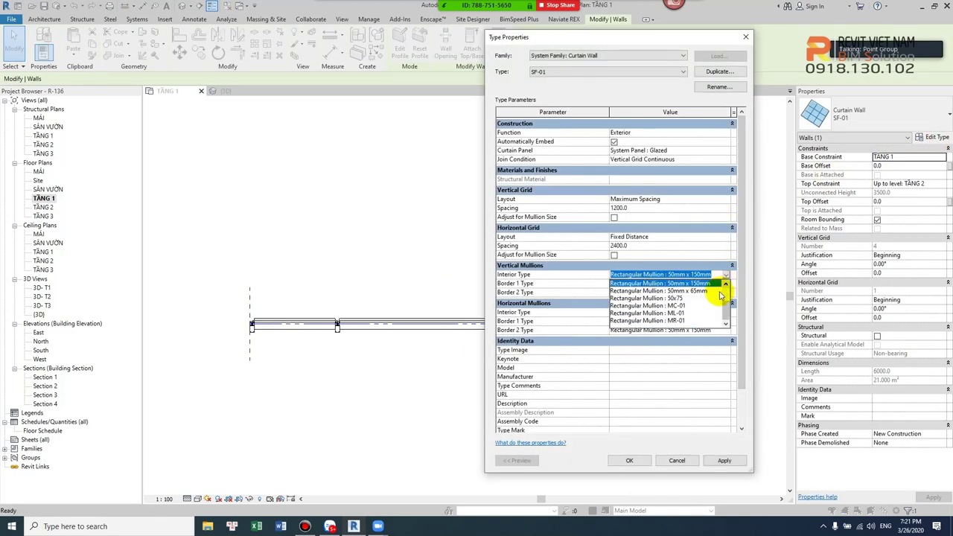
left_click(685, 306)
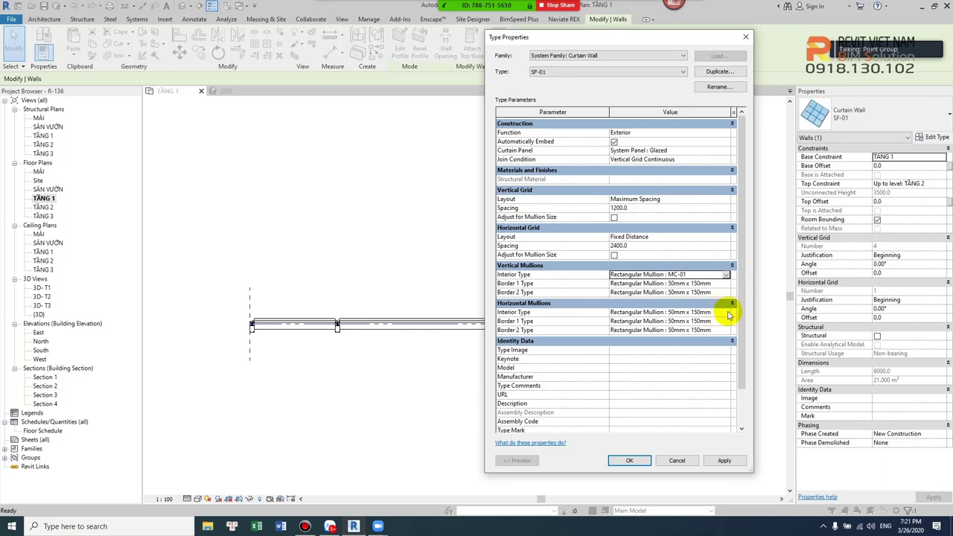
left_click(727, 313)
left_click(680, 351)
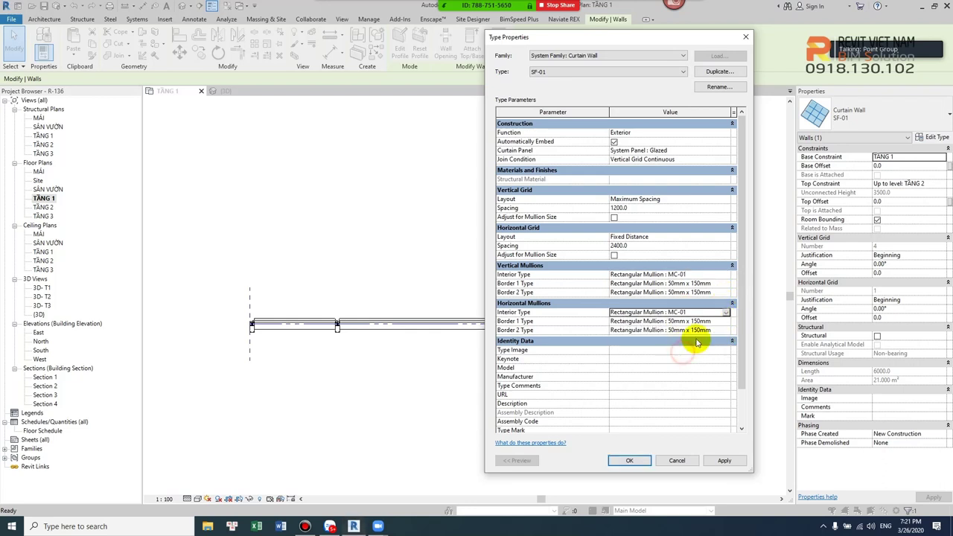
Set Border 1 mullions to ML-01 and Border 2 to MR-01, vertically and horizontally.
left_click(724, 283)
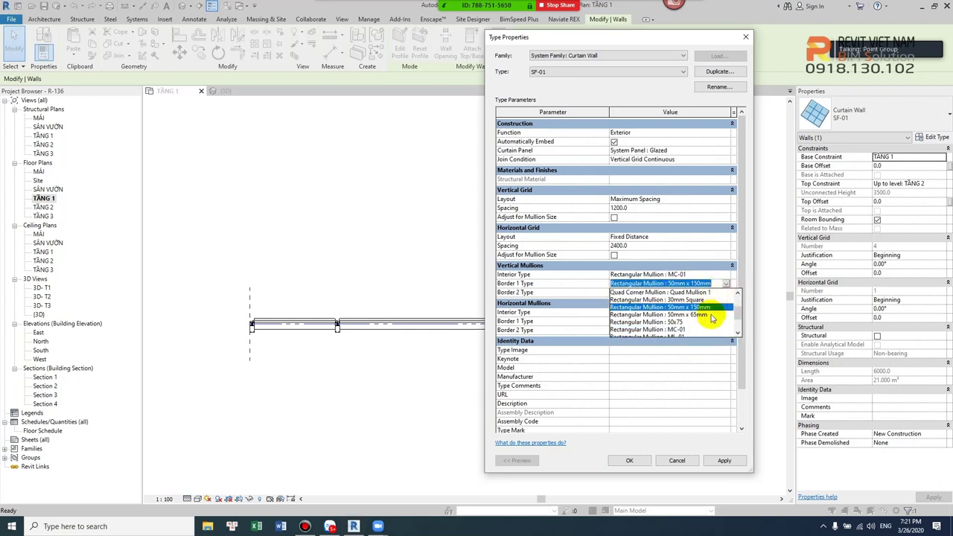
scroll(681, 332, "down", 1)
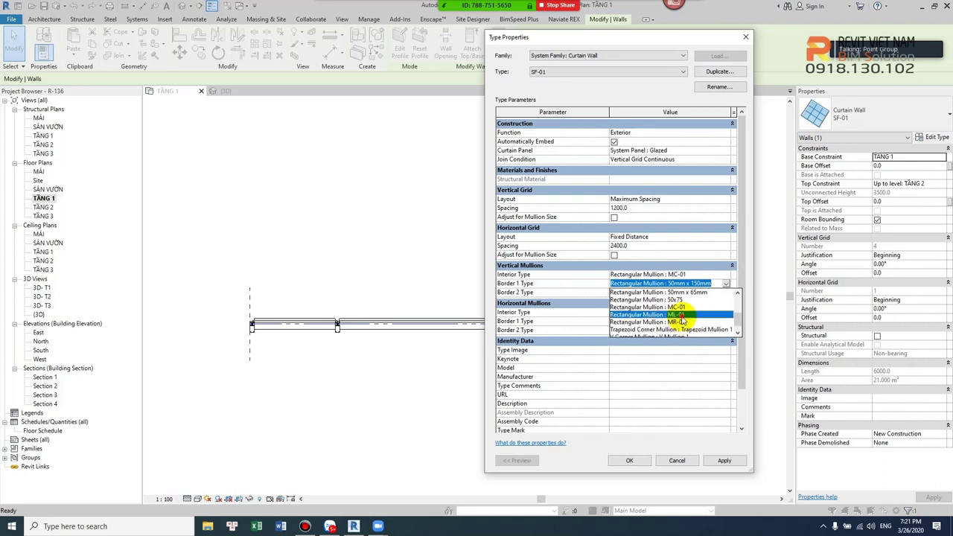
left_click(680, 315)
left_click(726, 293)
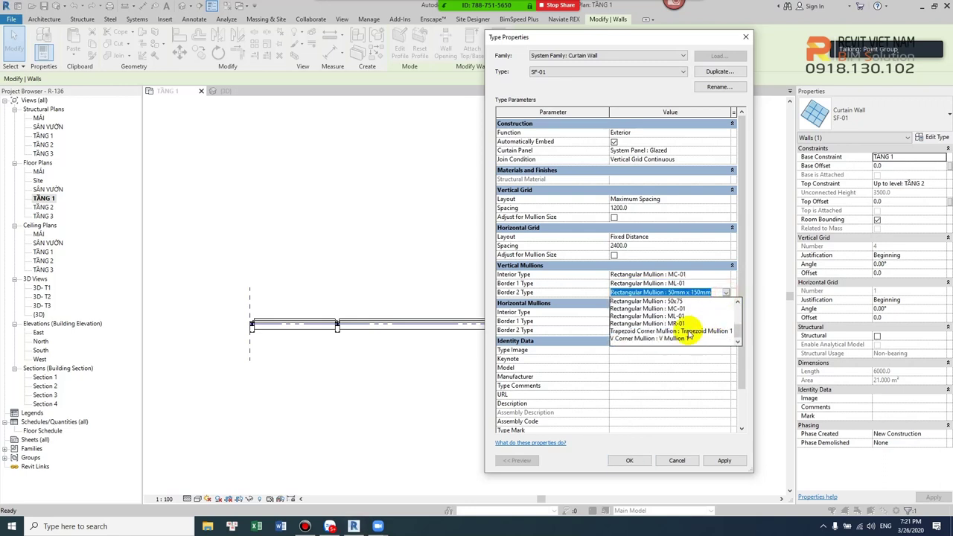
left_click(677, 323)
left_click(726, 322)
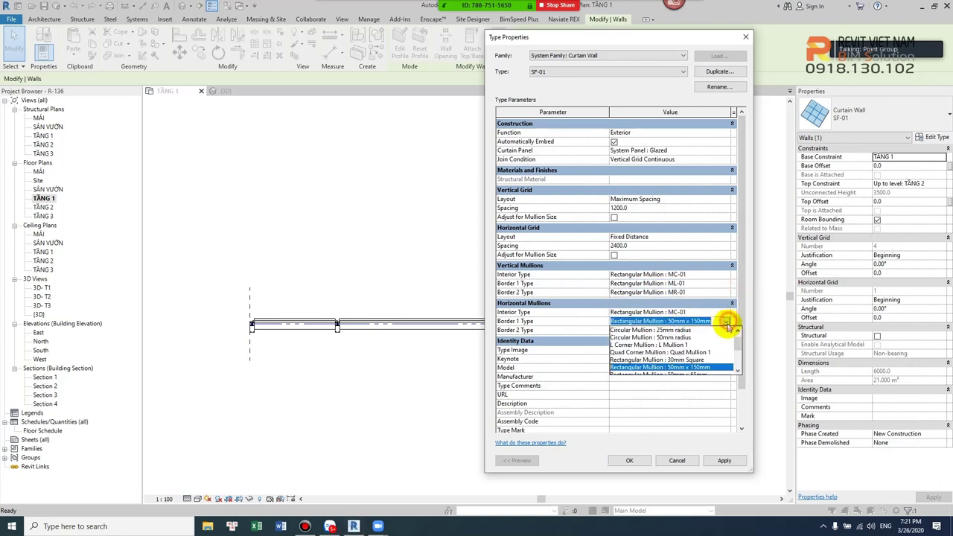
left_click(683, 353)
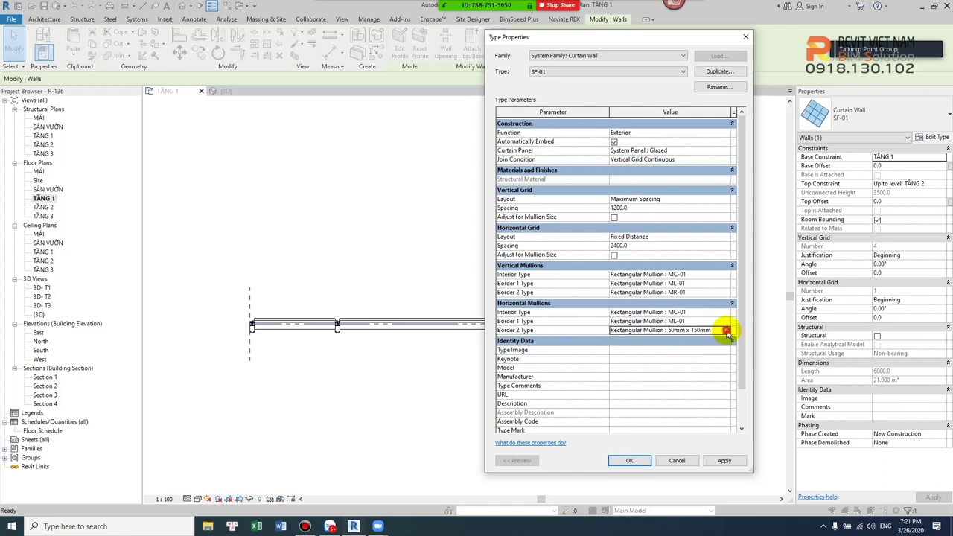
left_click(726, 331)
left_click(680, 361)
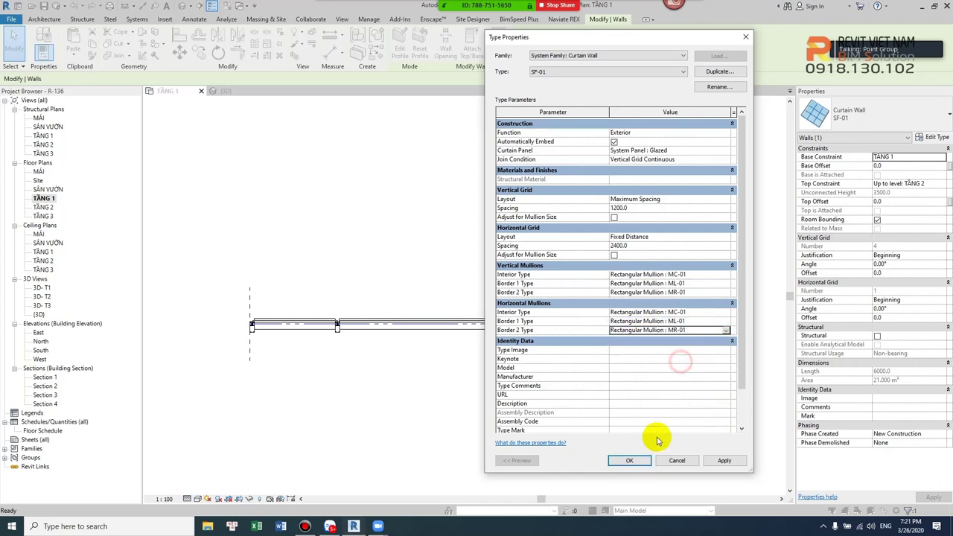
left_click(628, 461)
left_click(607, 419)
scroll(500, 319, "up", 5)
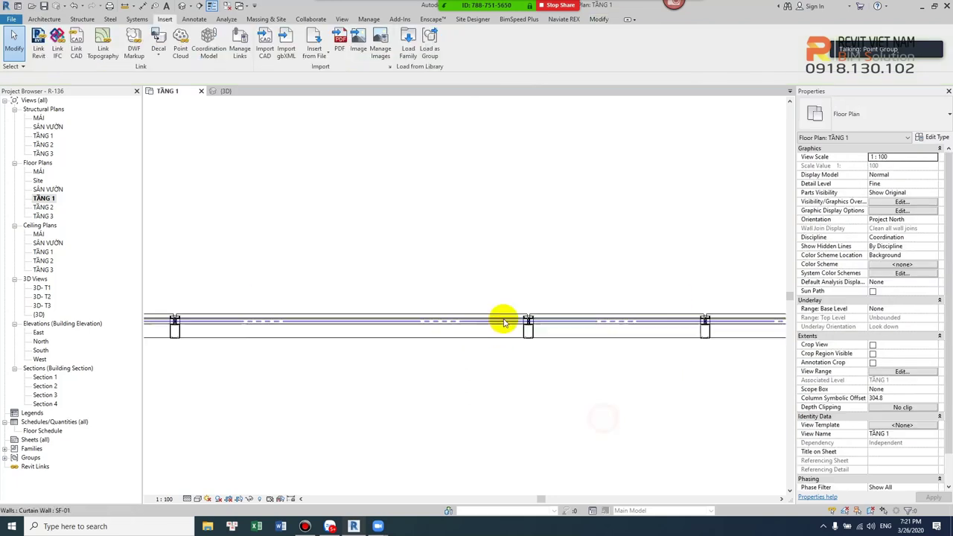
scroll(603, 308, "up", 3)
scroll(469, 365, "up", 2)
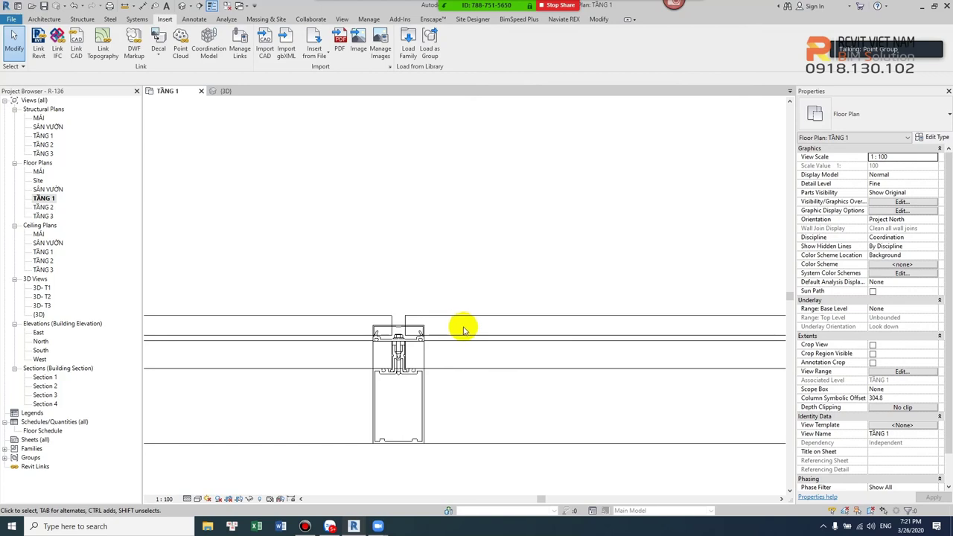
Change the Glazed system panel type's thickness from 25.0 to 10.
left_click(484, 335)
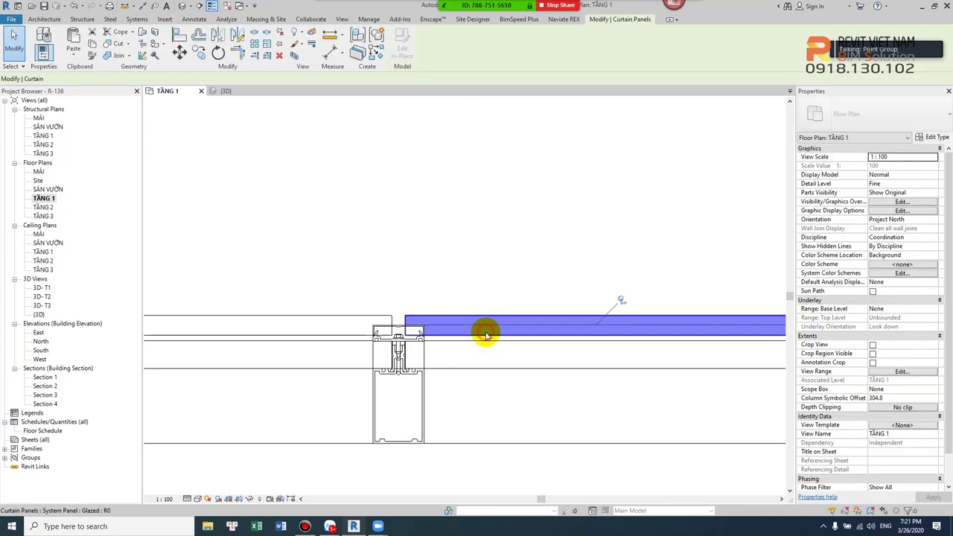
scroll(496, 325, "down", 2)
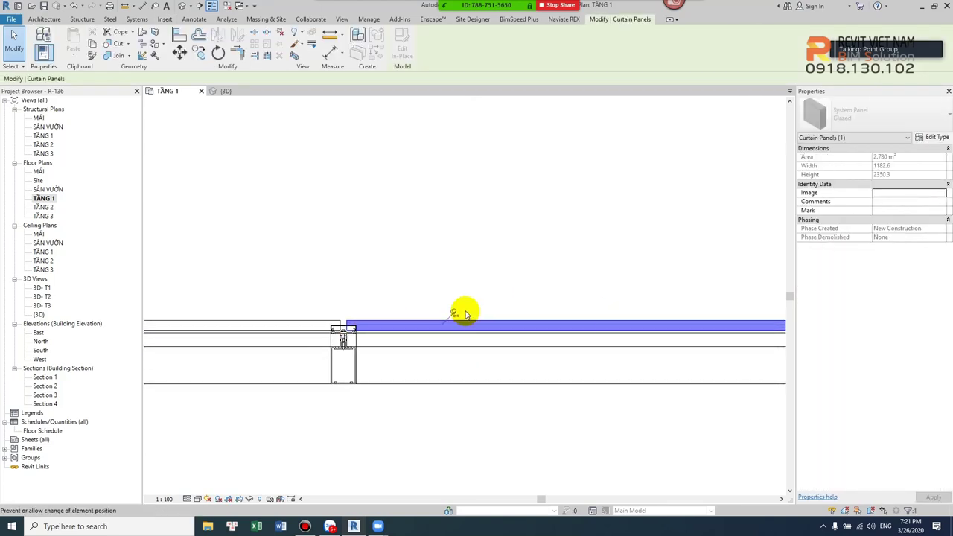
left_click(937, 139)
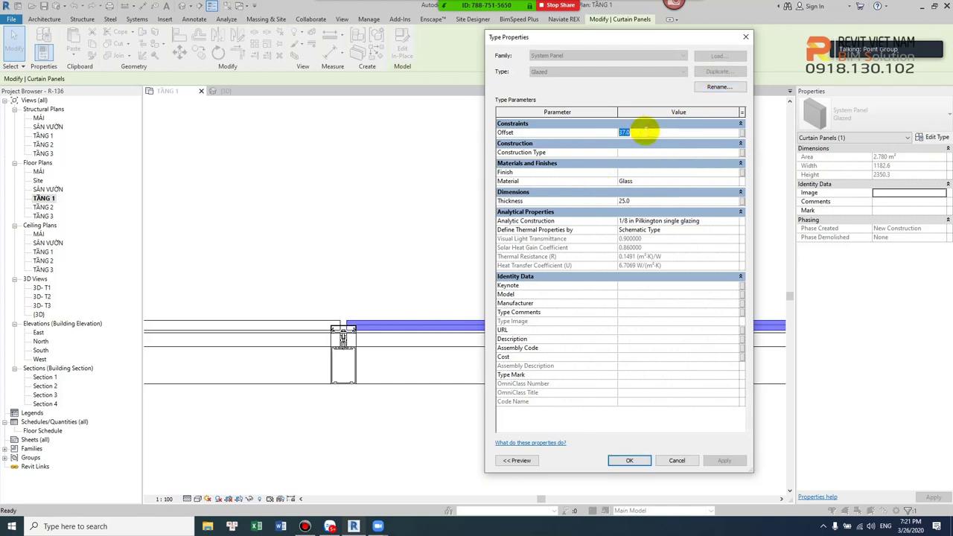
left_click(627, 460)
scroll(336, 347, "up", 2)
scroll(313, 342, "up", 2)
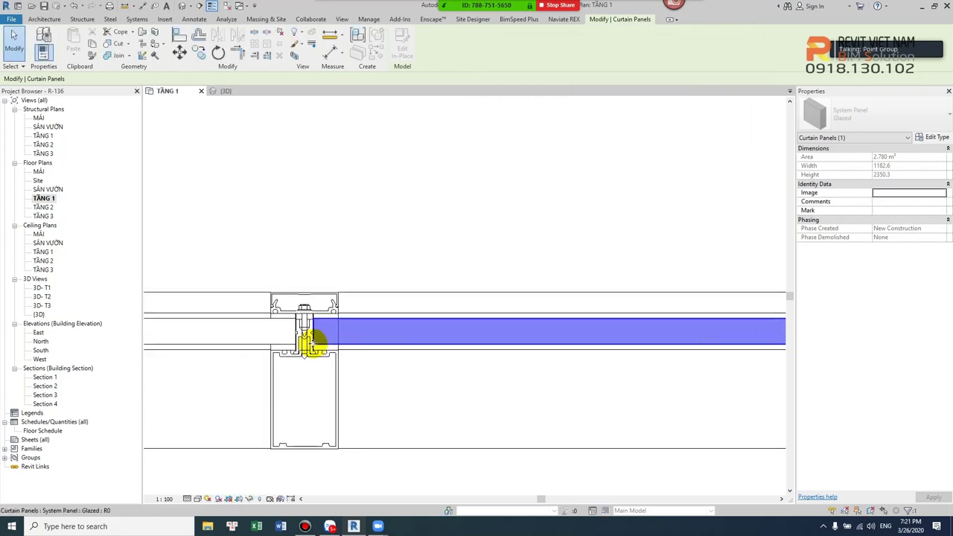
left_click(933, 137)
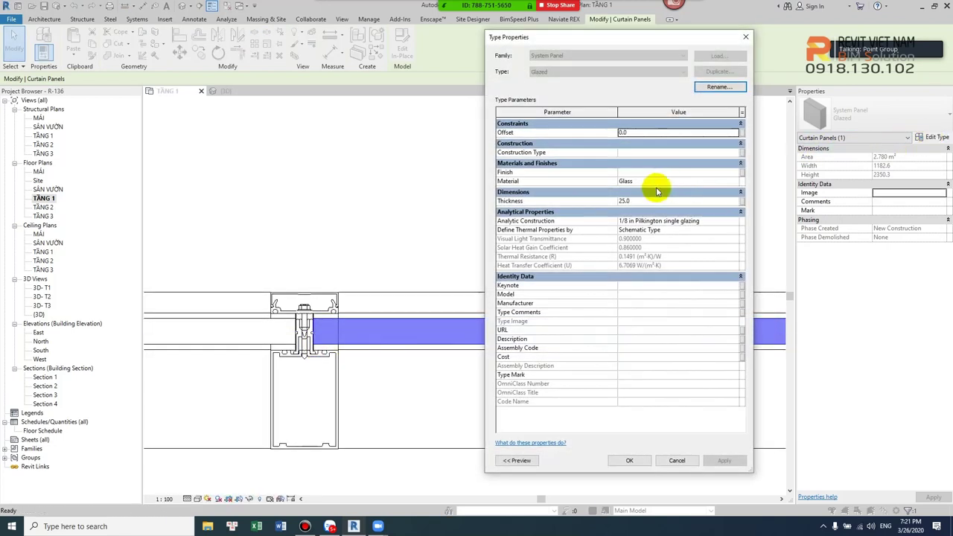
left_click(650, 199)
type("10")
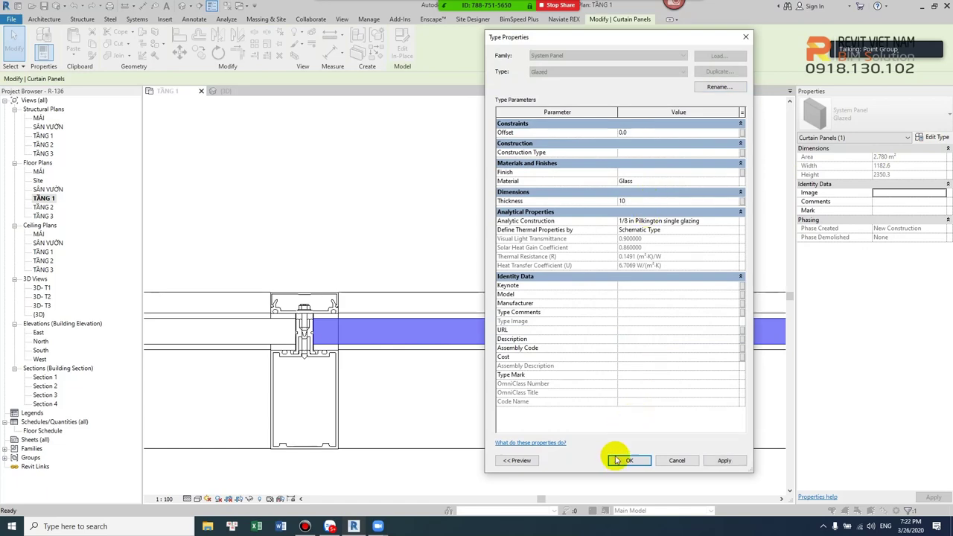
left_click(618, 461)
left_click(610, 432)
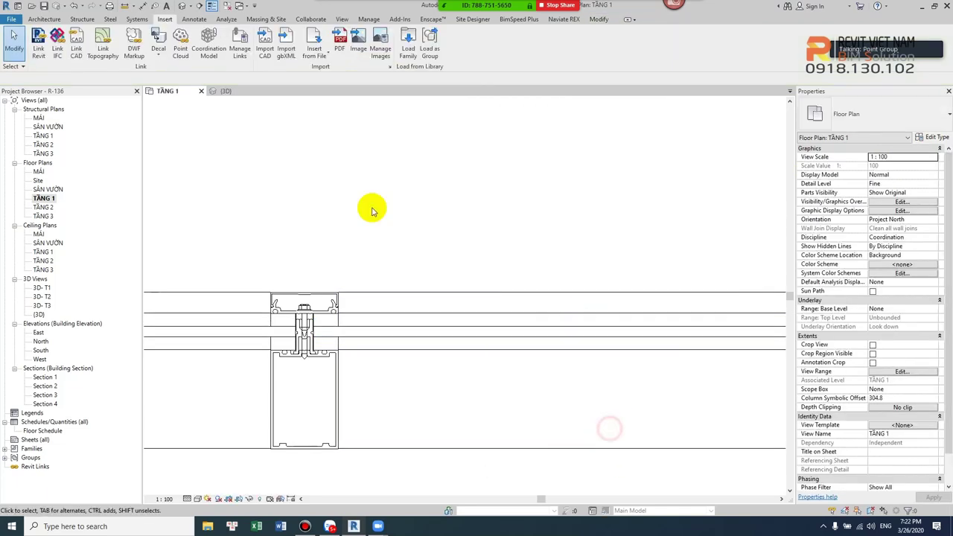
Switch to the 3D view and orbit close to the curtain wall's interior mullions.
left_click(183, 6)
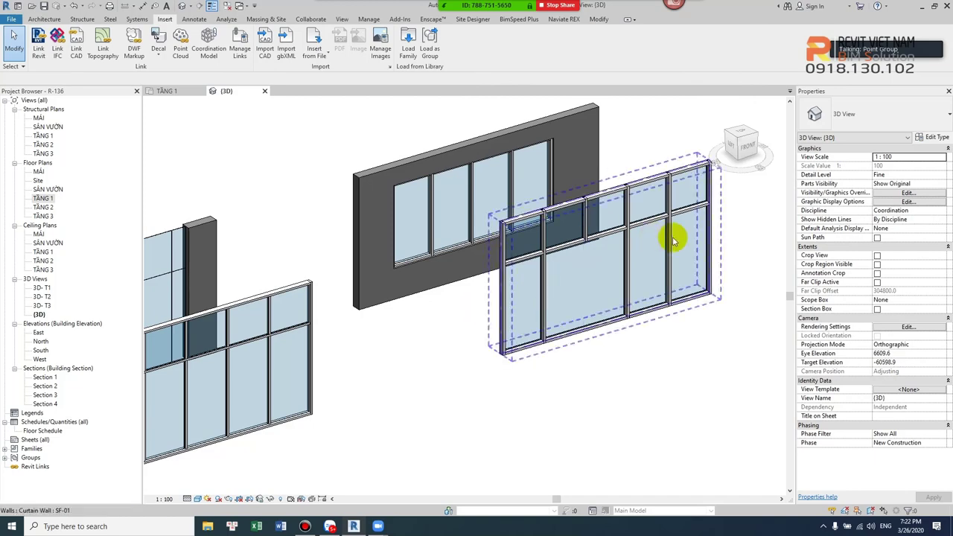
middle_click_drag(673, 236, 645, 272, "shift")
scroll(688, 251, "up", 5)
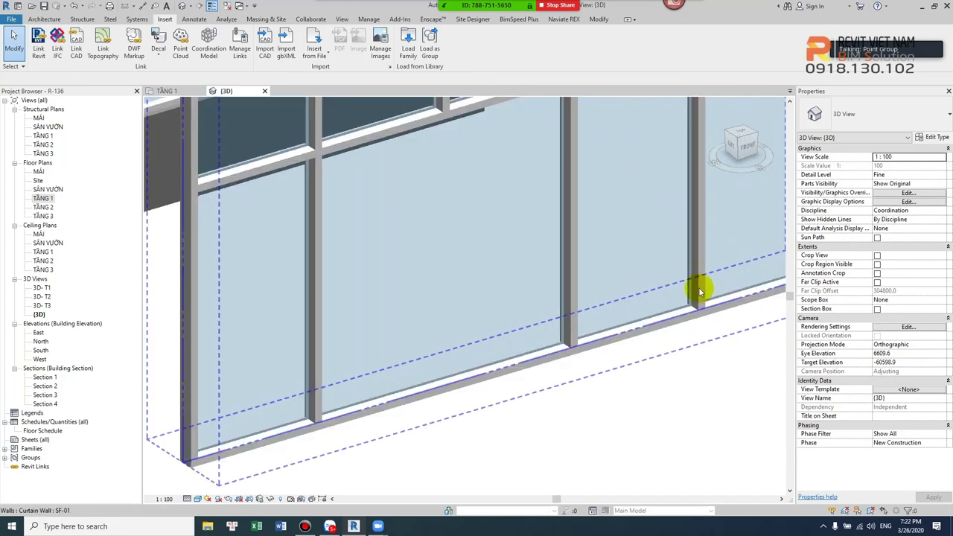
scroll(698, 283, "up", 4)
scroll(684, 338, "down", 5)
scroll(632, 273, "up", 4)
mouse_move(649, 366)
middle_mouse_down("shift")
mouse_move(633, 272)
mouse_move(578, 272)
middle_mouse_up("shift")
left_click(553, 242)
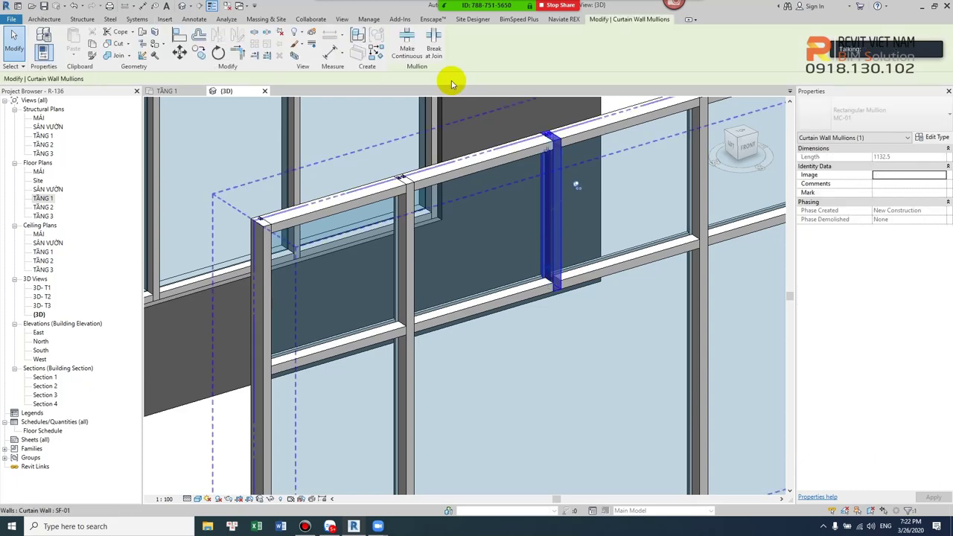
left_click(377, 54)
mouse_move(547, 333)
middle_mouse_down("shift")
mouse_move(536, 262)
mouse_move(539, 366)
middle_mouse_up("shift")
key("Escape")
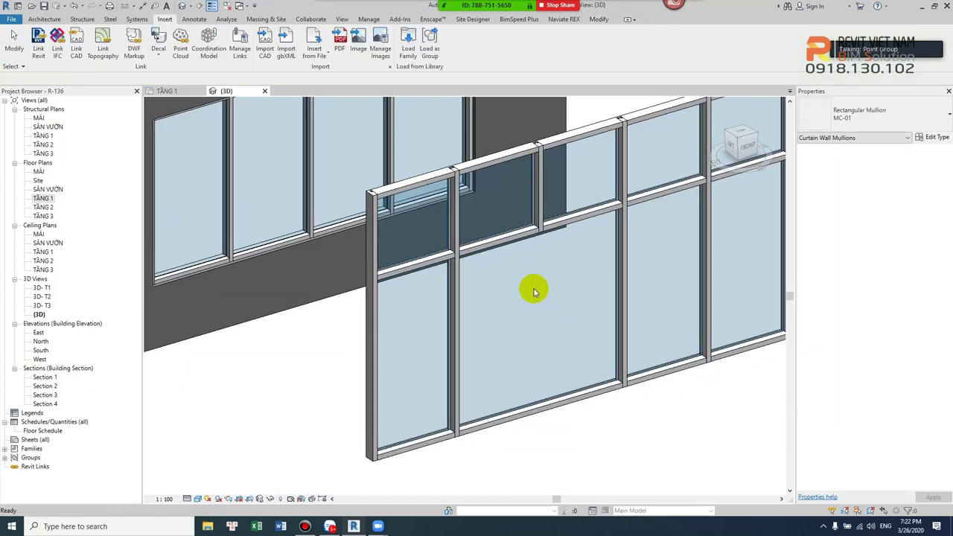
Restore the lower segment of the middle vertical curtain grid line.
left_click(535, 291)
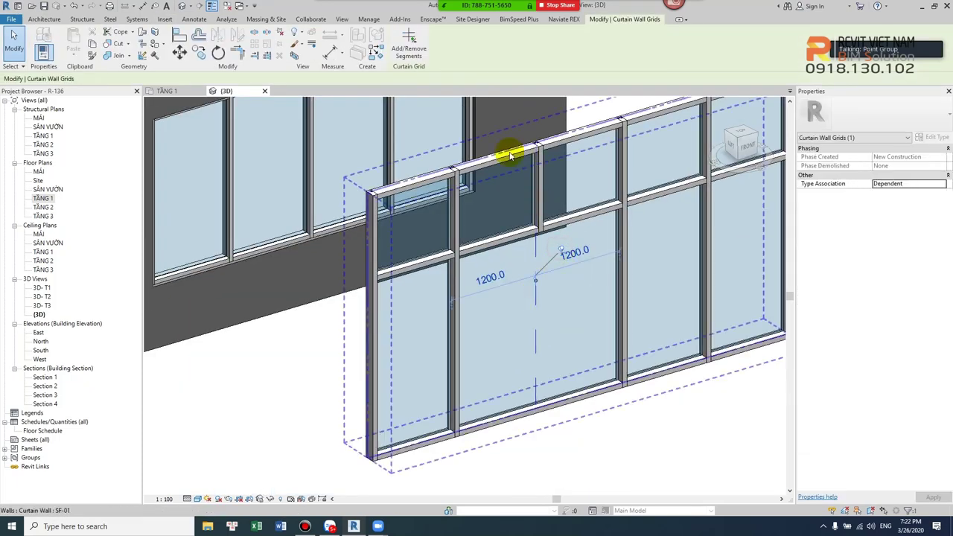
key("Escape")
left_click(534, 264)
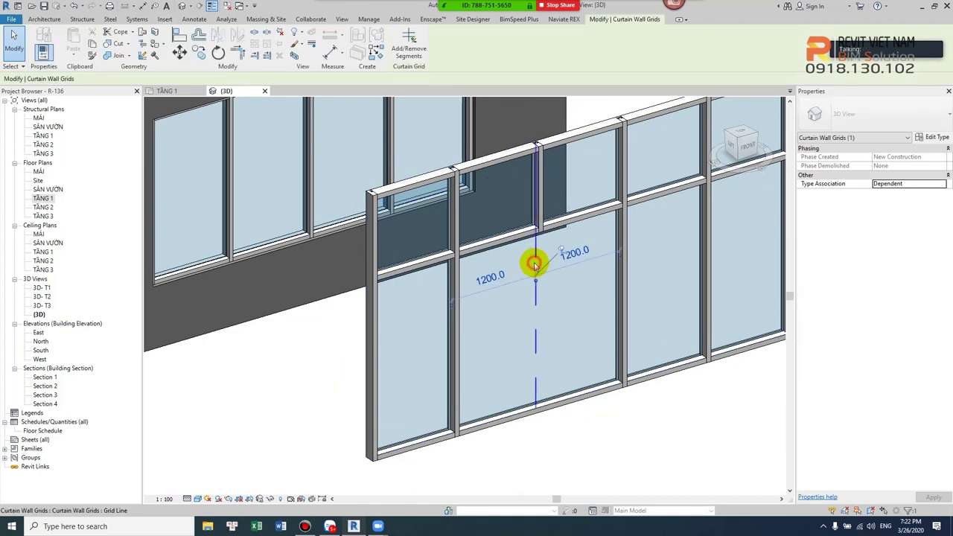
left_click(409, 46)
left_click(536, 295)
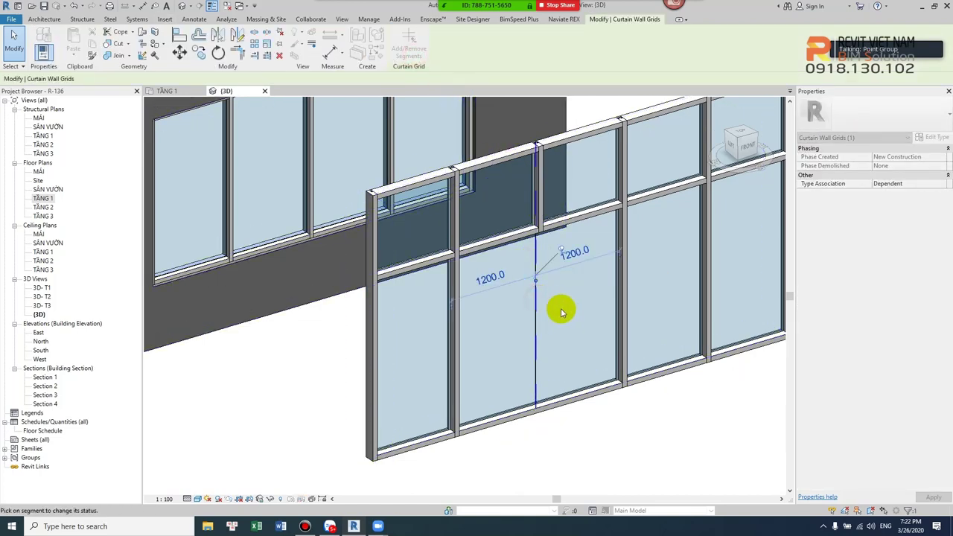
key("Escape")
key("Escape")
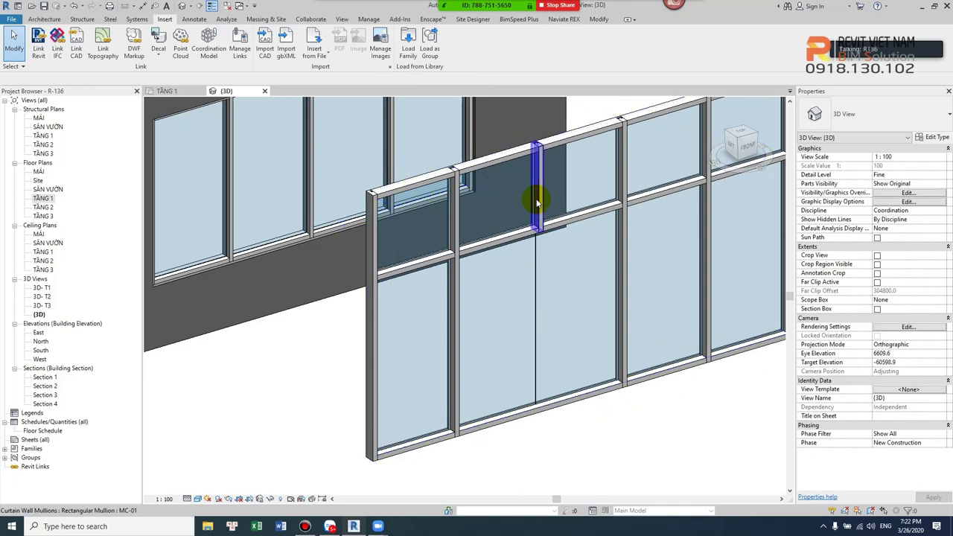
Place a mullion on the restored lower grid-line segment.
left_click(537, 199)
left_click(373, 52)
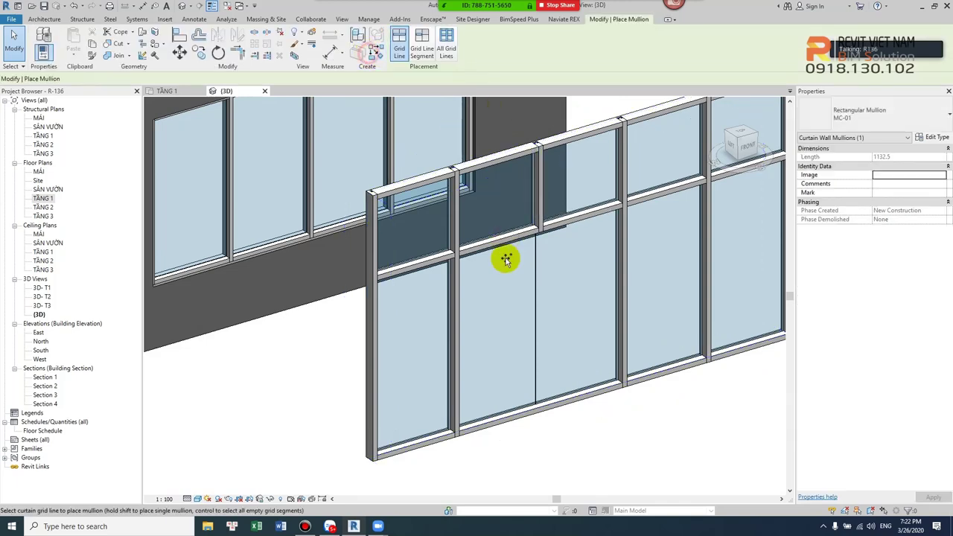
left_click(536, 299)
key("Escape")
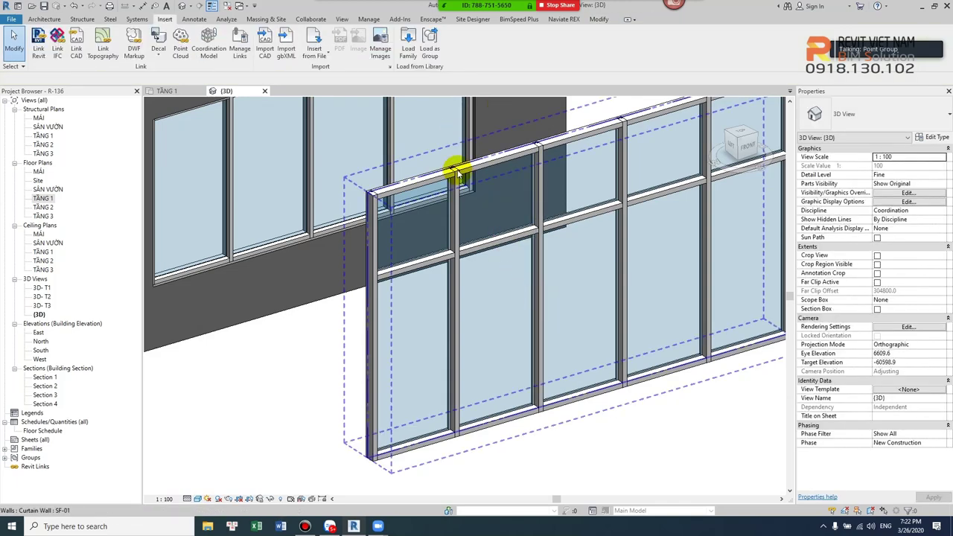
scroll(455, 166, "up", 3)
scroll(451, 154, "up", 5)
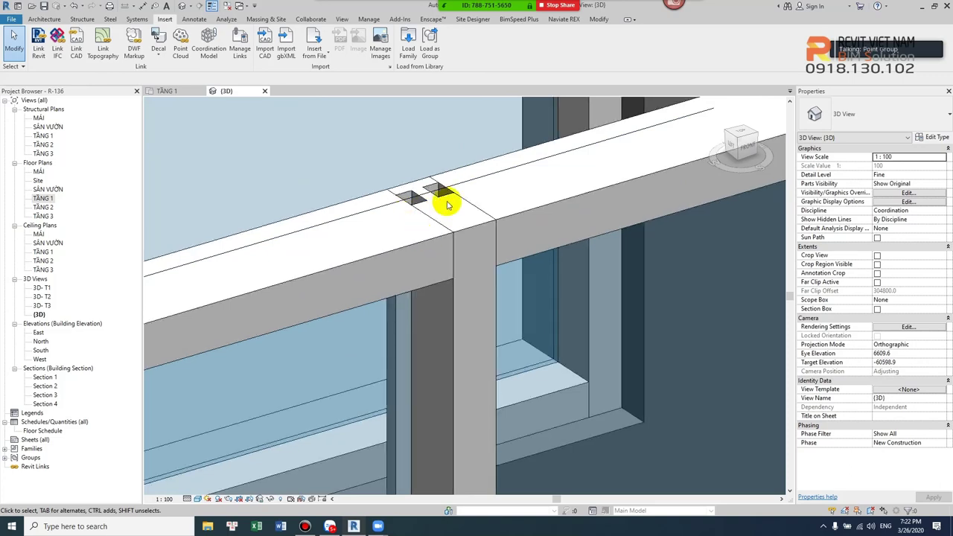
scroll(447, 205, "down", 5)
scroll(511, 308, "down", 1)
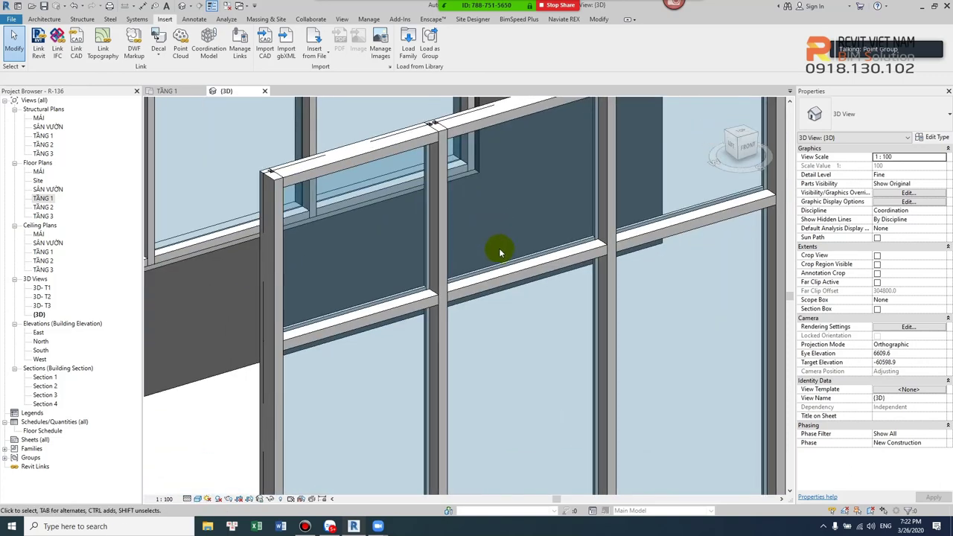
scroll(502, 249, "down", 3)
scroll(641, 400, "up", 5)
scroll(529, 365, "up", 3)
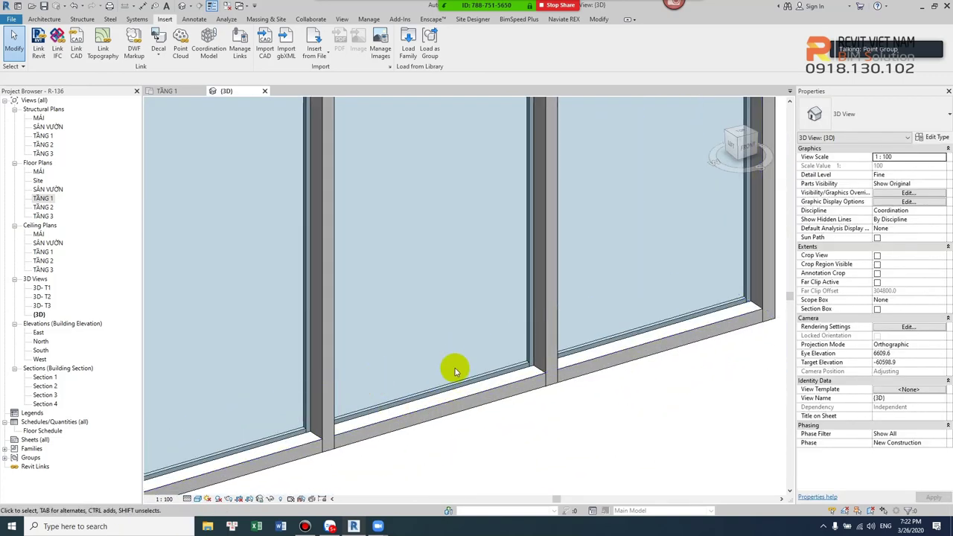
double_click(36, 198)
scroll(477, 288, "down", 3)
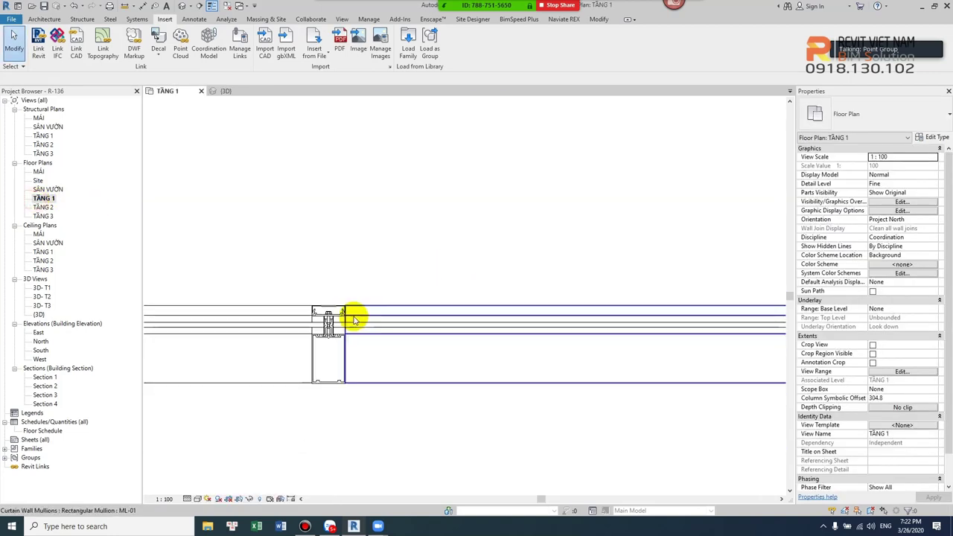
scroll(355, 318, "down", 2)
middle_click_drag(362, 376, 555, 336)
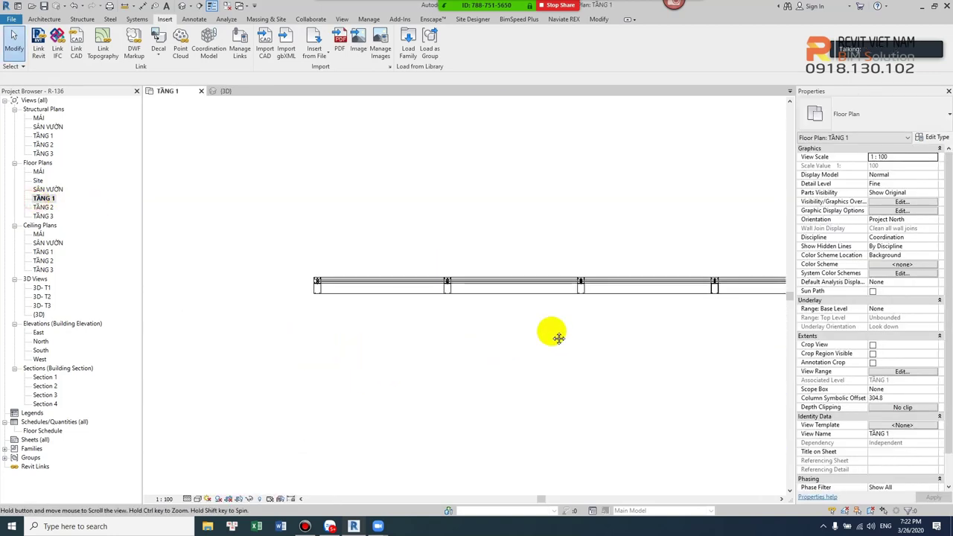
scroll(444, 283, "up", 4)
scroll(465, 216, "up", 1)
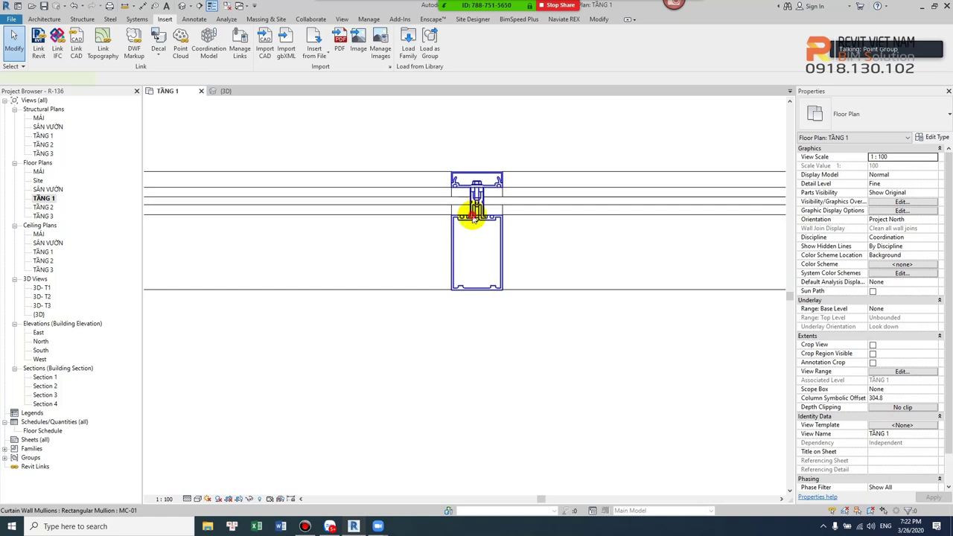
left_click(472, 216)
scroll(455, 261, "down", 3)
middle_click_drag(223, 241, 404, 241)
scroll(404, 240, "up", 3)
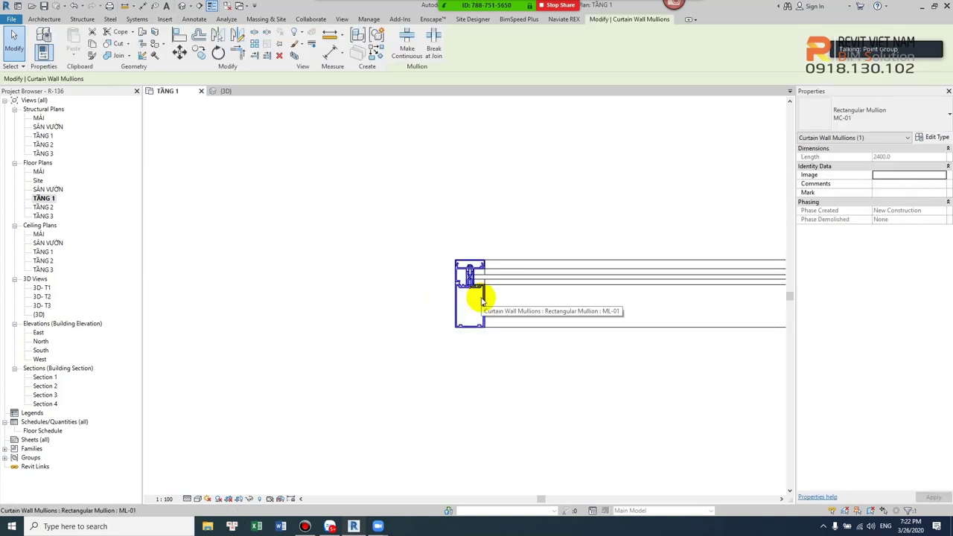
scroll(482, 300, "down", 1)
scroll(484, 305, "down", 2)
scroll(493, 315, "down", 3)
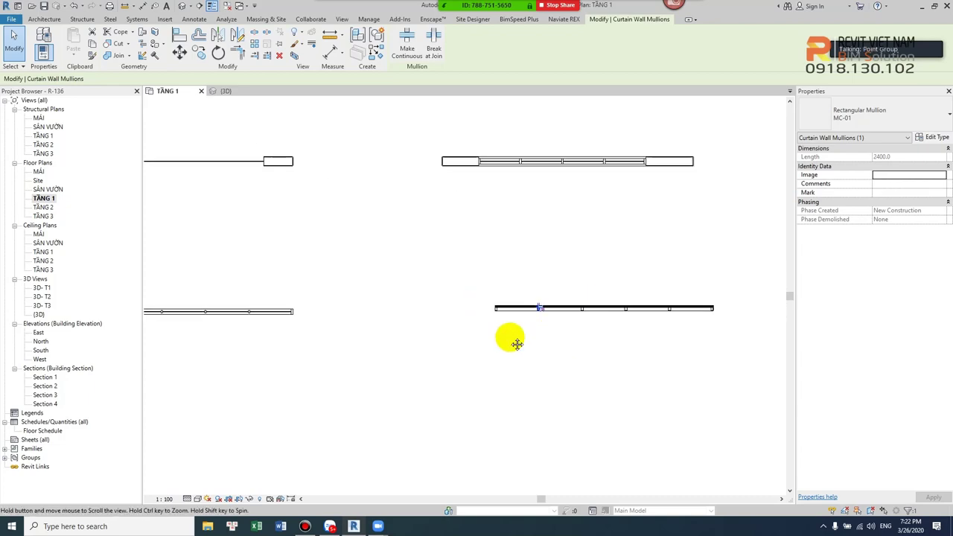
scroll(555, 339, "up", 2)
key("Escape")
left_click(602, 287)
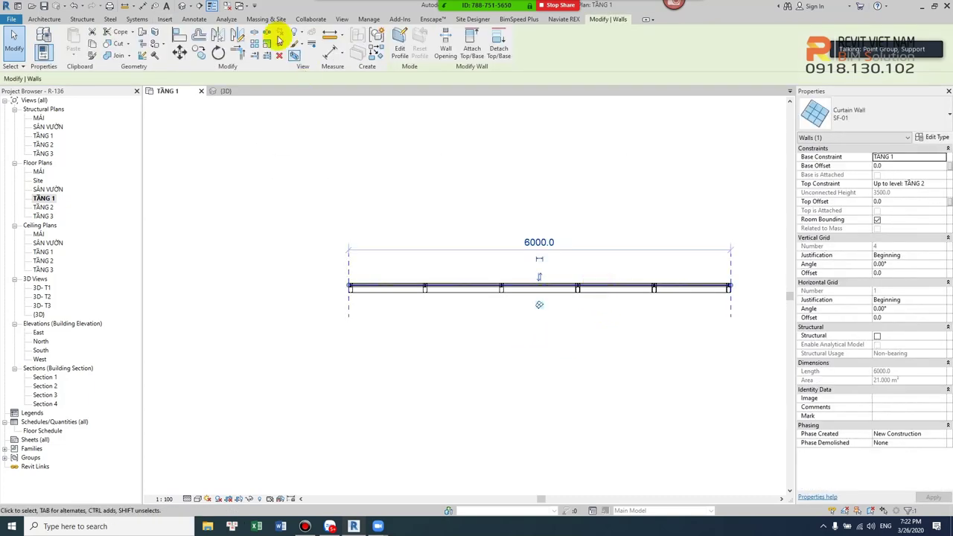
left_click(186, 8)
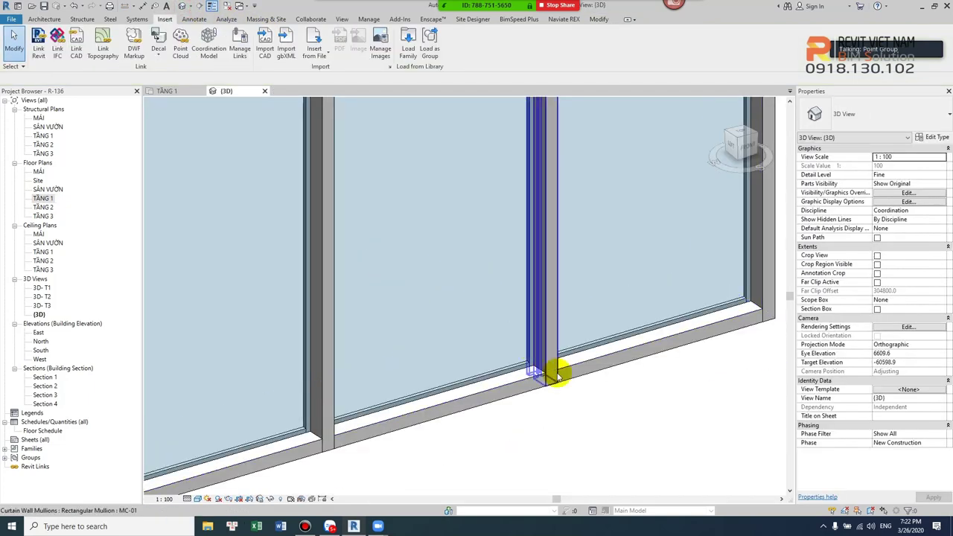
scroll(558, 374, "down", 3)
key("Escape")
scroll(522, 298, "down", 2)
scroll(521, 350, "down", 1)
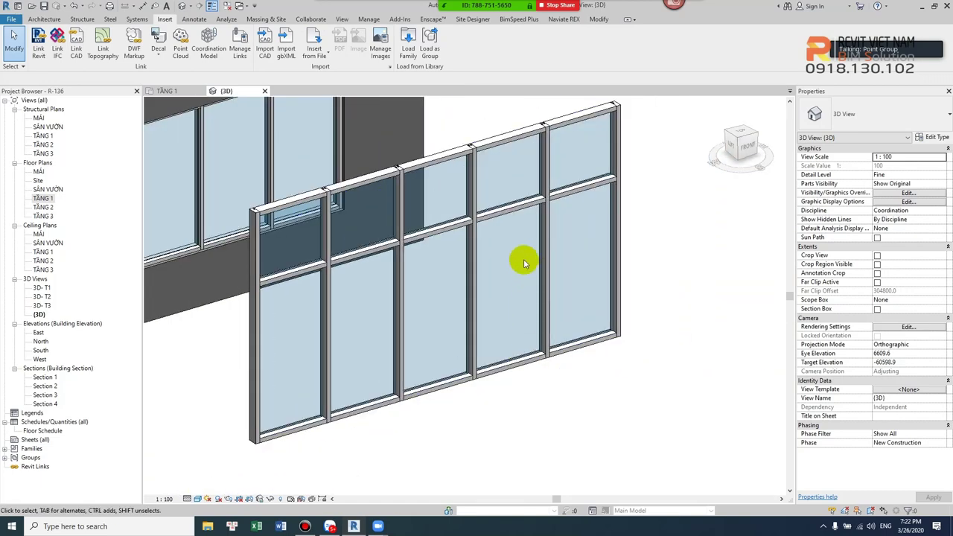
scroll(524, 268, "up", 2)
scroll(517, 289, "up", 2)
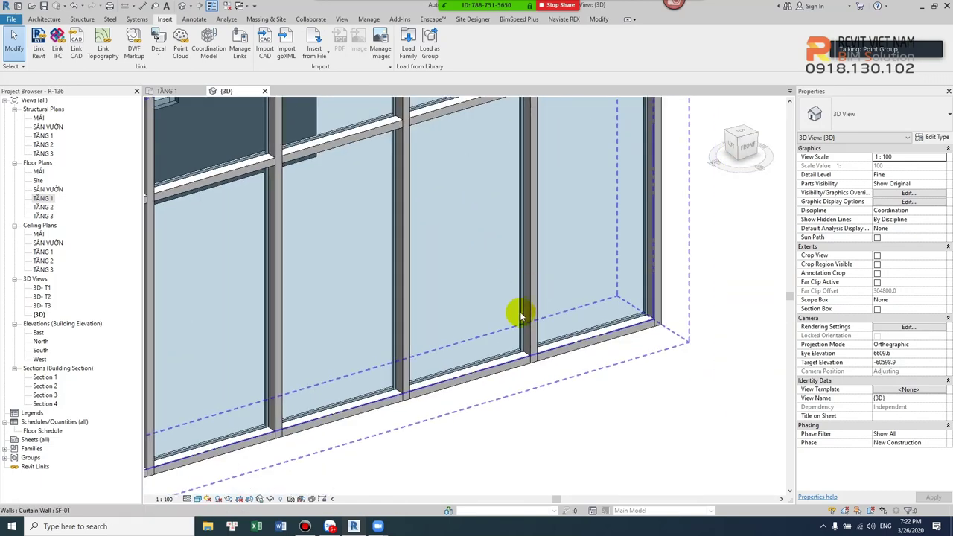
Tab-select a lower glass panel of curtain wall SF-01 and unpin it.
left_click(507, 366)
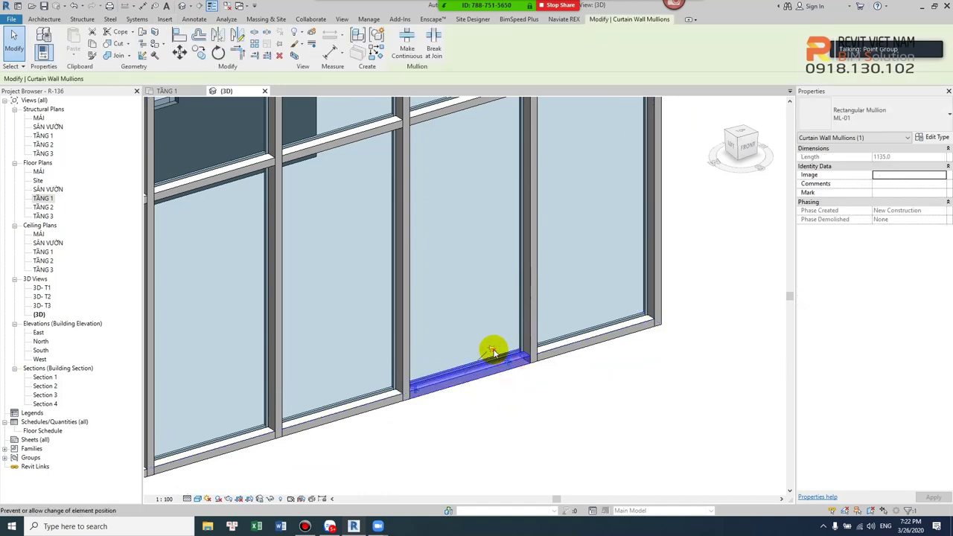
key("Escape")
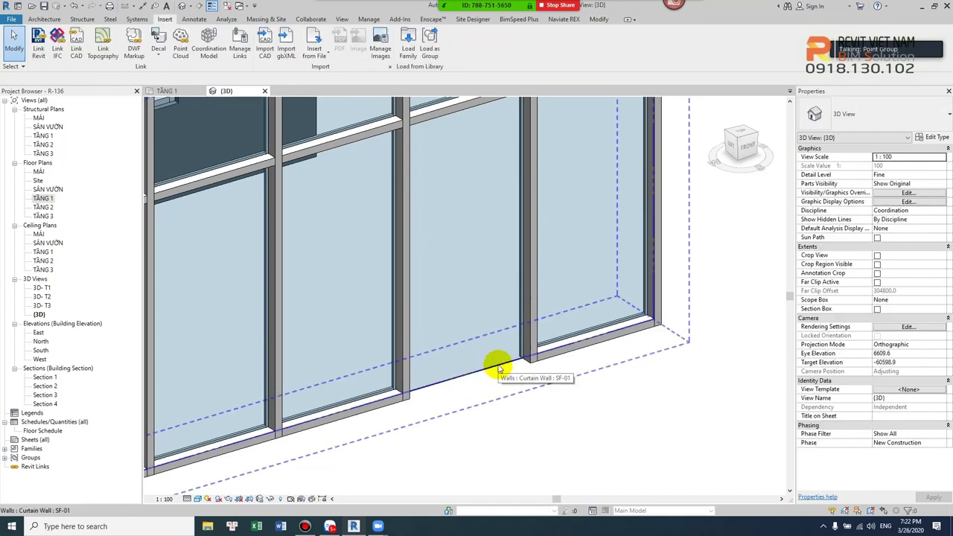
key("Tab")
left_click(499, 366)
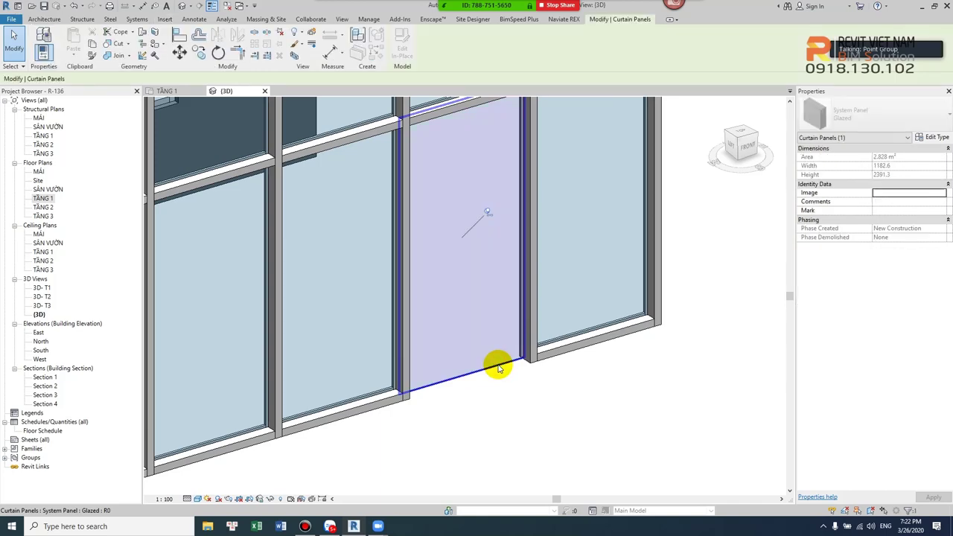
key("Escape")
key("Tab")
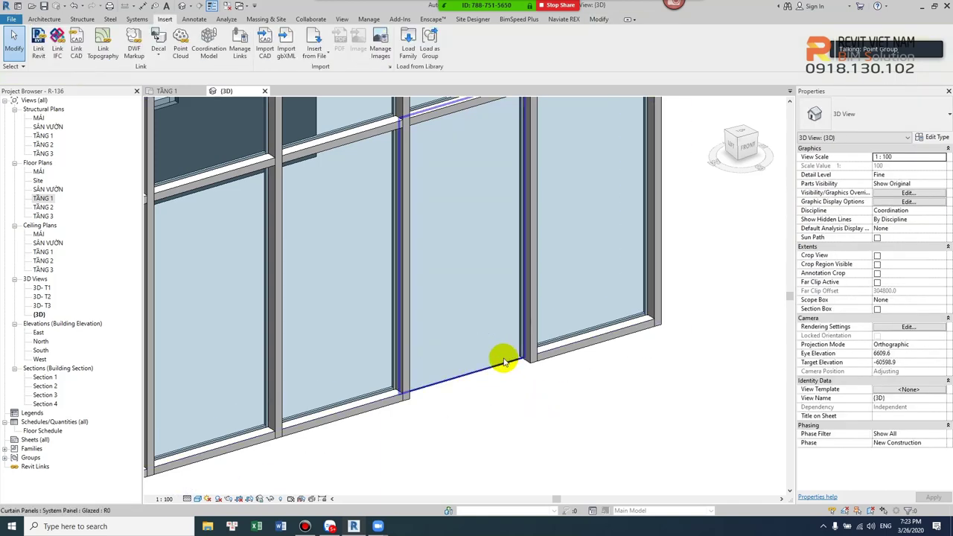
left_click(502, 360)
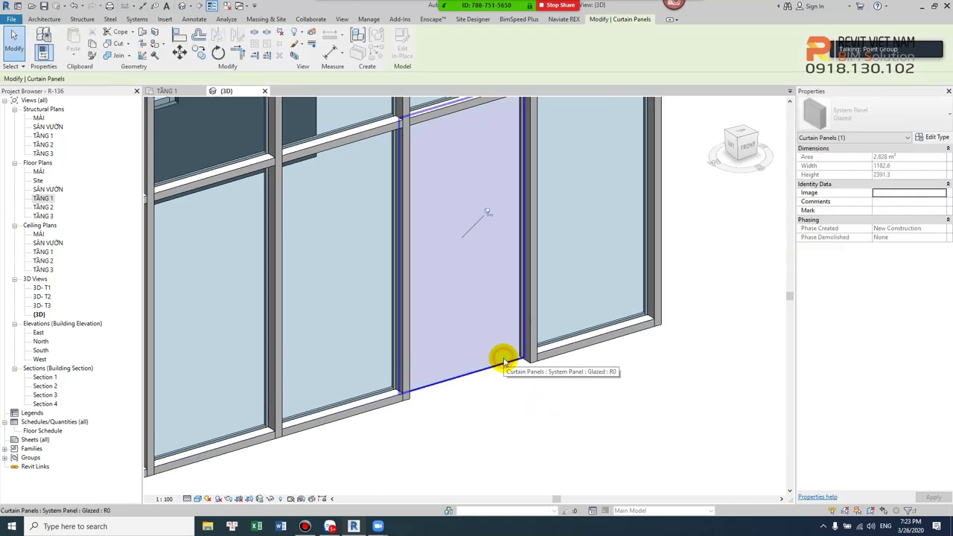
left_click(485, 217)
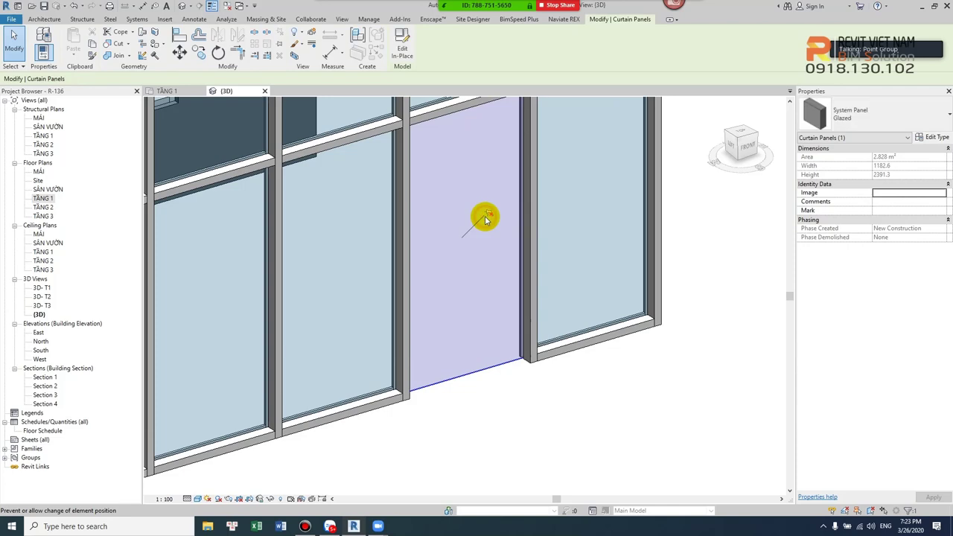
Load M_Door-Curtain-Wall-Single-Glass from US Metric Doors and apply it as the panel's type.
left_click(936, 138)
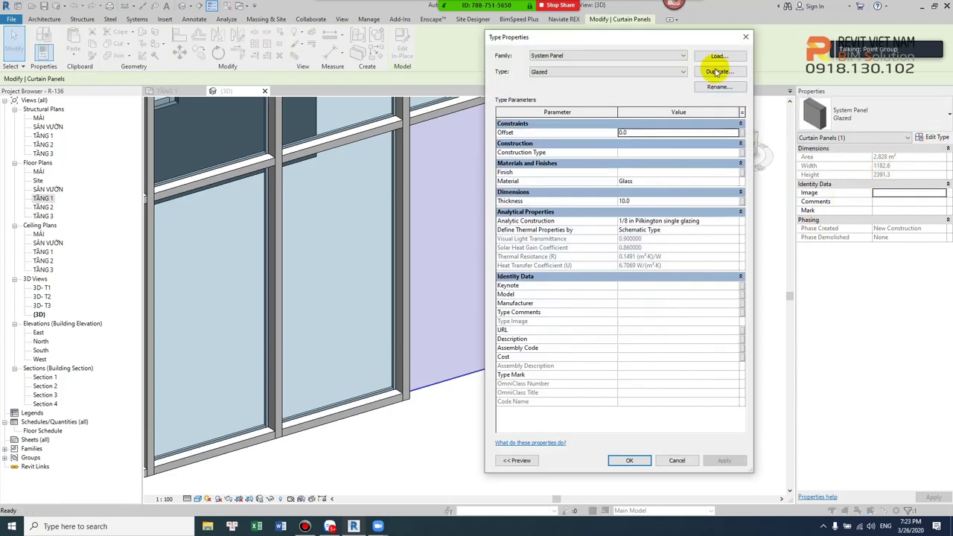
left_click(714, 57)
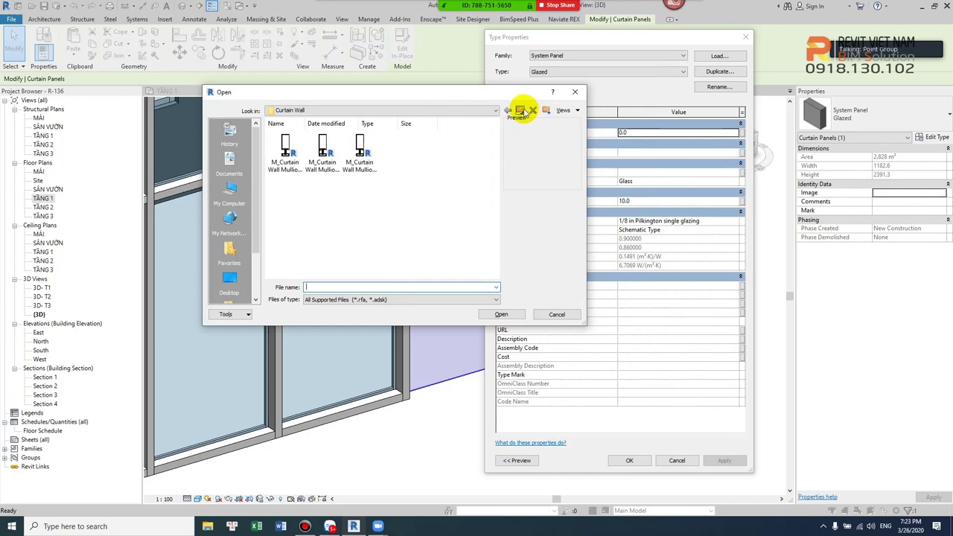
left_click(520, 110)
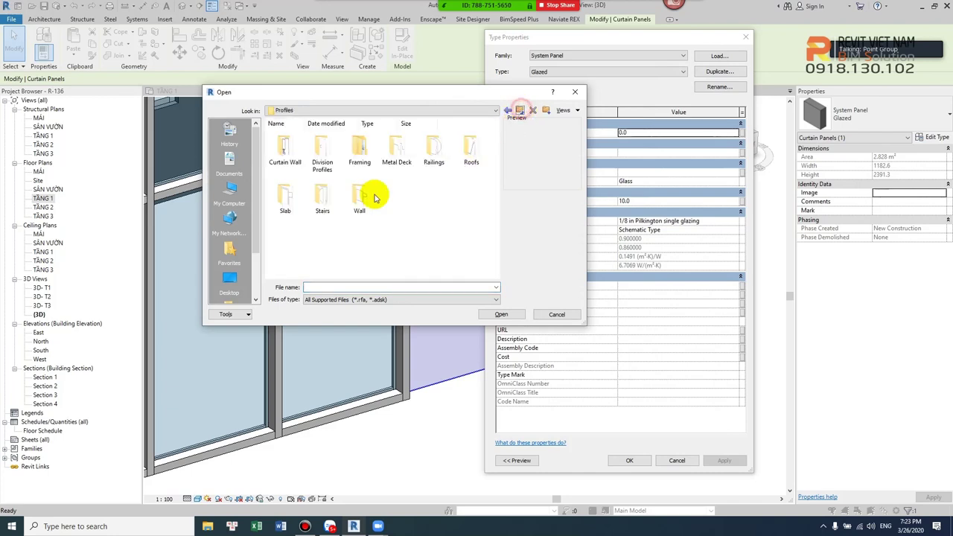
left_click(522, 111)
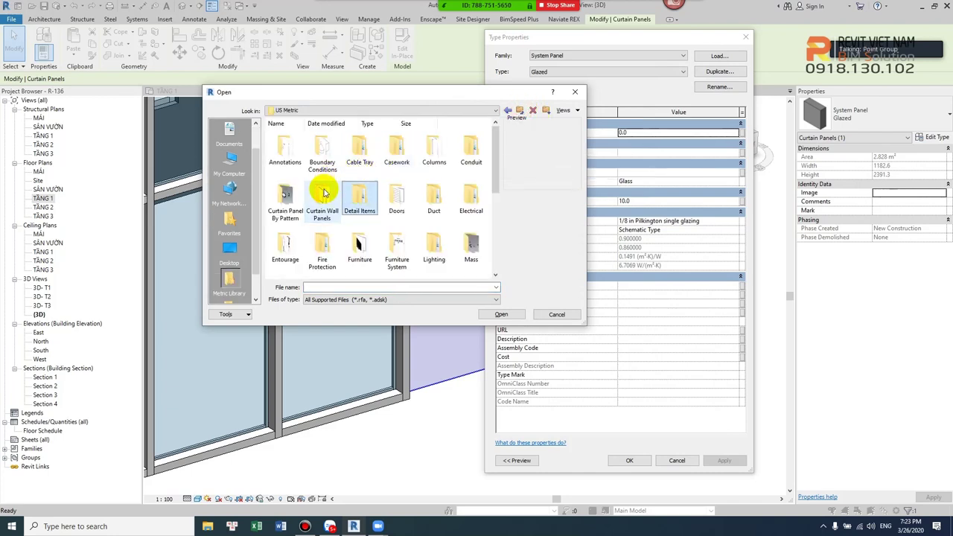
double_click(397, 195)
left_click(473, 168)
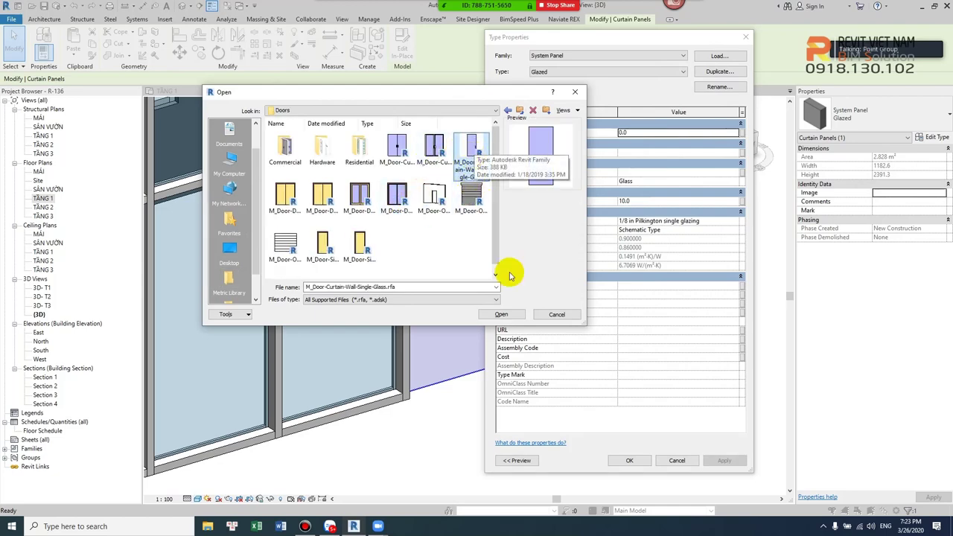
left_click(504, 314)
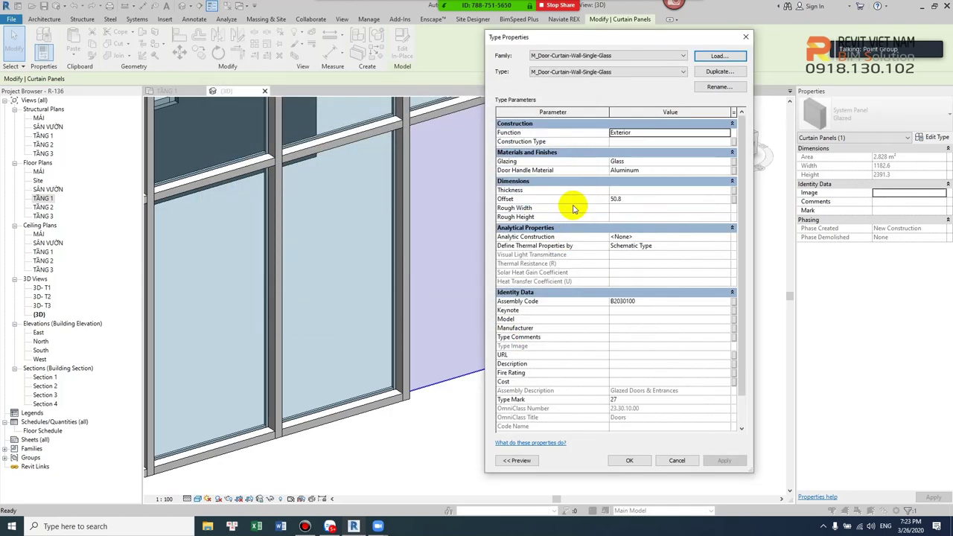
left_click(630, 462)
left_click(558, 417)
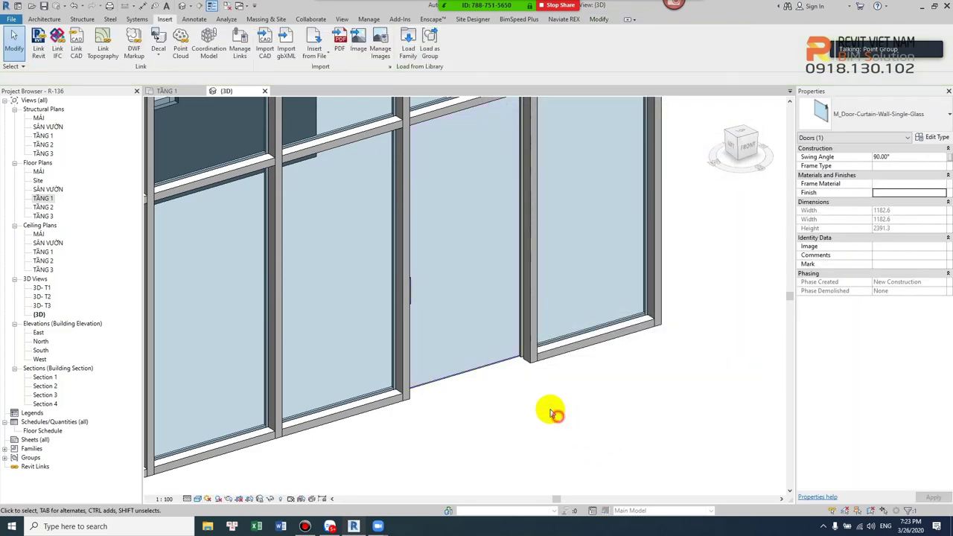
In the TẦNG 1 plan, unpin the grid beside the door and set it 900 from its neighbour.
double_click(43, 198)
left_click(655, 249)
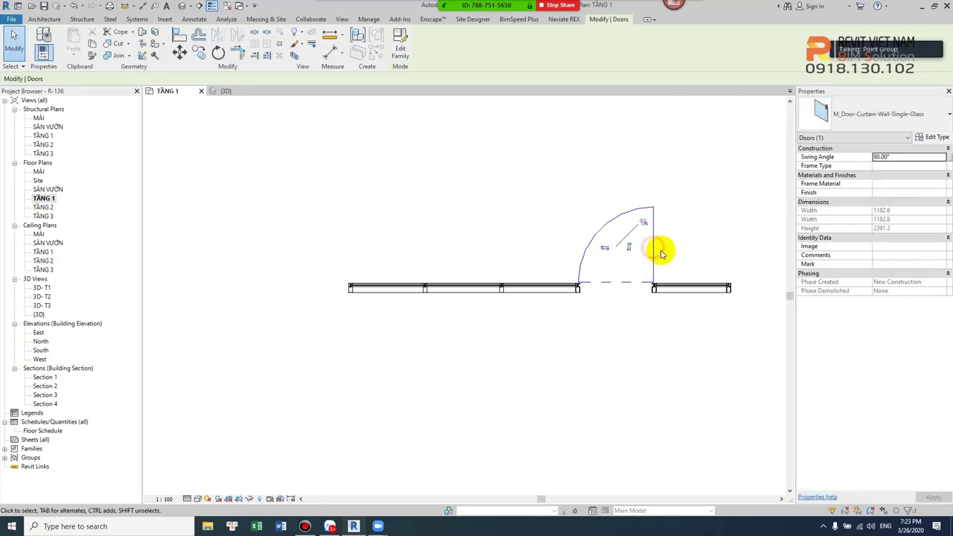
scroll(661, 252, "up", 3)
left_click(648, 357)
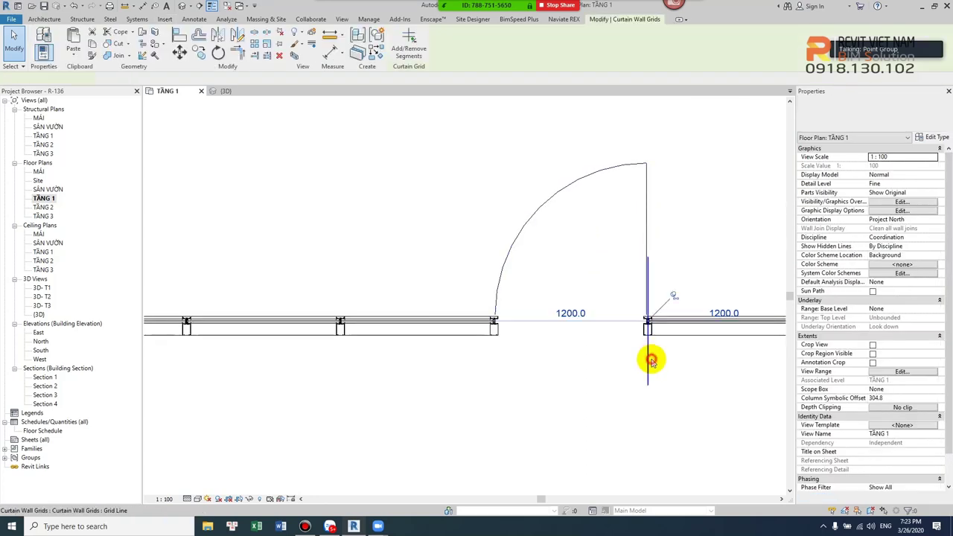
left_click(672, 297)
left_click(571, 313)
type("900")
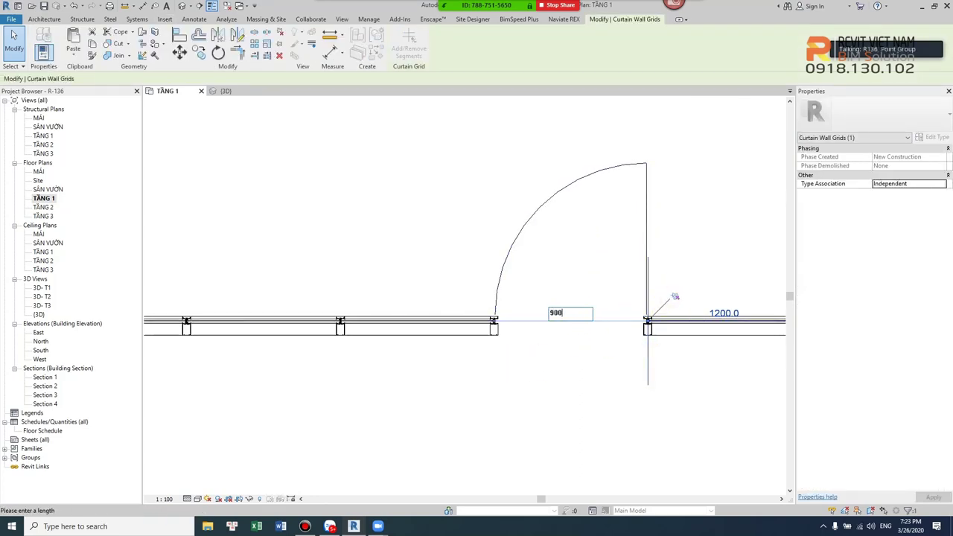
key("Return")
left_click(595, 372)
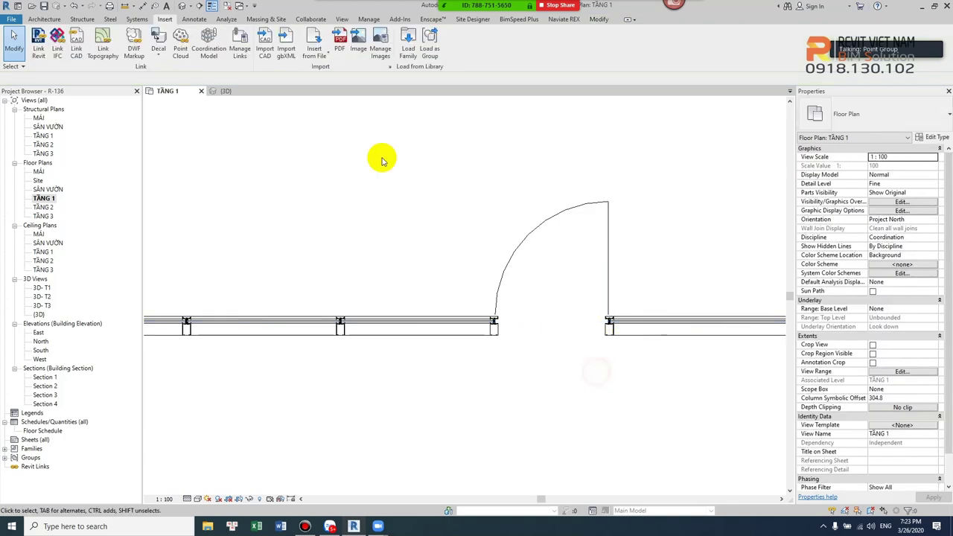
left_click(180, 6)
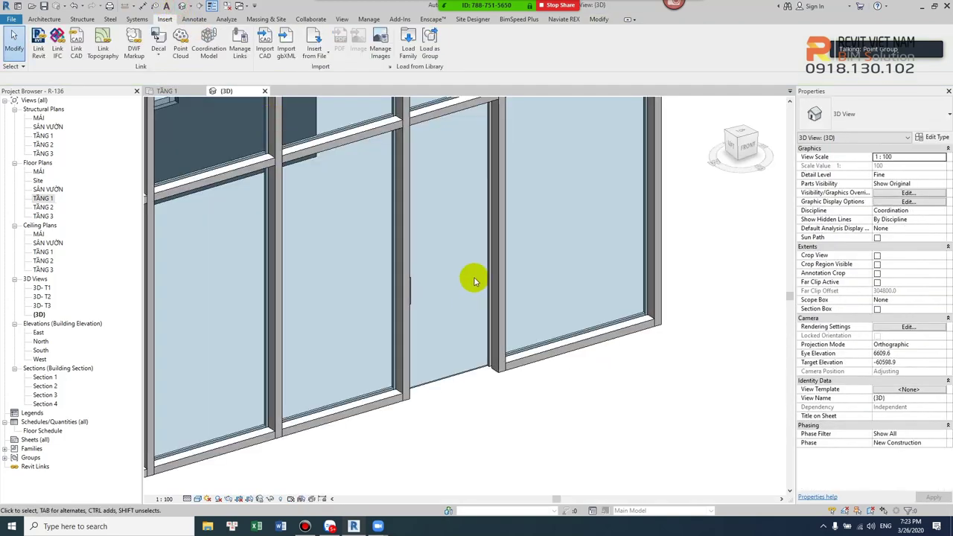
In 3D, Tab-select the lower glazed panel of SF-01's second bay.
left_click(471, 372)
scroll(524, 375, "down", 3)
key("Escape")
scroll(446, 390, "up", 2)
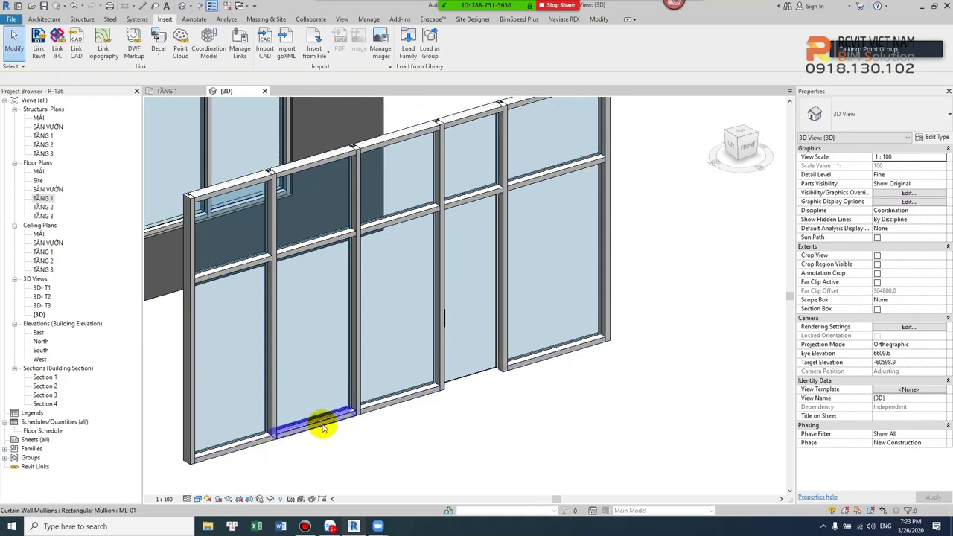
left_click(321, 422)
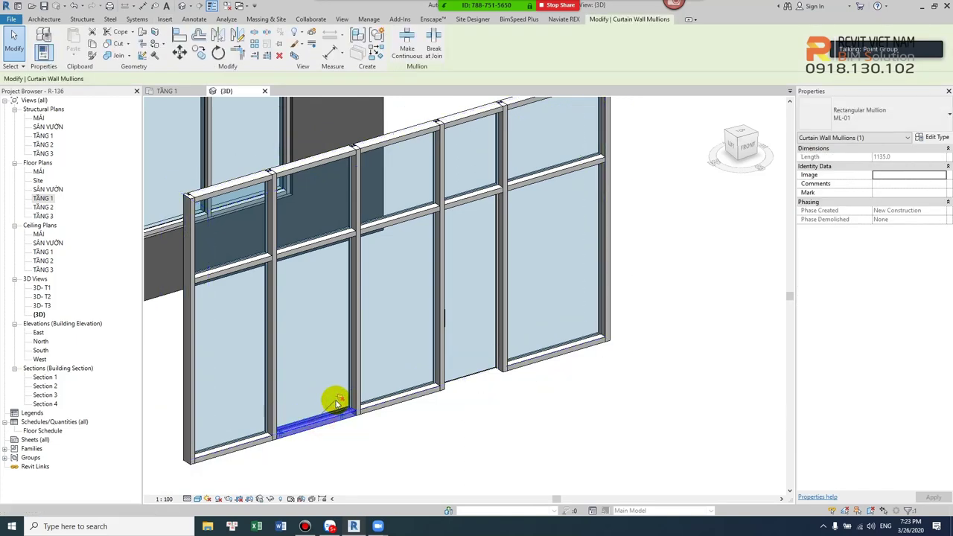
key("Escape")
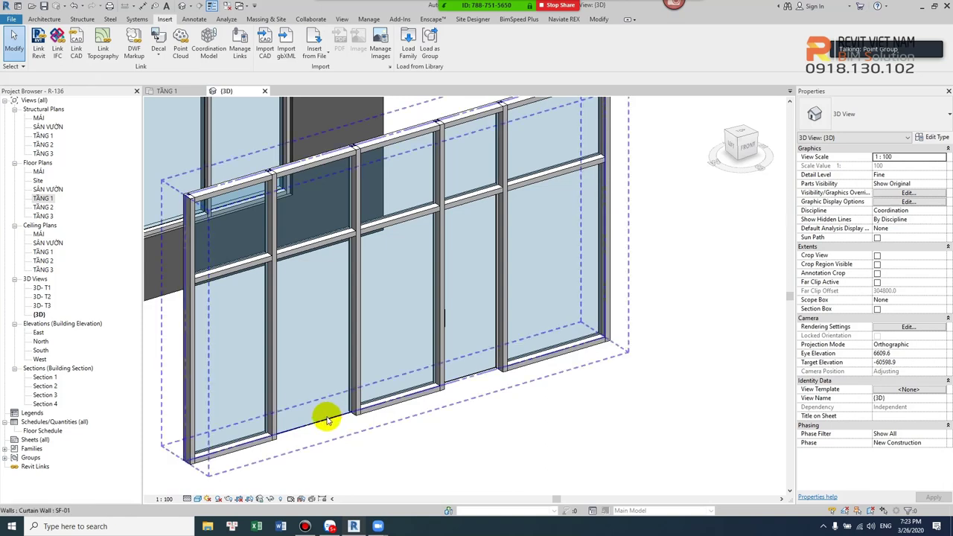
key("Tab")
left_click(326, 415)
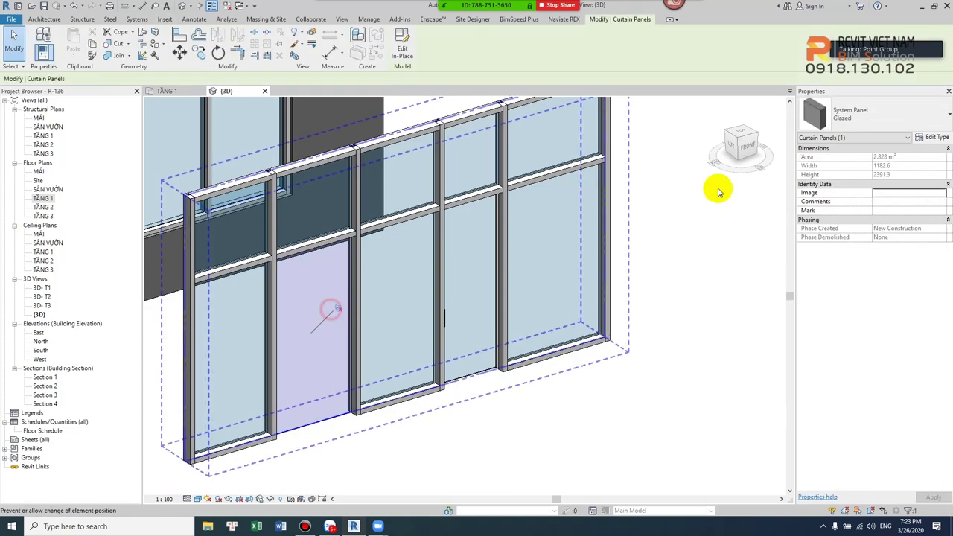
Load M_Door-Curtain-Wall-Double-Storefront as the panel's type, then view the TẦNG 1 plan.
left_click(935, 137)
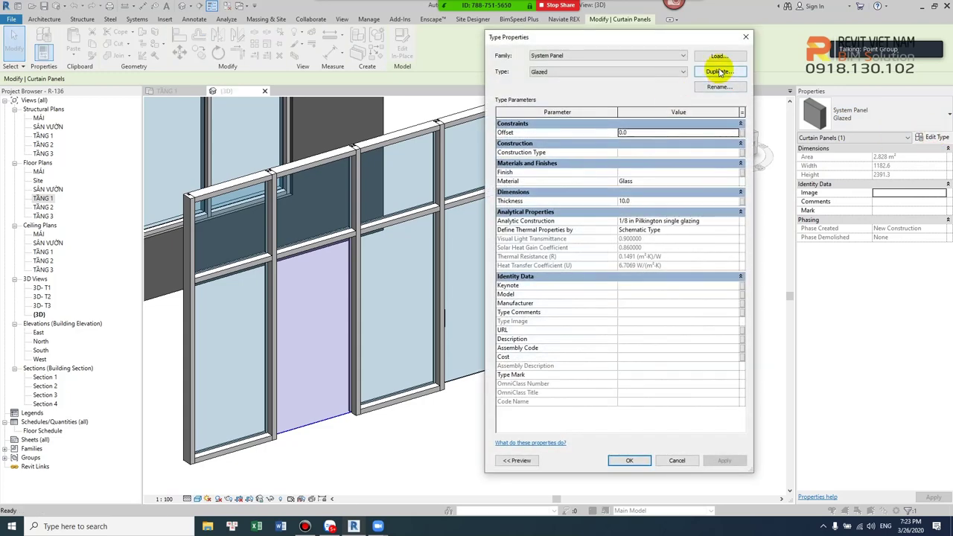
left_click(717, 57)
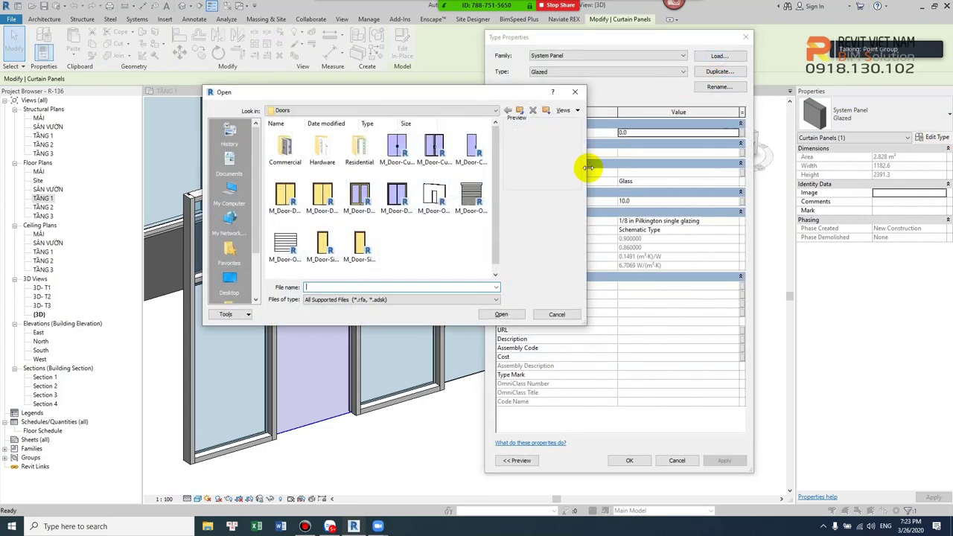
left_click(436, 160)
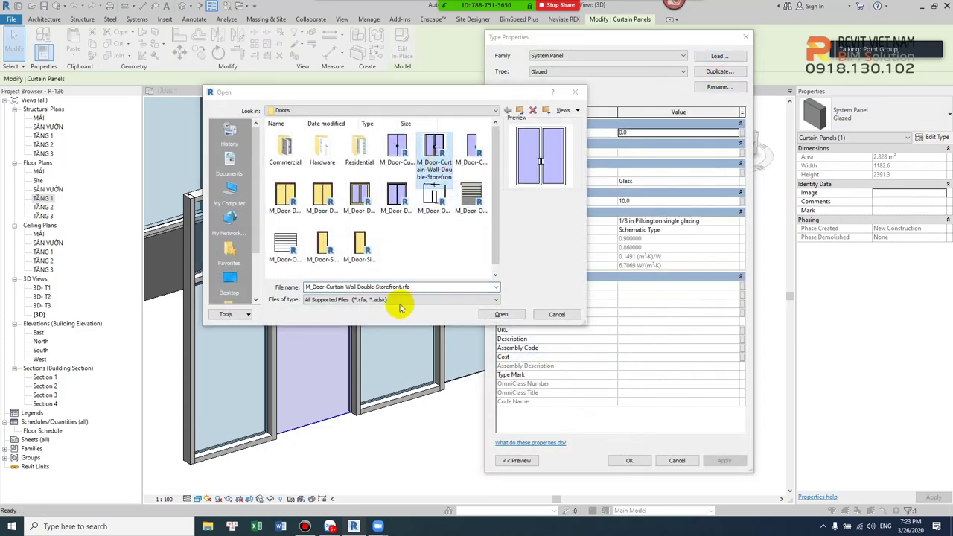
left_click(493, 313)
left_click(634, 462)
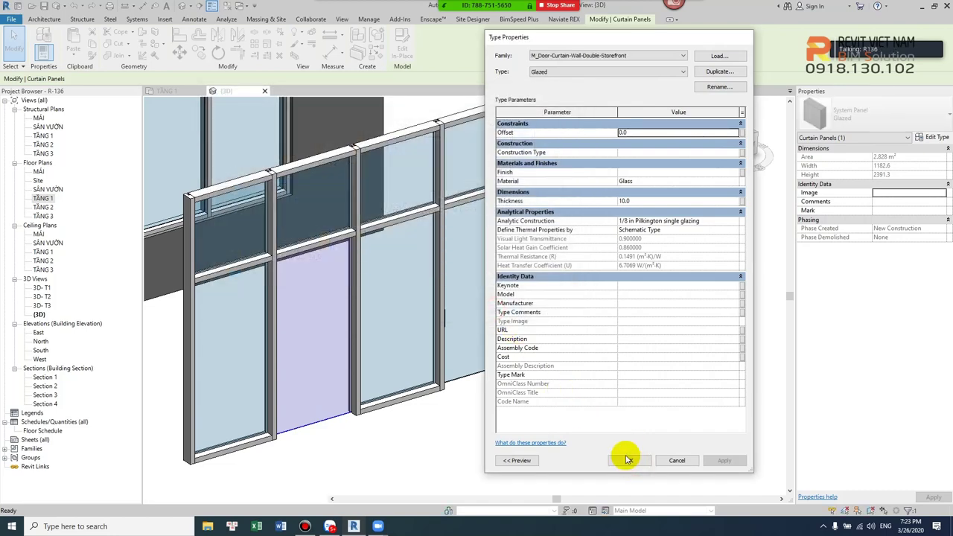
left_click(392, 425)
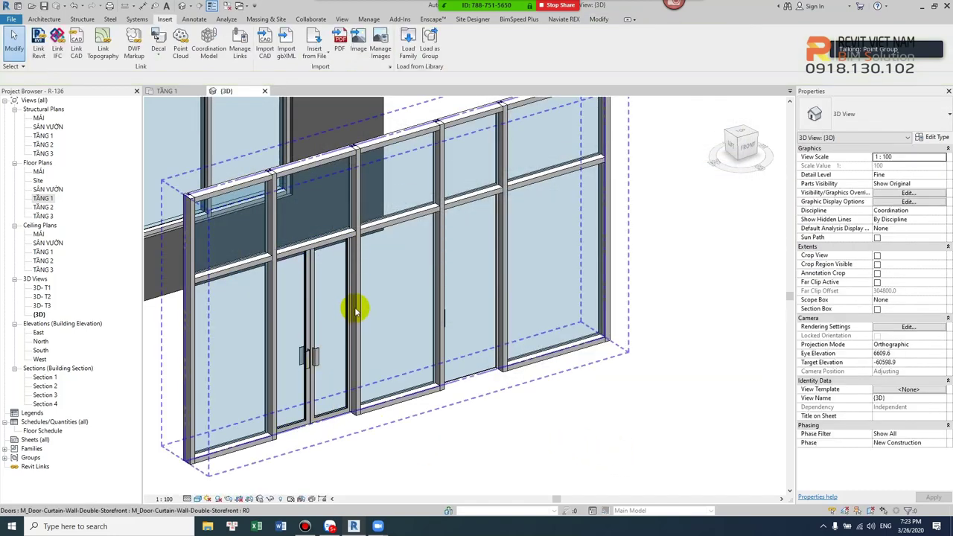
left_click(43, 198)
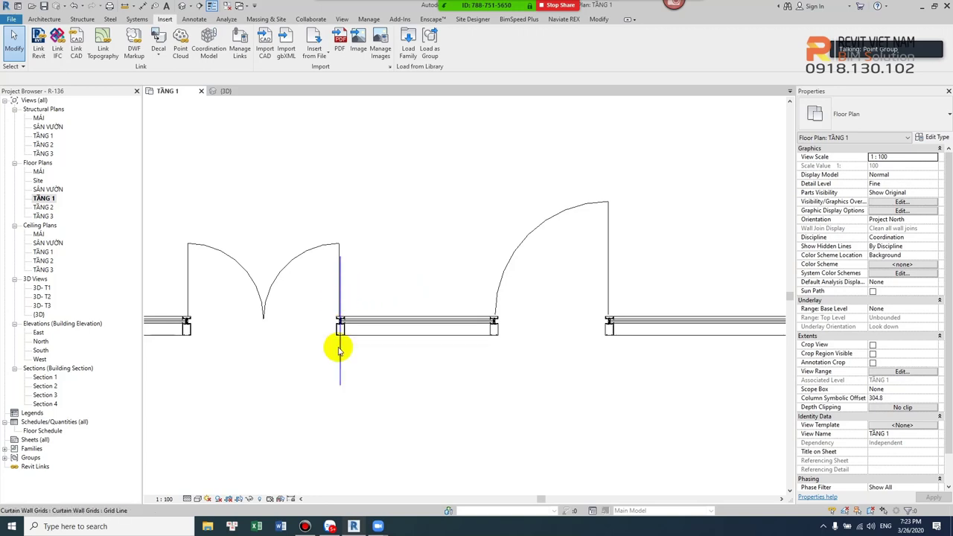
Widen the double door bay to 1800 via the adjacent grid's dimension, then return to 3D.
left_click(338, 347)
left_click(264, 314)
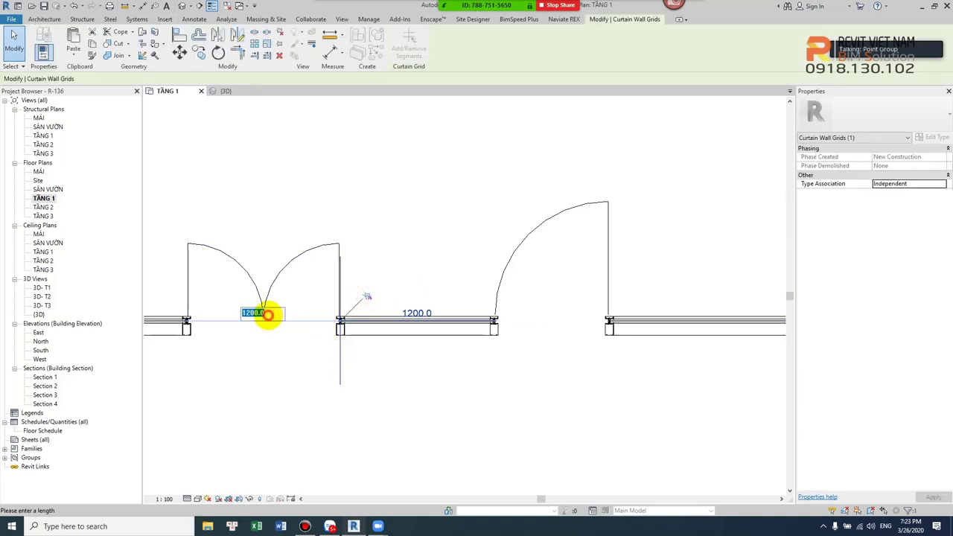
type("1800")
key("Return")
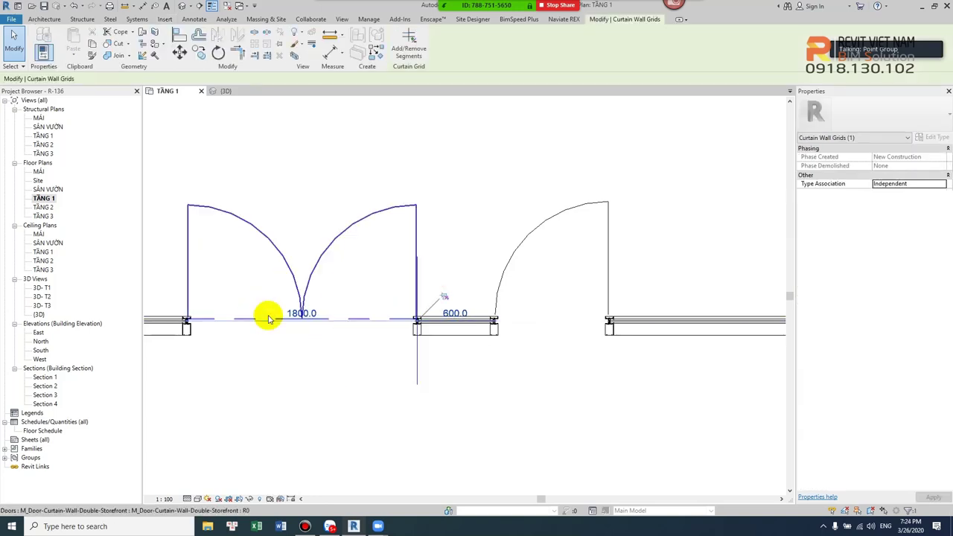
left_click(339, 365)
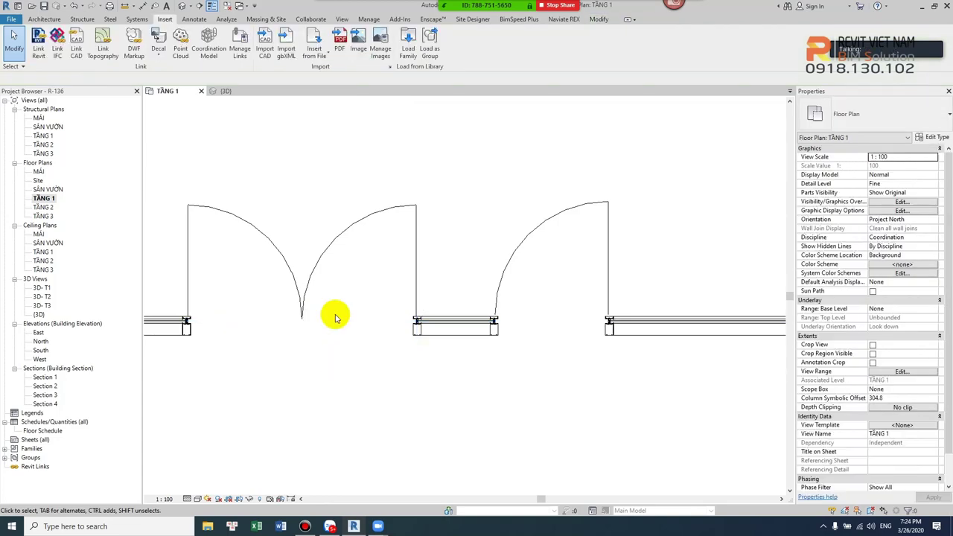
left_click(183, 6)
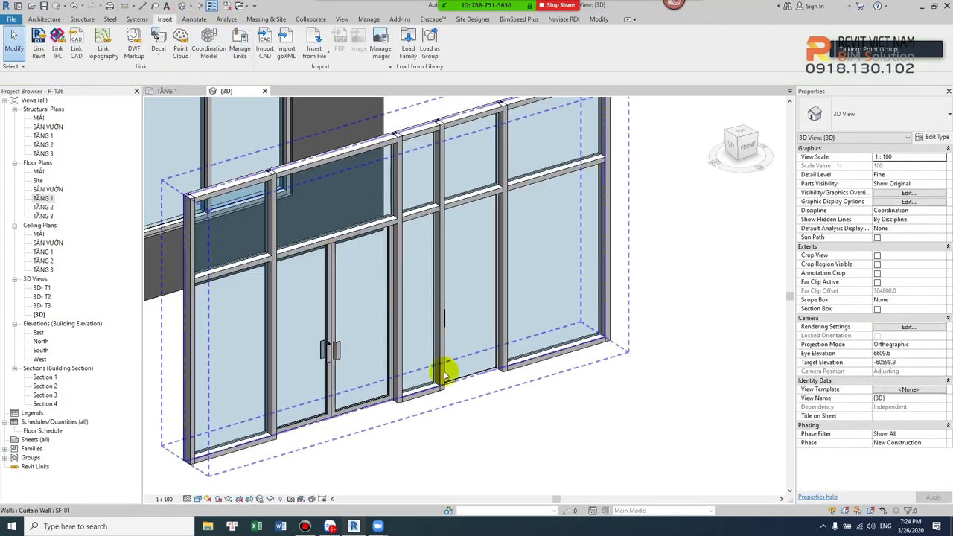
Orbit to a frontal view and Tab-select an upper glazed panel of SF-01.
mouse_move(447, 373)
middle_mouse_down("shift")
mouse_move(414, 383)
mouse_move(446, 387)
mouse_move(387, 300)
mouse_move(406, 260)
middle_mouse_up("shift")
scroll(419, 164, "up", 3)
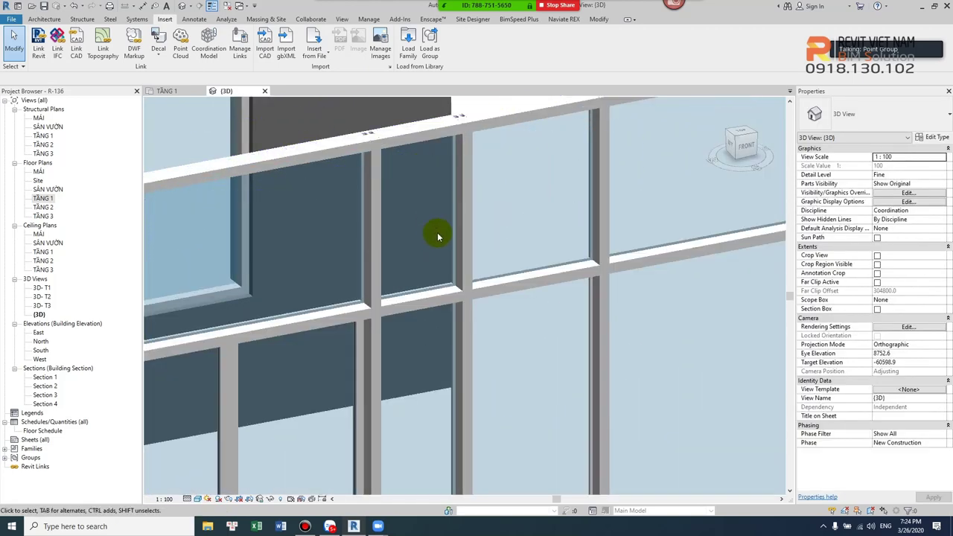
key("Tab")
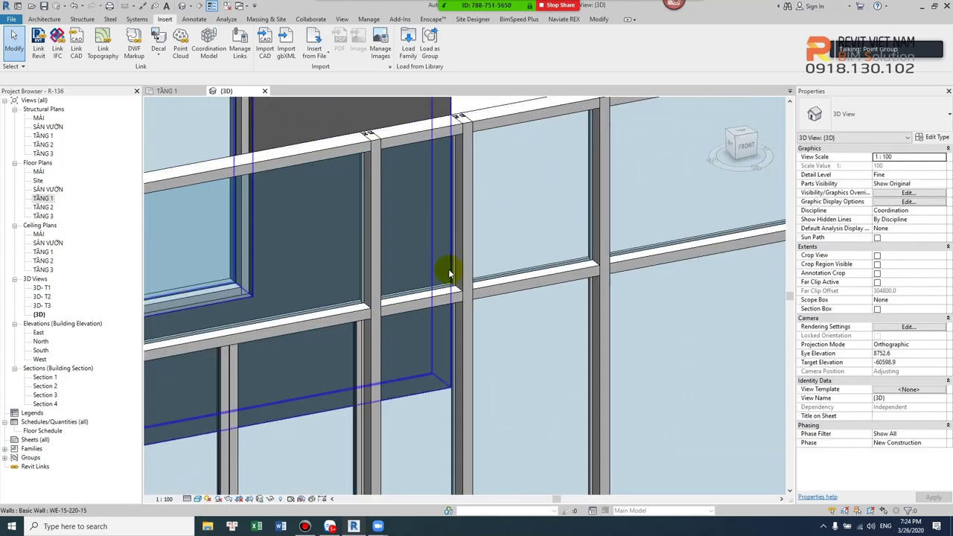
key("Tab")
left_click(452, 268)
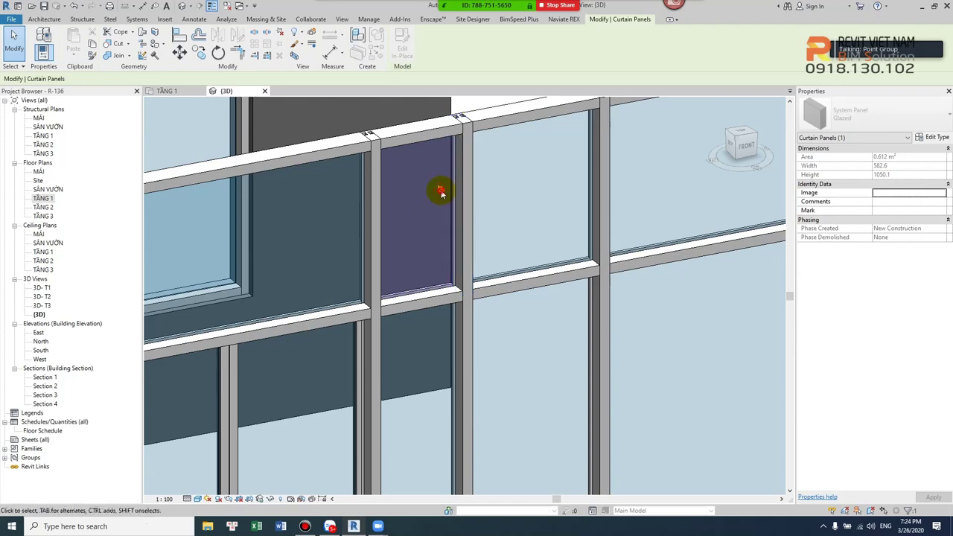
Load M_Curtain Wall-Awning from US Metric Windows and apply it as the panel's type.
left_click(938, 139)
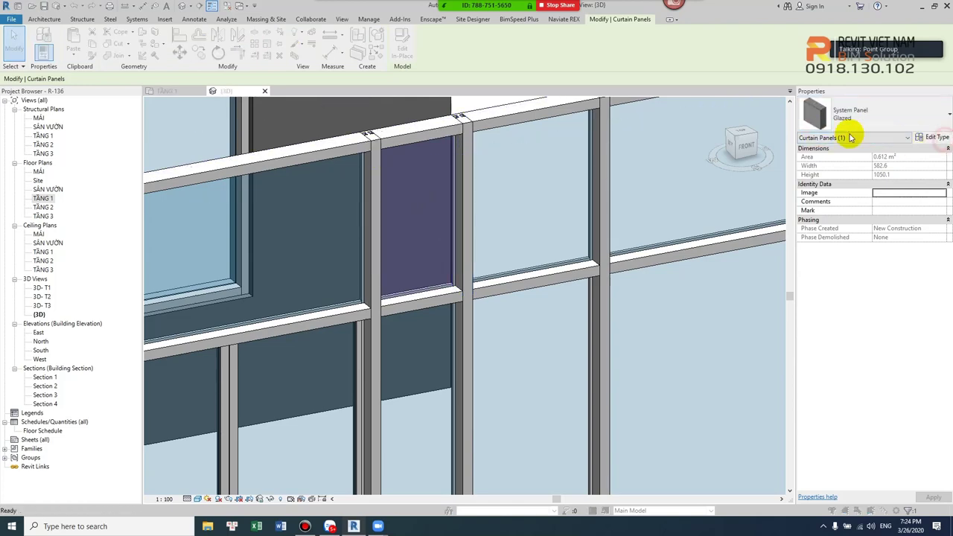
left_click(718, 56)
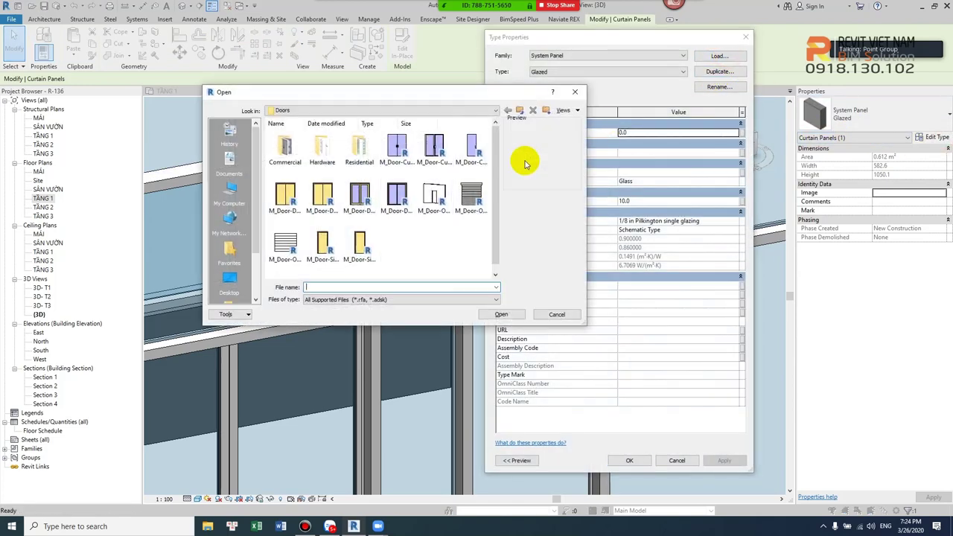
left_click(520, 110)
left_click_drag(498, 176, 498, 246)
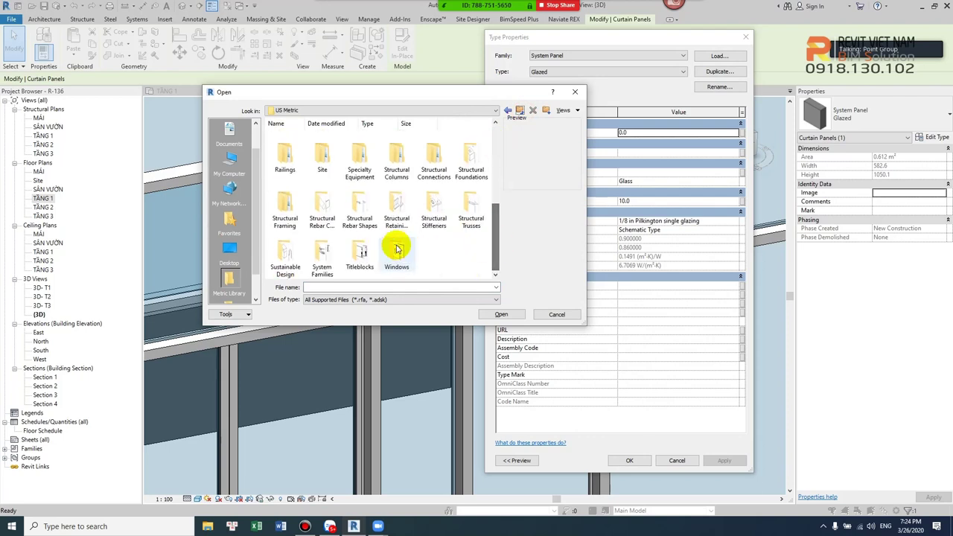
double_click(397, 236)
left_click(395, 153)
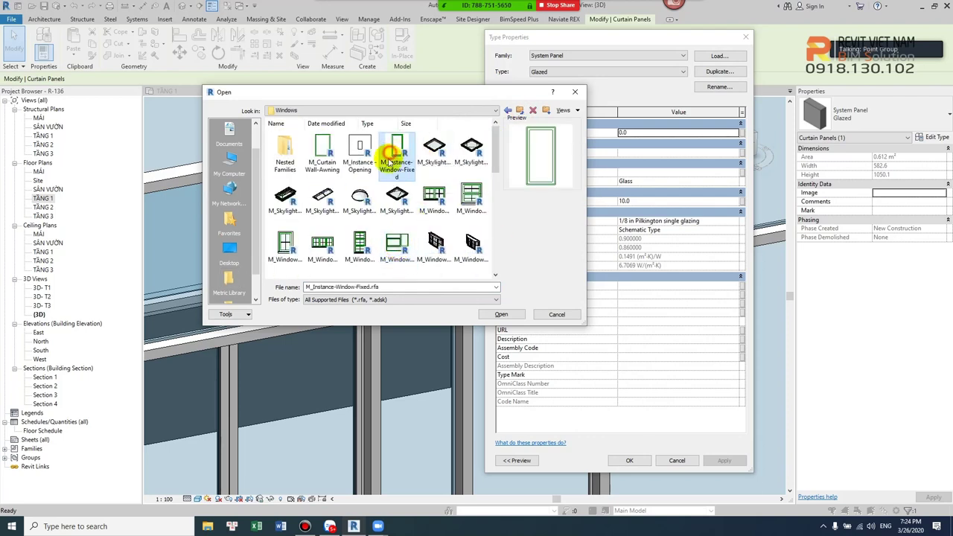
left_click(323, 152)
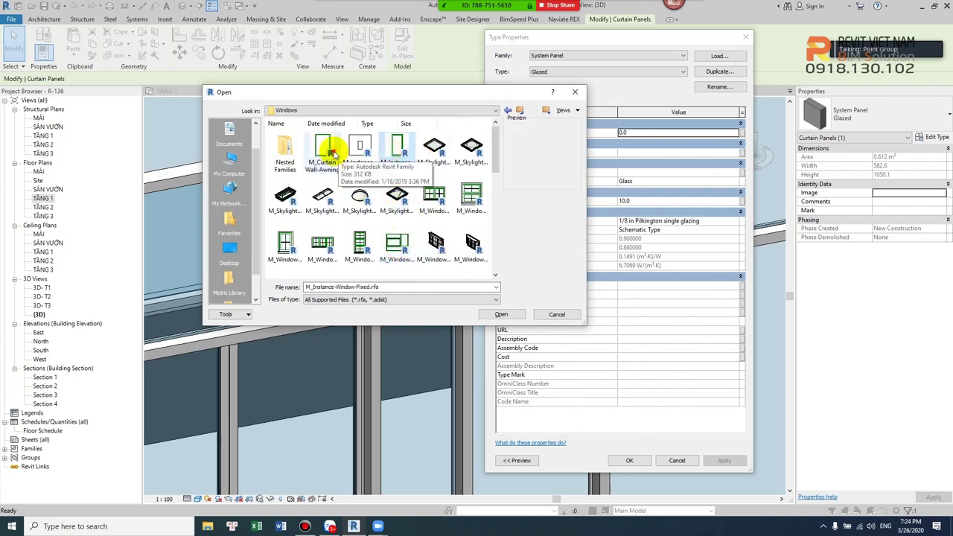
left_click(501, 314)
left_click(629, 460)
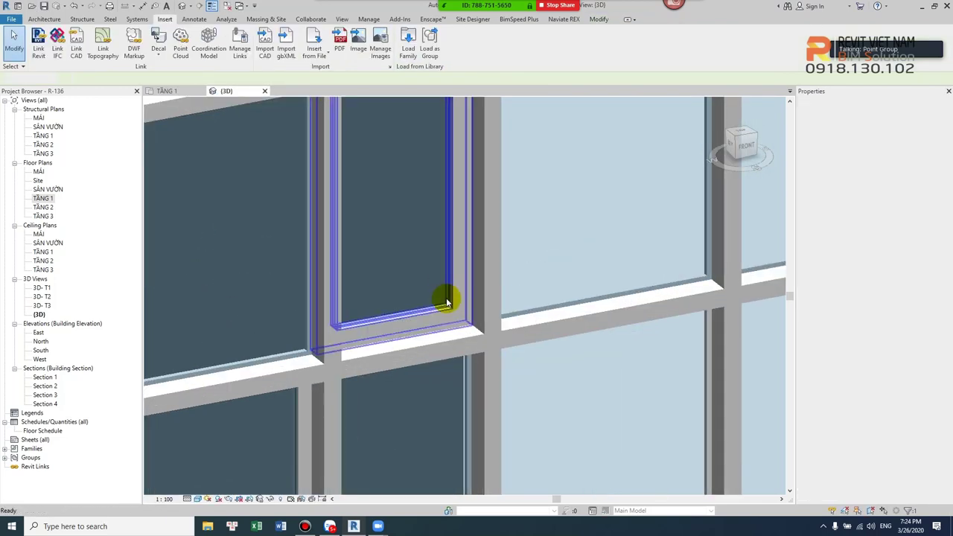
Select the new awning window and orbit around the façade to inspect it.
scroll(446, 298, "up", 2)
left_click(452, 309)
scroll(439, 287, "down", 3)
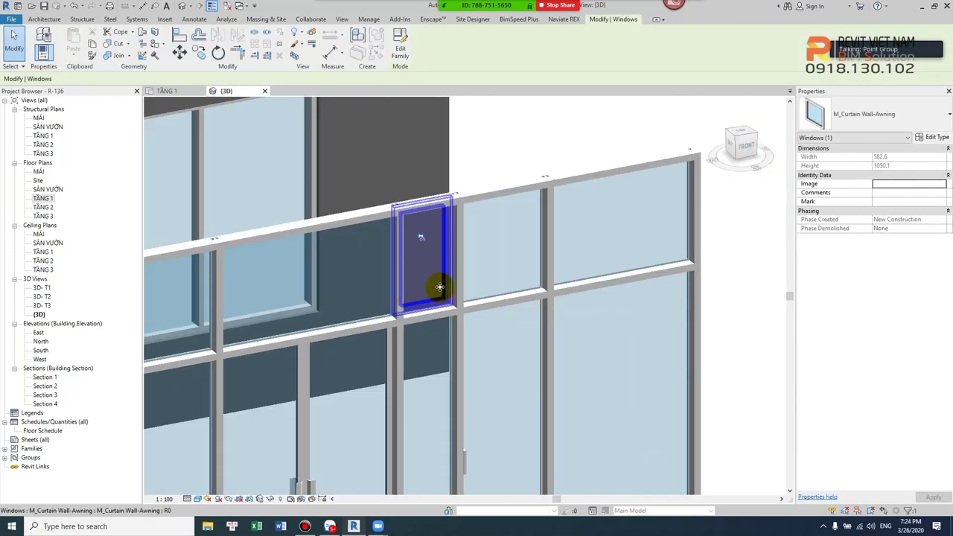
scroll(481, 334, "down", 2)
mouse_move(481, 334)
middle_mouse_down("shift")
mouse_move(405, 338)
mouse_move(638, 330)
mouse_move(484, 249)
mouse_move(417, 245)
mouse_move(425, 206)
mouse_move(394, 206)
middle_mouse_up("shift")
key("Escape")
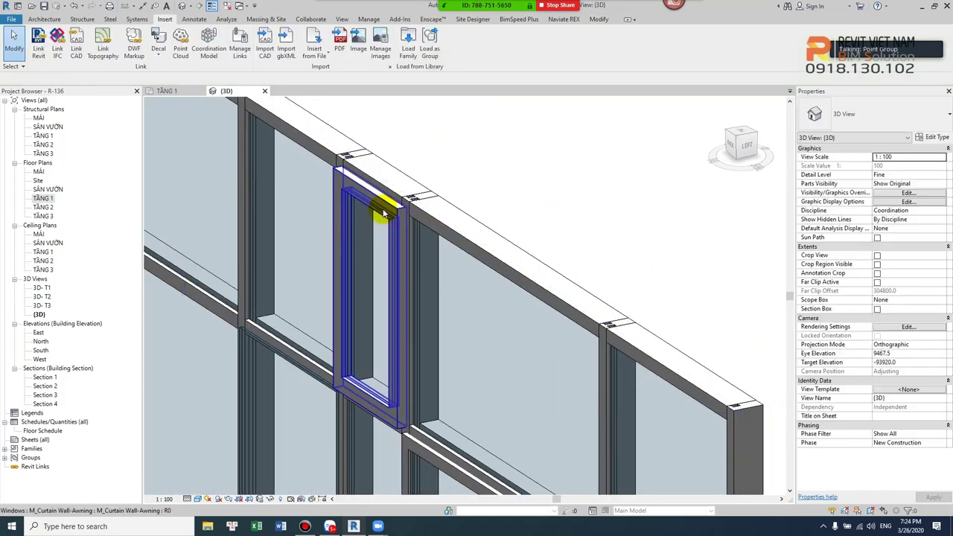
Change the M_Curtain Wall-Awning type Offset from 75.0 to 0.0.
left_click(383, 214)
mouse_move(341, 291)
middle_mouse_down("shift")
mouse_move(360, 267)
mouse_move(341, 260)
middle_mouse_up("shift")
left_click(933, 137)
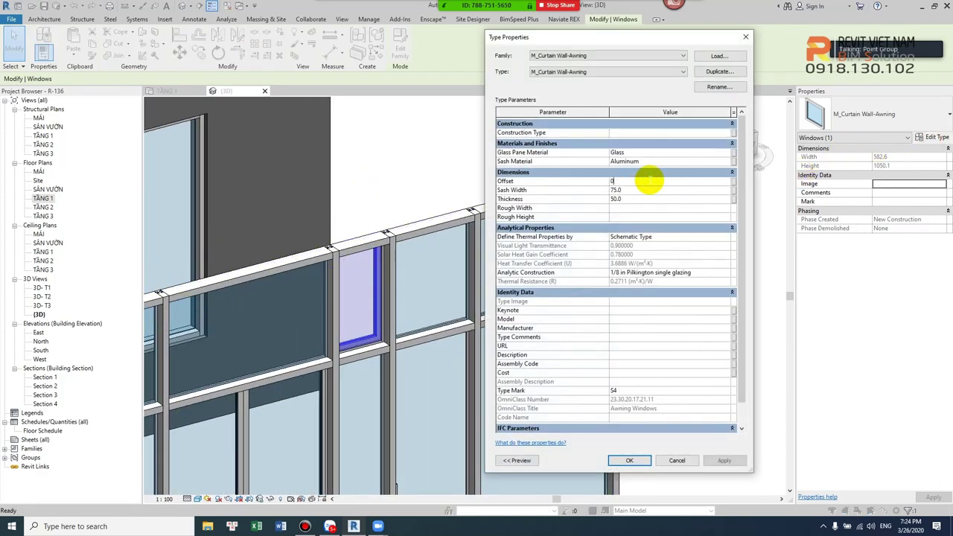
left_click(722, 461)
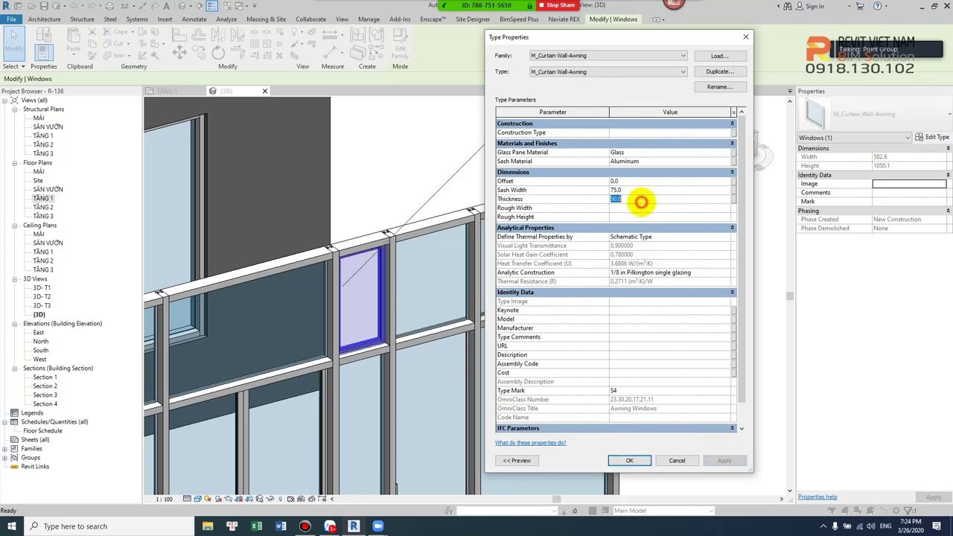
left_click(630, 460)
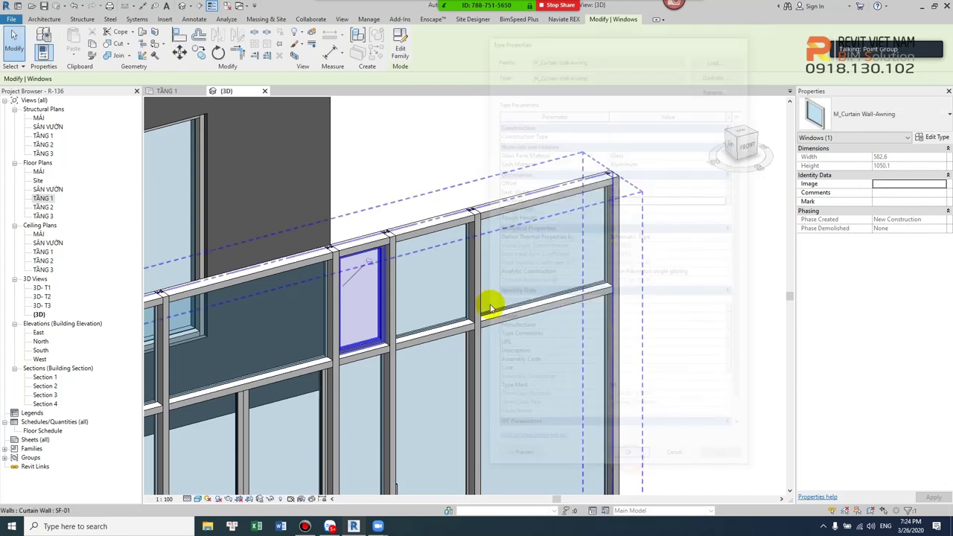
scroll(446, 298, "up", 3)
Orbit and zoom the 3D view toward SF-01's curtain-wall door.
middle_click_drag(411, 290, 326, 358, "shift")
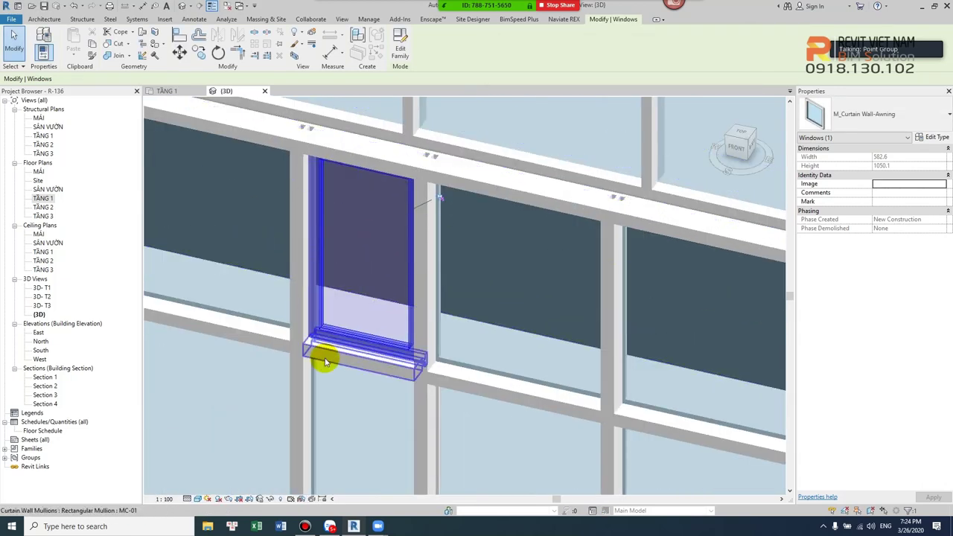
key("Escape")
scroll(358, 324, "down", 1)
scroll(364, 320, "down", 2)
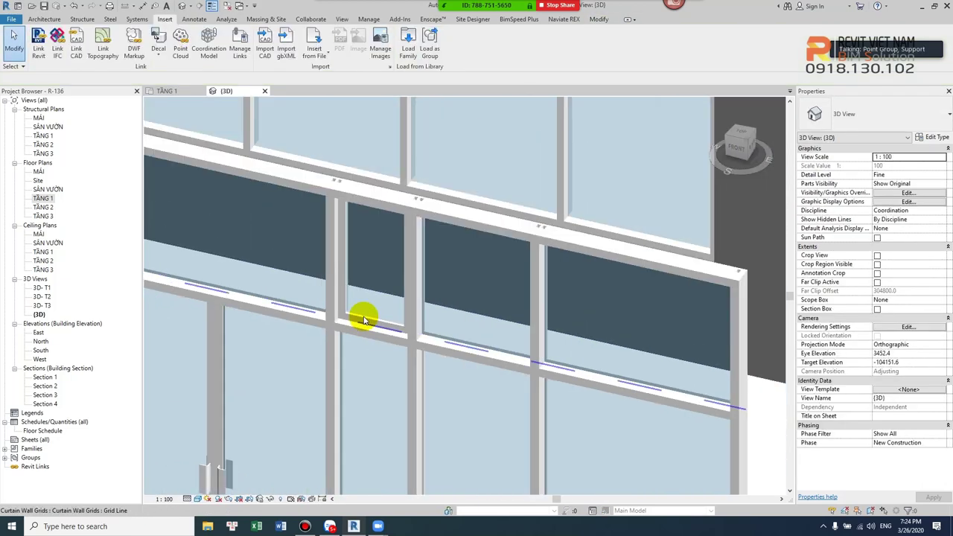
scroll(372, 335, "down", 3)
middle_click_drag(386, 350, 542, 340, "shift")
scroll(414, 383, "up", 3)
mouse_move(415, 383)
middle_mouse_down("shift")
mouse_move(415, 298)
mouse_move(380, 335)
middle_mouse_up("shift")
Tilt the view and select the large lower glazed panel in the right bay.
left_click(372, 333)
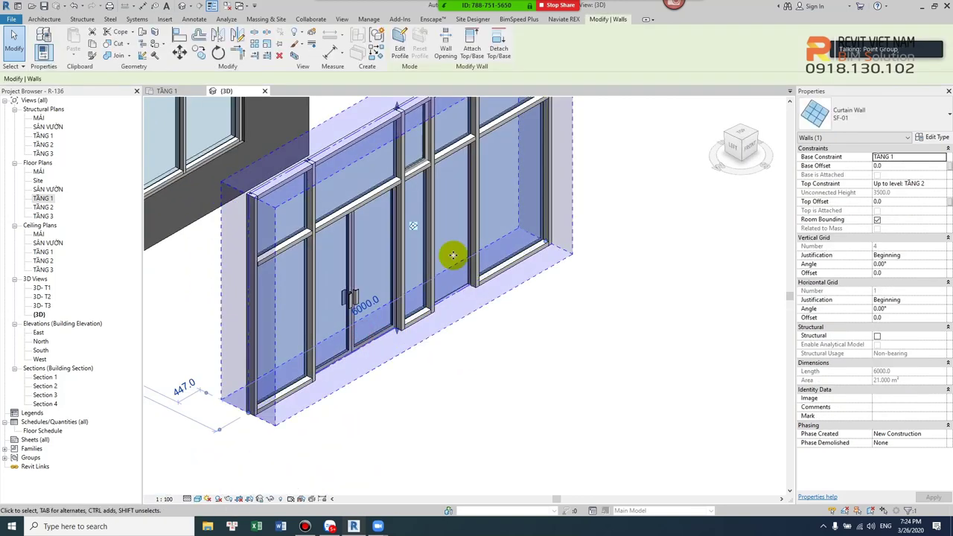
key("Escape")
scroll(452, 256, "down", 2)
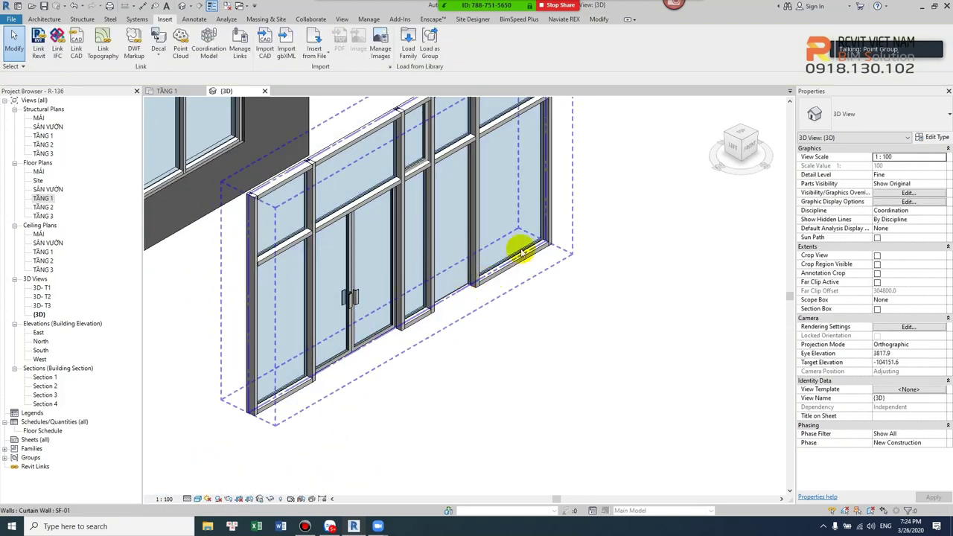
scroll(634, 251, "up", 3)
middle_click_drag(633, 251, 502, 358, "shift")
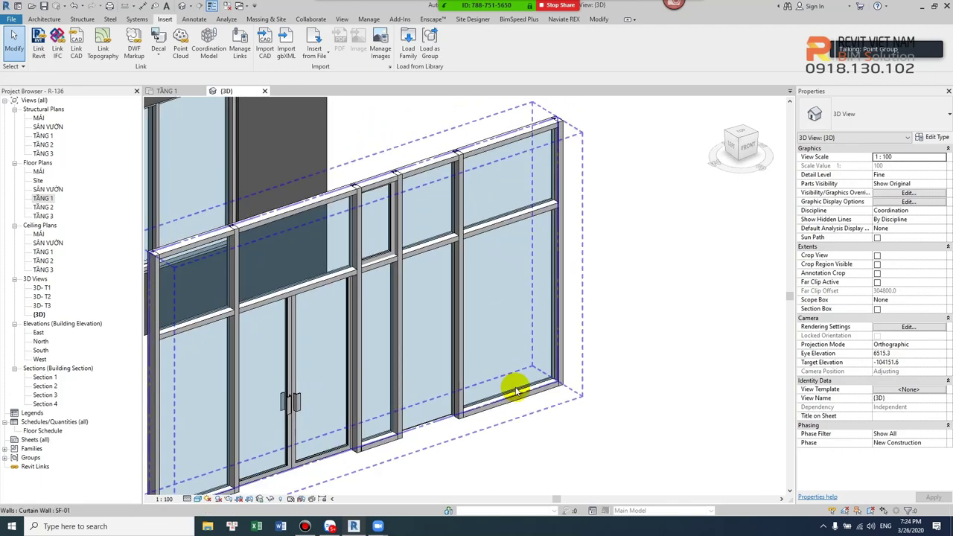
left_click(516, 390)
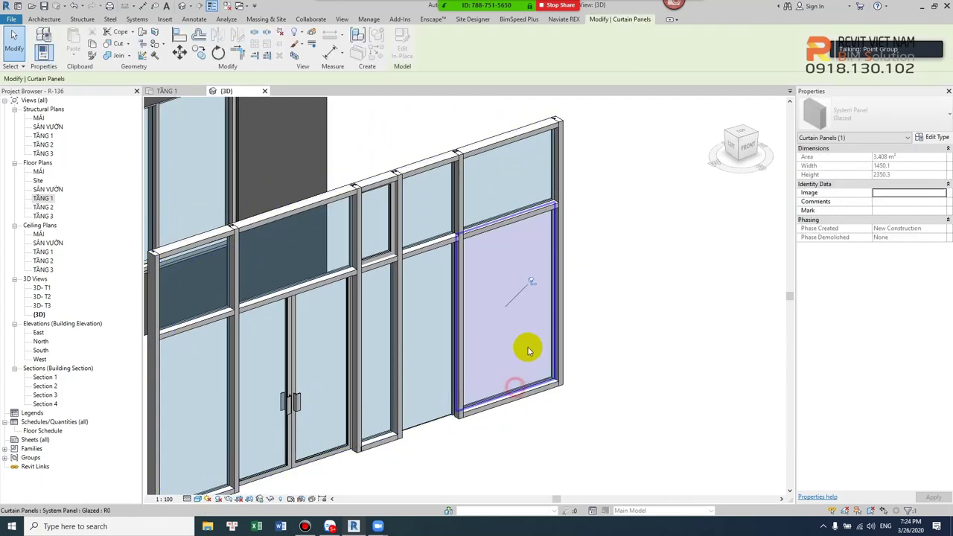
Duplicate the Glazed panel type under the name GL-01-MV.
left_click(936, 138)
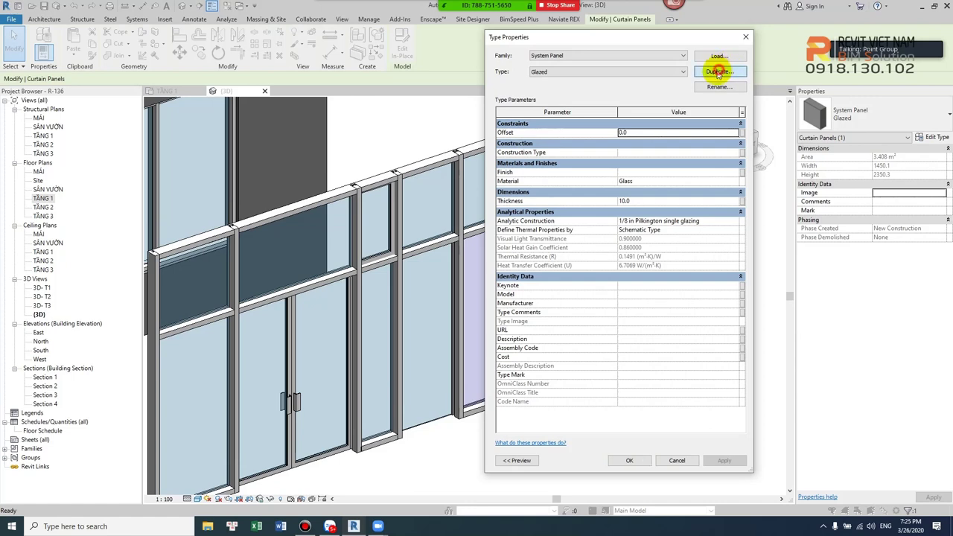
left_click(717, 73)
left_click(595, 251)
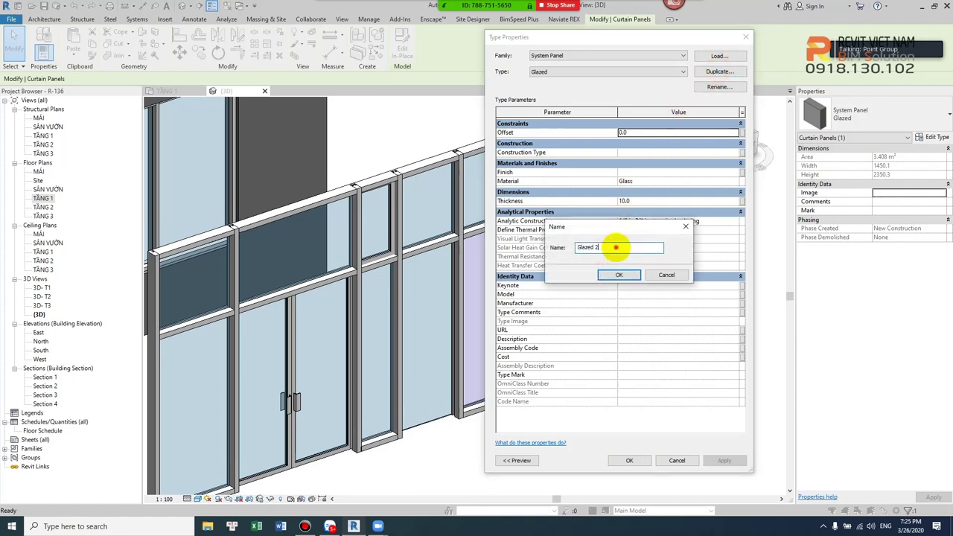
left_click_drag(615, 247, 557, 255)
type("GL-01-MV")
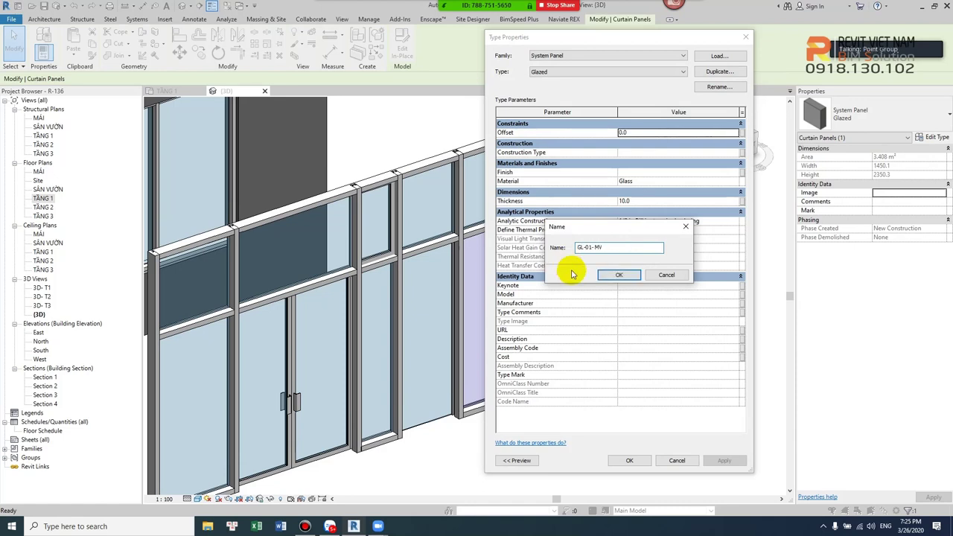
left_click(619, 275)
Set GL-01-MV thickness to 15.0 and browse its Glass material in the library.
left_click(682, 181)
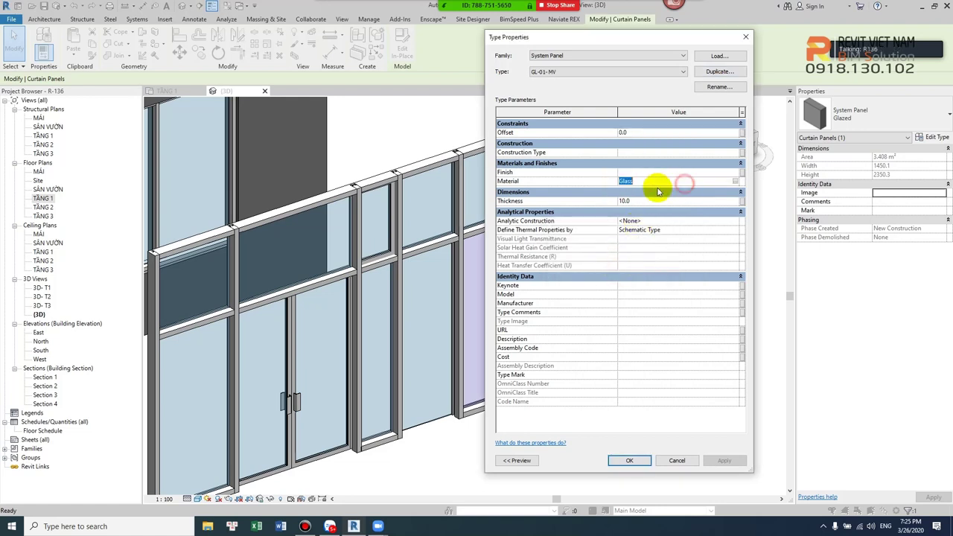
left_click(665, 172)
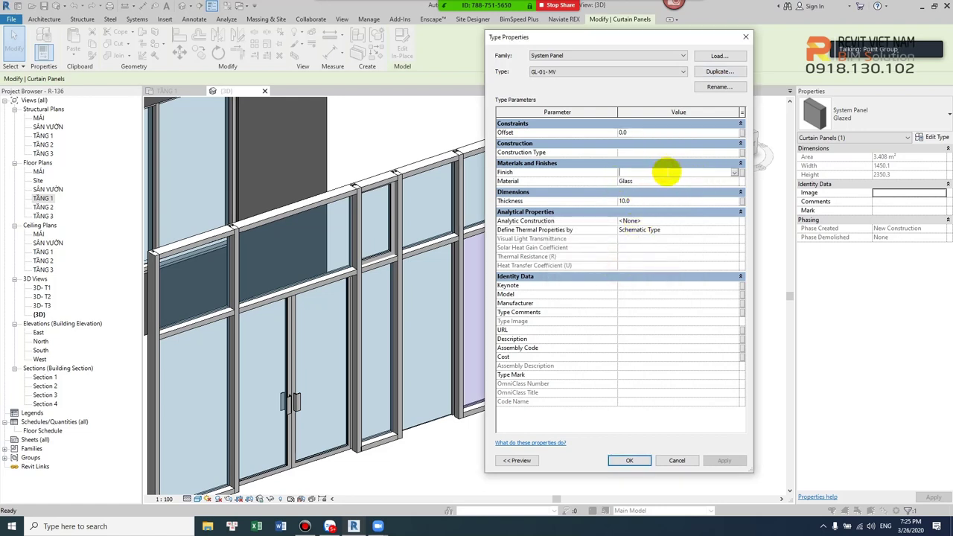
left_click(682, 172)
type("15")
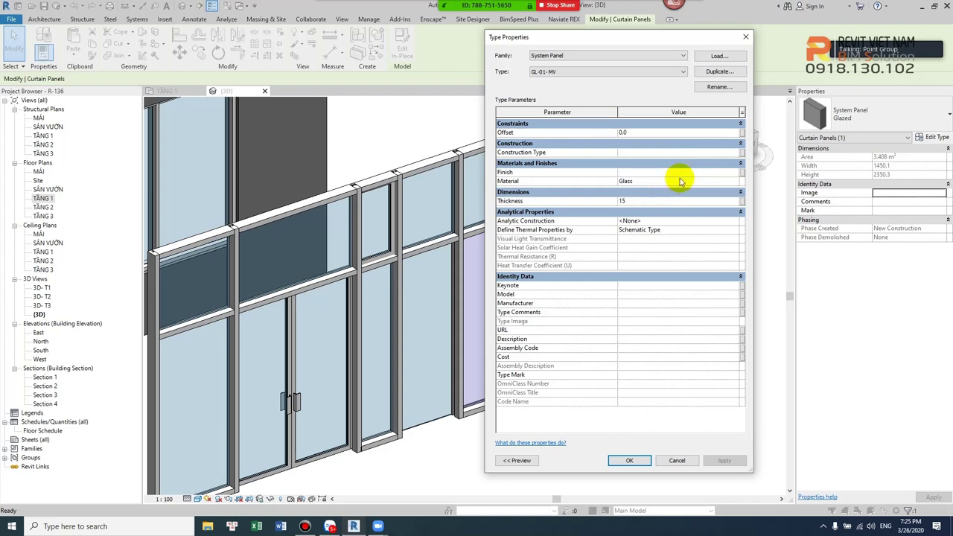
left_click(678, 180)
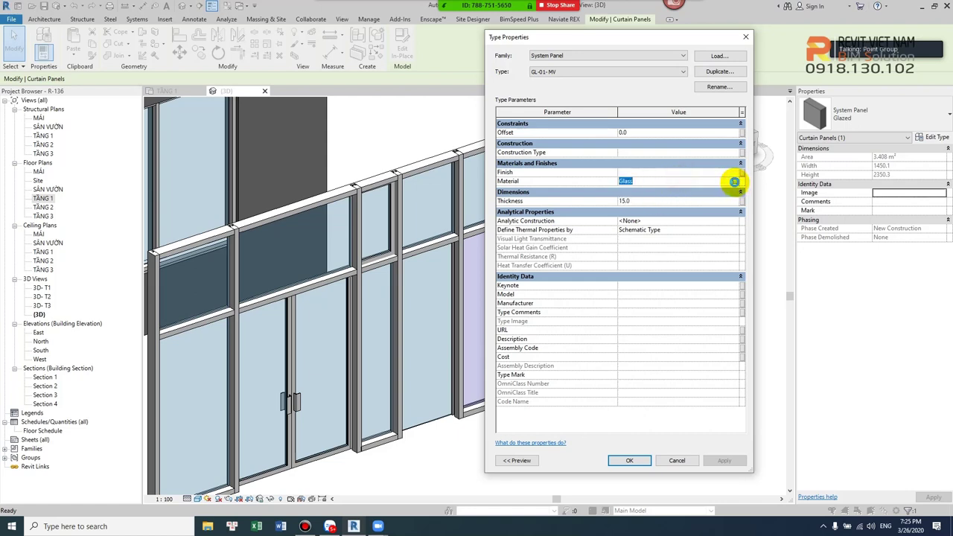
left_click(734, 181)
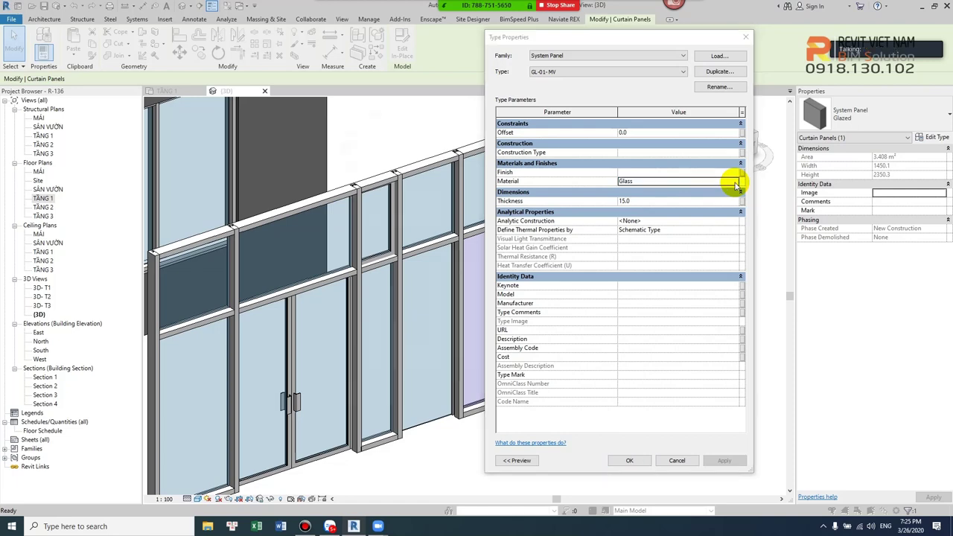
Duplicate Glass as Mta- GL-01- mv and set its shading colour to yellow.
right_click(369, 248)
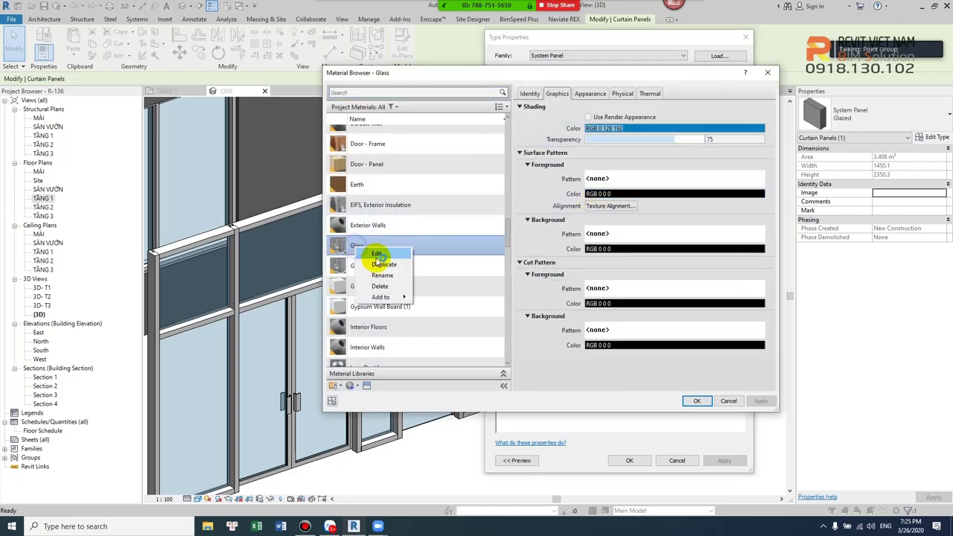
left_click(384, 265)
type("Mta- GL-01- mv")
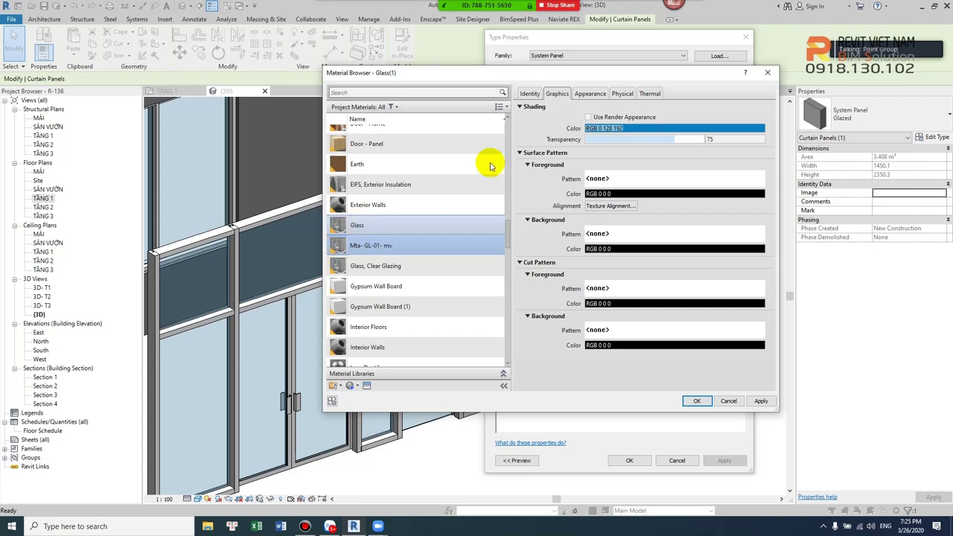
left_click(638, 129)
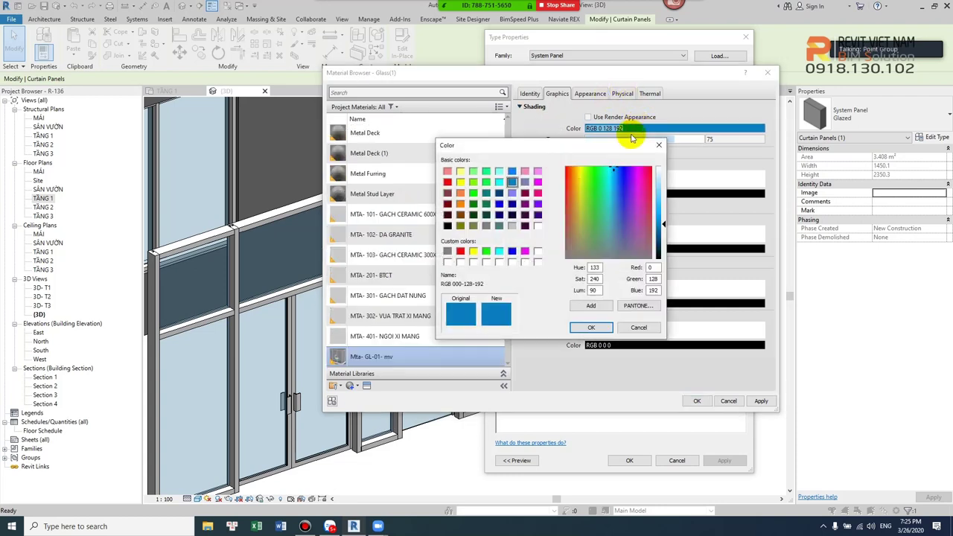
left_click(460, 183)
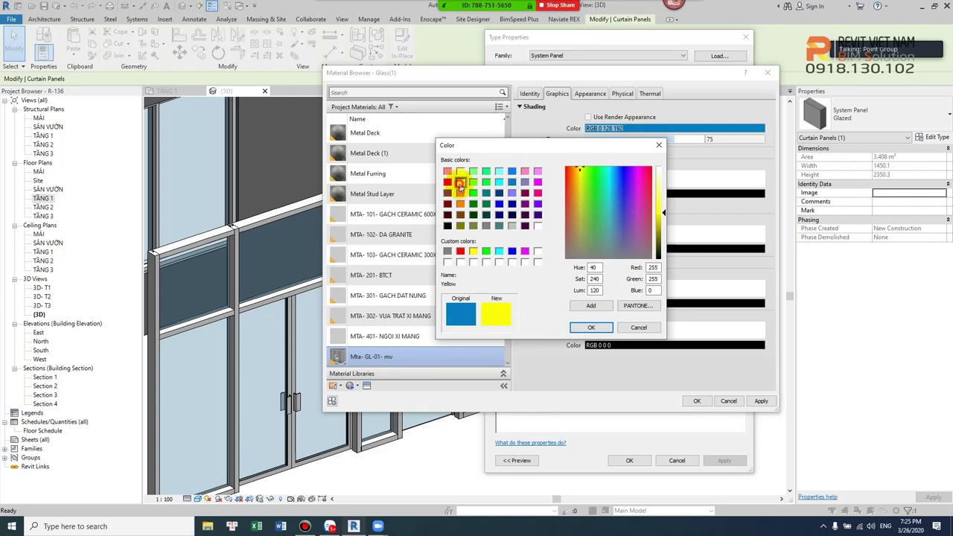
left_click(582, 326)
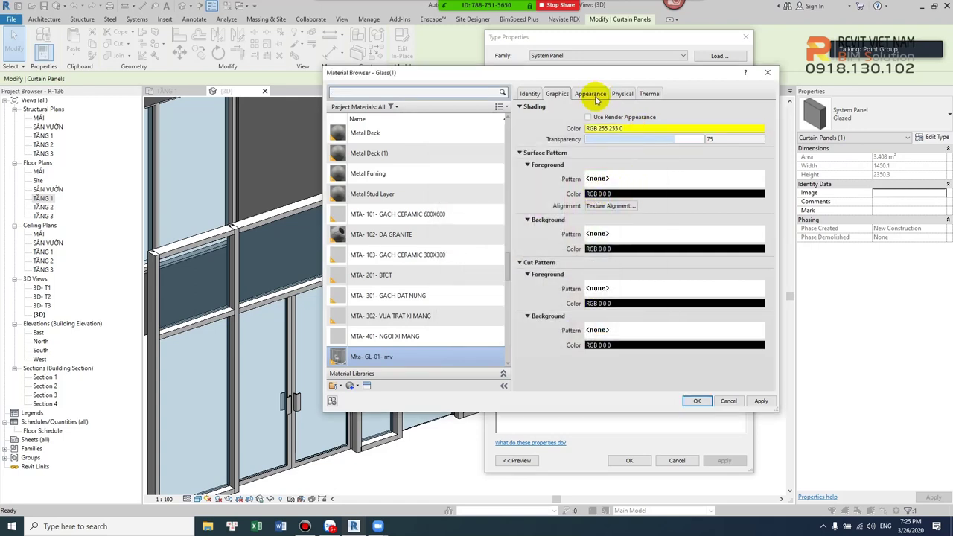
Enable a yellow RGB 255 255 0 appearance tint and accept the material.
left_click(590, 93)
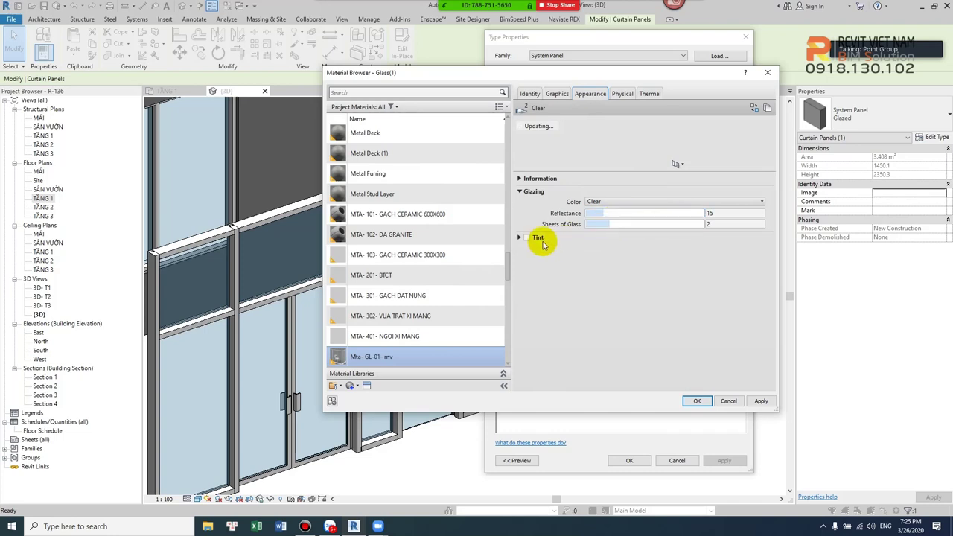
left_click(527, 238)
left_click(641, 247)
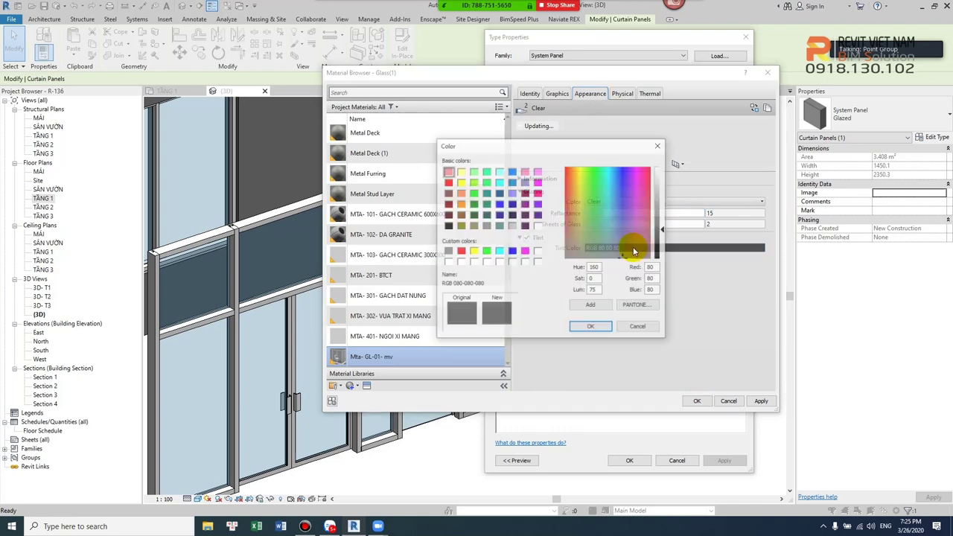
left_click(460, 182)
left_click(591, 328)
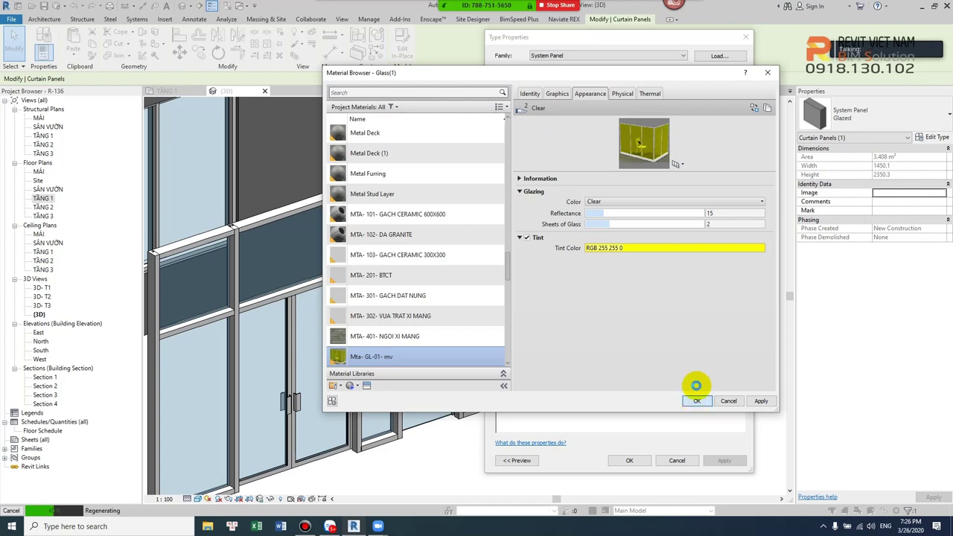
left_click(697, 384)
Accept the GL-01-MV type settings and deselect the yellow-tinted panel.
left_click(632, 459)
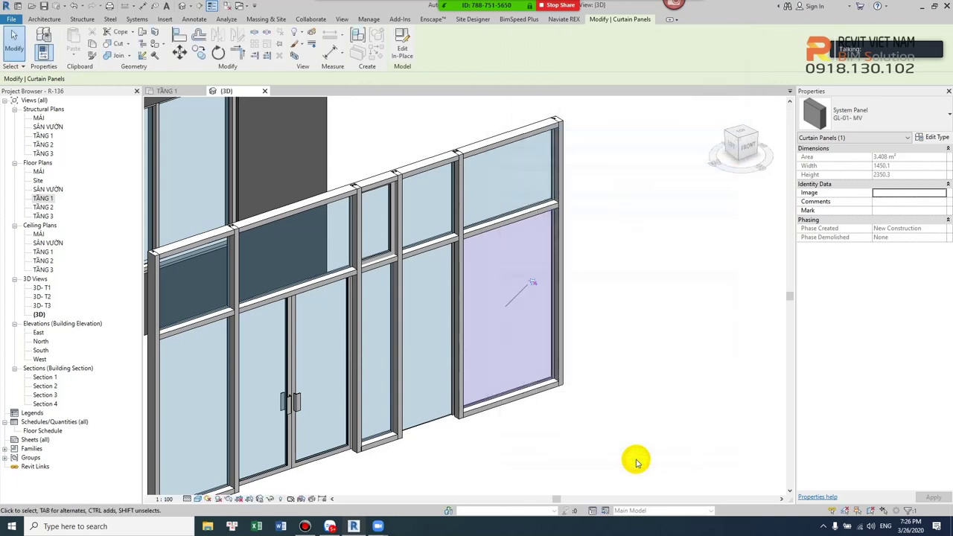
left_click(636, 462)
scroll(574, 273, "up", 3)
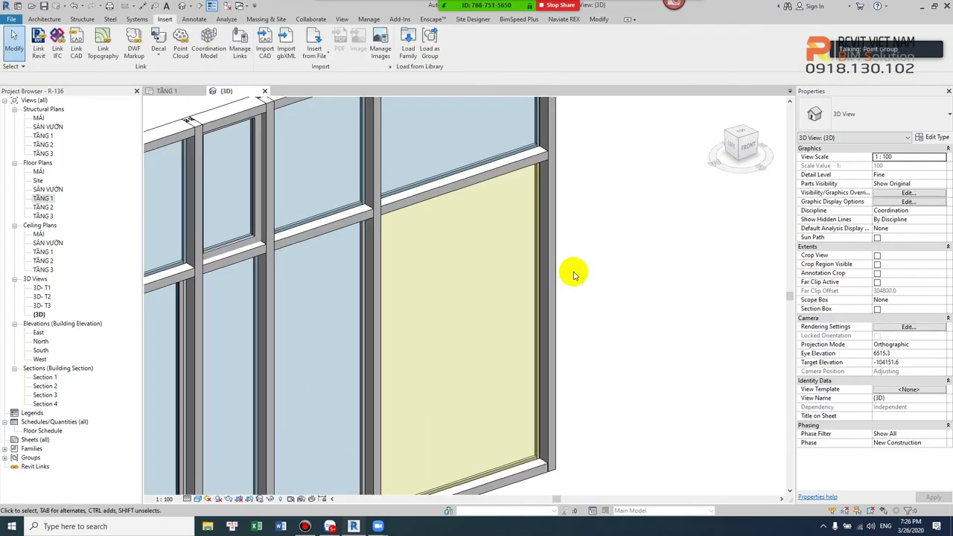
scroll(574, 272, "down", 3)
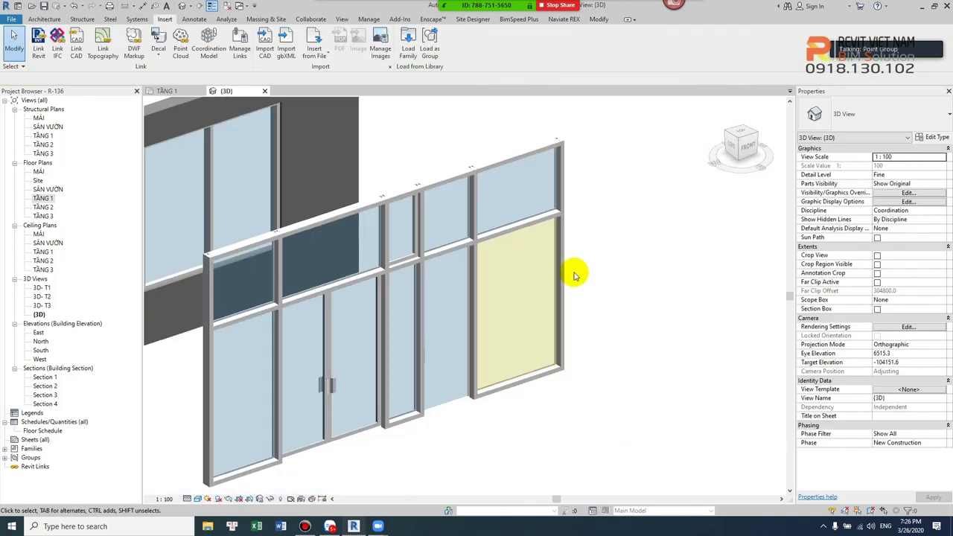
Switch the 3D view to another visual style and orbit to a new angle.
left_click(199, 504)
left_click(213, 479)
scroll(521, 274, "up", 2)
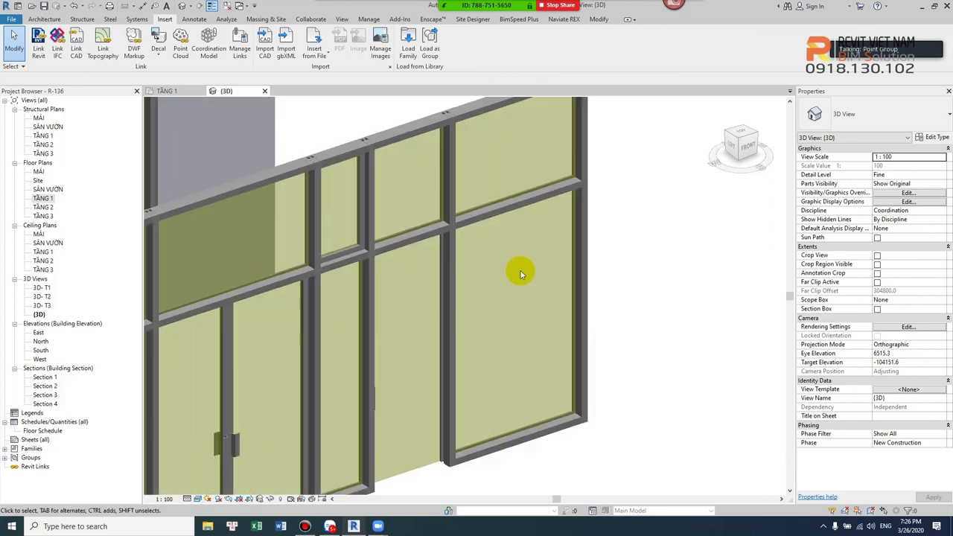
scroll(522, 274, "down", 3)
mouse_move(522, 274)
middle_mouse_down("shift")
mouse_move(510, 305)
mouse_move(383, 255)
mouse_move(539, 291)
mouse_move(489, 293)
middle_mouse_up("shift")
scroll(506, 294, "up", 3)
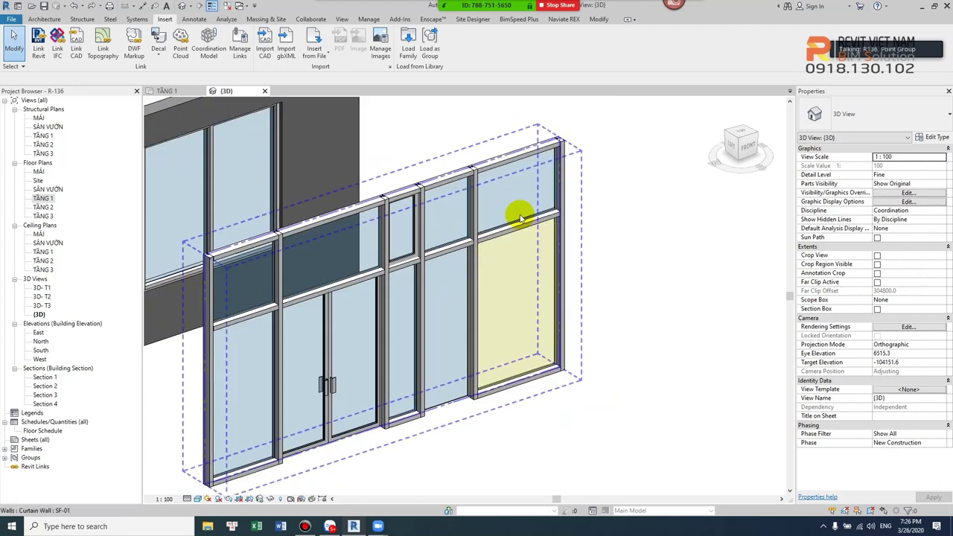
Tab-cycle the pick candidate between wall and mullion, ending back on the wall.
key("Tab")
key("Tab")
key("Tab")
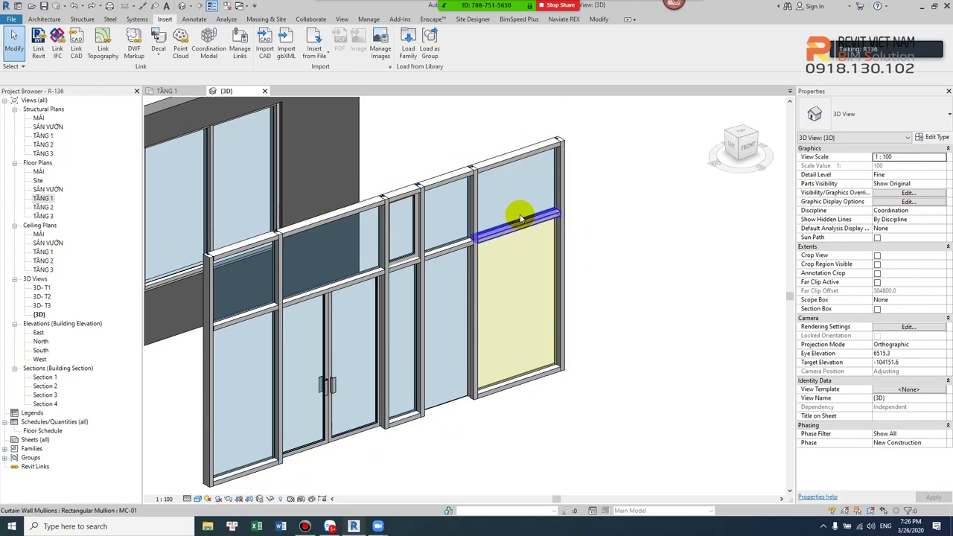
key("Tab")
key("Tab")
key("Tab")
key("Tab")
key("Tab")
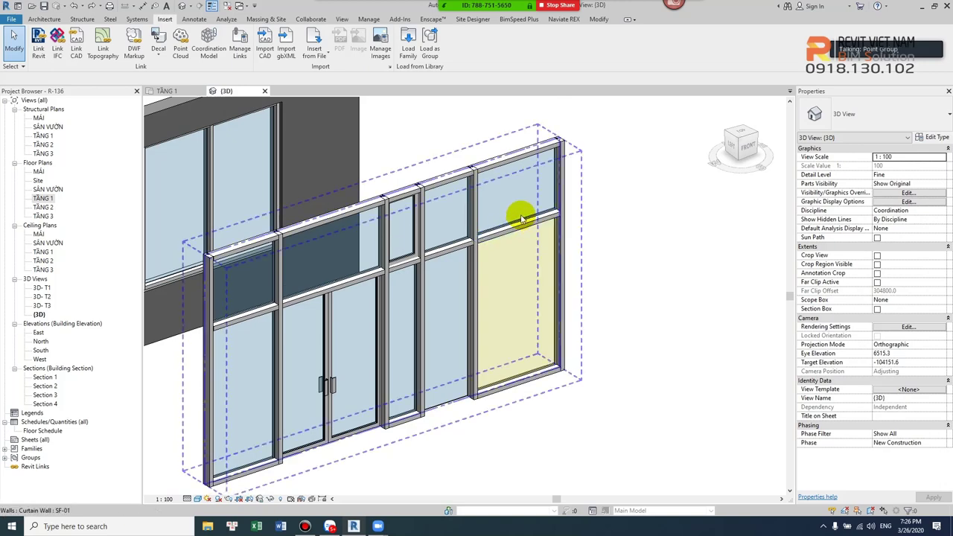
key("Tab")
key("Tab")
key("Tab")
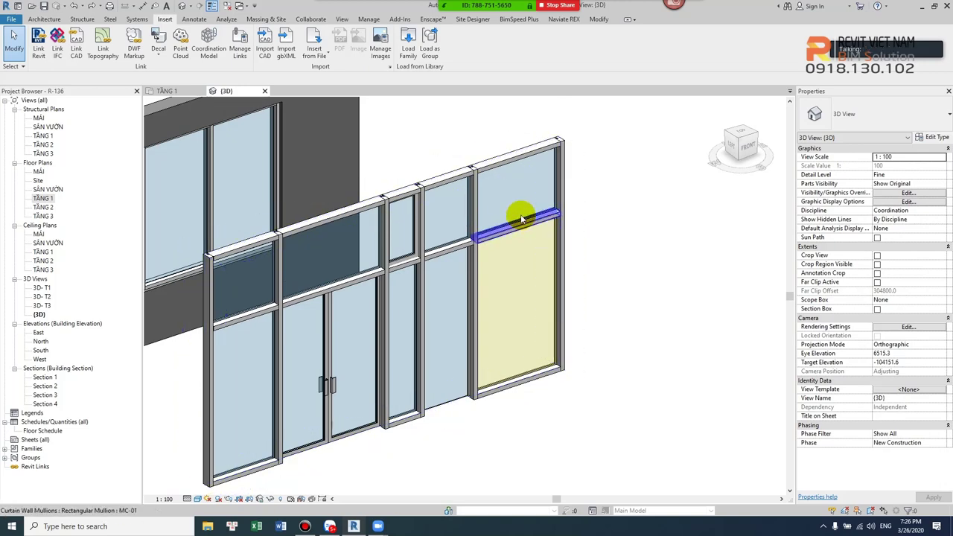
key("Tab")
scroll(568, 195, "up", 3)
key("Tab")
Set the glazed panel above the yellow one to the Glazed system panel type.
left_click(568, 194)
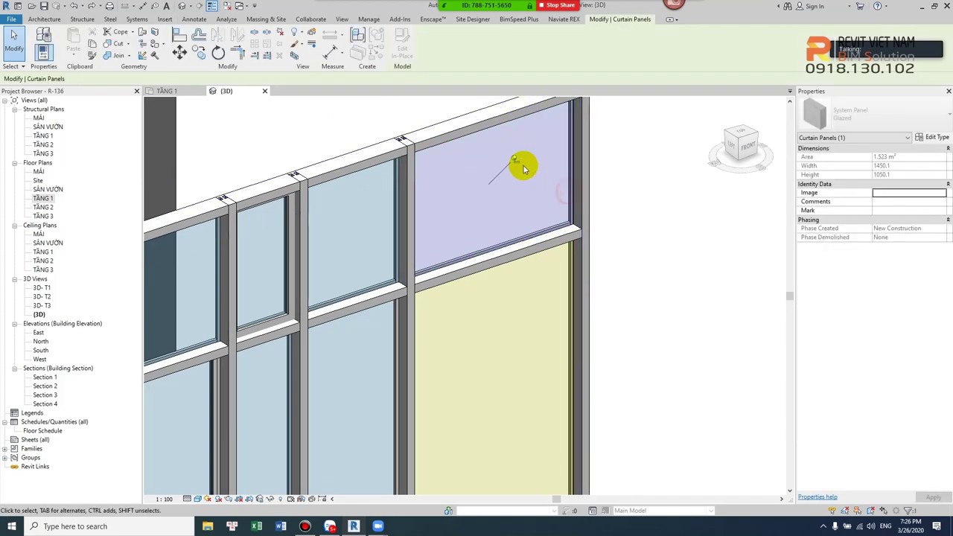
left_click(916, 123)
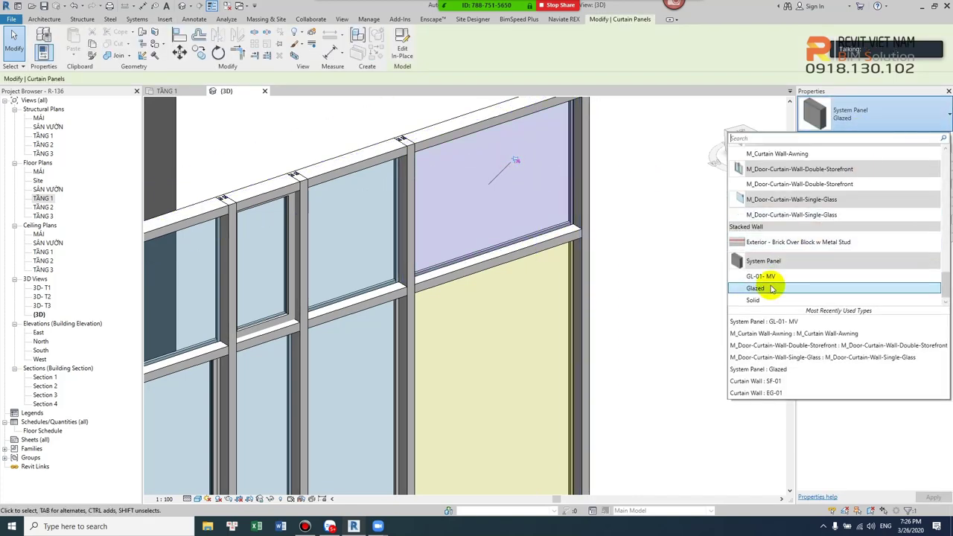
left_click(754, 288)
left_click(933, 139)
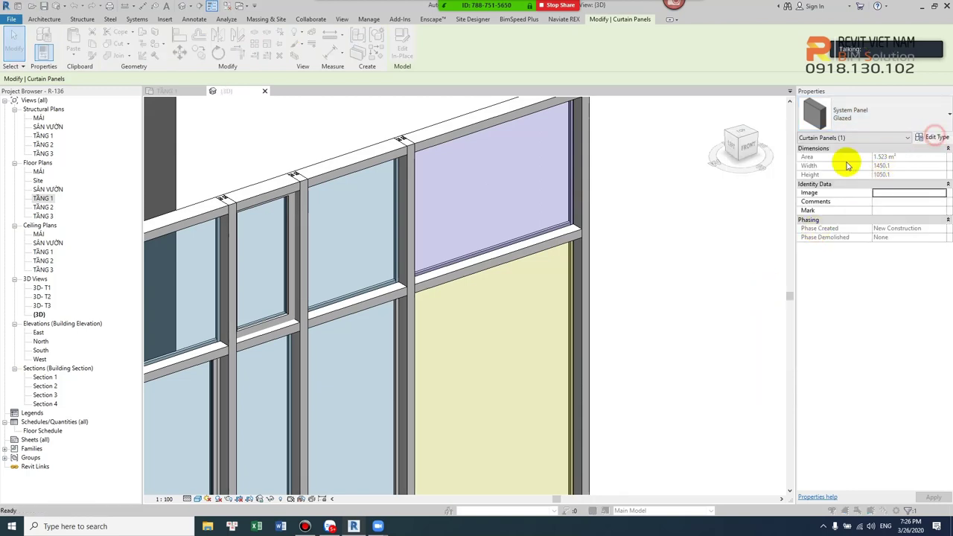
left_click(719, 72)
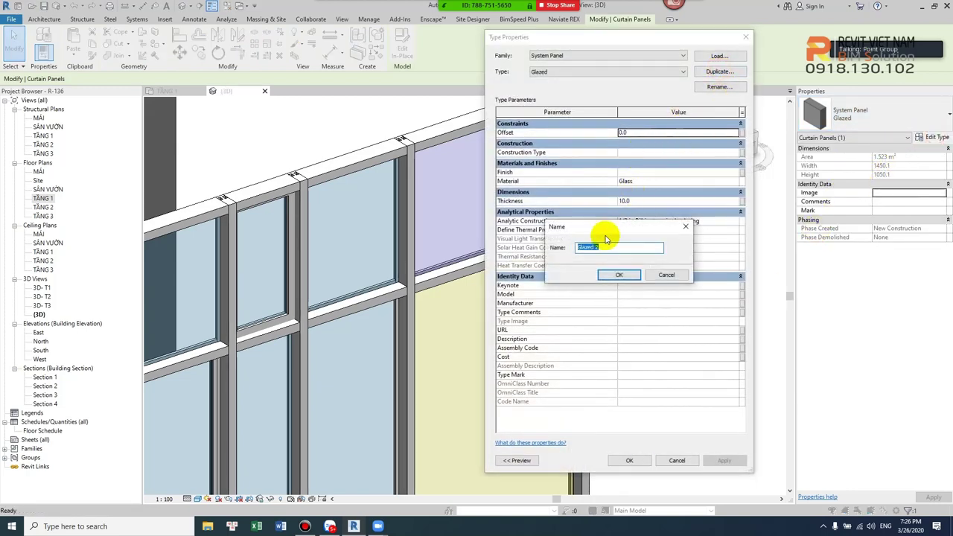
left_click(607, 247)
left_click(665, 275)
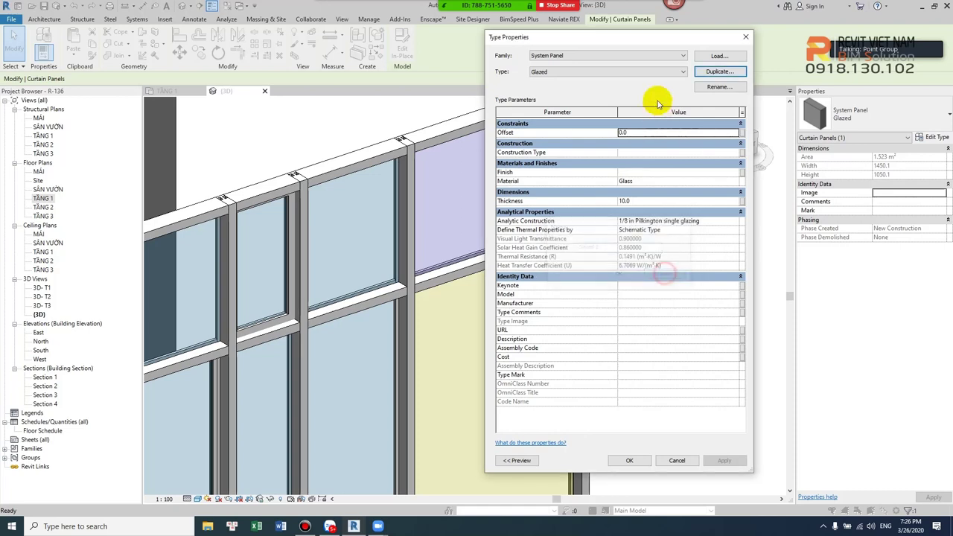
Duplicate the GL-01-MV panel type as GL-01-MX and browse its material.
left_click(659, 72)
left_click(631, 80)
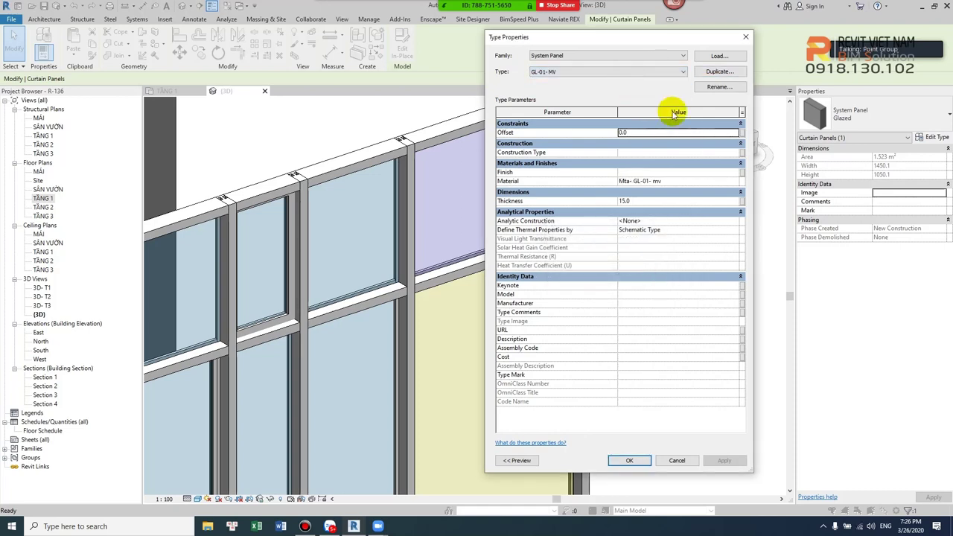
left_click(719, 72)
left_click(607, 248)
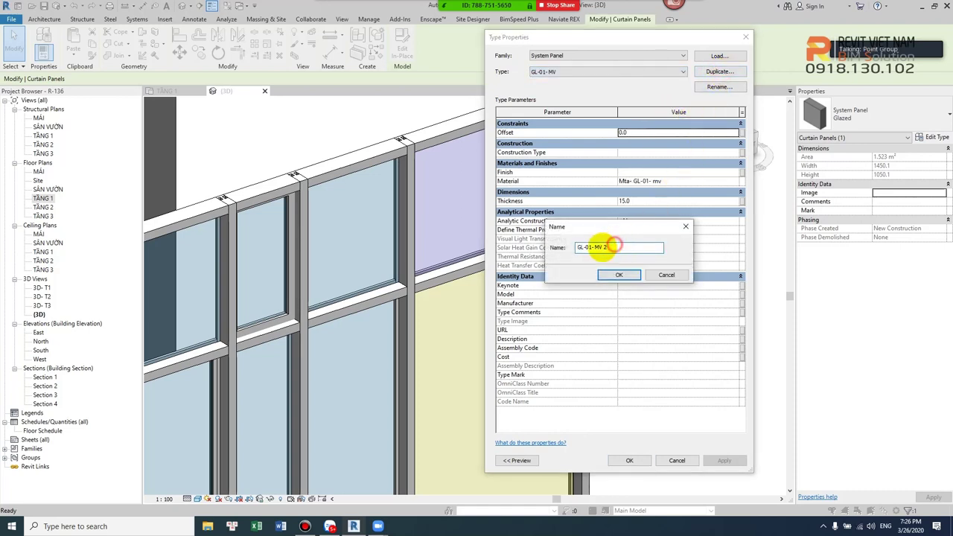
left_click_drag(596, 248, 622, 249)
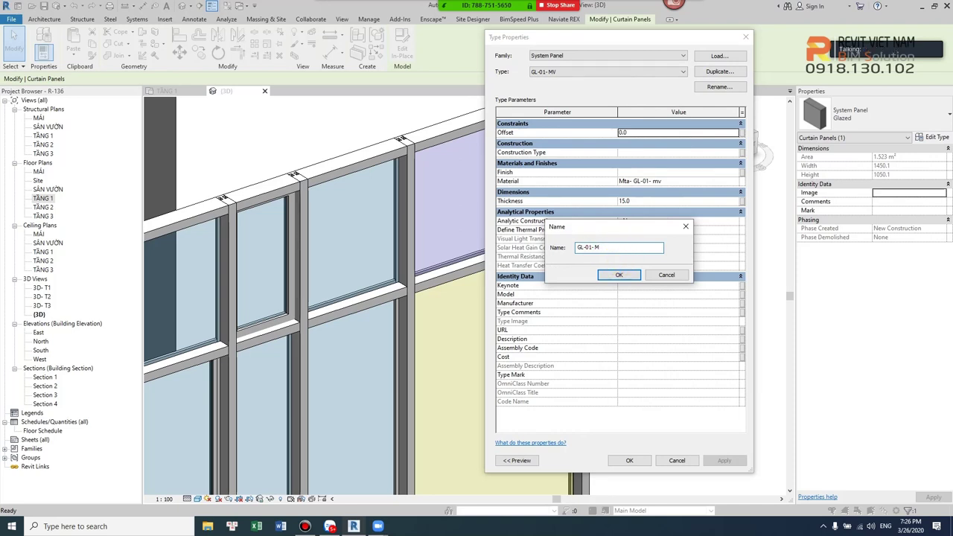
type("X")
left_click(611, 273)
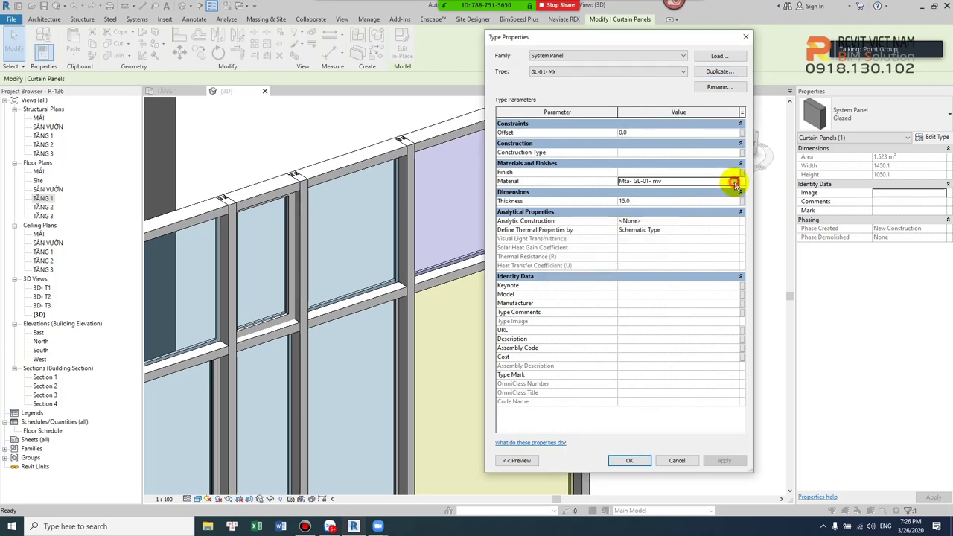
left_click(734, 182)
Duplicate Mta- GL-01- mv as Mta- GL-01- mx with teal shading colour RGB 0 128 128.
right_click(375, 248)
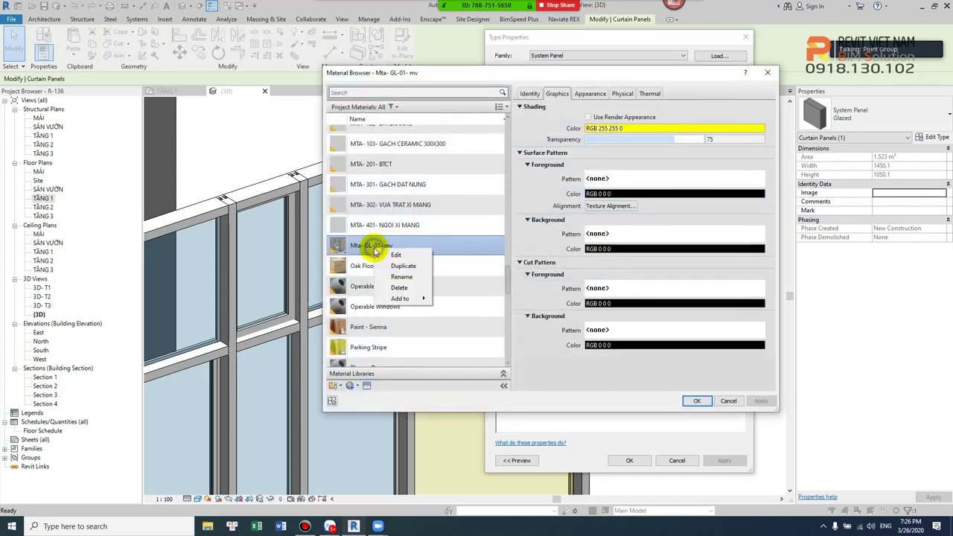
left_click(403, 266)
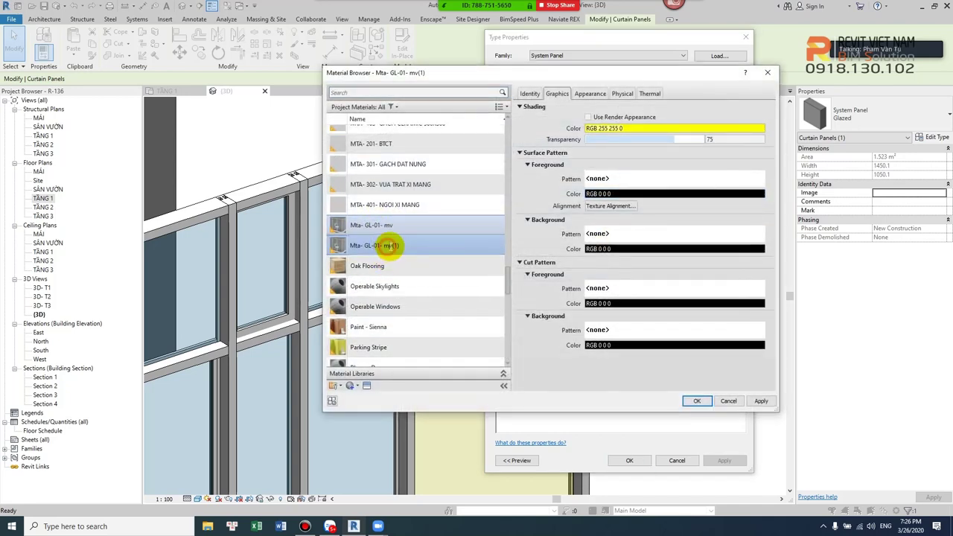
left_click_drag(388, 246, 406, 246)
type("x")
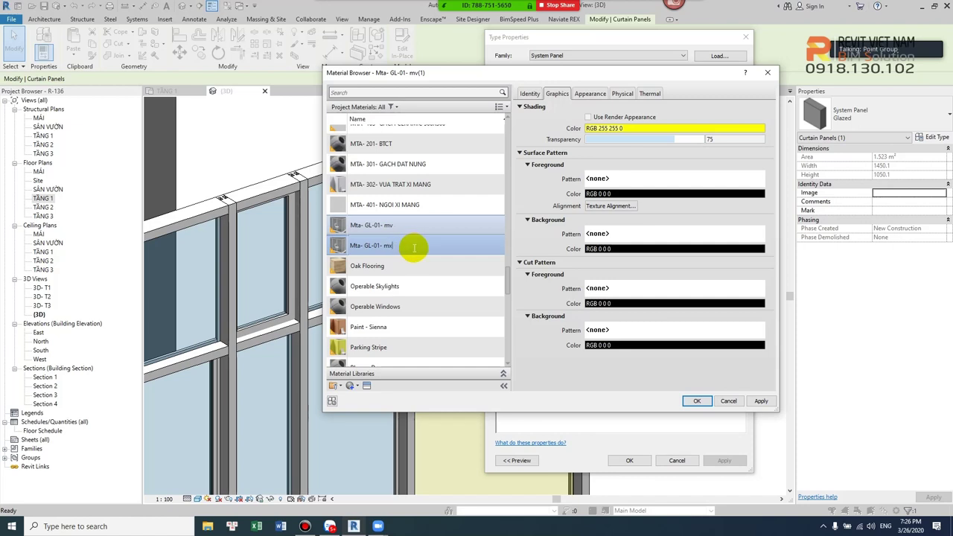
left_click(647, 129)
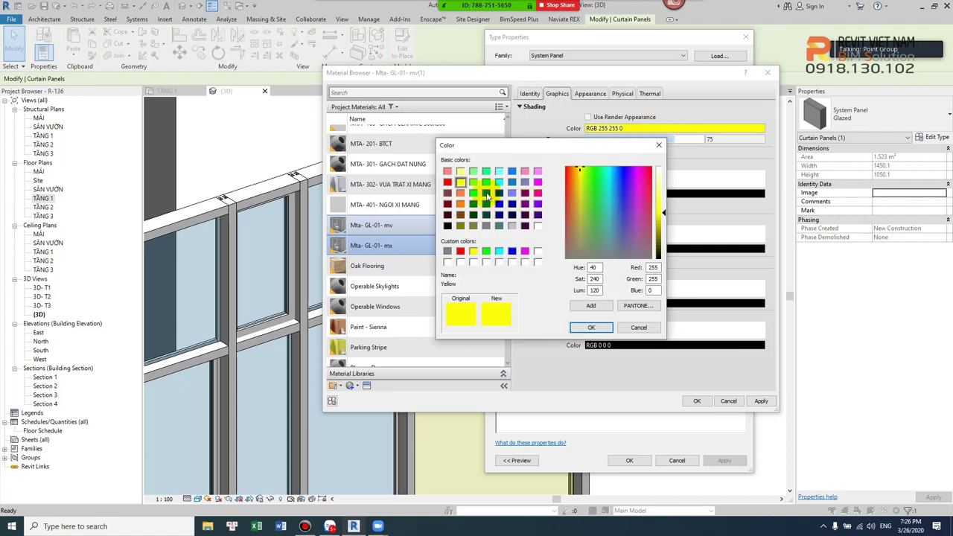
left_click(488, 195)
left_click(588, 326)
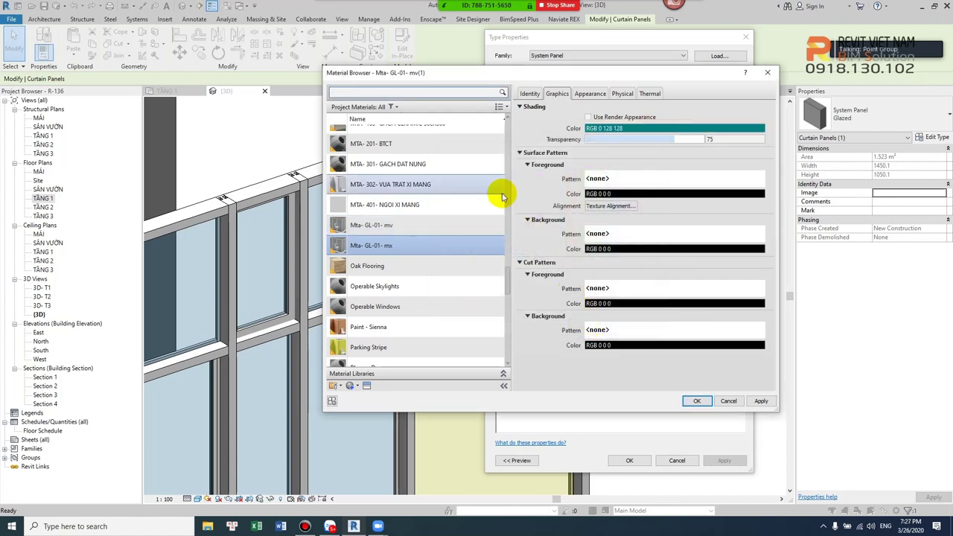
Set the material's glass tint to teal RGB 0 128 128 and accept it for the panel type.
left_click(592, 94)
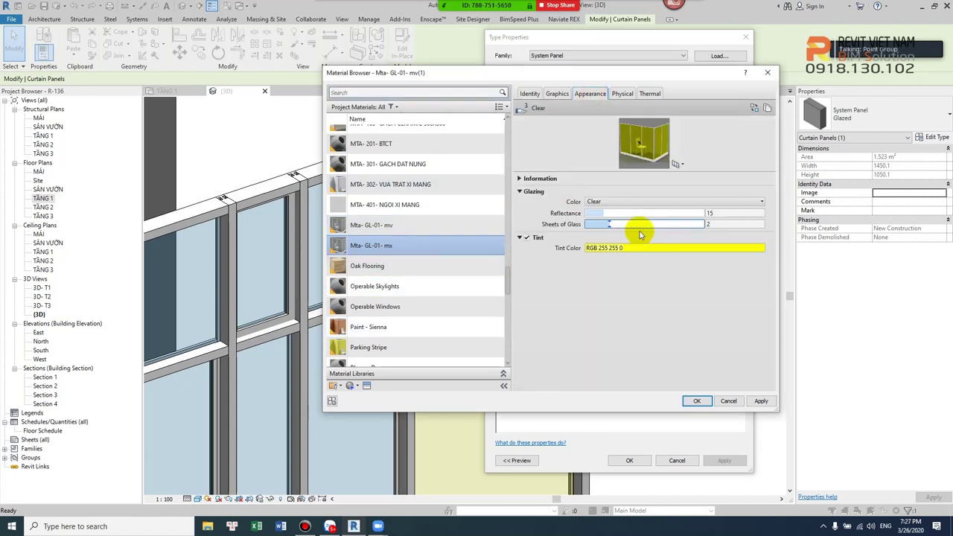
left_click(614, 248)
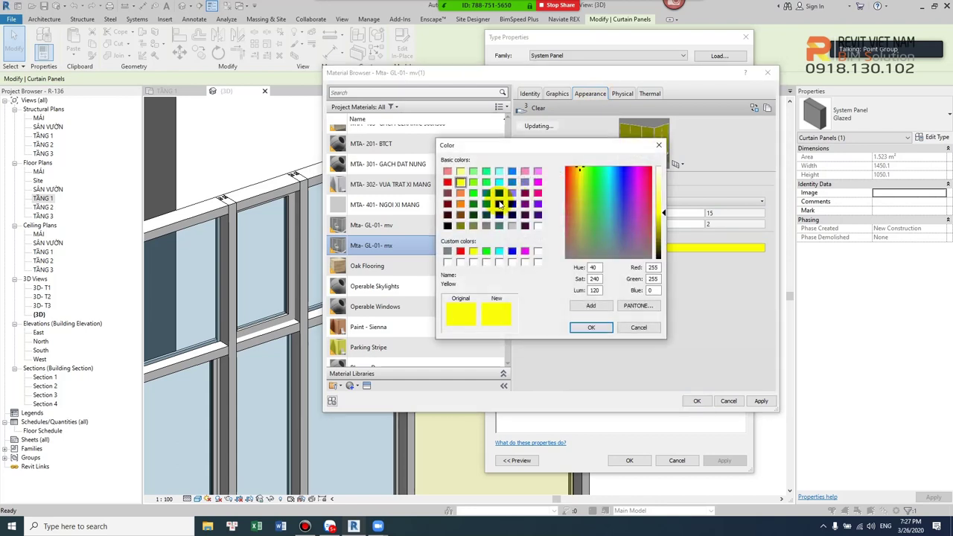
left_click(486, 193)
left_click(585, 328)
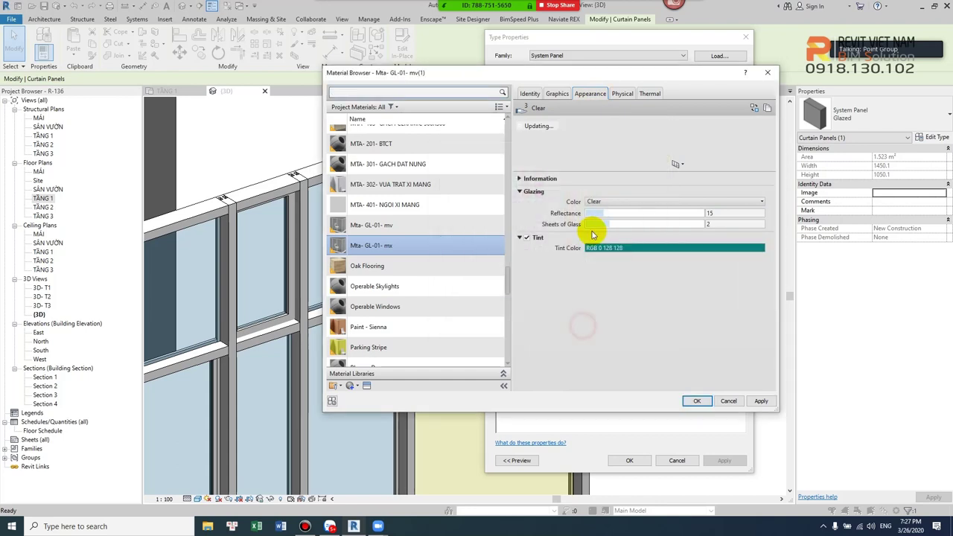
left_click(697, 401)
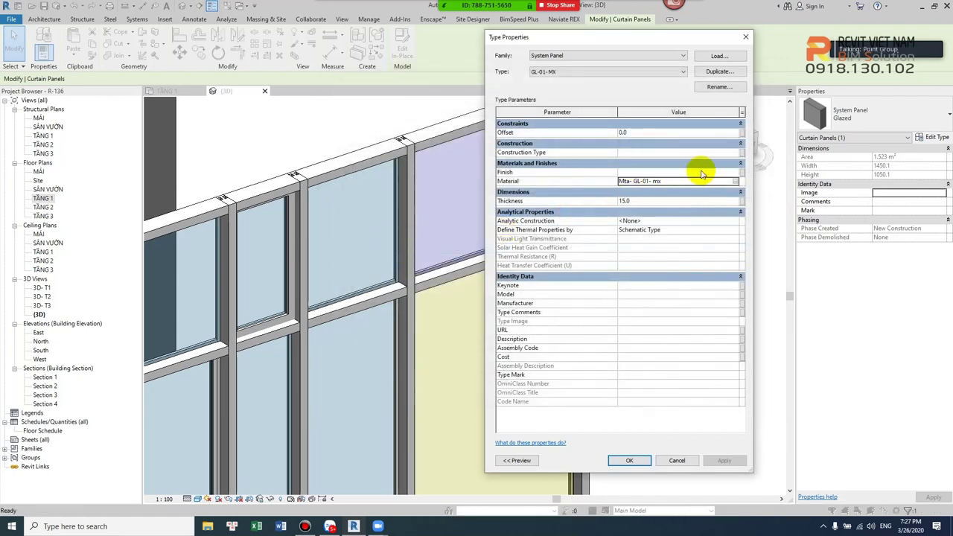
Reopen the Mta- GL-01- mx material to verify its tint settings.
left_click(735, 182)
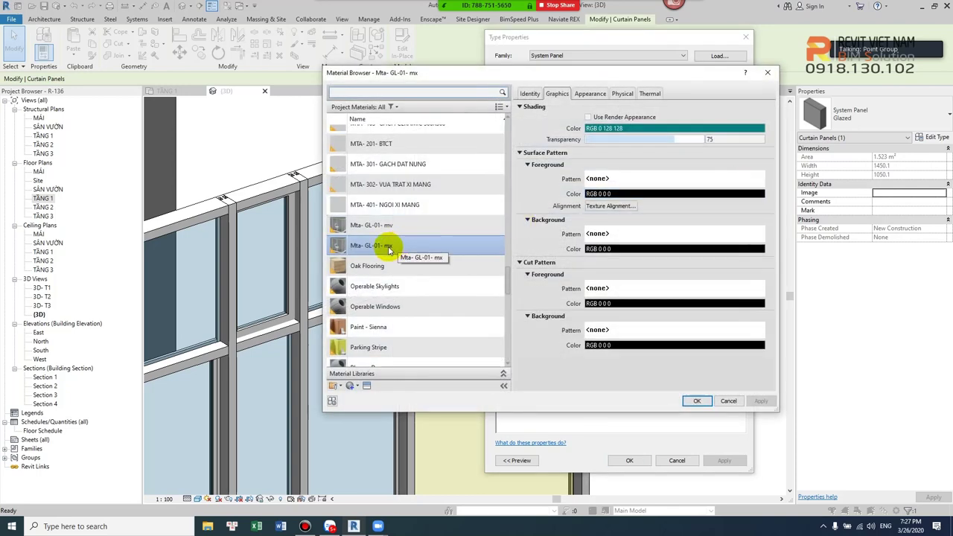
left_click(590, 93)
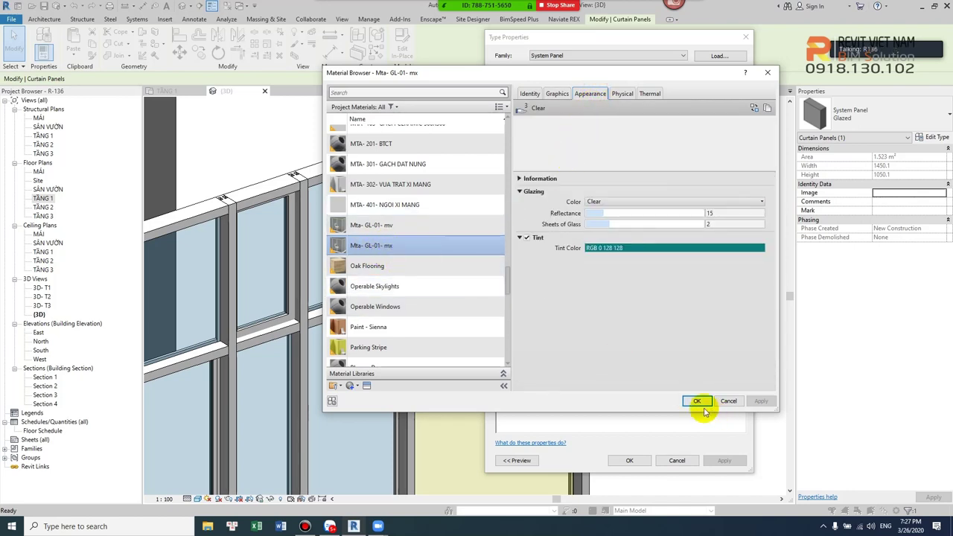
left_click(700, 403)
Apply the GL-01-MX type changes, clear the selection and orbit toward the curtain wall.
left_click(627, 461)
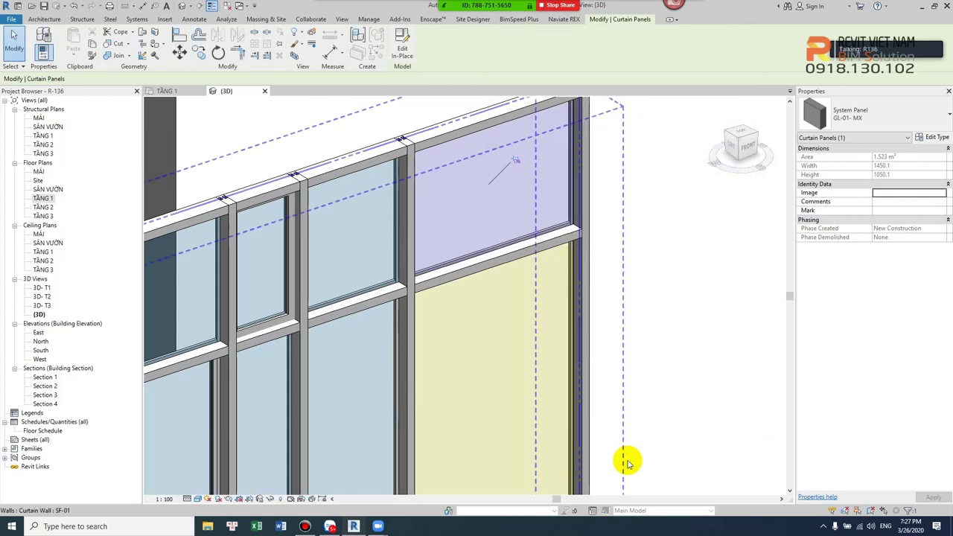
left_click(665, 398)
middle_click_drag(596, 270, 637, 304, "shift")
scroll(636, 304, "up", 1)
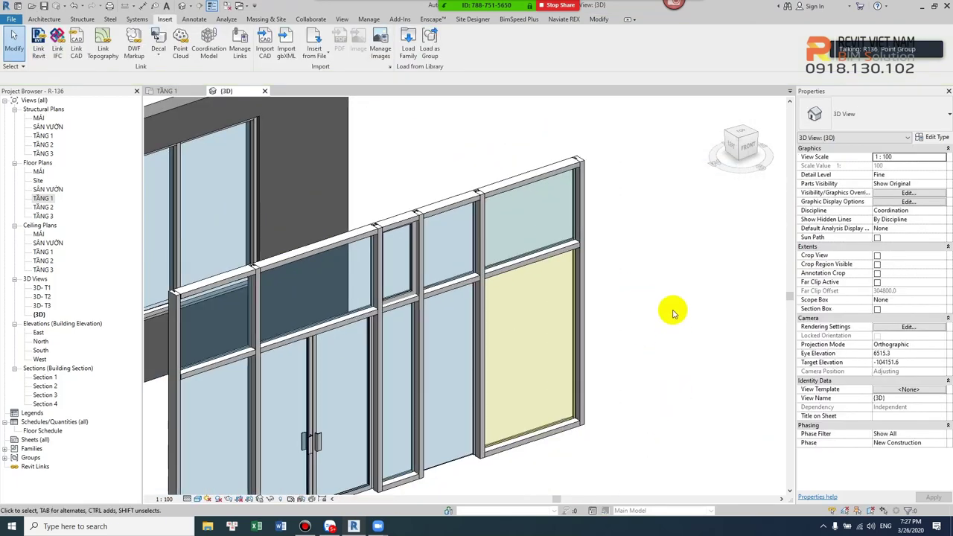
scroll(531, 227, "up", 2)
scroll(564, 256, "up", 2)
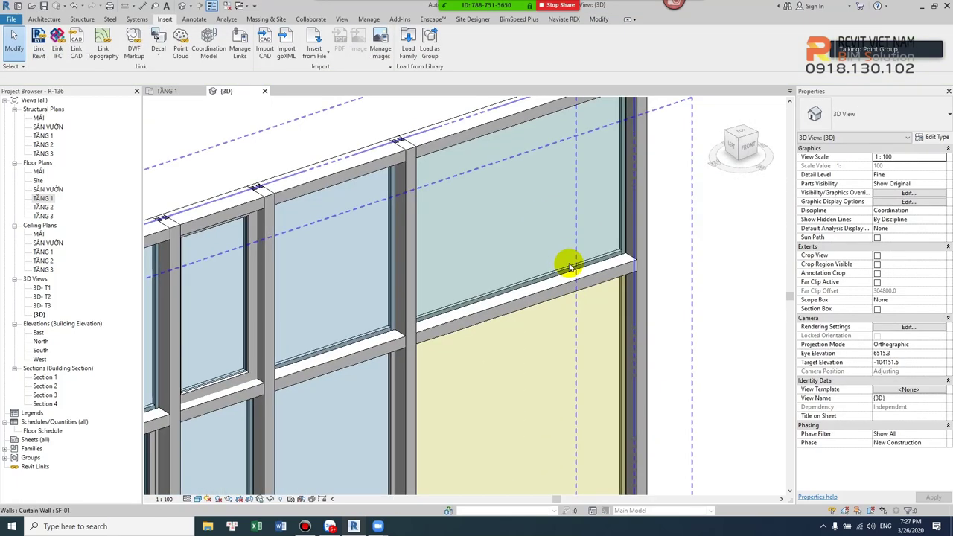
scroll(563, 270, "down", 3)
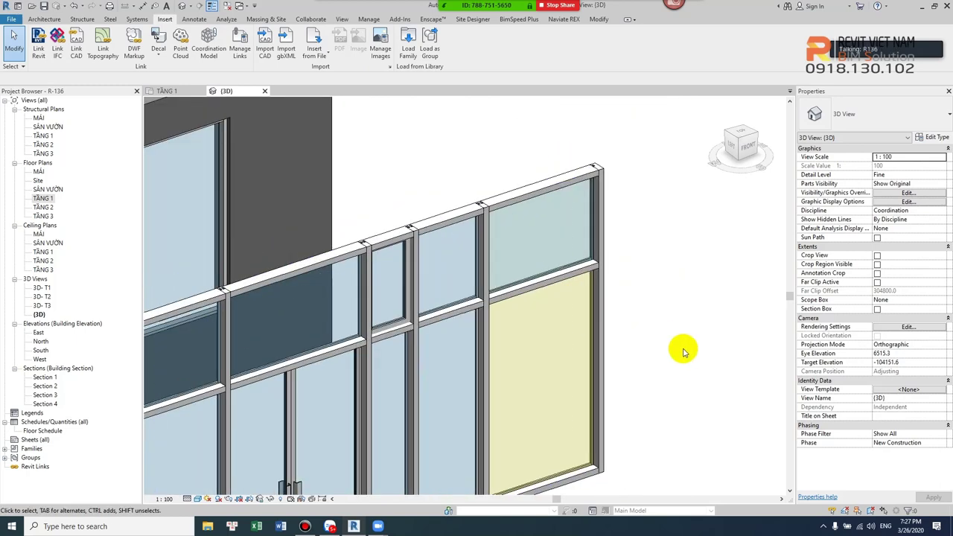
Orbit around the SF-01 storefront, selecting it, then zoom out to see all walls.
mouse_move(680, 347)
middle_mouse_down("shift")
mouse_move(640, 357)
mouse_move(509, 330)
mouse_move(410, 287)
mouse_move(676, 320)
mouse_move(663, 323)
middle_mouse_up("shift")
scroll(667, 329, "down", 2)
scroll(667, 329, "up", 3)
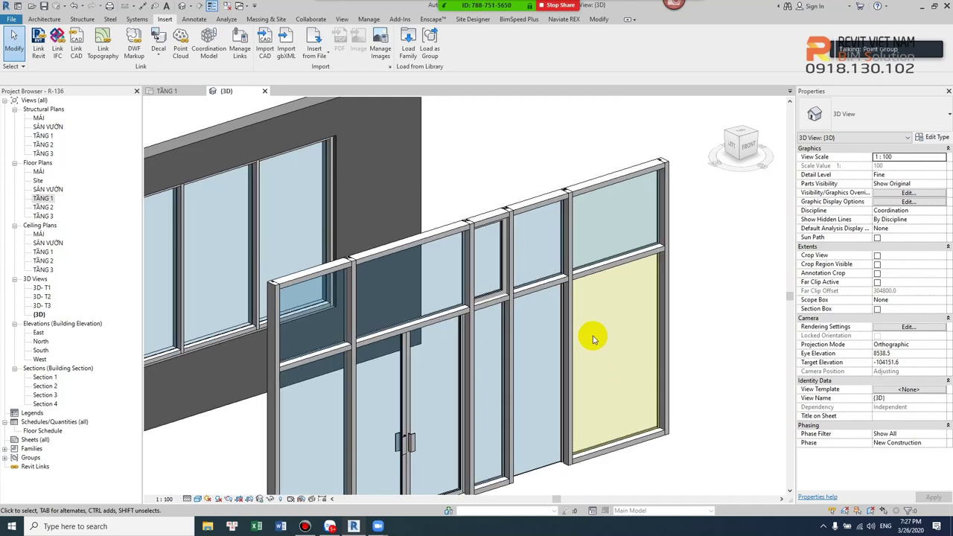
scroll(591, 335, "down", 3)
middle_click_drag(677, 170, 536, 325, "shift")
scroll(514, 336, "up", 2)
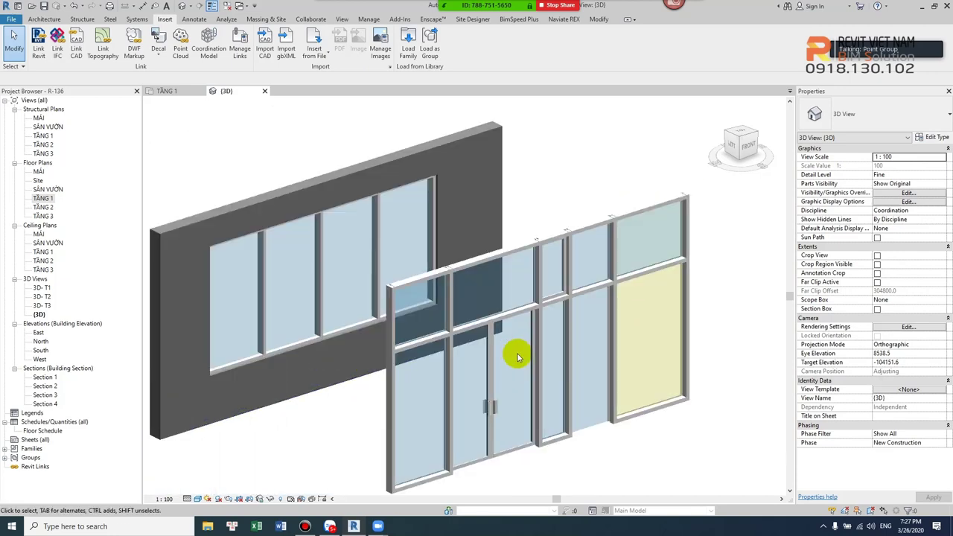
left_click(517, 362)
key("Escape")
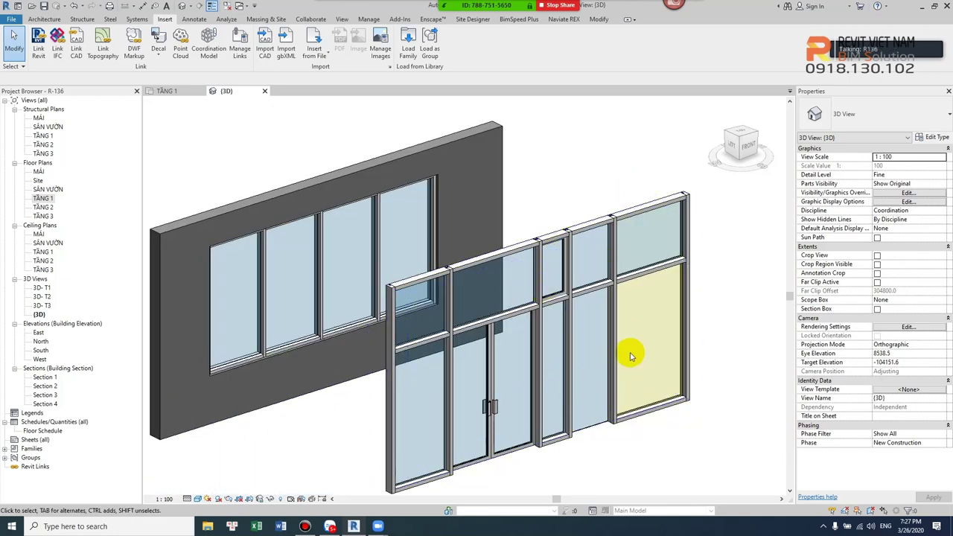
left_click(629, 356)
scroll(629, 355, "down", 3)
mouse_move(639, 340)
middle_mouse_down("shift")
mouse_move(623, 288)
mouse_move(219, 313)
middle_mouse_up("shift")
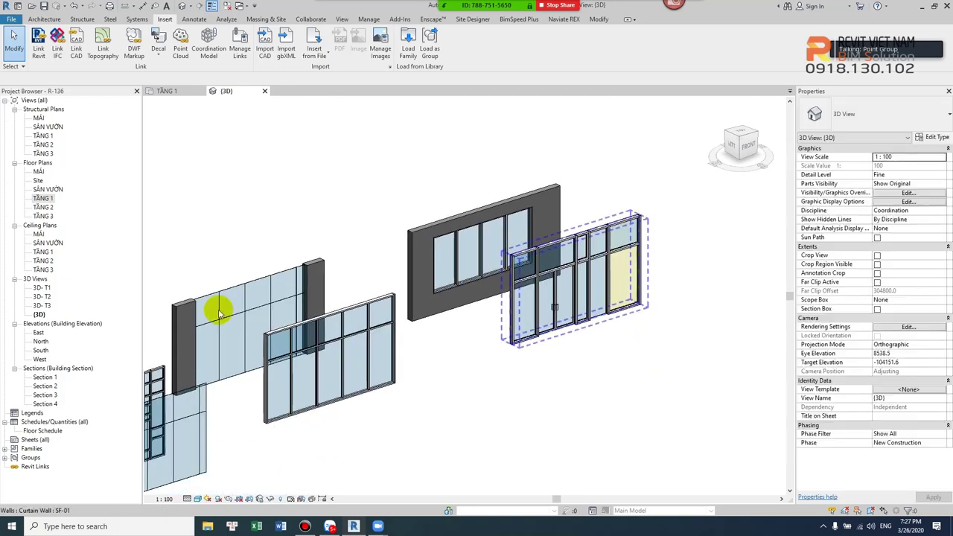
Open the TẦNG 1 floor plan to view the double doors in plan.
double_click(43, 198)
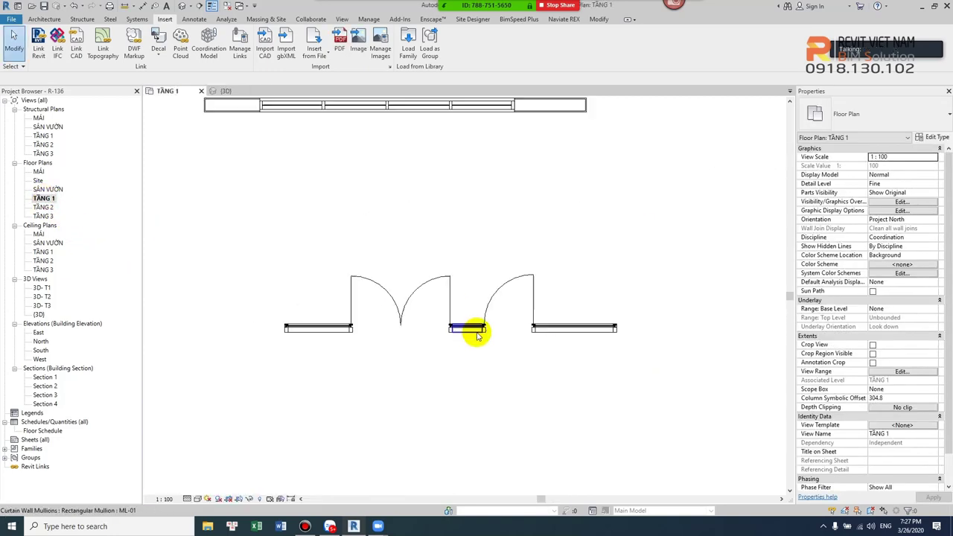
scroll(477, 335, "down", 2)
left_click(305, 527)
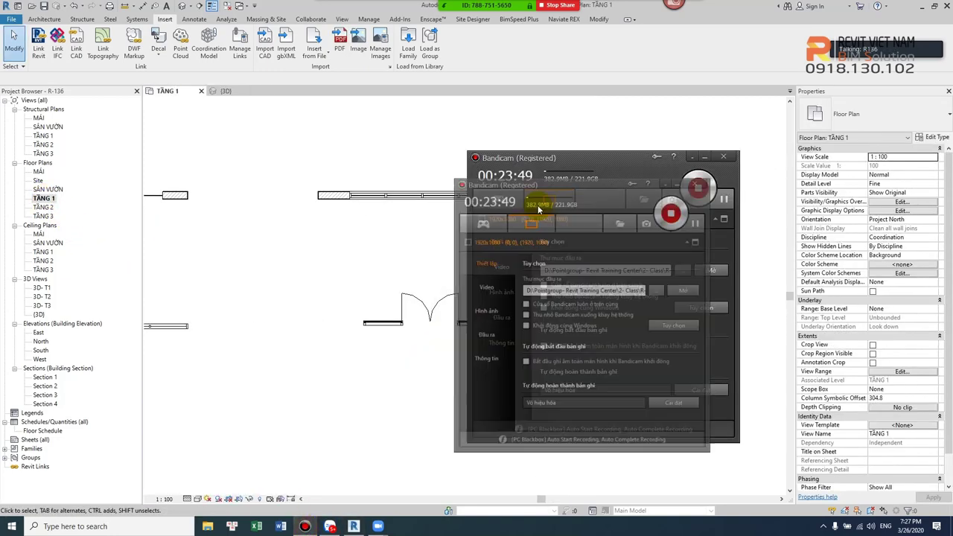